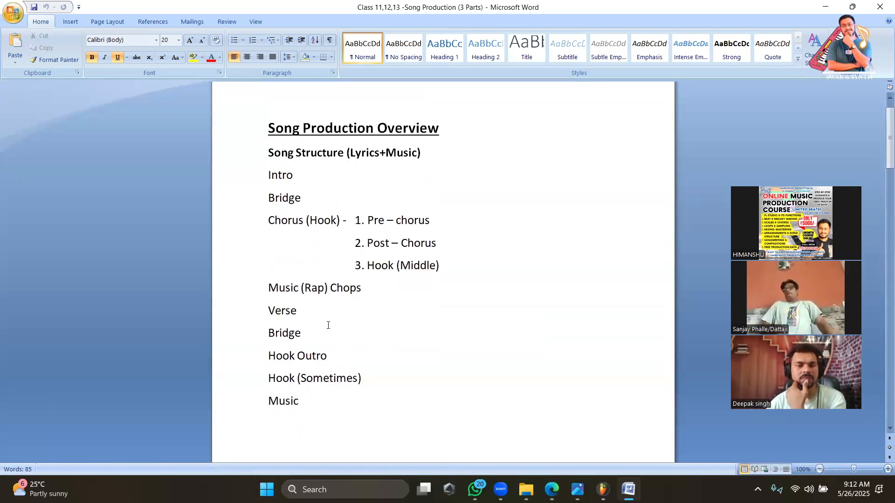
Step: Read through the notes under the "Pattern of Song Production (Arrangement)" heading, down to the ending melodies
{"action": "scroll", "coordinate": [327, 326], "scroll_direction": "down", "scroll_amount": 12}
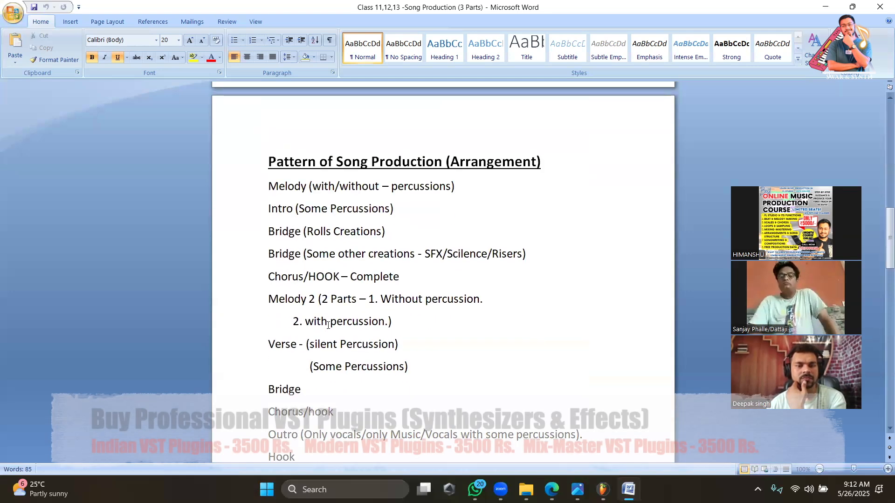
{"action": "scroll", "coordinate": [328, 326], "scroll_direction": "up", "scroll_amount": 1}
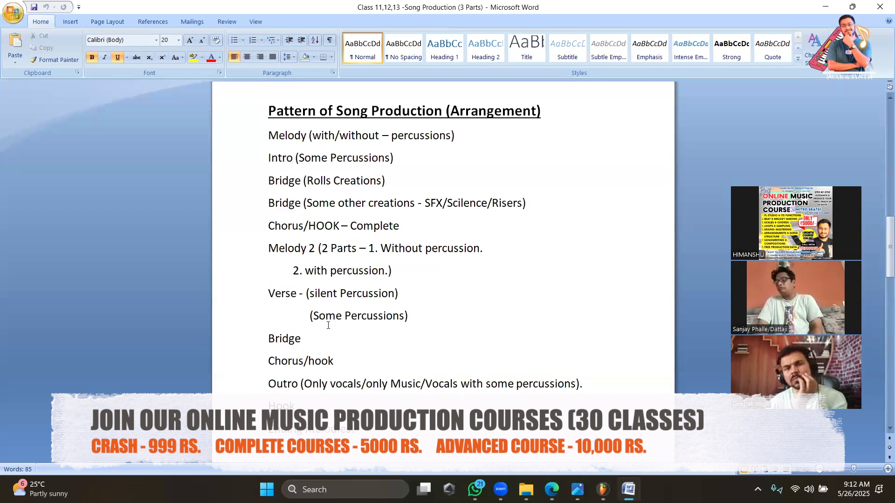
{"action": "scroll", "coordinate": [328, 325], "scroll_direction": "down", "scroll_amount": 1}
{"action": "scroll", "coordinate": [328, 325], "scroll_direction": "down", "scroll_amount": 2}
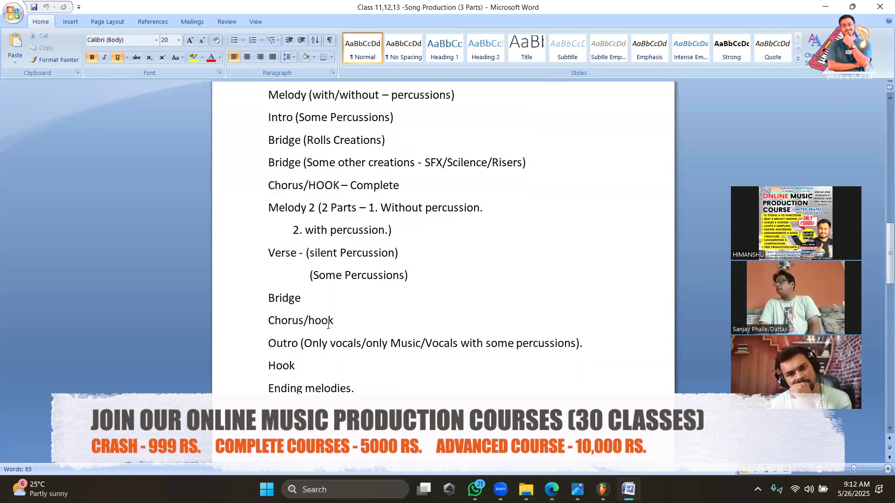
{"action": "scroll", "coordinate": [327, 326], "scroll_direction": "down", "scroll_amount": 3}
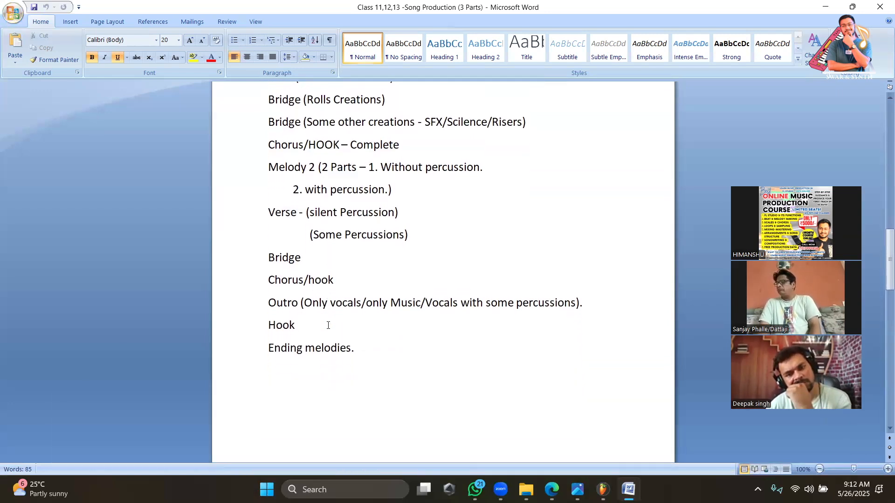
{"action": "scroll", "coordinate": [328, 325], "scroll_direction": "down", "scroll_amount": 2}
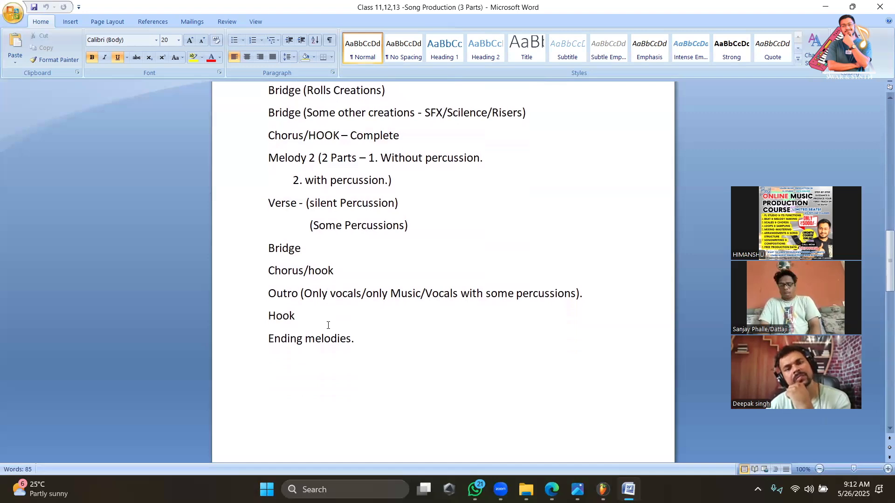
{"action": "scroll", "coordinate": [328, 325], "scroll_direction": "up", "scroll_amount": 3}
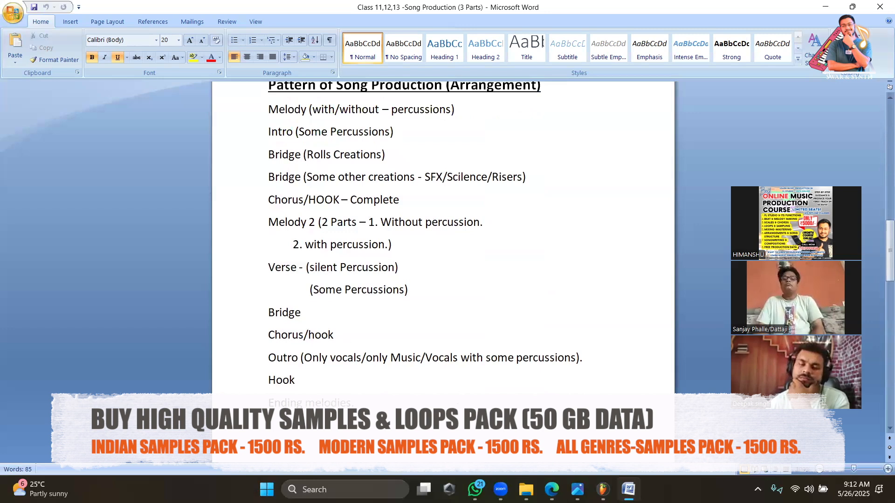
Step: Close the open FL Studio project and switch to File Explorer
{"action": "left_click", "coordinate": [601, 490]}
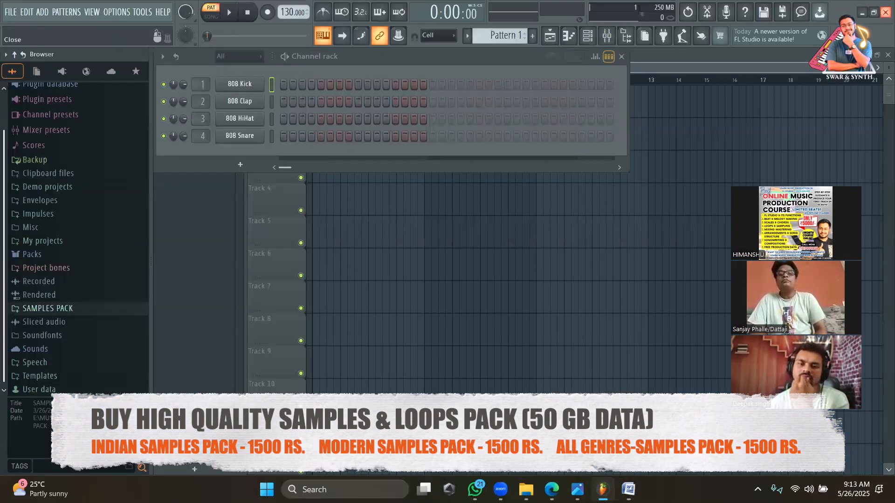
{"action": "left_click", "coordinate": [886, 12]}
{"action": "left_click", "coordinate": [538, 490]}
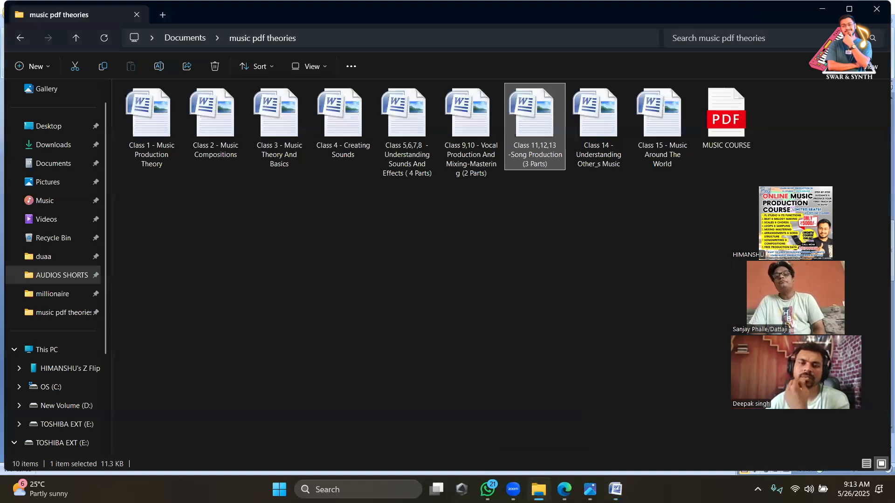
Step: Open the PROJECT FLPS folder on New Volume (D:)
{"action": "key", "text": "XF86MonBrightnessUp"}
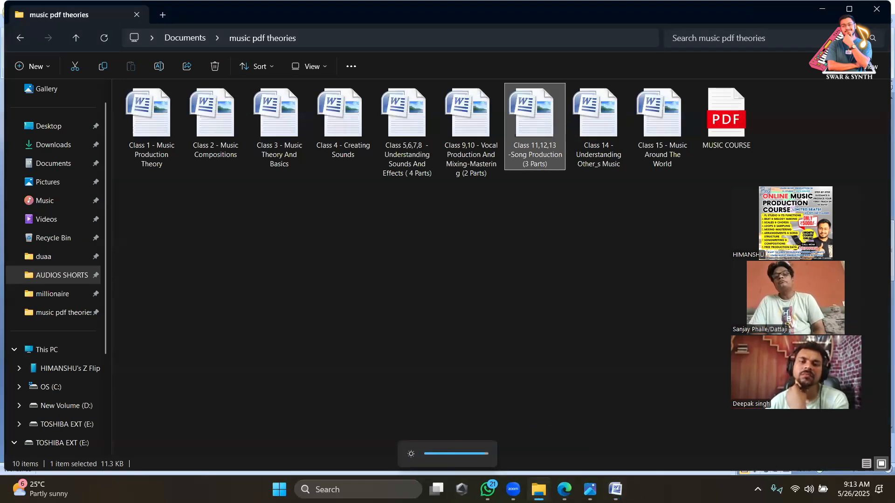
{"action": "left_click", "coordinate": [77, 406]}
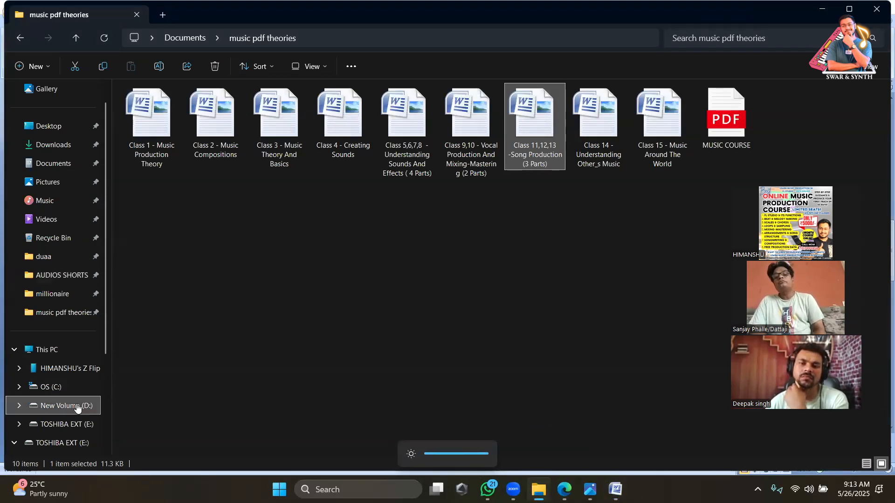
{"action": "double_click", "coordinate": [157, 133]}
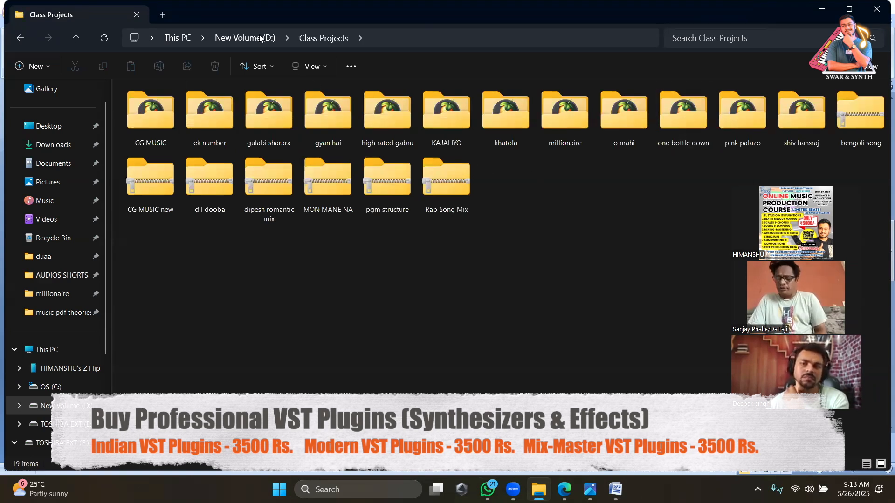
{"action": "key", "text": "alt+Left"}
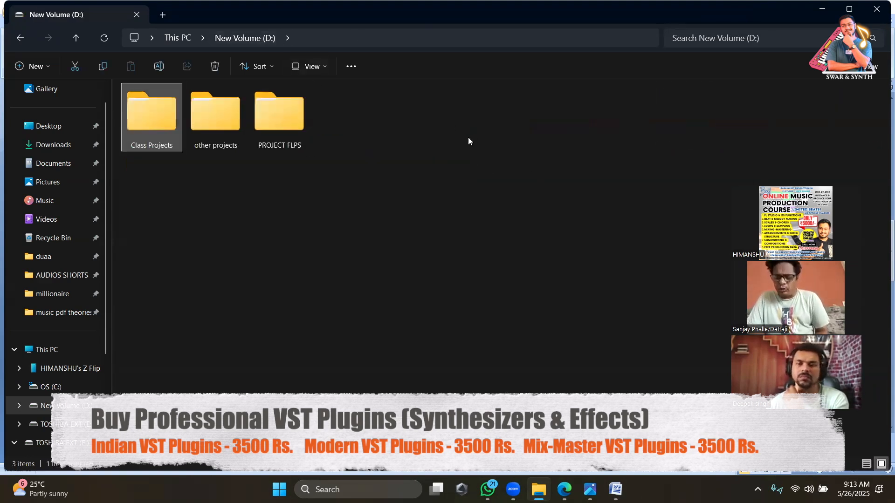
{"action": "double_click", "coordinate": [271, 135]}
Step: Find the "rata lambiyan instrumental" archive in the PROJECT FLPS folder and put it on the clipboard
{"action": "scroll", "coordinate": [502, 275], "scroll_direction": "down", "scroll_amount": 5}
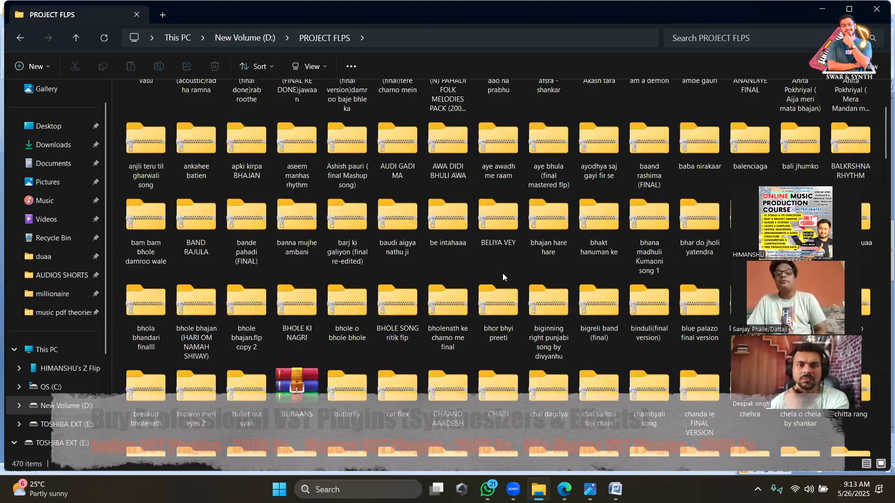
{"action": "scroll", "coordinate": [503, 276], "scroll_direction": "down", "scroll_amount": 2}
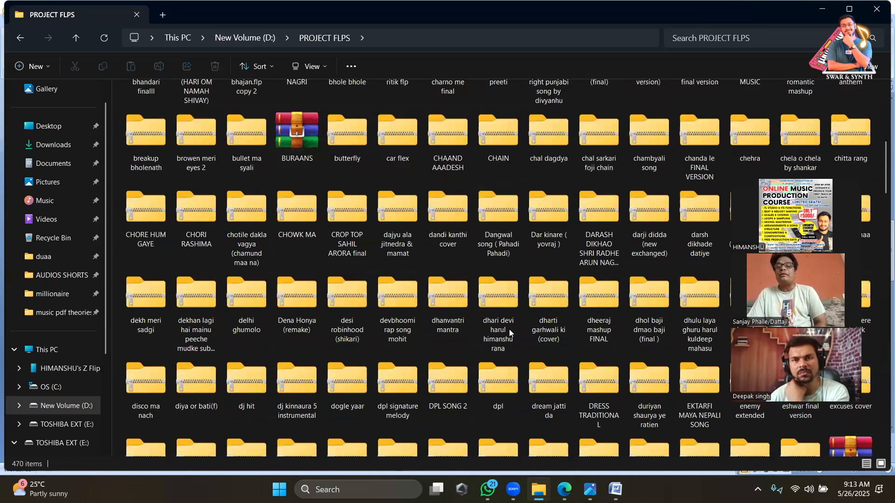
{"action": "scroll", "coordinate": [509, 329], "scroll_direction": "down", "scroll_amount": 4}
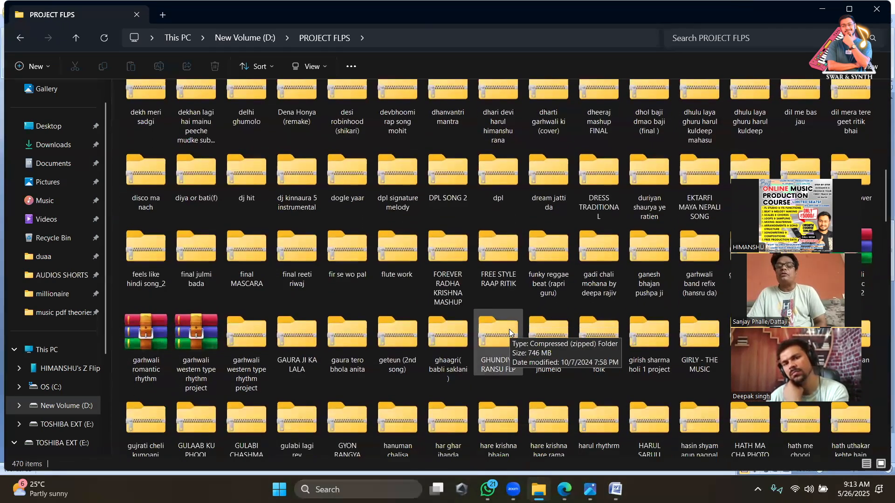
{"action": "scroll", "coordinate": [510, 329], "scroll_direction": "down", "scroll_amount": 1}
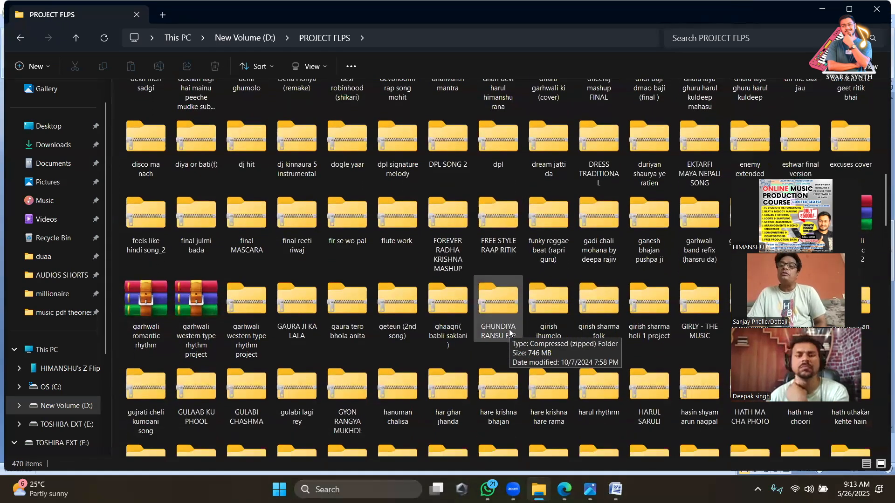
{"action": "scroll", "coordinate": [509, 330], "scroll_direction": "down", "scroll_amount": 1}
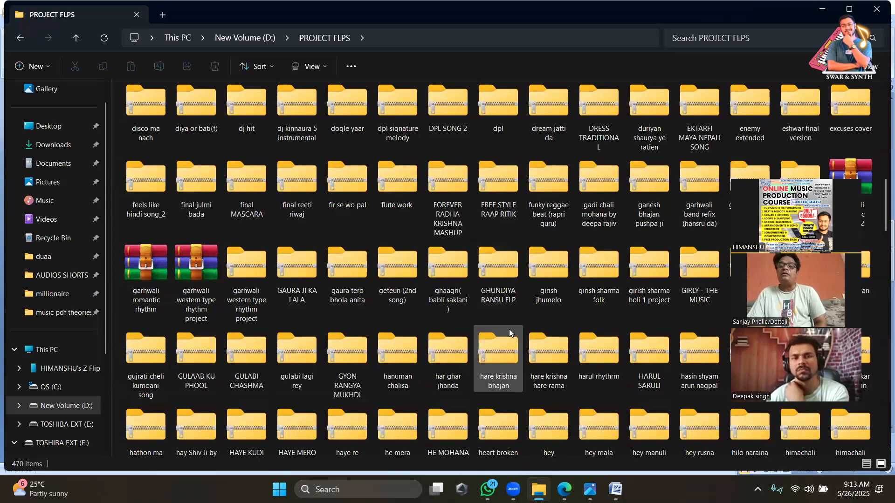
{"action": "scroll", "coordinate": [509, 329], "scroll_direction": "down", "scroll_amount": 1}
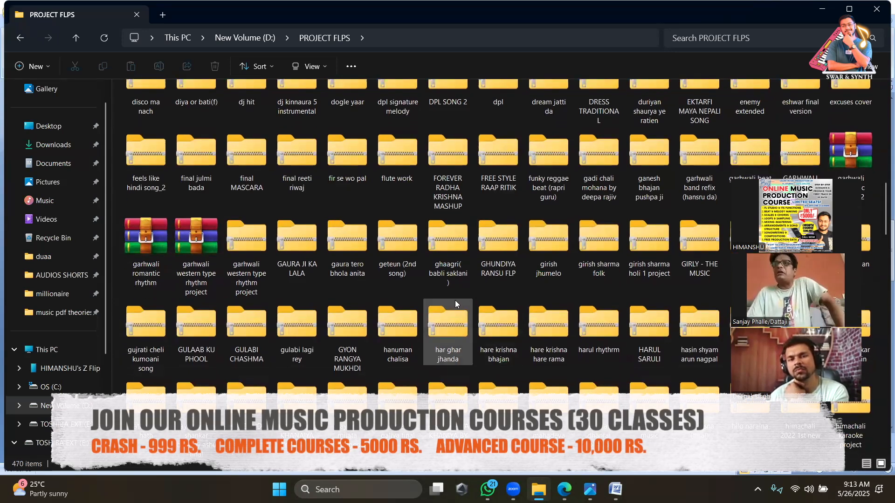
{"action": "scroll", "coordinate": [455, 302], "scroll_direction": "down", "scroll_amount": 2}
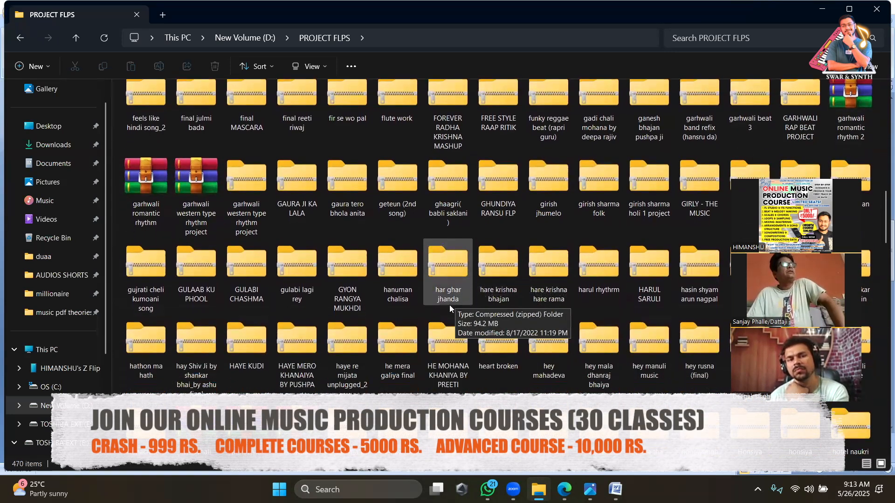
{"action": "scroll", "coordinate": [456, 306], "scroll_direction": "down", "scroll_amount": 3}
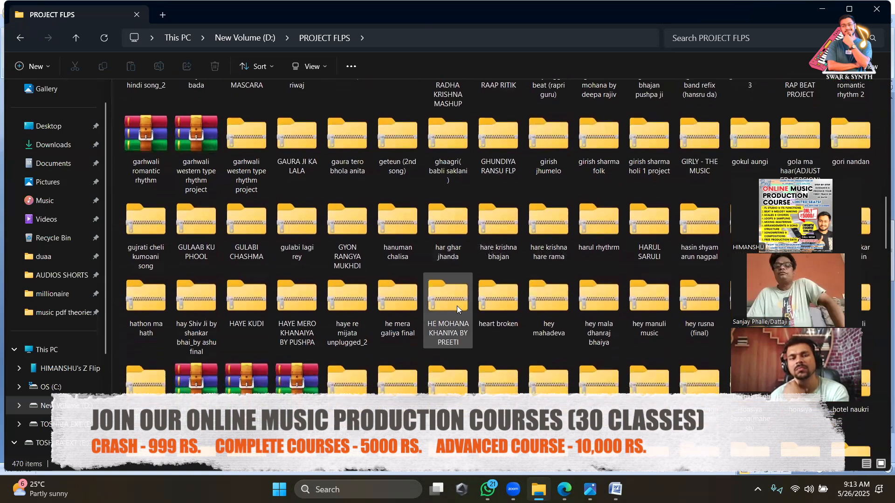
{"action": "scroll", "coordinate": [457, 306], "scroll_direction": "down", "scroll_amount": 1}
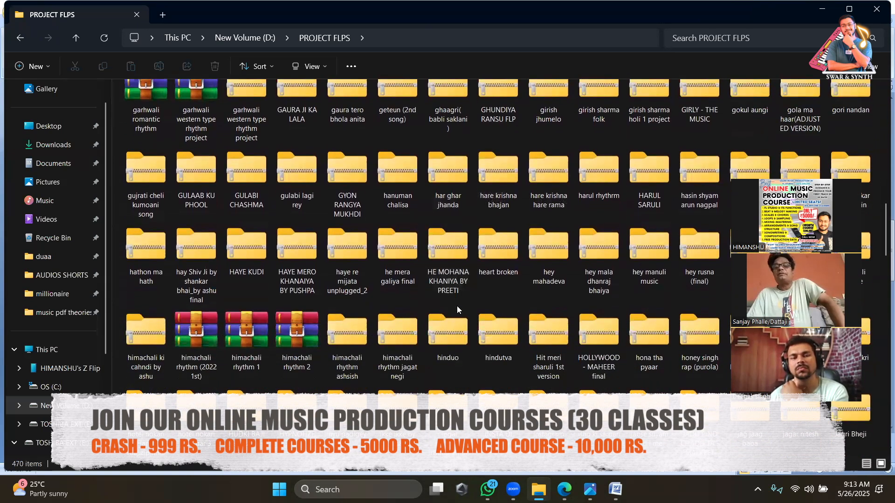
{"action": "scroll", "coordinate": [456, 305], "scroll_direction": "down", "scroll_amount": 10}
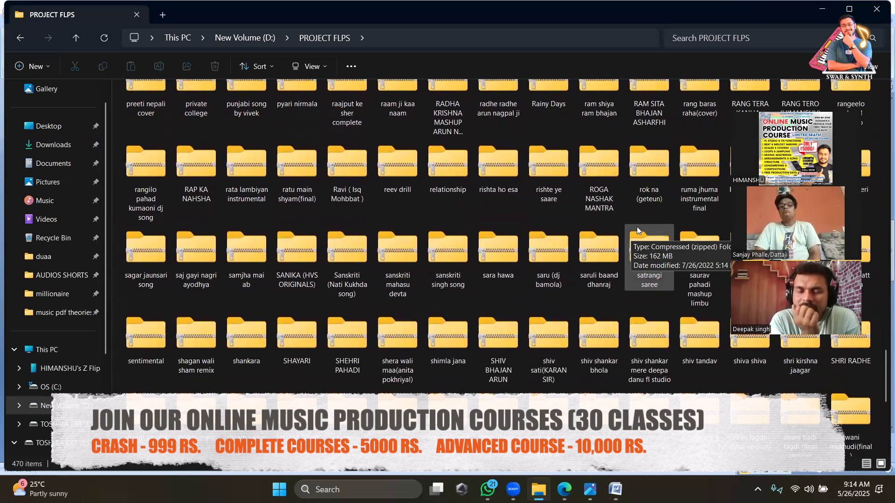
{"action": "left_click", "coordinate": [252, 179]}
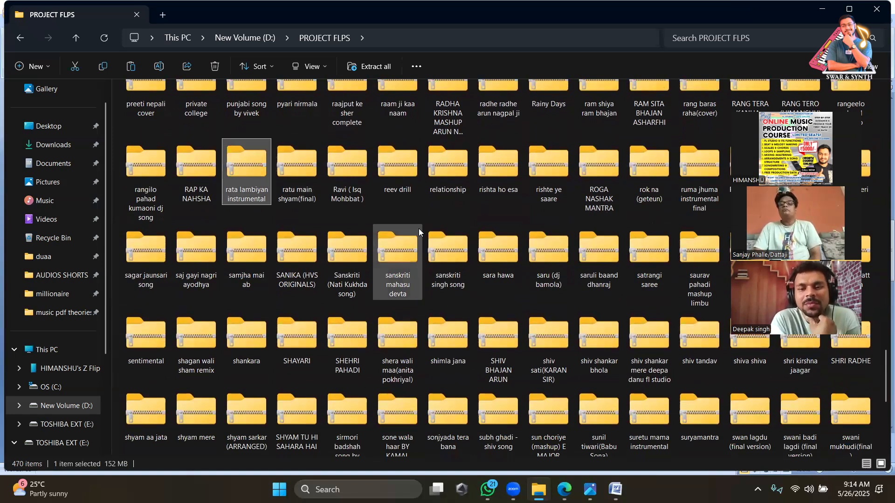
Step: Create a new folder named "RATAN LAMBIYAN" inside PROJECT FLPS
{"action": "right_click", "coordinate": [417, 215]}
{"action": "mouse_move", "coordinate": [485, 343]}
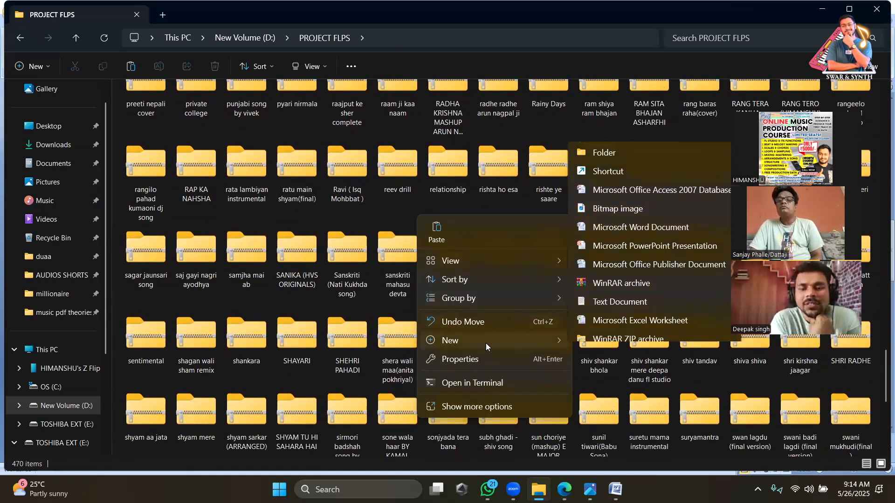
{"action": "left_click", "coordinate": [597, 139]}
{"action": "type", "text": "R"}
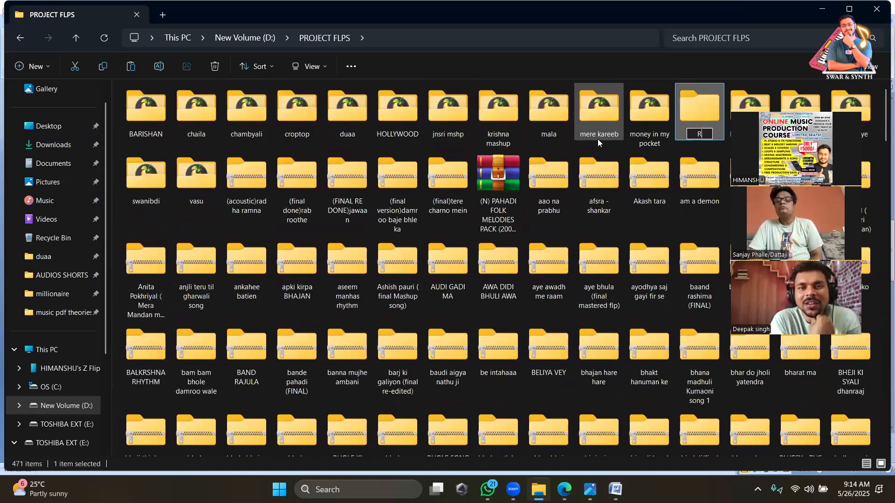
{"action": "type", "text": "ATAN LAMBIYAN"}
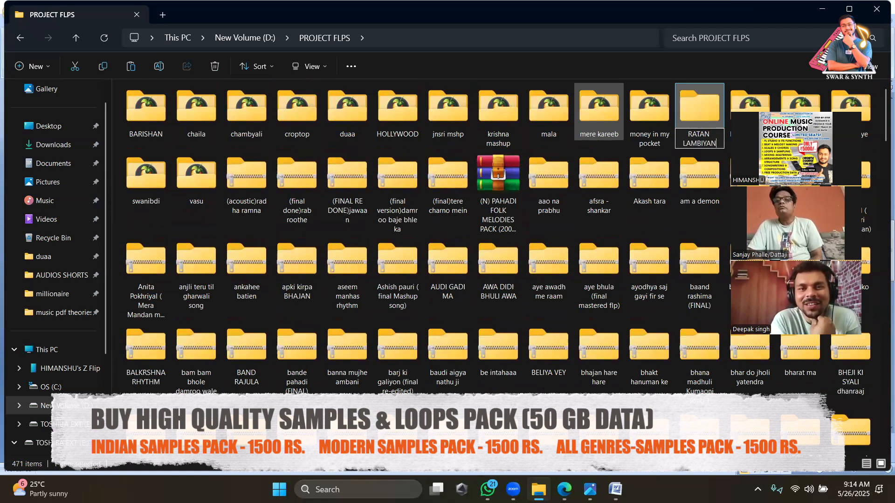
{"action": "key", "text": "Return"}
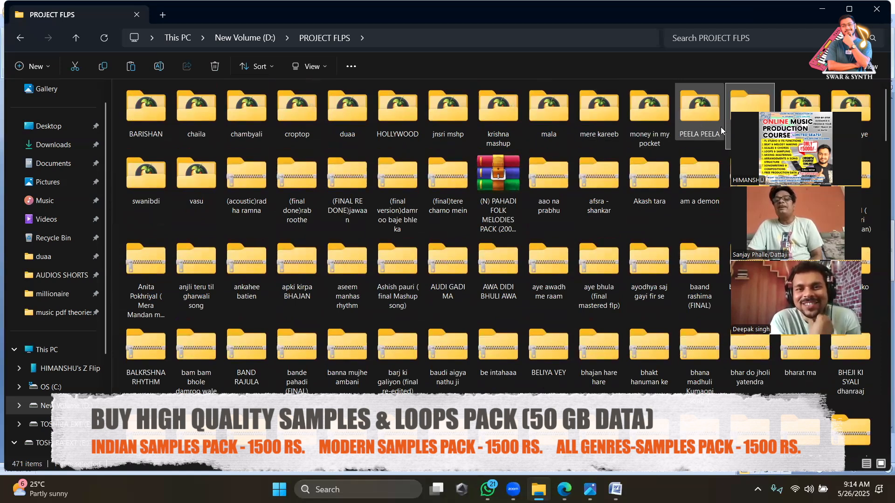
Step: Paste the "rata lambiyan instrumental" archive into the RATAN LAMBIYAN folder and extract its contents there with WinRAR
{"action": "double_click", "coordinate": [752, 101]}
{"action": "key", "text": "ctrl+v"}
{"action": "right_click", "coordinate": [251, 109]}
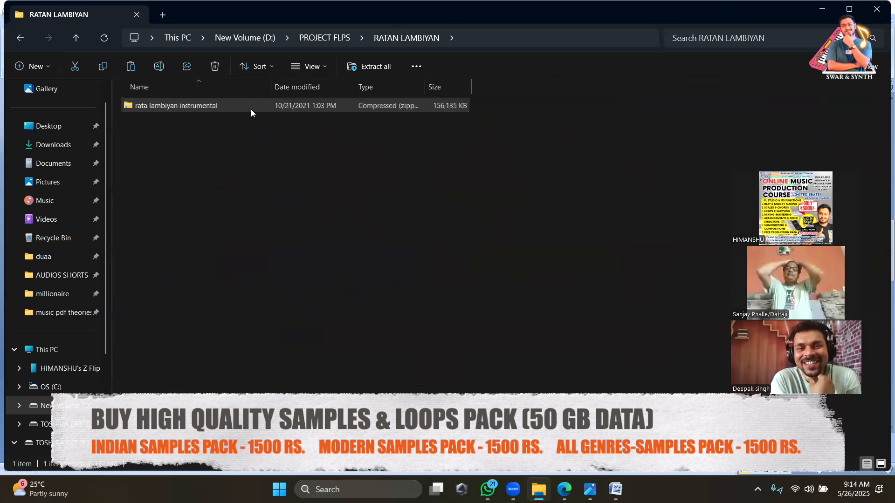
{"action": "mouse_move", "coordinate": [330, 360]}
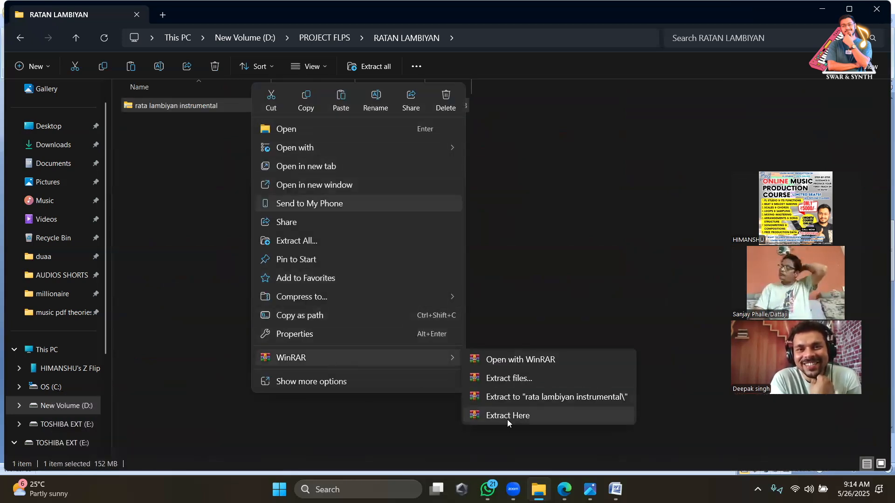
{"action": "left_click", "coordinate": [509, 414]}
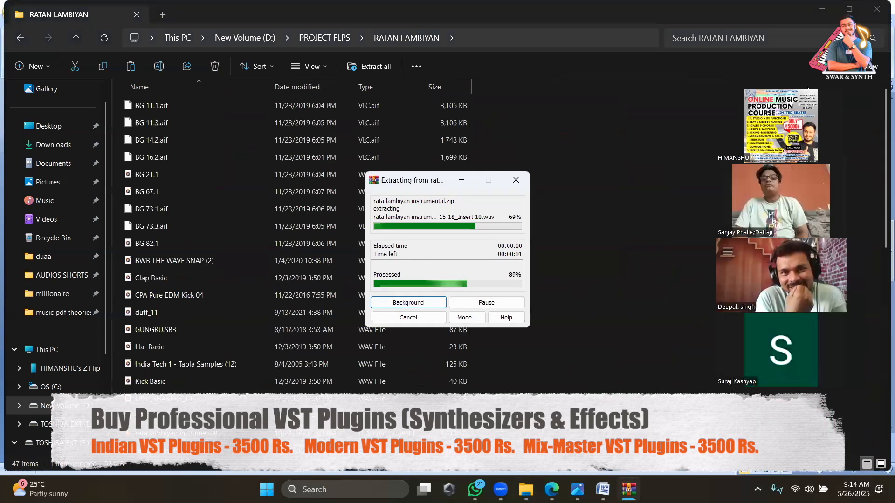
{"action": "left_click", "coordinate": [880, 464]}
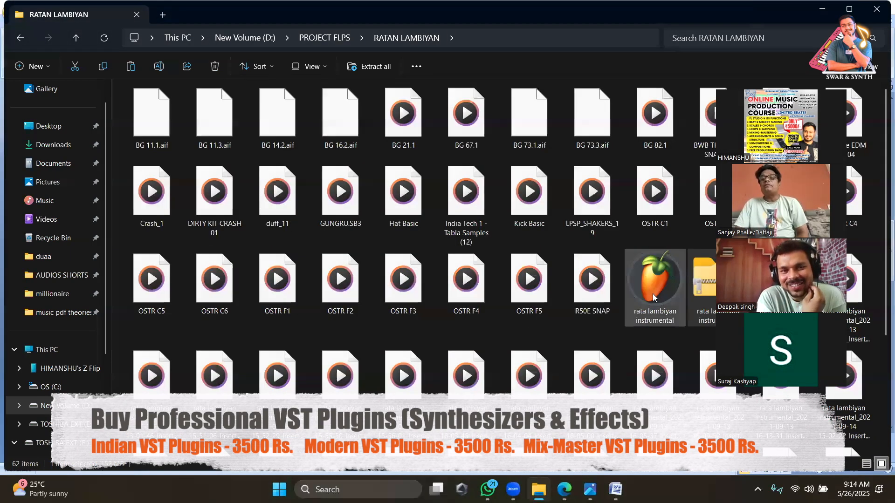
Step: Close the Word class notes and open the extracted "rata lambiyan instrumental" project in FL Studio
{"action": "key", "text": "alt+Tab"}
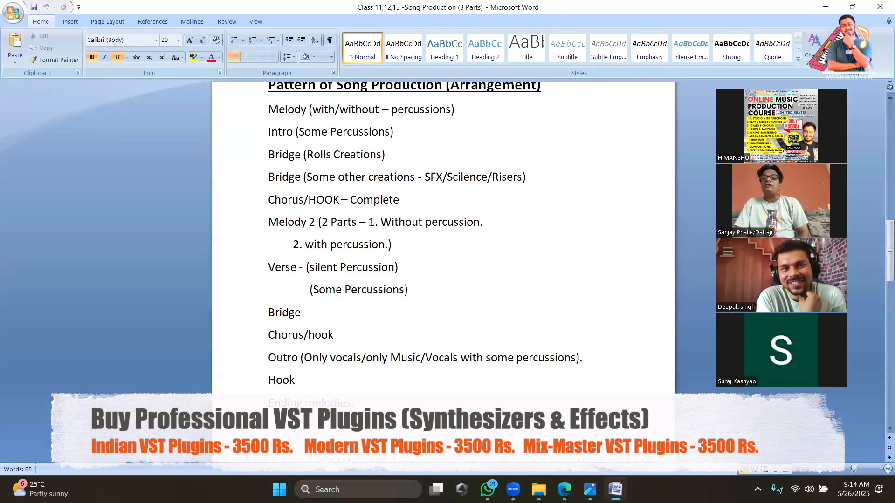
{"action": "left_click", "coordinate": [879, 6]}
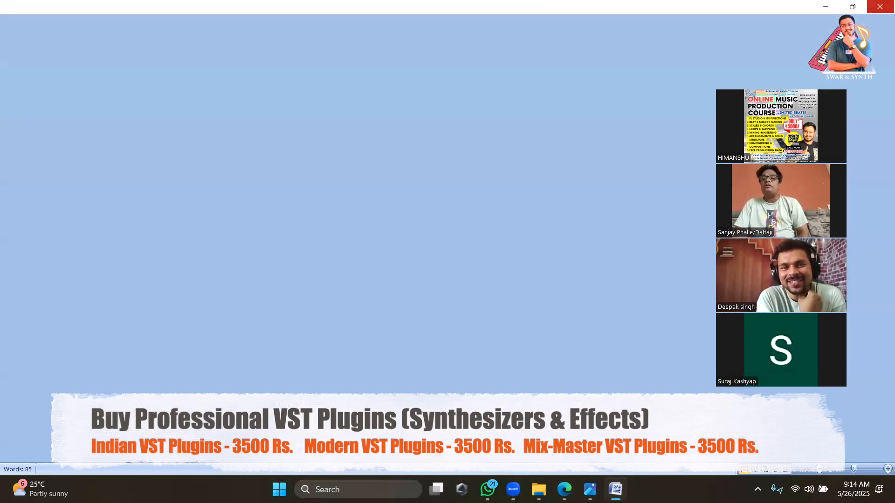
{"action": "left_click", "coordinate": [660, 80]}
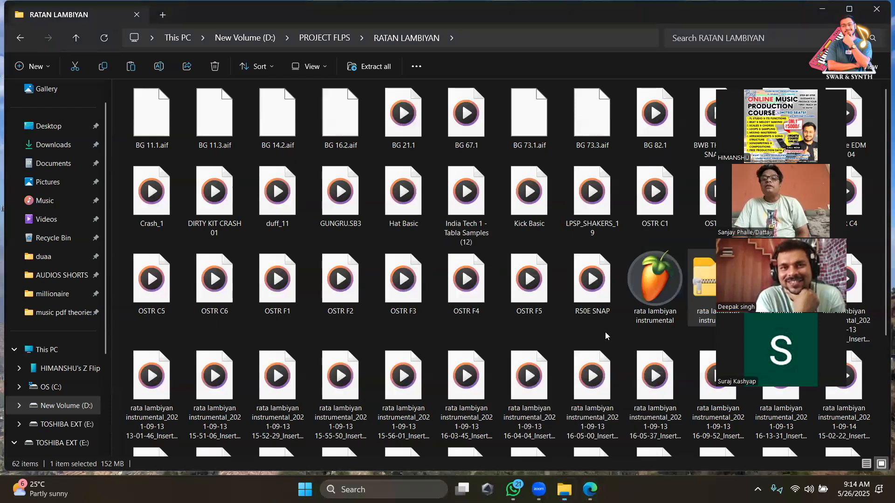
{"action": "left_click", "coordinate": [650, 296]}
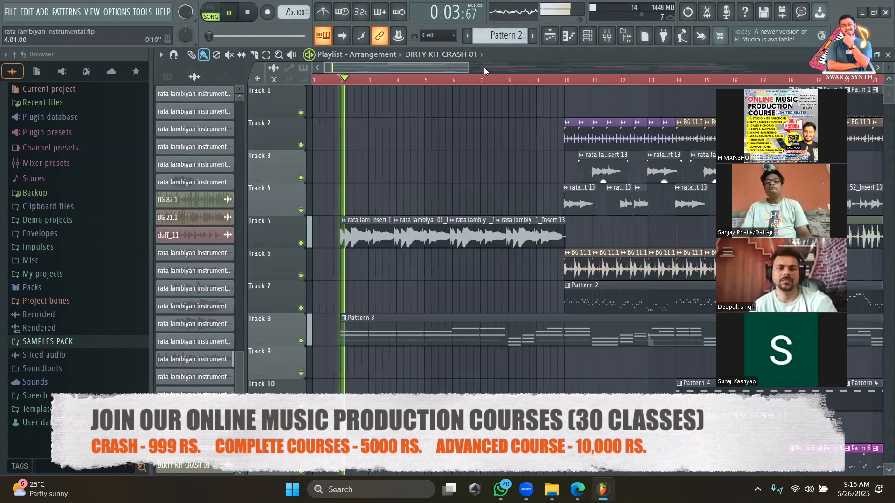
Step: Listen to the playing song from several positions, survey the playlist clips from Track 1 to Track 25, and stop playback
{"action": "left_click_drag", "start_coordinate": [782, 79], "coordinate": [842, 87]}
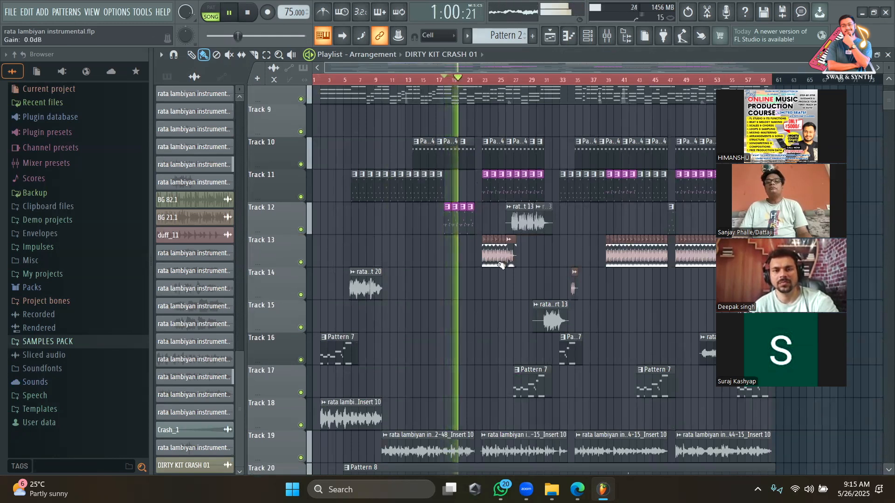
{"action": "scroll", "coordinate": [501, 266], "scroll_direction": "down", "scroll_amount": 5}
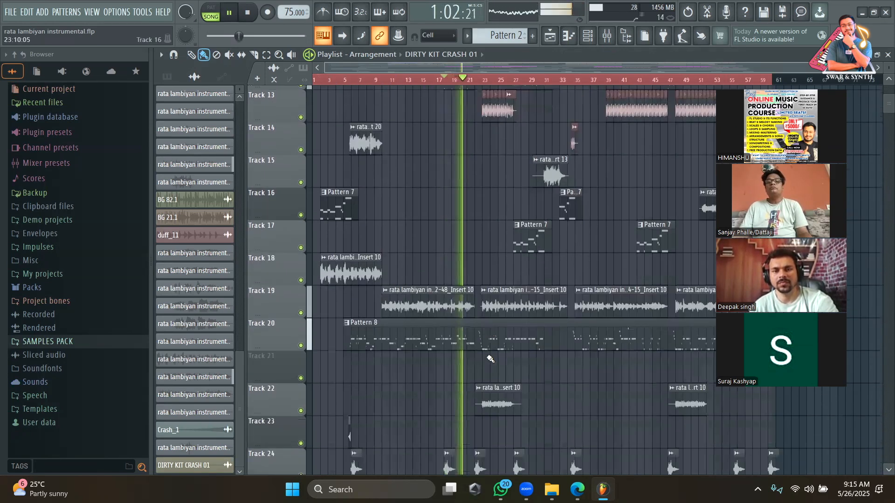
{"action": "left_click", "coordinate": [492, 78]}
{"action": "scroll", "coordinate": [537, 232], "scroll_direction": "down", "scroll_amount": 4}
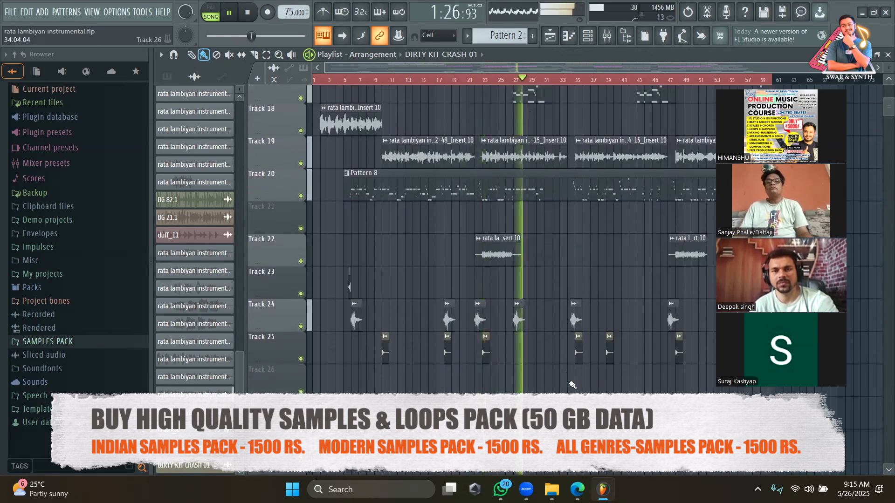
{"action": "scroll", "coordinate": [572, 280], "scroll_direction": "up", "scroll_amount": 15}
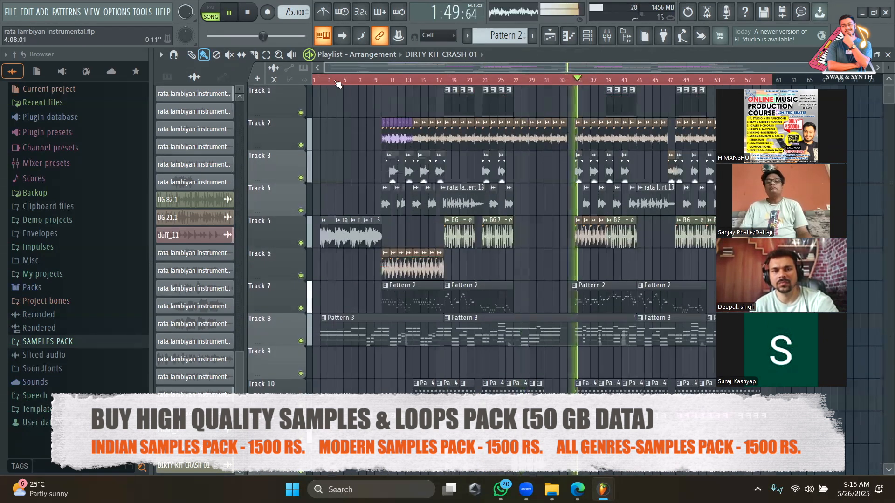
{"action": "left_click", "coordinate": [248, 12]}
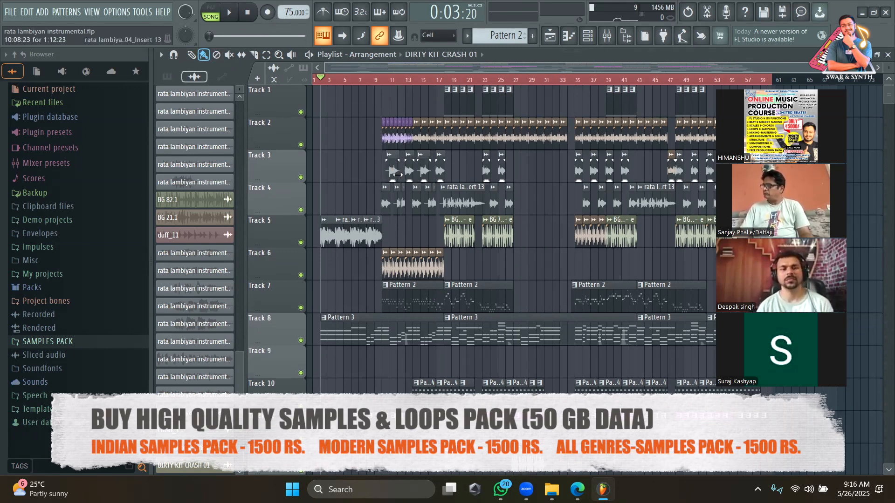
Step: Look over the playlist tracks once more, then start the song playing from its beginning
{"action": "scroll", "coordinate": [398, 174], "scroll_direction": "down", "scroll_amount": 3}
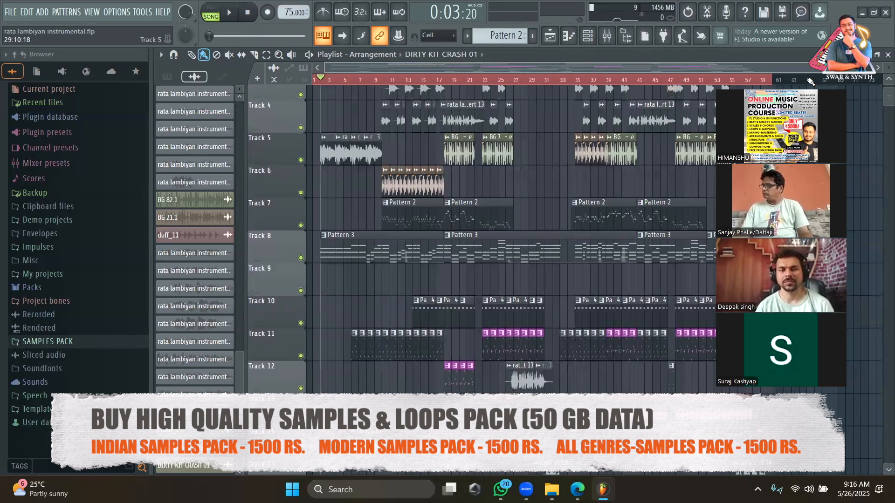
{"action": "scroll", "coordinate": [646, 272], "scroll_direction": "down", "scroll_amount": 8}
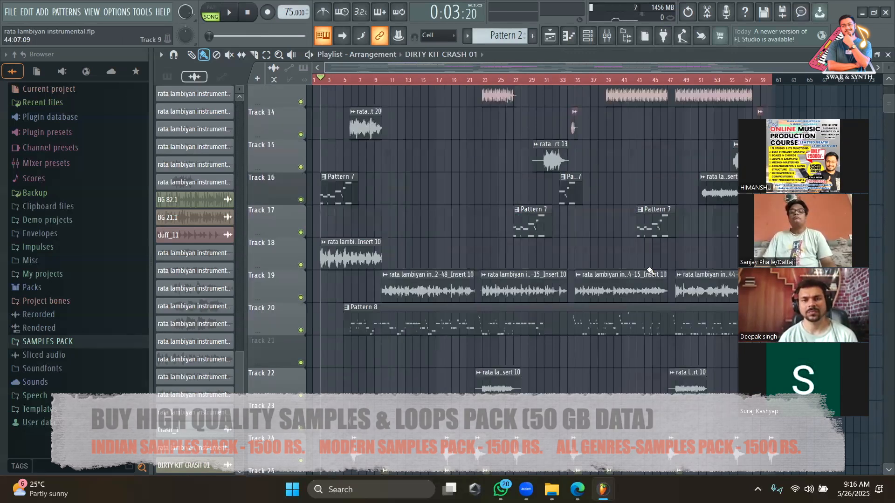
{"action": "scroll", "coordinate": [651, 271], "scroll_direction": "up", "scroll_amount": 11}
{"action": "key", "text": "space"}
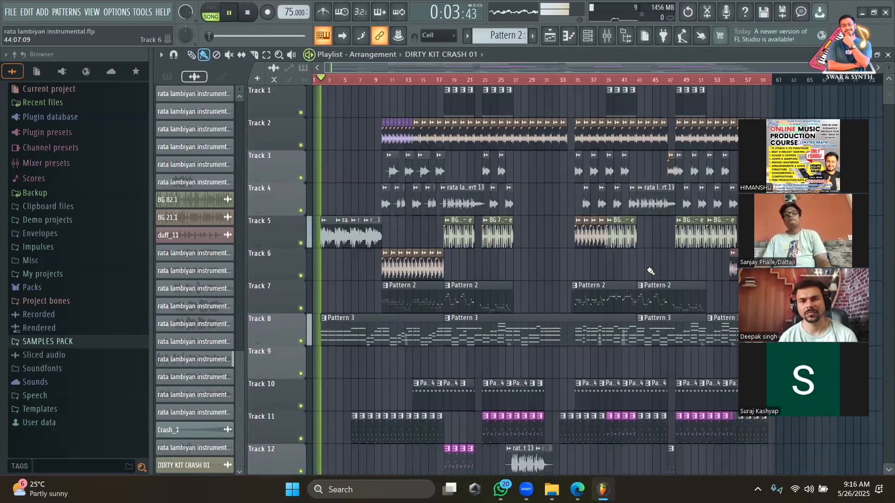
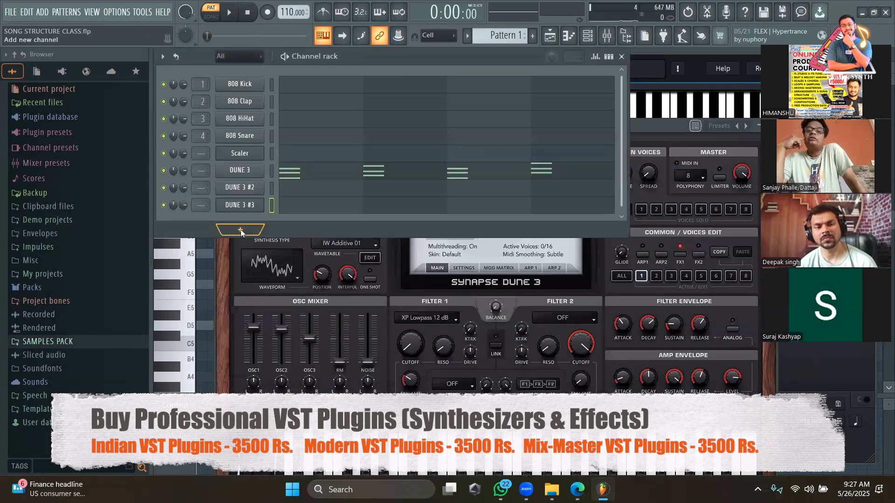
{"action": "left_click", "coordinate": [240, 229]}
{"action": "left_click", "coordinate": [251, 14]}
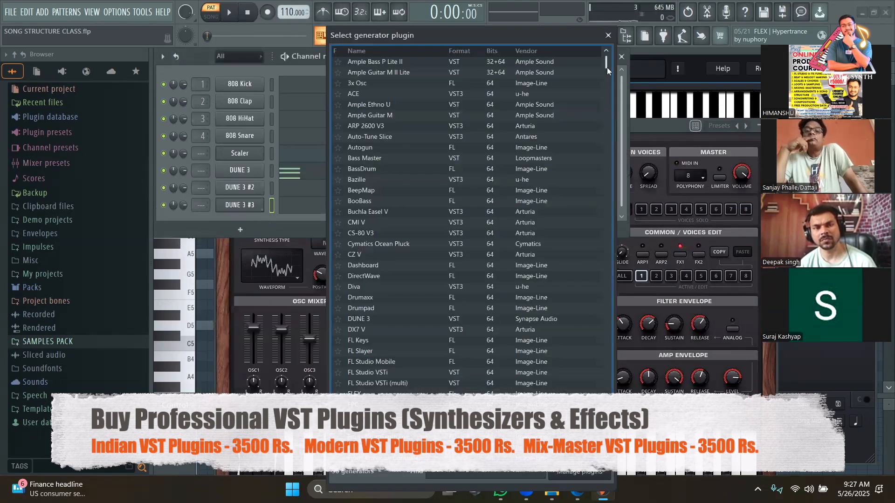
{"action": "left_click", "coordinate": [609, 36]}
{"action": "left_click", "coordinate": [249, 207]}
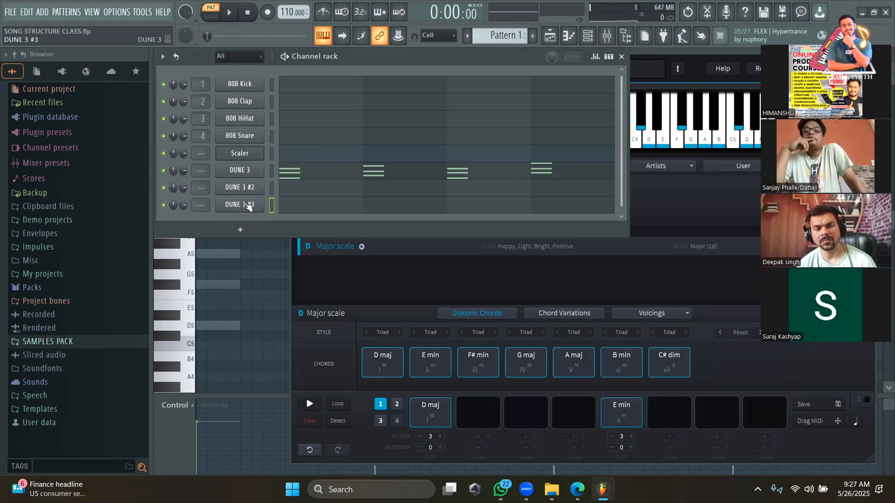
{"action": "right_click", "coordinate": [243, 83]}
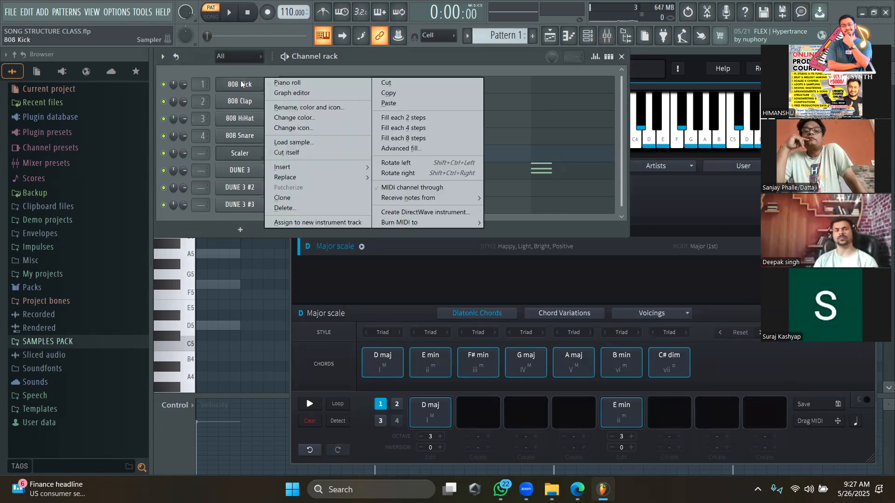
{"action": "left_click", "coordinate": [254, 222]}
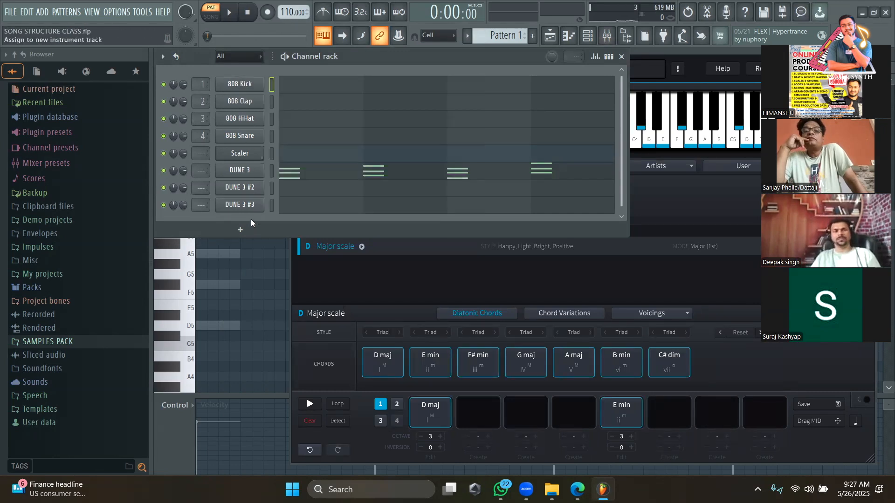
Step: Copy the chord notes of the DUNE 3 channel and paste them into the DUNE 3 #2 channel
{"action": "right_click", "coordinate": [248, 174]}
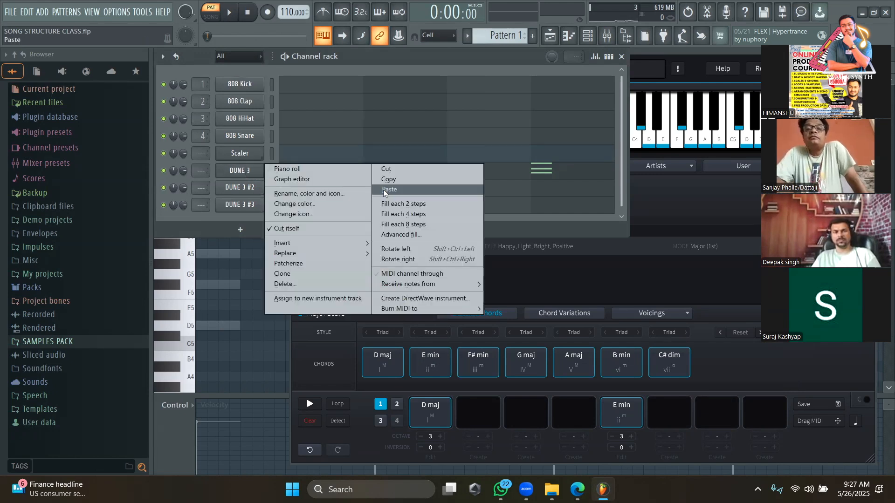
{"action": "left_click", "coordinate": [388, 181]}
{"action": "right_click", "coordinate": [243, 189]}
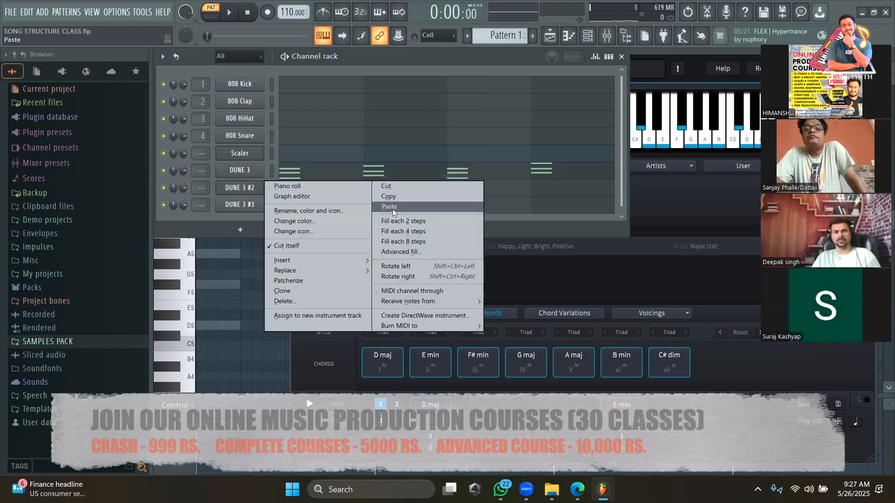
{"action": "left_click", "coordinate": [389, 206]}
Step: Load the Keys patches of the Synapse Audio - World of Cinematic soundbank in the DUNE 3 #2 instrument
{"action": "left_click", "coordinate": [240, 187]}
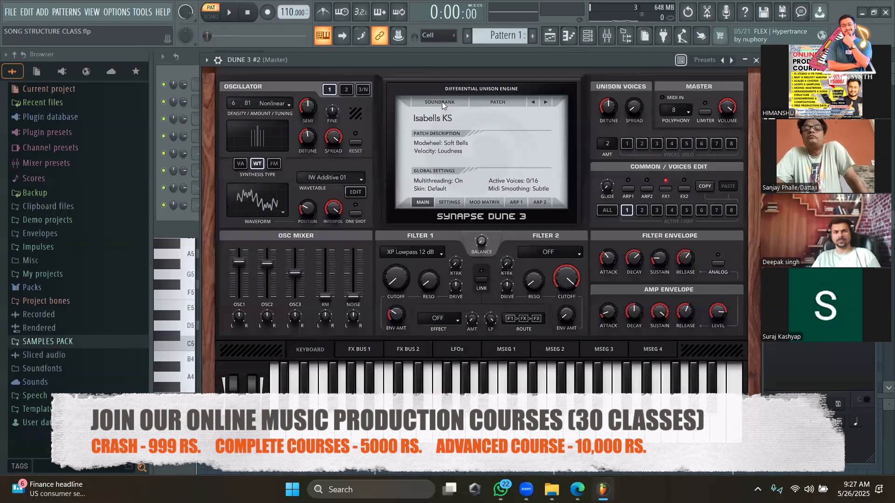
{"action": "left_click", "coordinate": [440, 116]}
{"action": "left_click", "coordinate": [438, 108]}
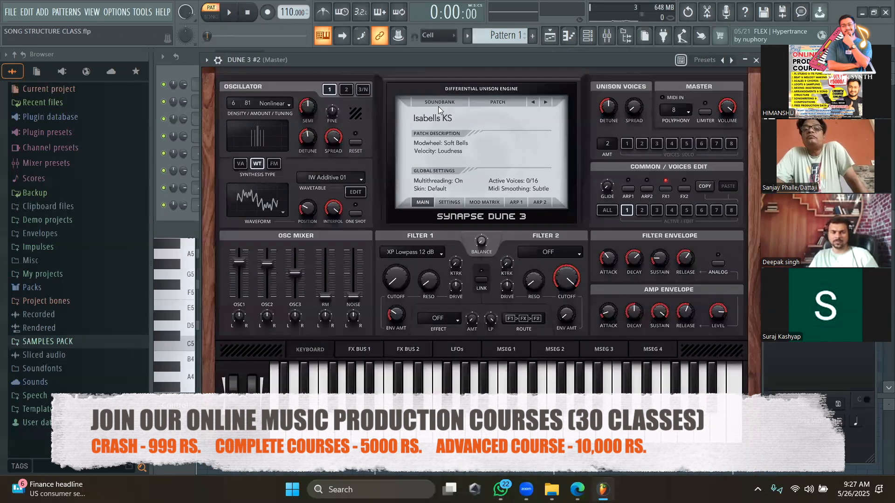
{"action": "left_click", "coordinate": [438, 103]}
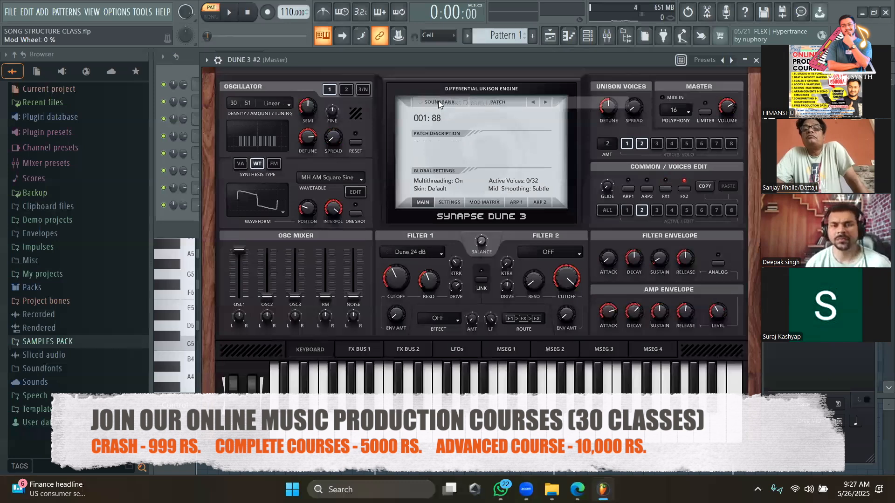
{"action": "left_click", "coordinate": [438, 102]}
{"action": "scroll", "coordinate": [515, 249], "scroll_direction": "down", "scroll_amount": 5}
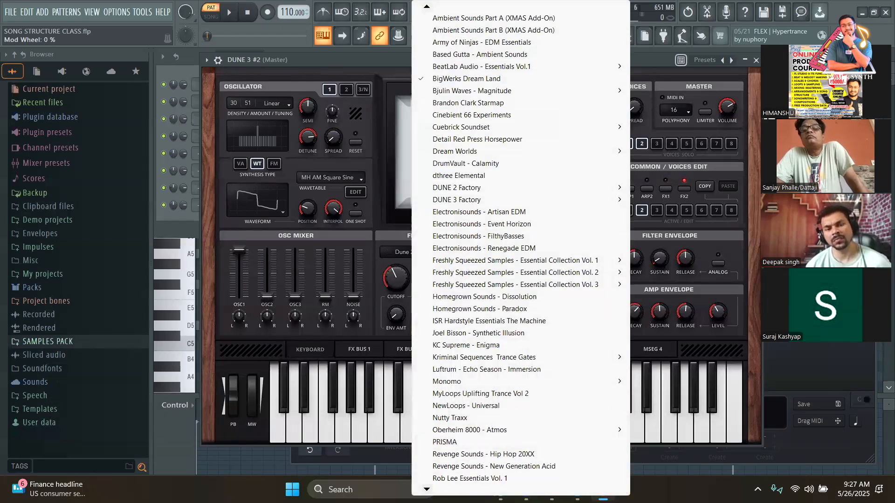
{"action": "scroll", "coordinate": [515, 250], "scroll_direction": "down", "scroll_amount": 2}
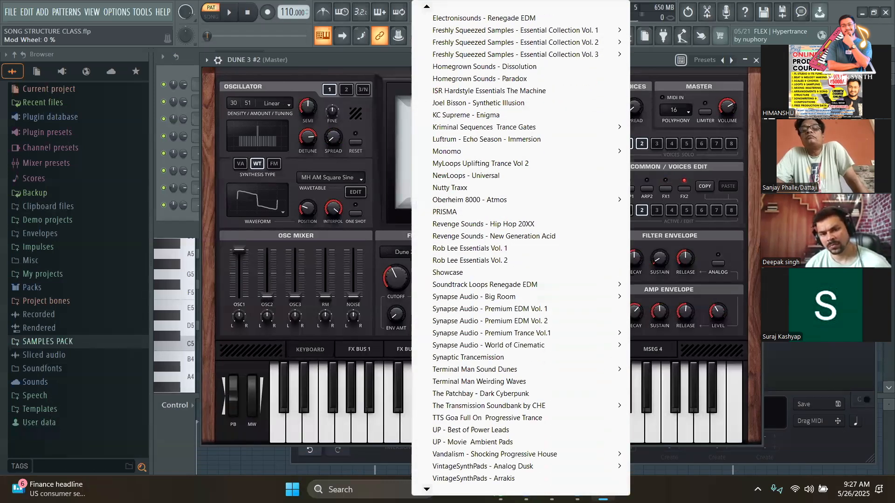
{"action": "mouse_move", "coordinate": [621, 335]}
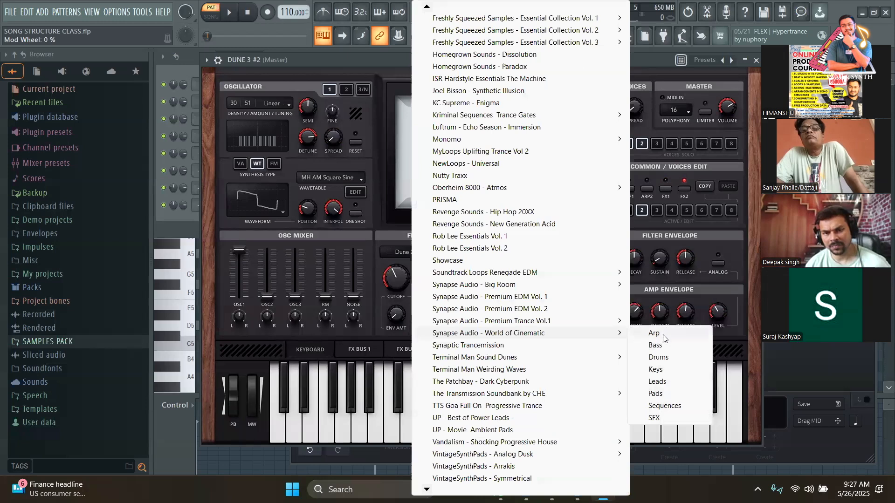
{"action": "left_click", "coordinate": [658, 357]}
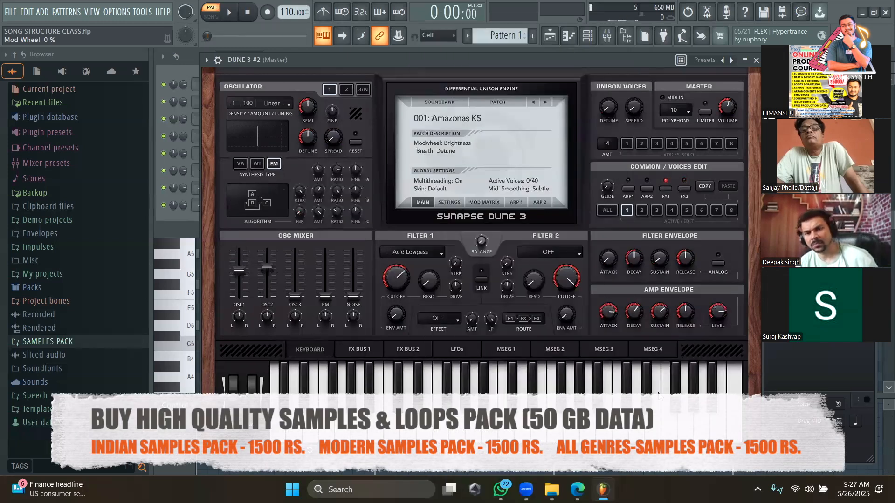
Step: Audition the patches from 001: Amazonas KS through 003: Centauri KS by playing a few notes on each
{"action": "key", "text": "z"}
{"action": "key", "text": "c"}
{"action": "key", "text": "b"}
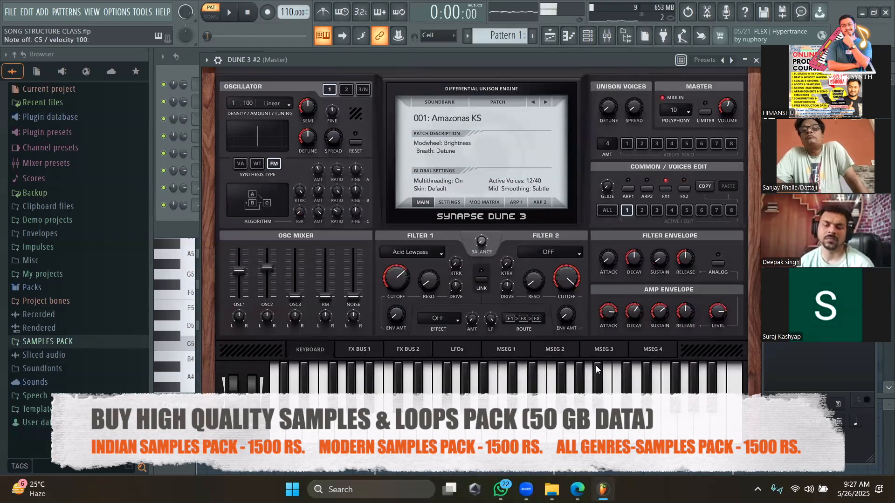
{"action": "left_click", "coordinate": [544, 101]}
{"action": "key", "text": "x"}
{"action": "key", "text": "b"}
{"action": "key", "text": "c"}
{"action": "left_click", "coordinate": [544, 101]}
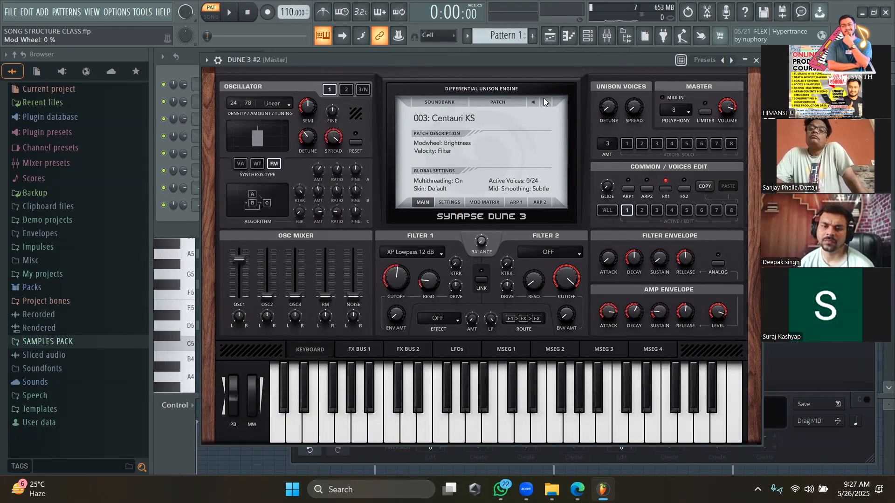
{"action": "key", "text": "c"}
{"action": "key", "text": "b"}
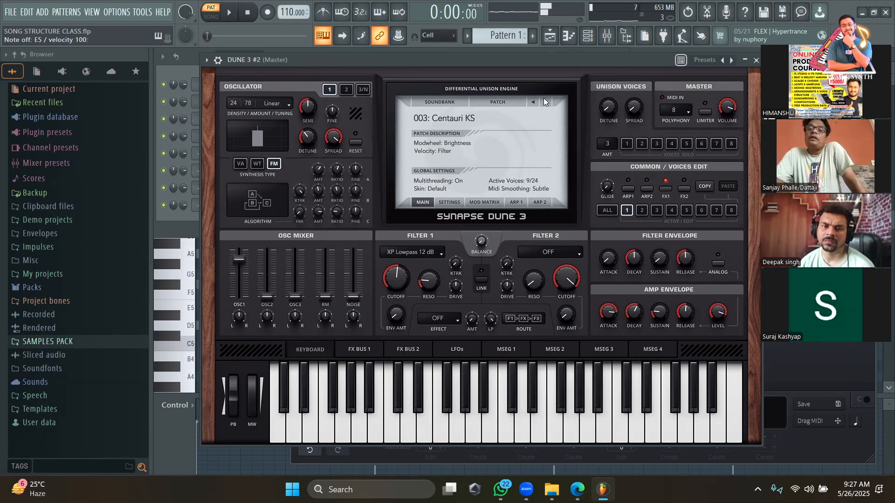
Step: Switch to the 004: Choir of 80s KS patch and audition it with a few notes
{"action": "left_click", "coordinate": [543, 101]}
{"action": "key", "text": "z"}
{"action": "key", "text": "c"}
{"action": "key", "text": "b"}
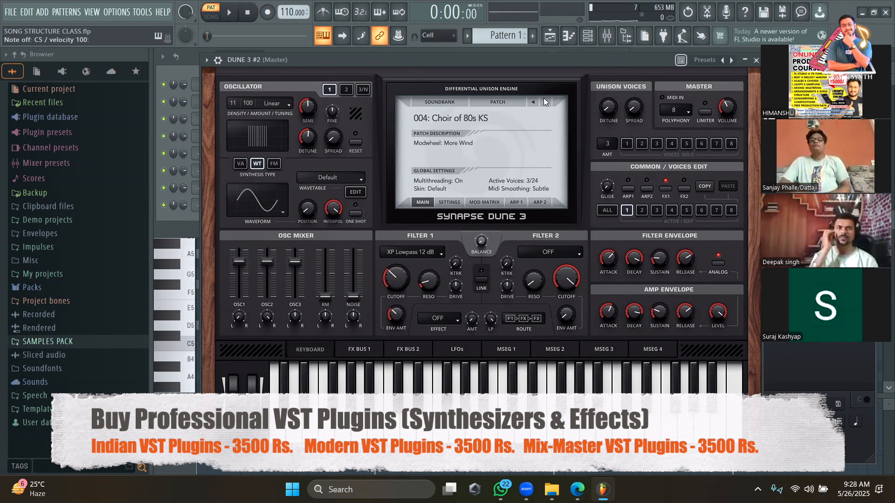
{"action": "key", "text": "c"}
{"action": "key", "text": "b"}
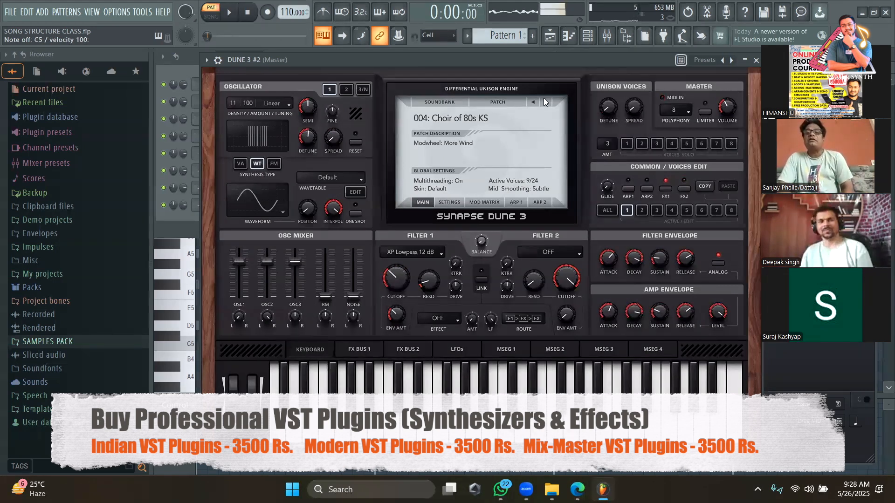
Step: Audition the patches from 005: Dark Cave KS through 008: Trauma KS on DUNE 3 #2
{"action": "left_click", "coordinate": [543, 100]}
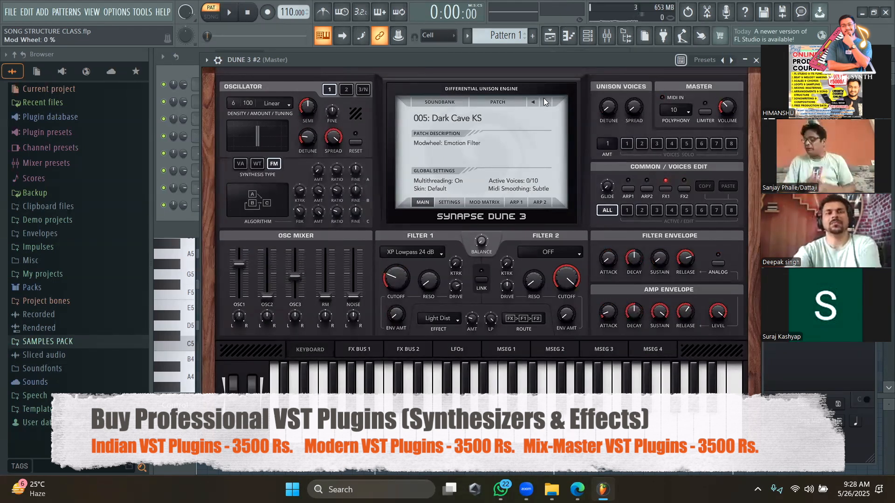
{"action": "left_click", "coordinate": [543, 101]}
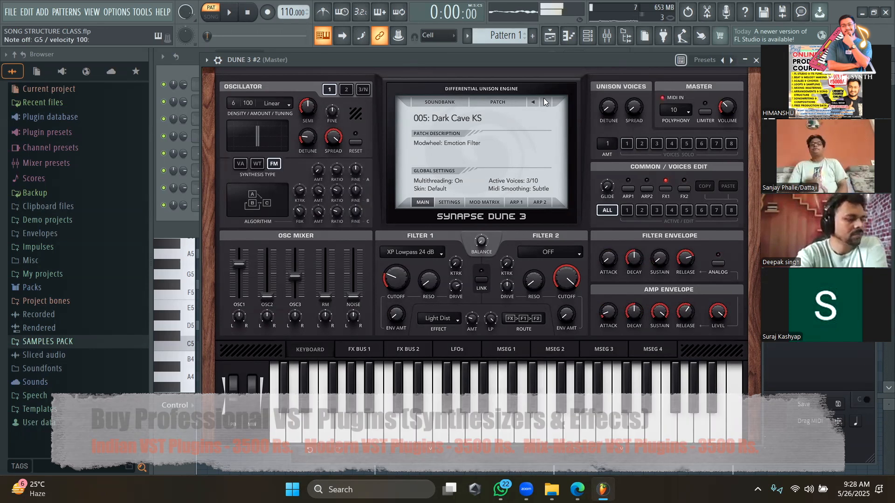
{"action": "left_click", "coordinate": [543, 101]}
{"action": "key", "text": "z"}
{"action": "key", "text": "c"}
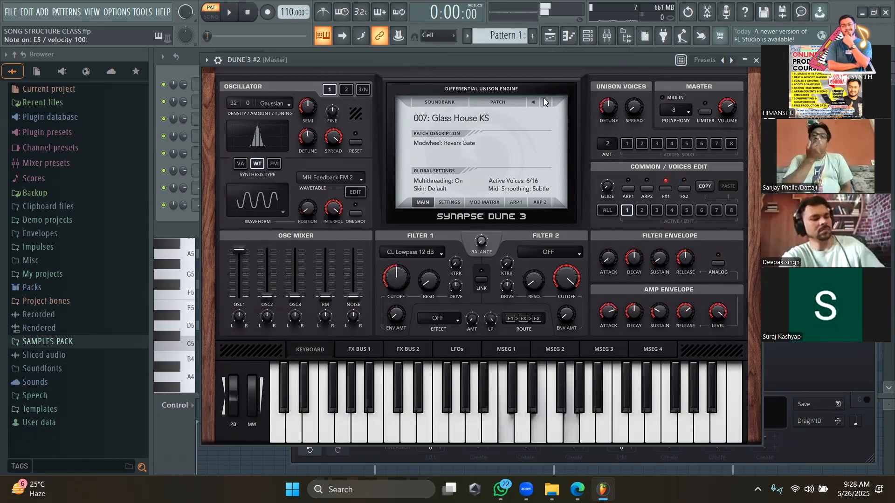
{"action": "left_click", "coordinate": [543, 100]}
{"action": "key", "text": "z"}
{"action": "key", "text": "c"}
{"action": "key", "text": "b"}
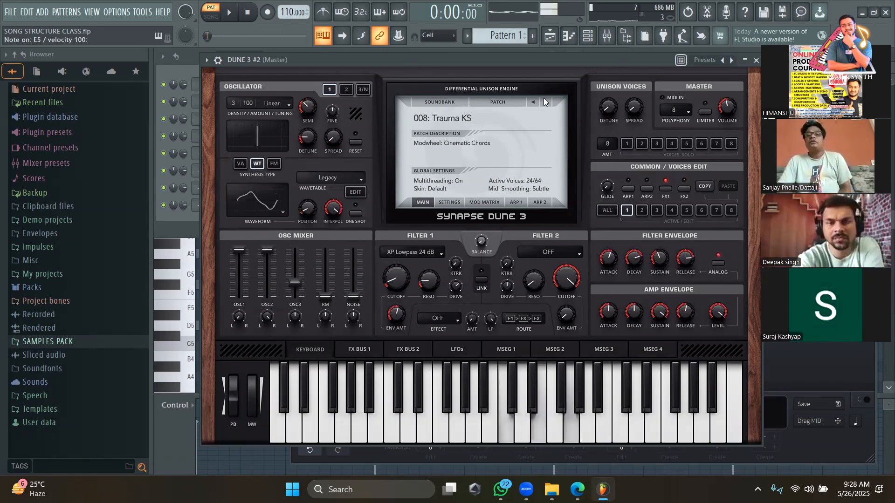
Step: Select the 009: Violins of Heaven KS patch for DUNE 3 #2 and test it with a few notes
{"action": "left_click", "coordinate": [544, 101]}
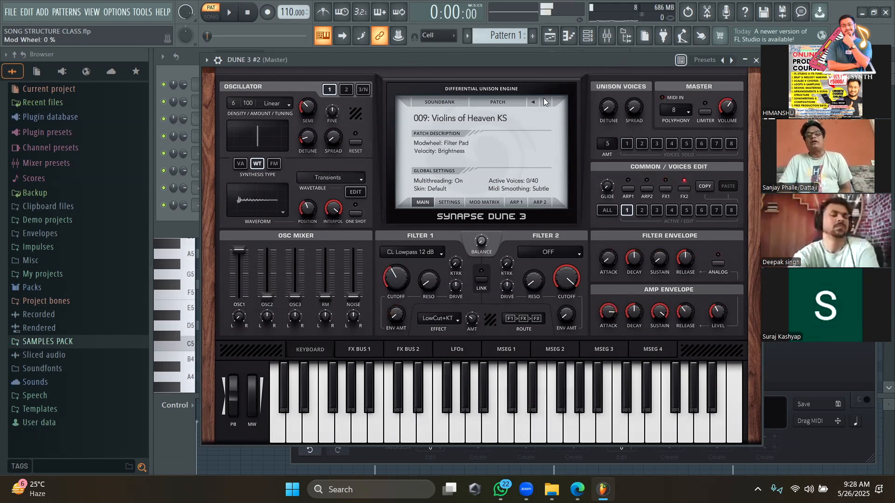
{"action": "key", "text": "z"}
{"action": "key", "text": "c"}
{"action": "key", "text": "x"}
{"action": "key", "text": "v"}
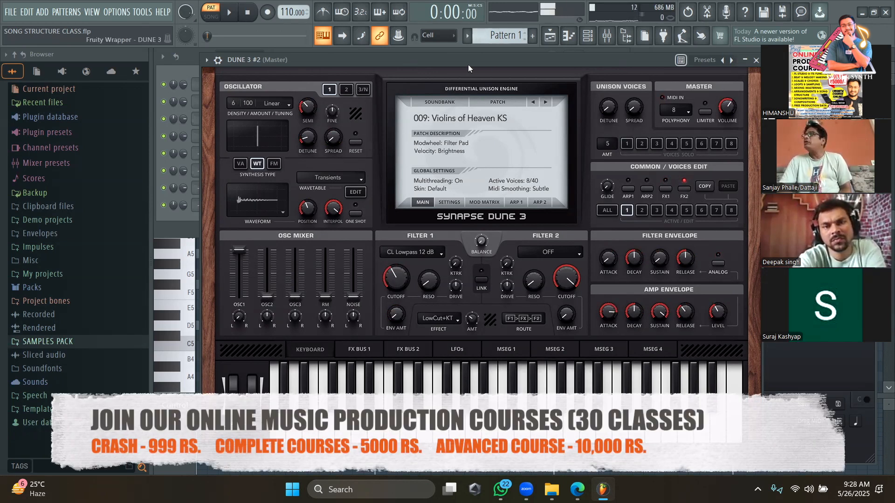
Step: Move the DUNE 3 #2 window clear of the channel rack, open the DUNE 3 instrument, and return to the channel rack
{"action": "left_click_drag", "start_coordinate": [569, 62], "coordinate": [746, 68]}
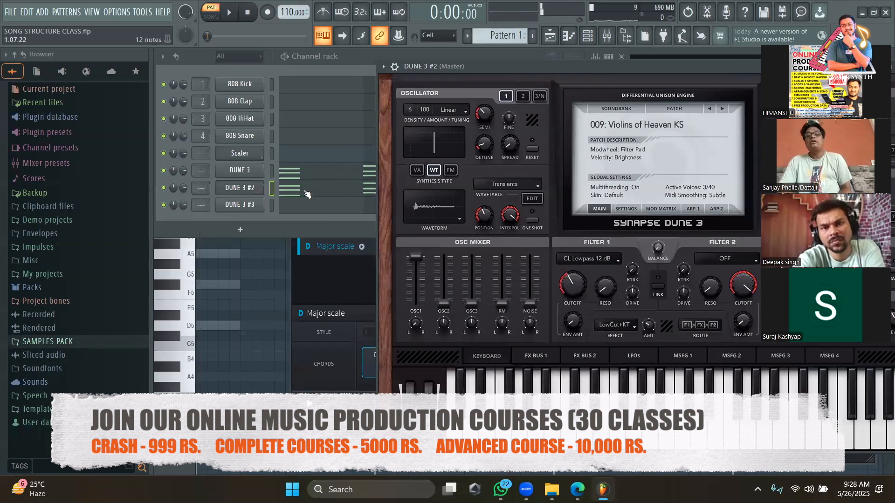
{"action": "left_click", "coordinate": [238, 172]}
{"action": "left_click", "coordinate": [273, 78]}
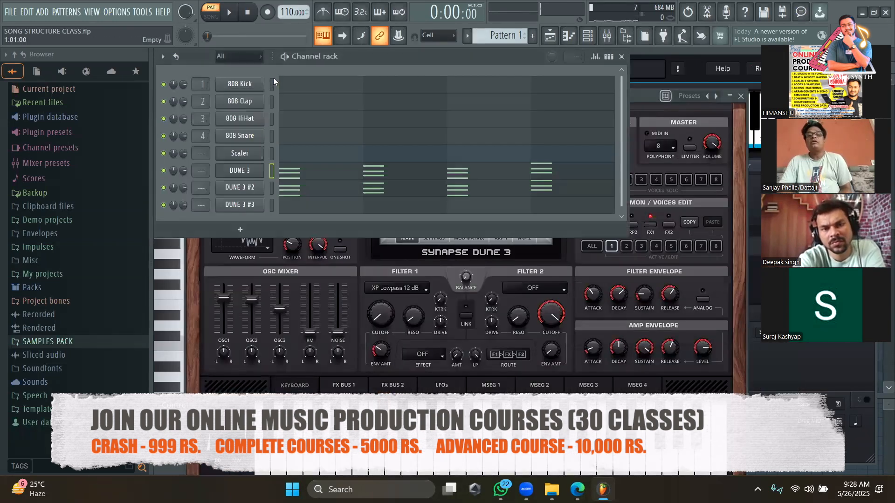
Step: Extend all the DUNE 3 #2 chord notes so each chord fills a whole bar
{"action": "left_click", "coordinate": [246, 159]}
{"action": "left_click", "coordinate": [246, 161]}
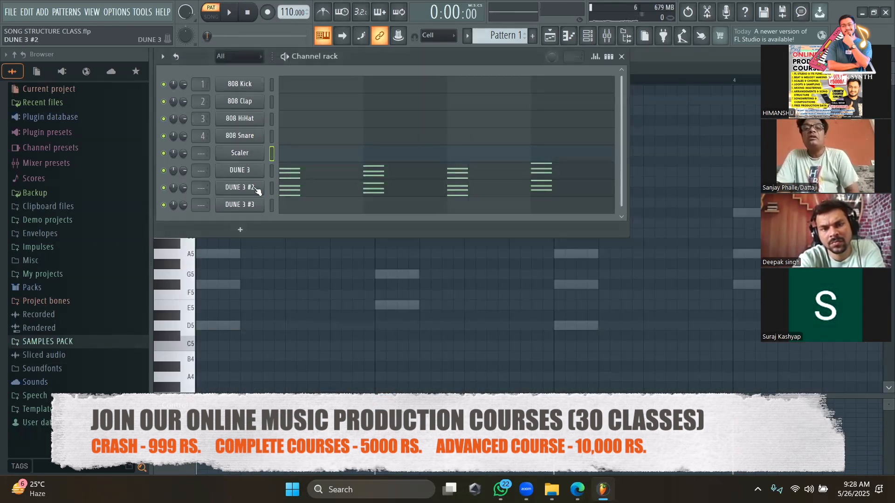
{"action": "left_click", "coordinate": [291, 189]}
{"action": "key", "text": "ctrl+a"}
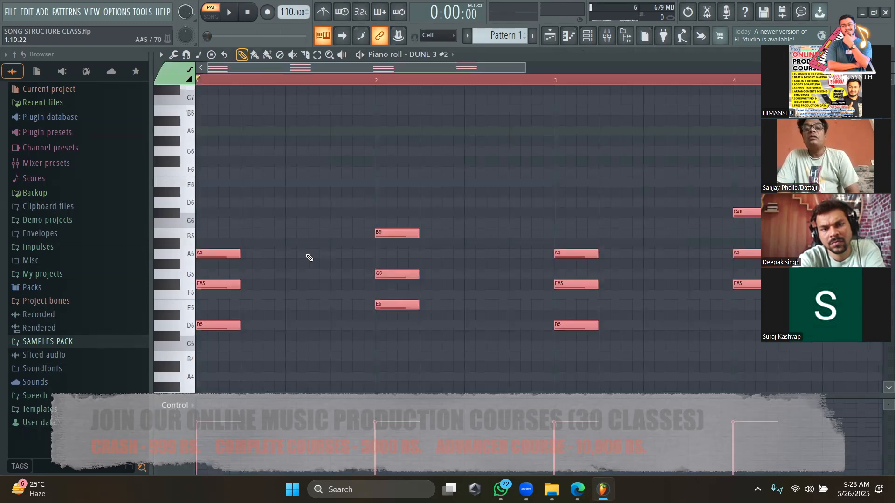
{"action": "left_click_drag", "start_coordinate": [238, 255], "coordinate": [371, 253]}
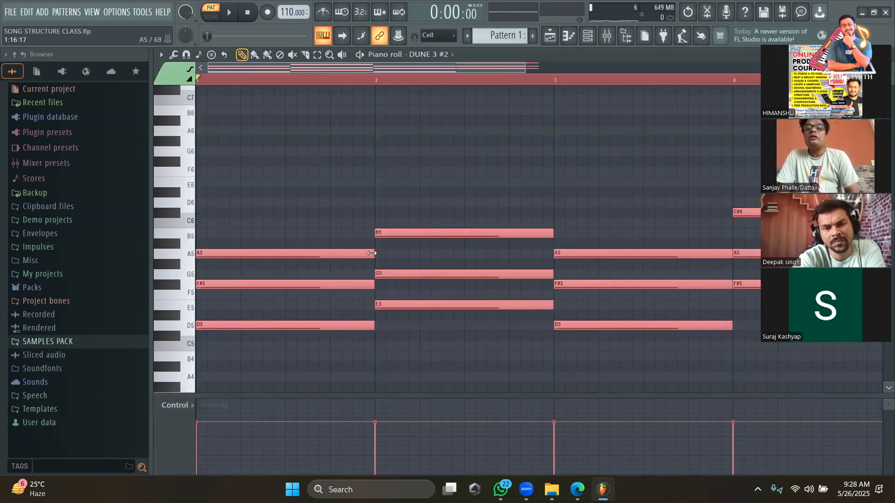
{"action": "left_click", "coordinate": [583, 41]}
Step: Play the pattern and lower the DUNE 3 #2 channel volume to about 51%
{"action": "key", "text": "space"}
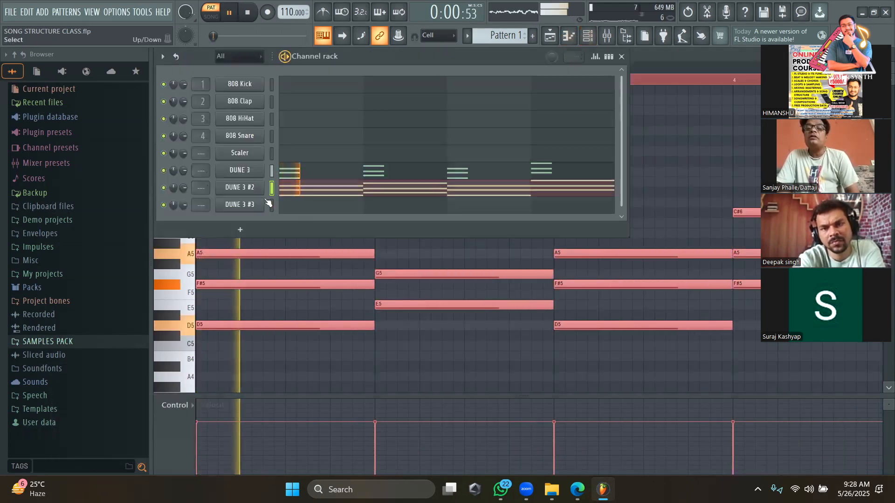
{"action": "left_click", "coordinate": [253, 190]}
{"action": "left_click_drag", "start_coordinate": [521, 78], "coordinate": [313, 75]}
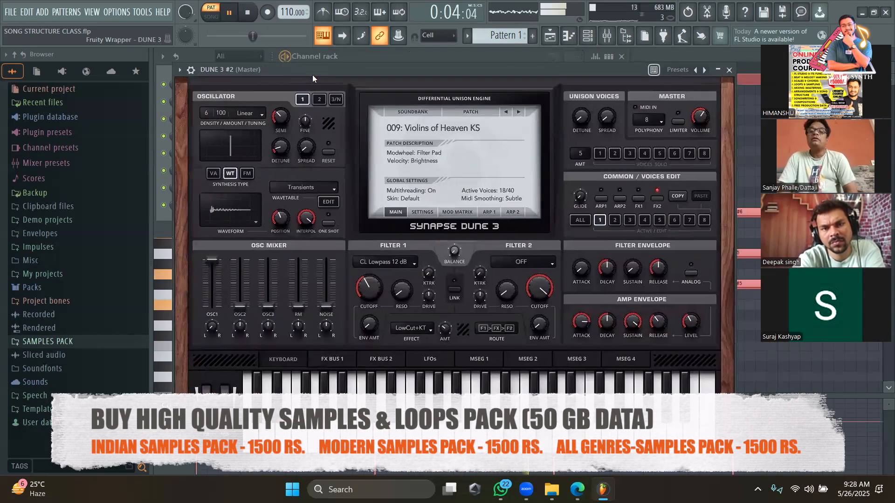
{"action": "left_click", "coordinate": [191, 70]}
{"action": "left_click_drag", "start_coordinate": [648, 87], "coordinate": [647, 95]}
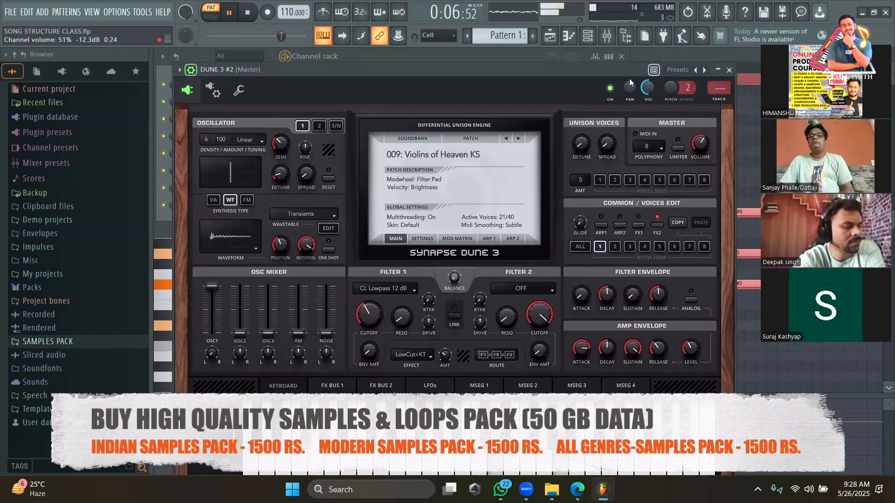
{"action": "left_click", "coordinate": [486, 57]}
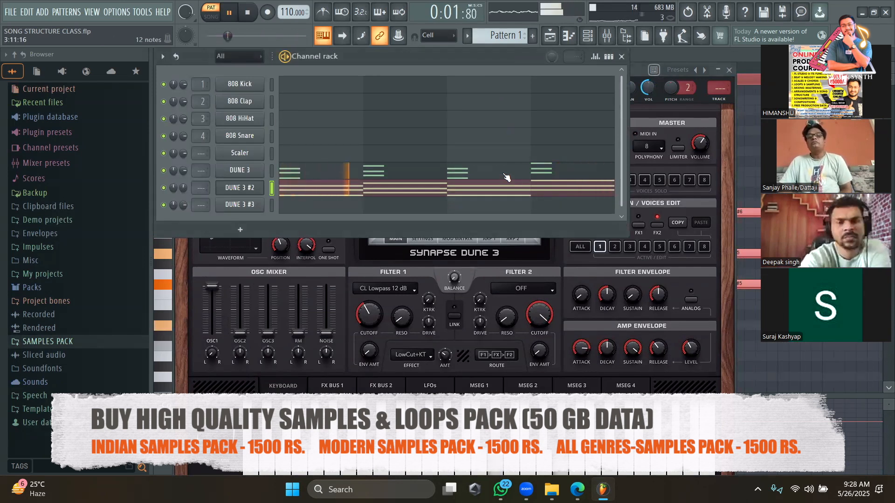
{"action": "key", "text": "space"}
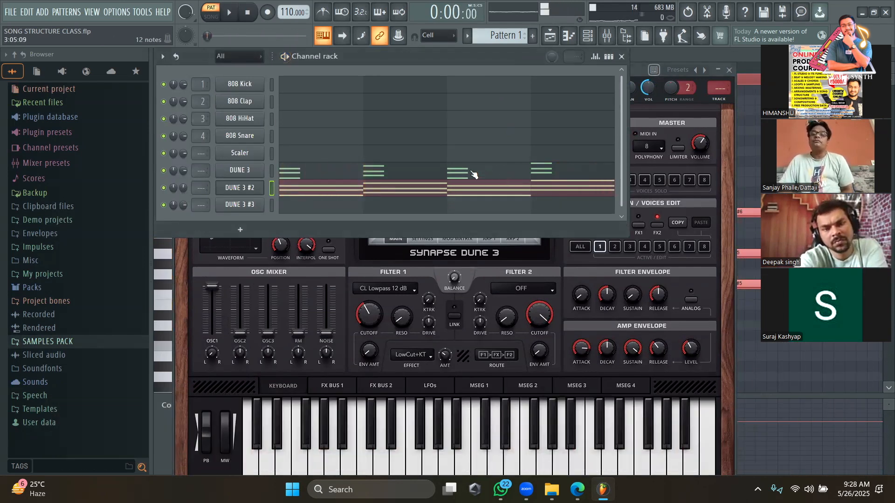
Step: Rework the DUNE 3 part into two short two-step chord hits per bar, on steps 4 and 7, and play it back
{"action": "left_click", "coordinate": [474, 174]}
{"action": "key", "text": "ctrl+a"}
{"action": "left_click_drag", "start_coordinate": [227, 256], "coordinate": [278, 257]}
{"action": "key", "text": "space"}
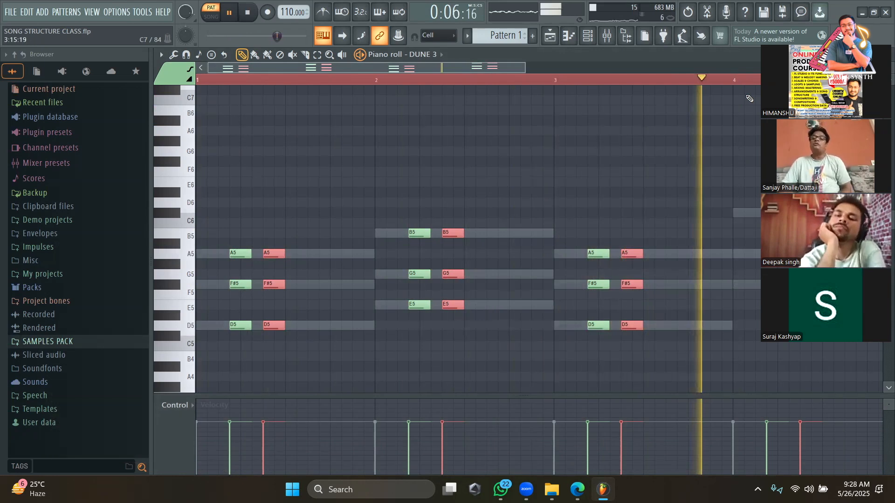
{"action": "key", "text": "F6"}
{"action": "key", "text": "space"}
Step: Copy the notes of the DUNE 3 #2 channel and paste them into DUNE 3 #3
{"action": "right_click", "coordinate": [249, 188]}
{"action": "left_click", "coordinate": [427, 198]}
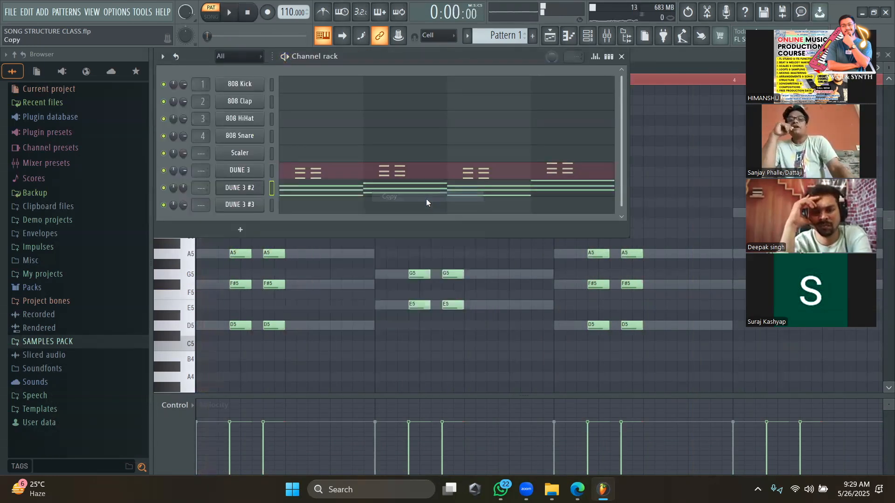
{"action": "right_click", "coordinate": [249, 205]}
{"action": "mouse_move", "coordinate": [357, 213]}
{"action": "left_click", "coordinate": [406, 221]}
Step: Load the 001: Bass Booster KS patch from the Synapse Audio - World of Cinematic soundbank into DUNE 3 #3
{"action": "left_click", "coordinate": [251, 207]}
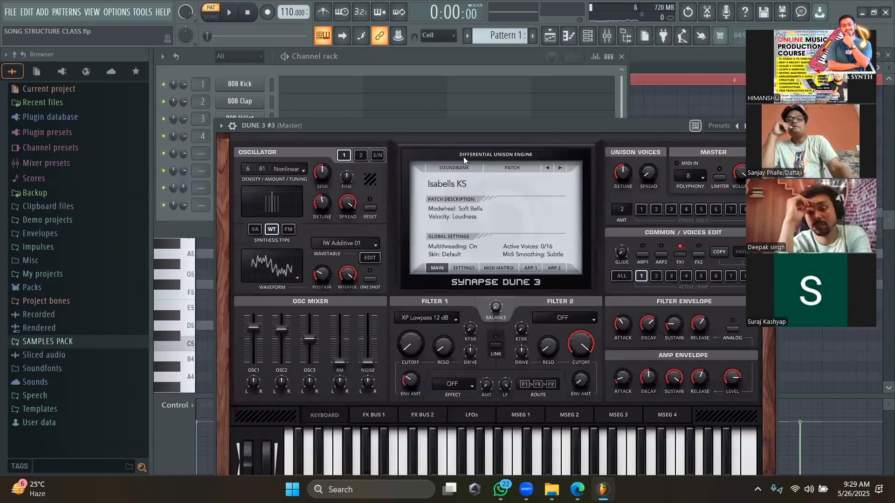
{"action": "left_click_drag", "start_coordinate": [459, 137], "coordinate": [422, 59]}
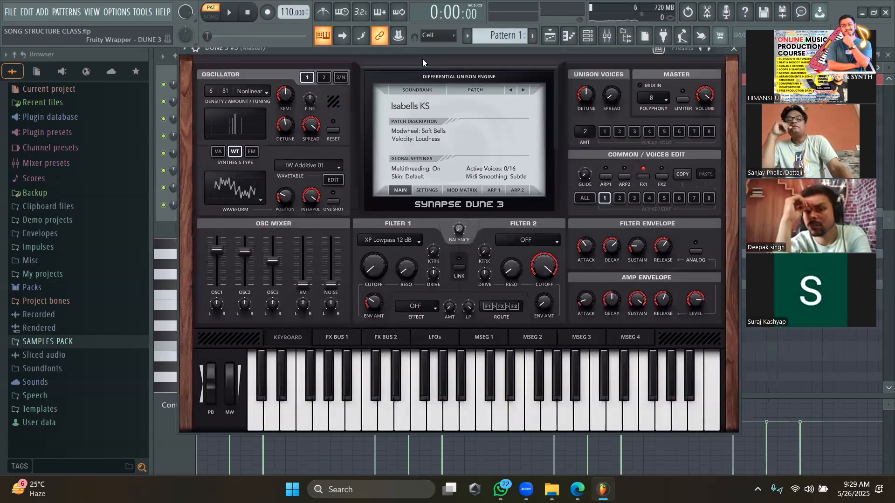
{"action": "left_click", "coordinate": [423, 90]}
{"action": "mouse_move", "coordinate": [414, 488]}
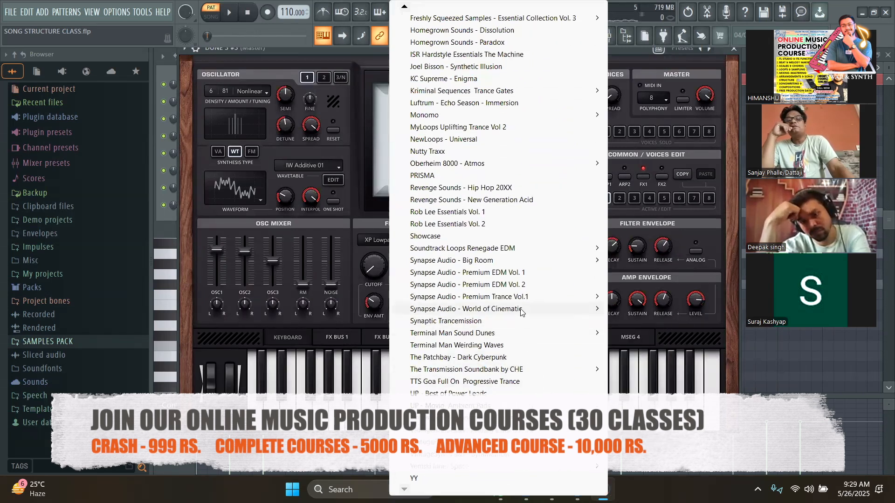
{"action": "mouse_move", "coordinate": [596, 307]}
{"action": "left_click", "coordinate": [633, 321]}
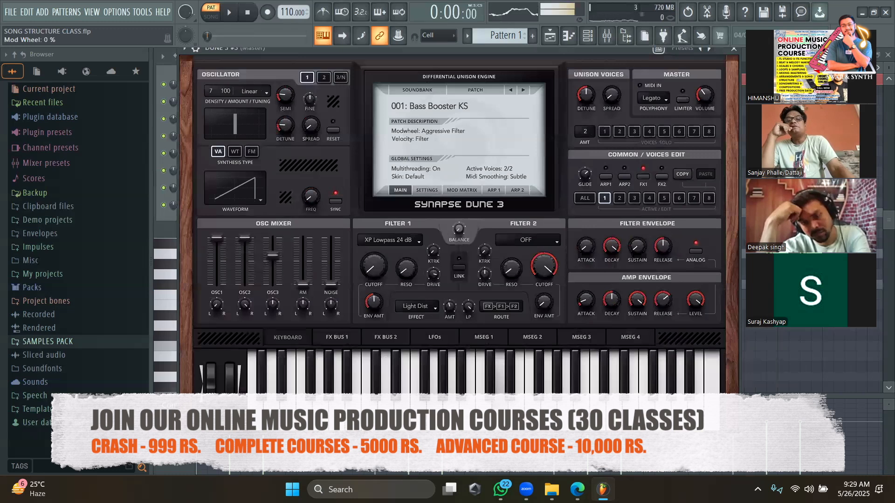
Step: Delete the upper chord notes in DUNE 3 #3, keeping only the lowest note of each bar, and play the pattern
{"action": "left_click", "coordinate": [173, 71]}
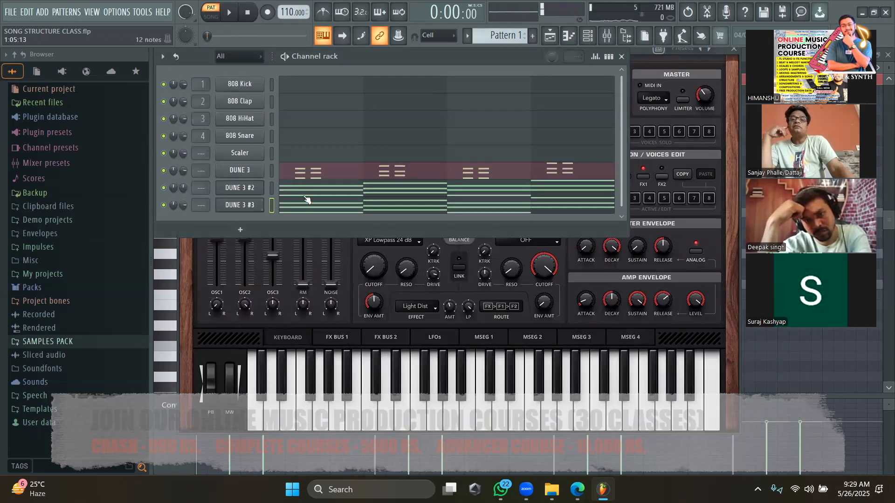
{"action": "left_click", "coordinate": [304, 202]}
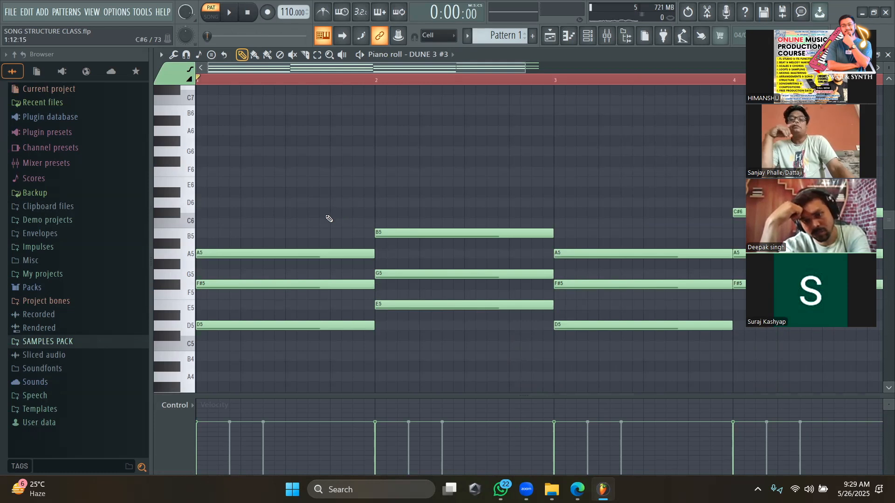
{"action": "mouse_move", "coordinate": [325, 216]}
{"action": "left_mouse_down"}
{"action": "mouse_move", "coordinate": [311, 295]}
{"action": "mouse_move", "coordinate": [424, 236]}
{"action": "mouse_move", "coordinate": [529, 235]}
{"action": "mouse_move", "coordinate": [615, 285]}
{"action": "mouse_move", "coordinate": [711, 238]}
{"action": "left_mouse_up"}
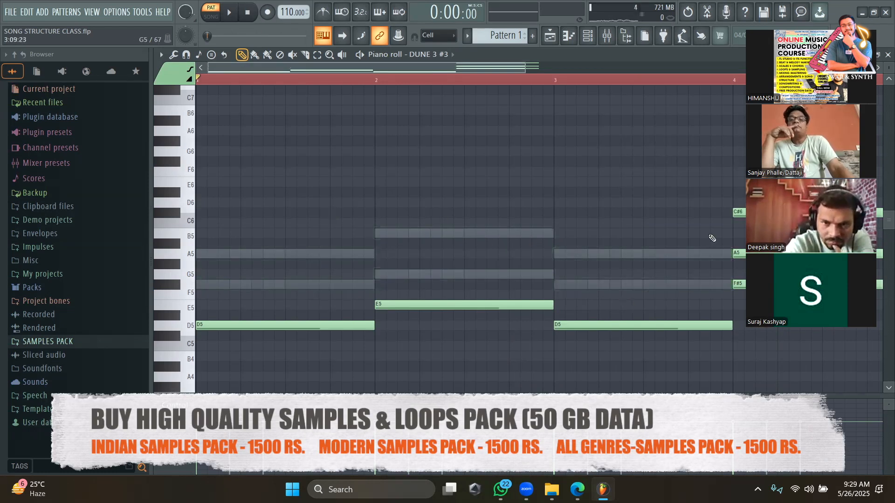
{"action": "left_click_drag", "start_coordinate": [743, 198], "coordinate": [742, 261]}
{"action": "key", "text": "space"}
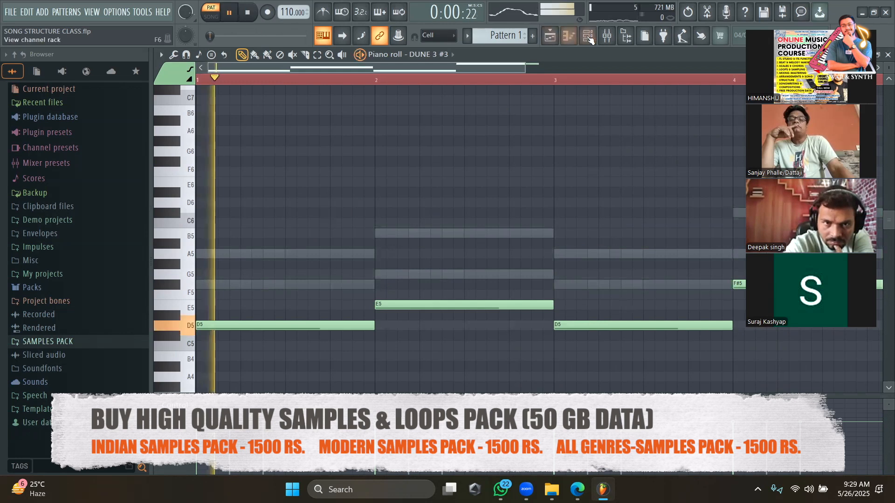
{"action": "key", "text": "F6"}
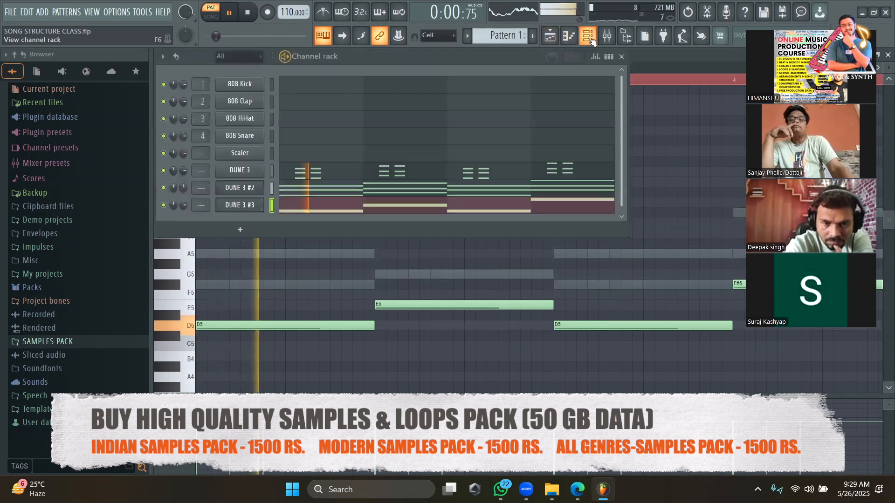
Step: Audition the patches from 002: Black Widow KS through 008: Mono Deluxe KS on DUNE 3 #3
{"action": "left_click", "coordinate": [250, 204]}
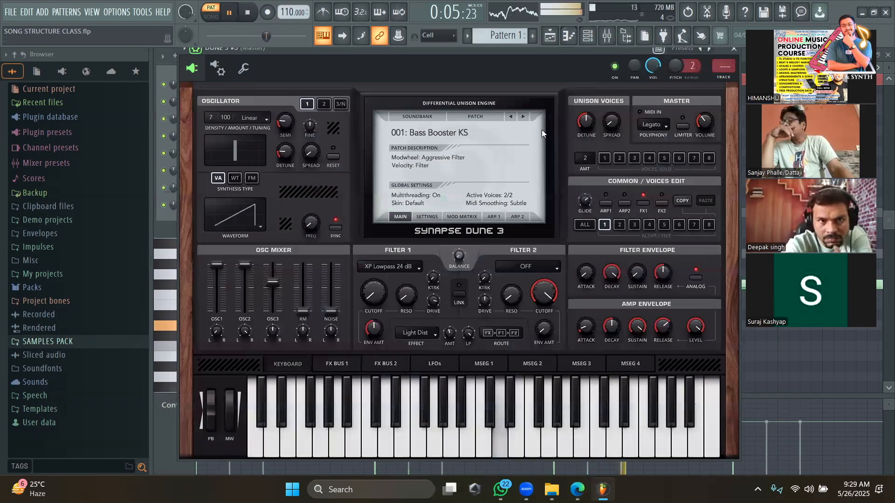
{"action": "key", "text": "space"}
{"action": "left_click", "coordinate": [522, 118]}
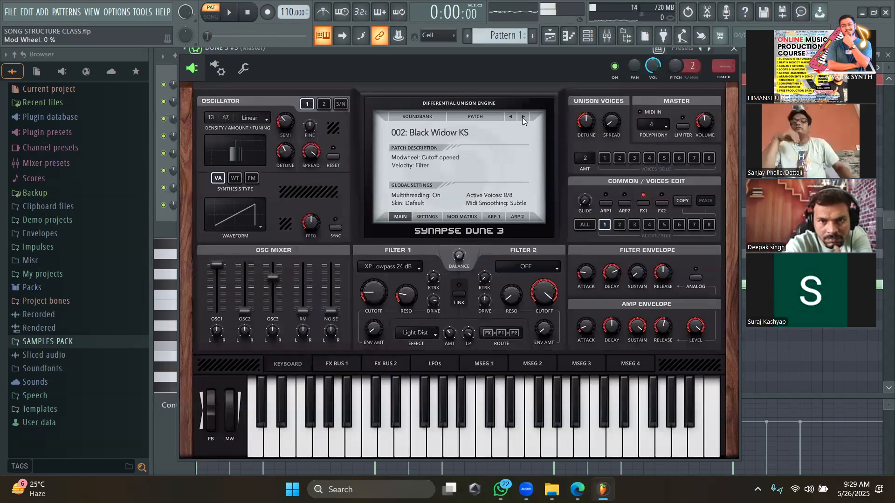
{"action": "key", "text": "space"}
{"action": "left_click", "coordinate": [523, 117]}
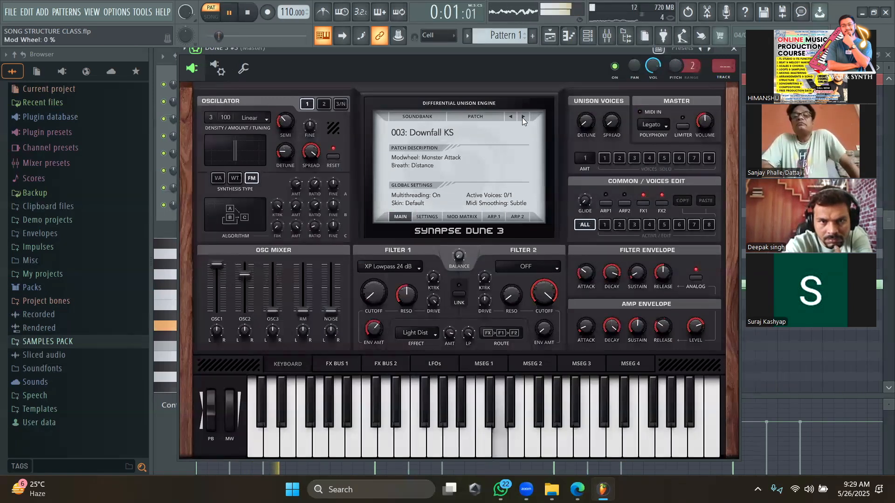
{"action": "key", "text": "space"}
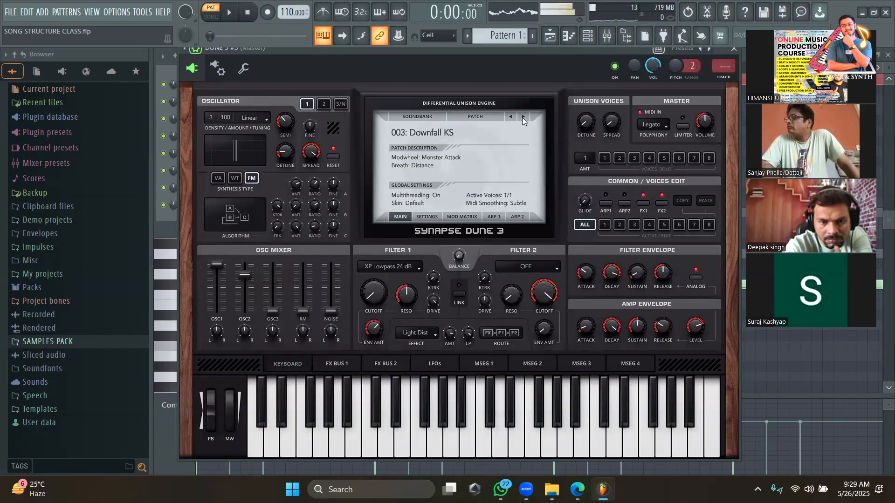
{"action": "left_click", "coordinate": [522, 117]}
{"action": "key", "text": "space"}
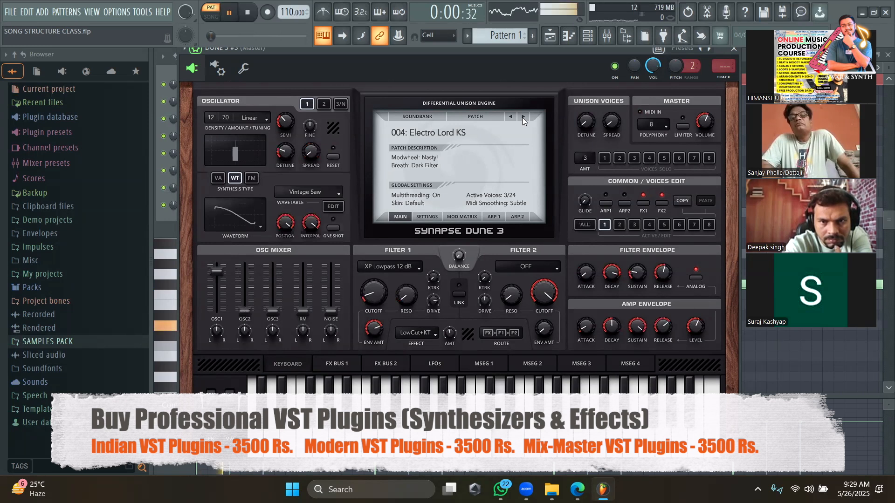
{"action": "left_click", "coordinate": [523, 117]}
{"action": "key", "text": "space"}
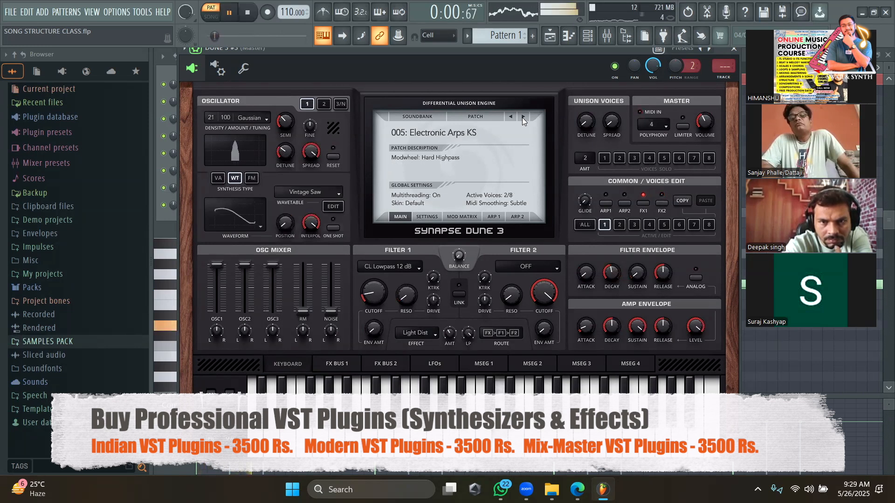
{"action": "left_click", "coordinate": [523, 118]}
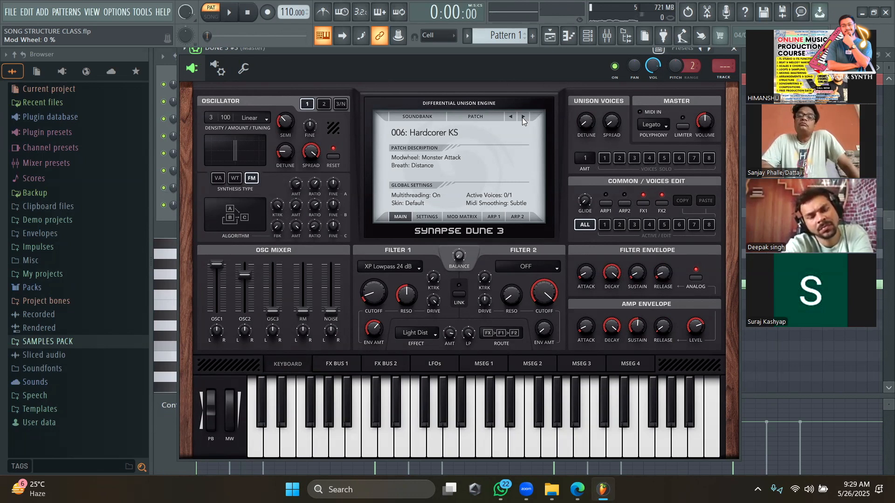
{"action": "left_click", "coordinate": [523, 120]}
{"action": "left_click", "coordinate": [523, 120]}
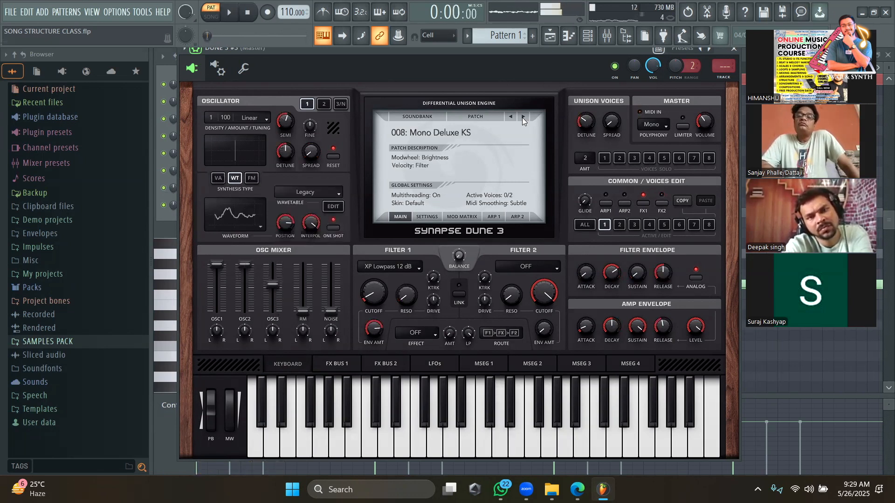
Step: Return DUNE 3 #3 to the 001: Bass Booster KS patch and set its channel volume to 50%
{"action": "left_click", "coordinate": [463, 133]}
{"action": "left_click", "coordinate": [438, 148]}
{"action": "key", "text": "space"}
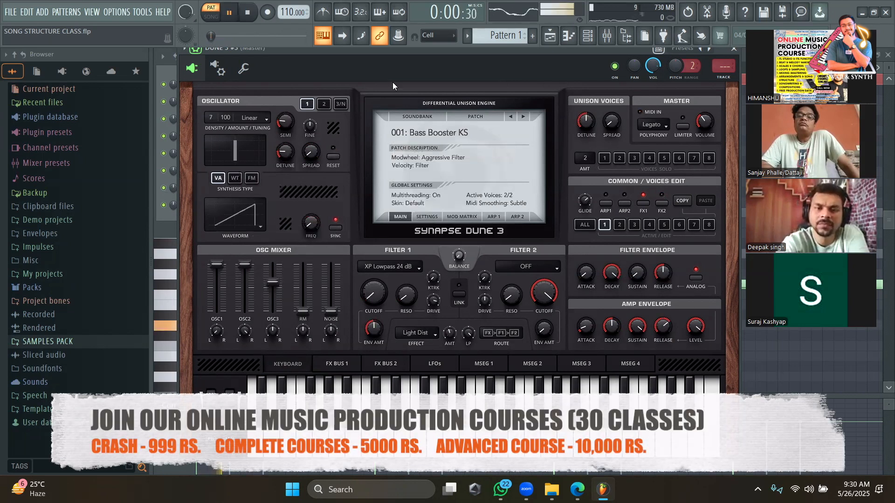
{"action": "key", "text": "space"}
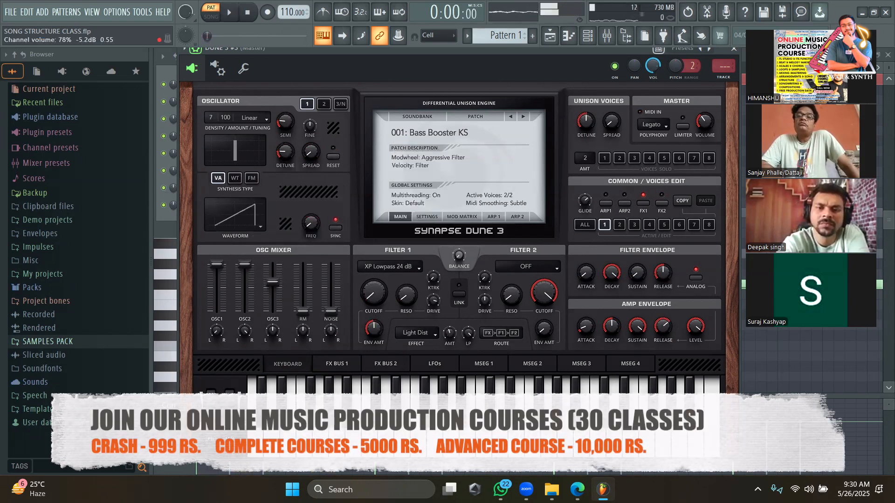
{"action": "left_click", "coordinate": [170, 217]}
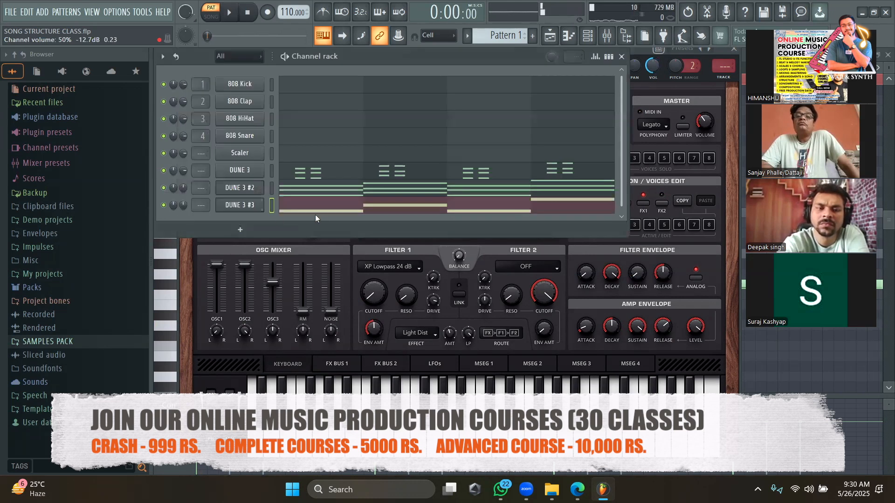
Step: Shorten the DUNE 3 #3 bass notes to two beats, repeat each as a one-beat note on beat 4, and play the pattern
{"action": "left_click", "coordinate": [325, 211]}
{"action": "left_click", "coordinate": [320, 209]}
{"action": "right_click", "coordinate": [324, 212]}
{"action": "key", "text": "ctrl+a"}
{"action": "mouse_move", "coordinate": [374, 328]}
{"action": "left_mouse_down"}
{"action": "mouse_move", "coordinate": [253, 337]}
{"action": "mouse_move", "coordinate": [392, 335]}
{"action": "mouse_move", "coordinate": [371, 327]}
{"action": "left_mouse_up"}
{"action": "left_click_drag", "start_coordinate": [526, 69], "coordinate": [660, 68]}
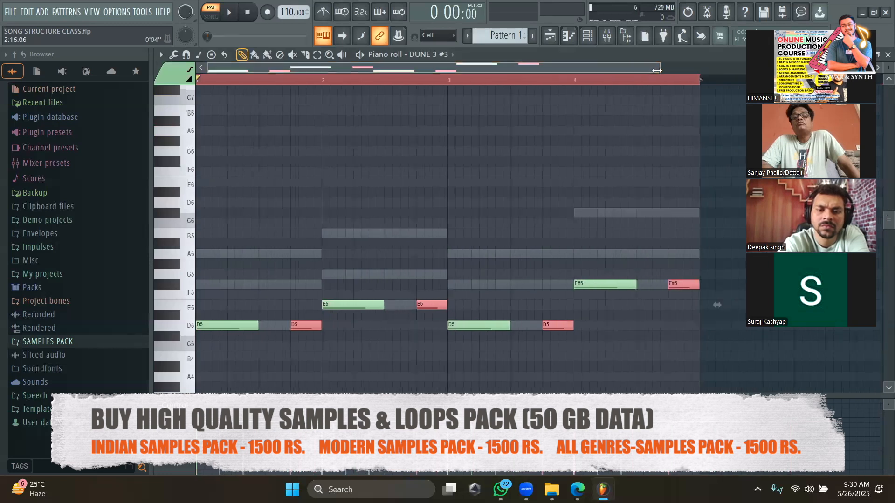
{"action": "key", "text": "space"}
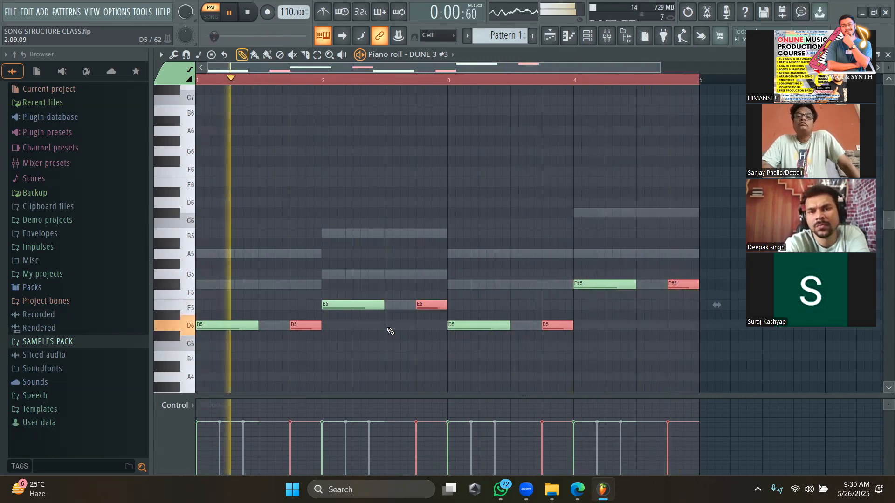
{"action": "key", "text": "space"}
Step: Fill Track 1 of the playlist with consecutive Pattern 1 clips from bar 1 through bar 56
{"action": "left_click", "coordinate": [550, 36]}
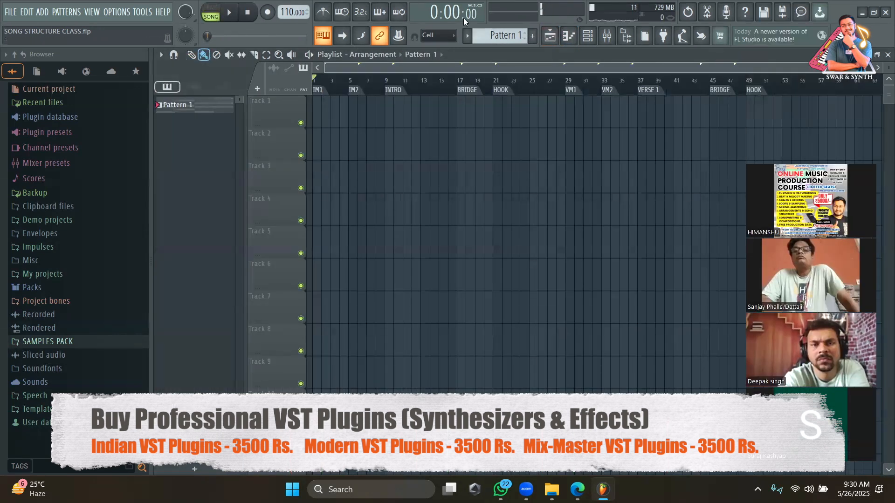
{"action": "left_click_drag", "start_coordinate": [312, 116], "coordinate": [763, 130]}
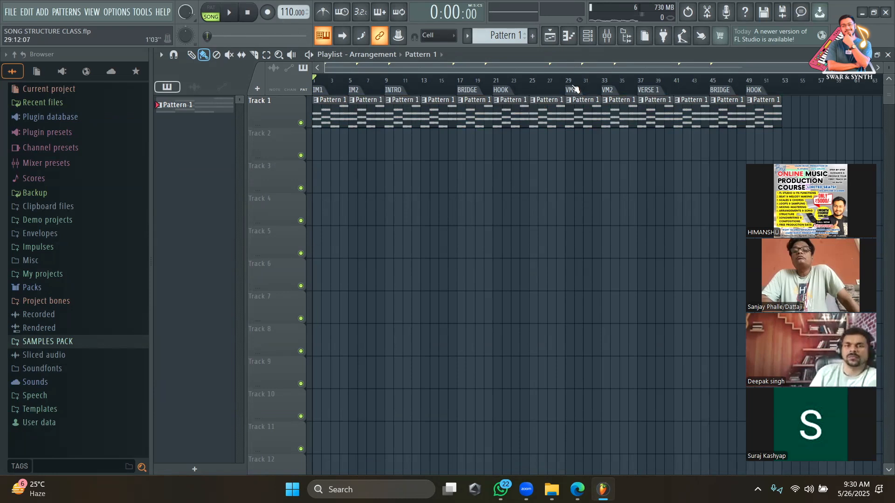
{"action": "left_click", "coordinate": [796, 109]}
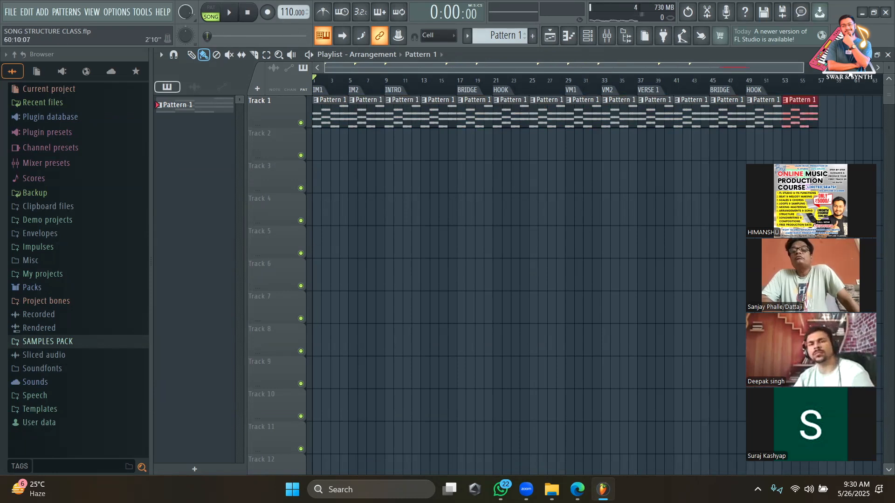
Step: Play the start of the arrangement and move the playhead to about bar 26
{"action": "left_click_drag", "start_coordinate": [804, 68], "coordinate": [736, 68]}
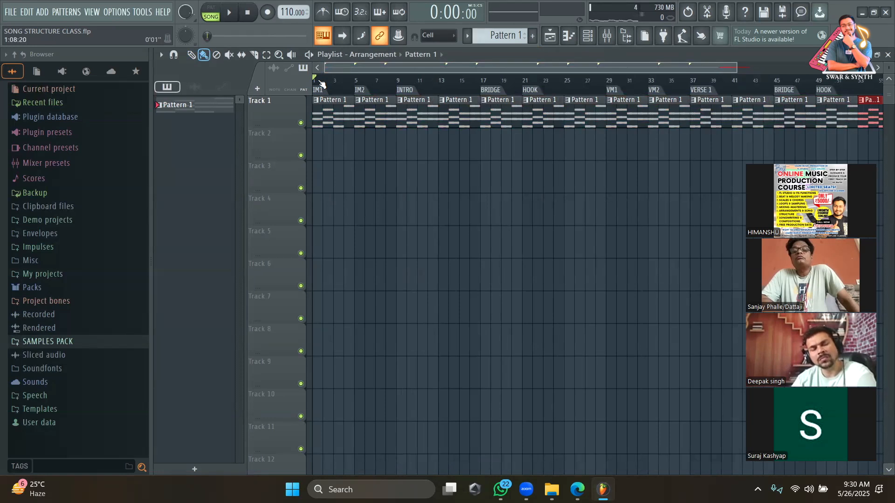
{"action": "key", "text": "space"}
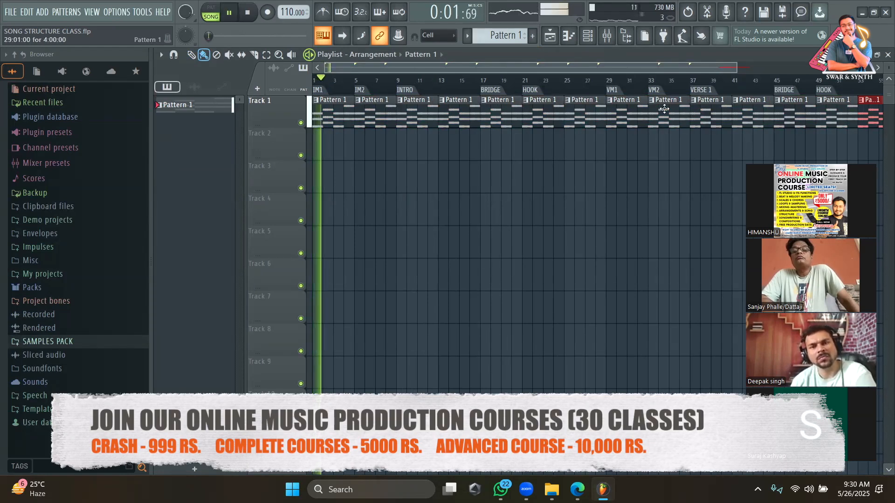
{"action": "key", "text": "space"}
{"action": "left_click", "coordinate": [359, 83]}
{"action": "left_click_drag", "start_coordinate": [361, 84], "coordinate": [582, 93]}
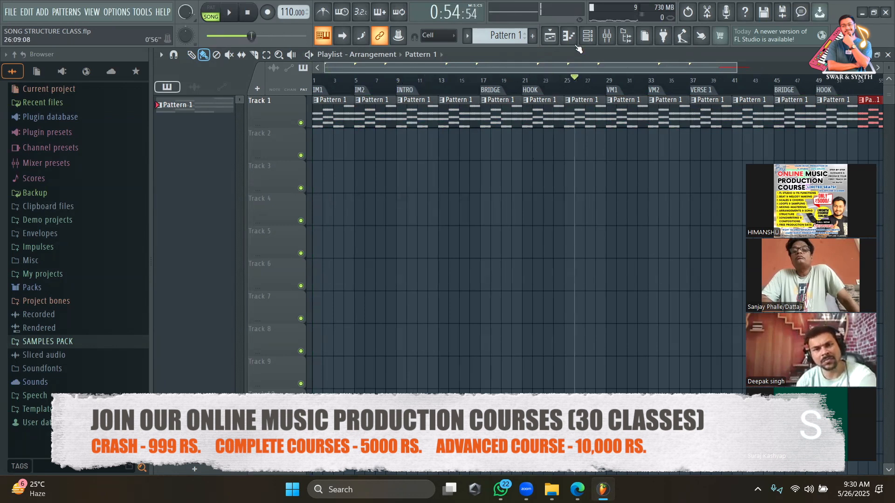
Step: Switch to Pattern 4 with step view and pattern playback, and place 808 Kick hits on steps 1 and 4
{"action": "left_click", "coordinate": [587, 36]}
{"action": "left_click_drag", "start_coordinate": [499, 36], "coordinate": [499, 22]}
{"action": "left_click", "coordinate": [608, 56]}
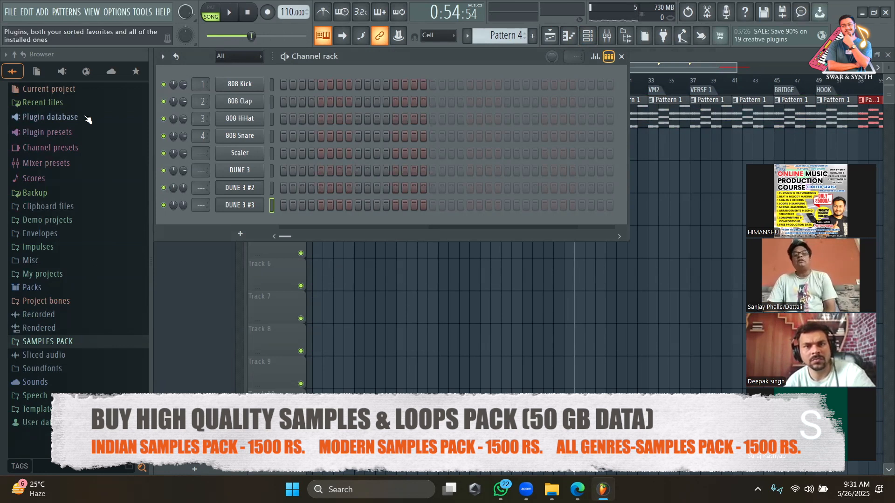
{"action": "left_click", "coordinate": [283, 84]}
{"action": "left_click", "coordinate": [311, 85]}
{"action": "left_click", "coordinate": [215, 16]}
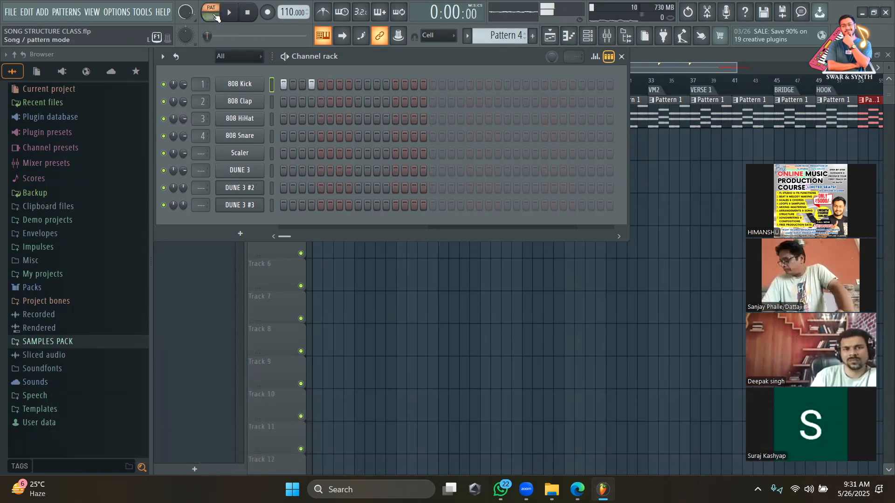
{"action": "key", "text": "space"}
Step: Add an 808 Clap on step 5 and 808 Kick hits on steps 7, 9 and 11 while the pattern plays
{"action": "left_click", "coordinate": [321, 102]}
{"action": "left_click", "coordinate": [340, 85]}
{"action": "left_click", "coordinate": [357, 85]}
{"action": "left_click", "coordinate": [378, 86]}
{"action": "key", "text": "space"}
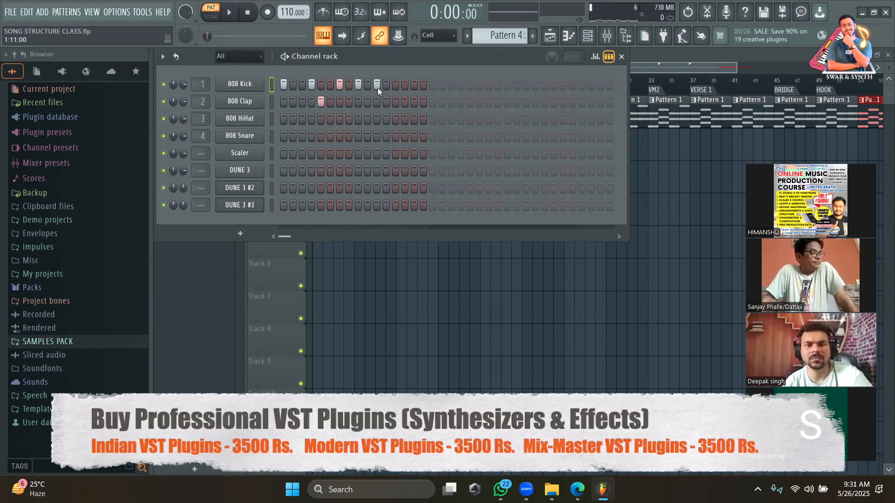
Step: Add an 808 Clap on step 13, clear the kick on step 9, and add a kick on step 12
{"action": "key", "text": "space"}
{"action": "left_click", "coordinate": [395, 102]}
{"action": "left_click", "coordinate": [377, 84]}
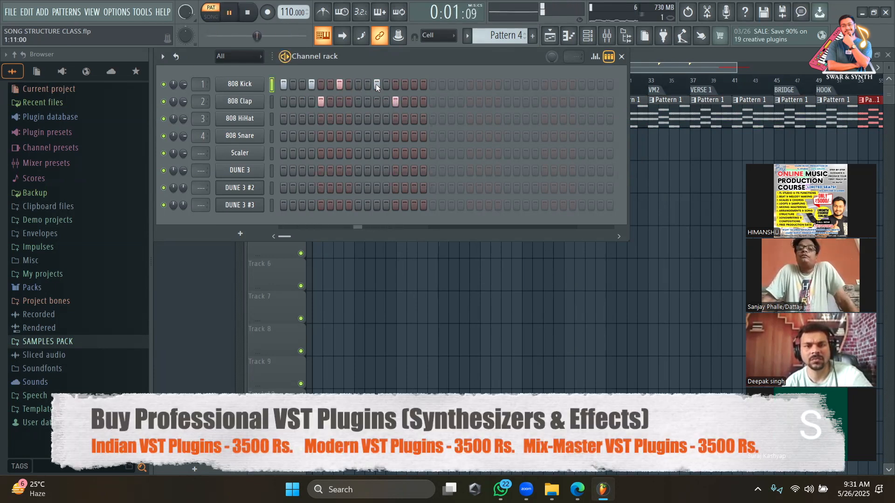
{"action": "left_click", "coordinate": [383, 86]}
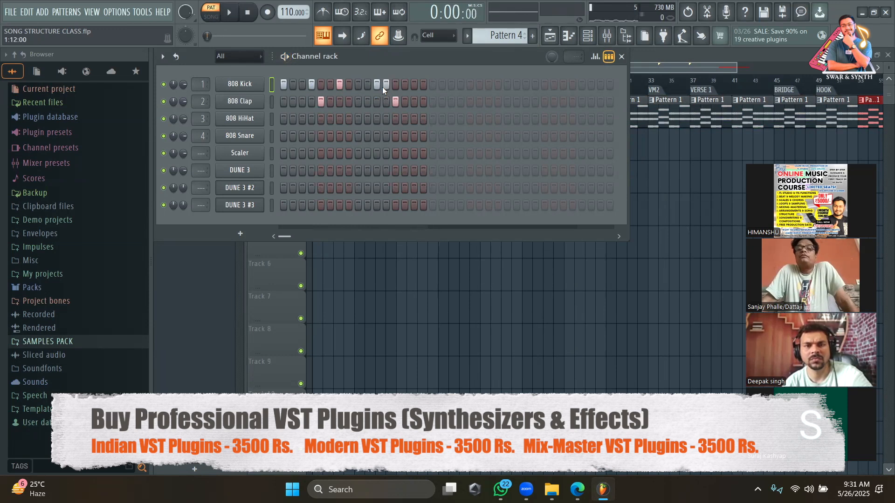
{"action": "left_click", "coordinate": [382, 86]}
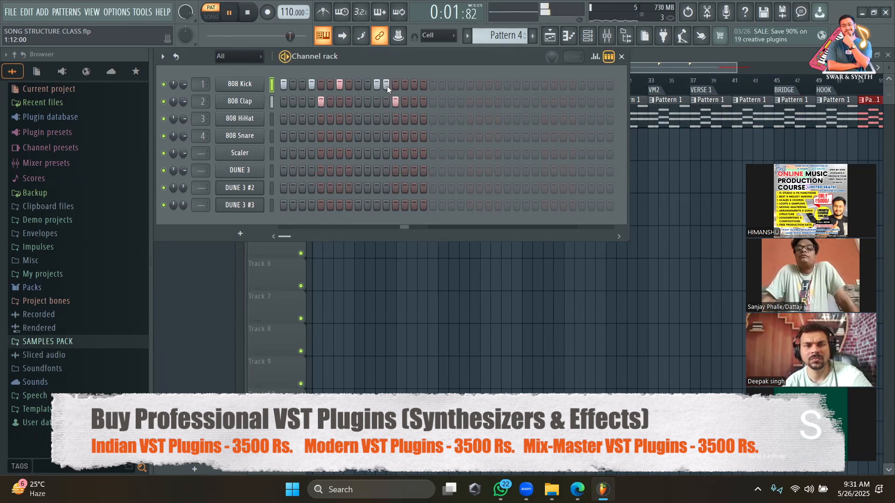
Step: Try the kick on step 10 instead of step 12, play the beat, and move the hit back to step 12
{"action": "key", "text": "space"}
{"action": "left_click", "coordinate": [367, 84]}
{"action": "key", "text": "space"}
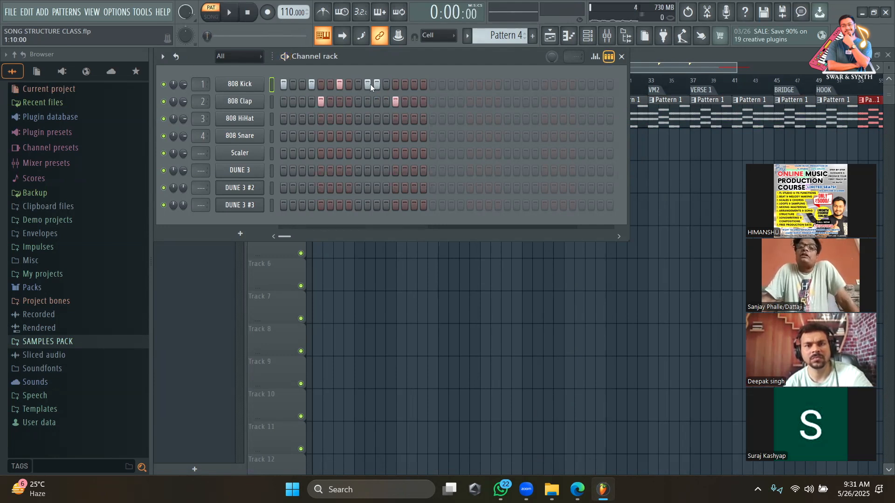
{"action": "key", "text": "space"}
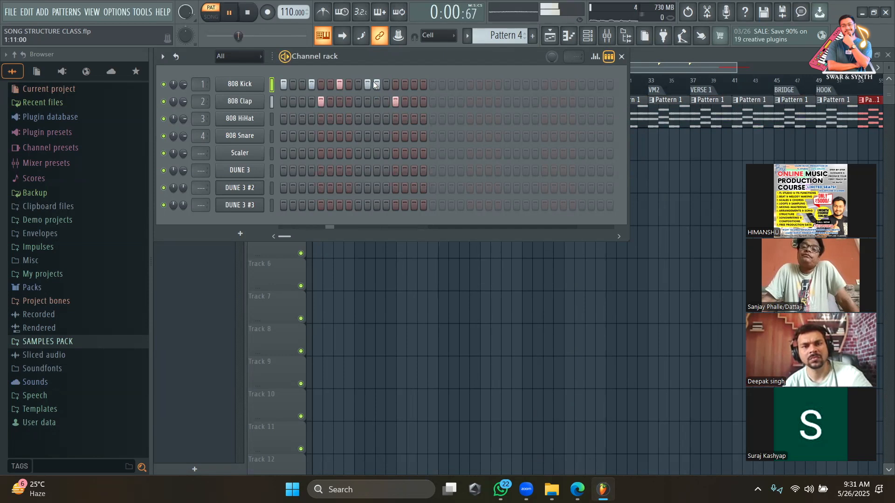
{"action": "left_click", "coordinate": [376, 83]}
{"action": "left_click", "coordinate": [385, 83]}
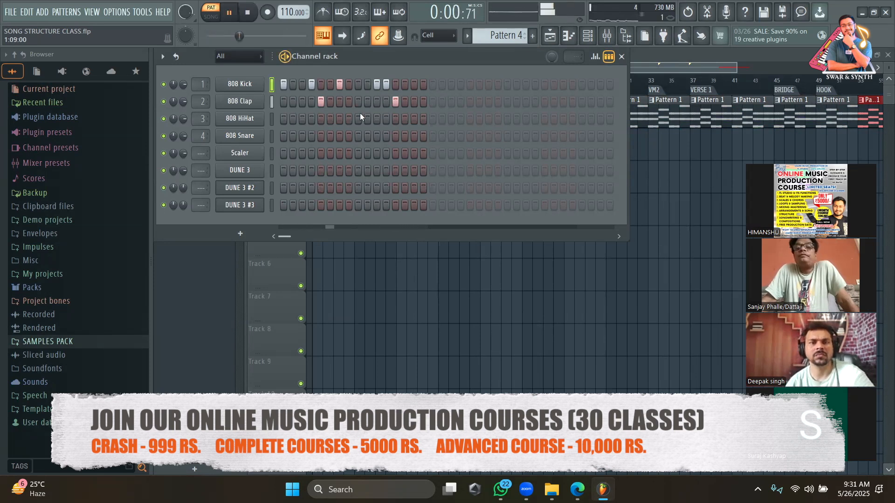
{"action": "key", "text": "space"}
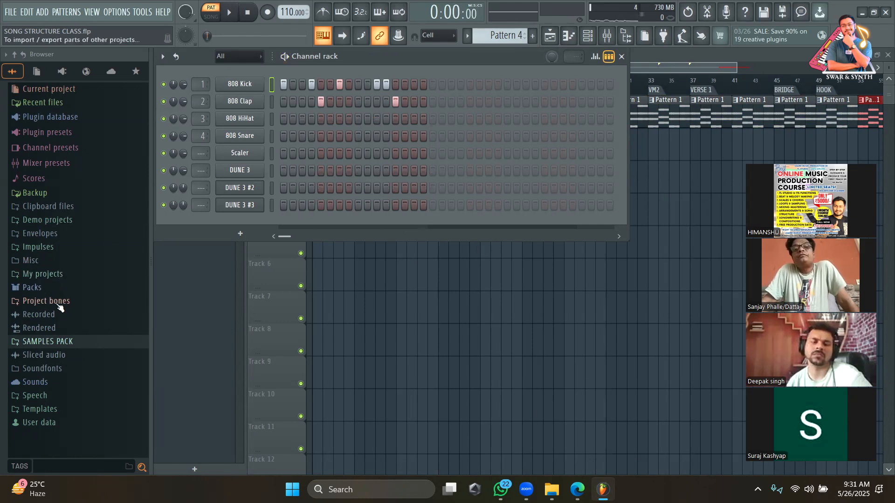
Step: Open the Festival Kicks folder of Cr2 EDM Festival Kicks & Drops in the SAMPLES PACK library
{"action": "left_click", "coordinate": [59, 342]}
{"action": "scroll", "coordinate": [58, 347], "scroll_direction": "down", "scroll_amount": 8}
{"action": "scroll", "coordinate": [57, 349], "scroll_direction": "down", "scroll_amount": 6}
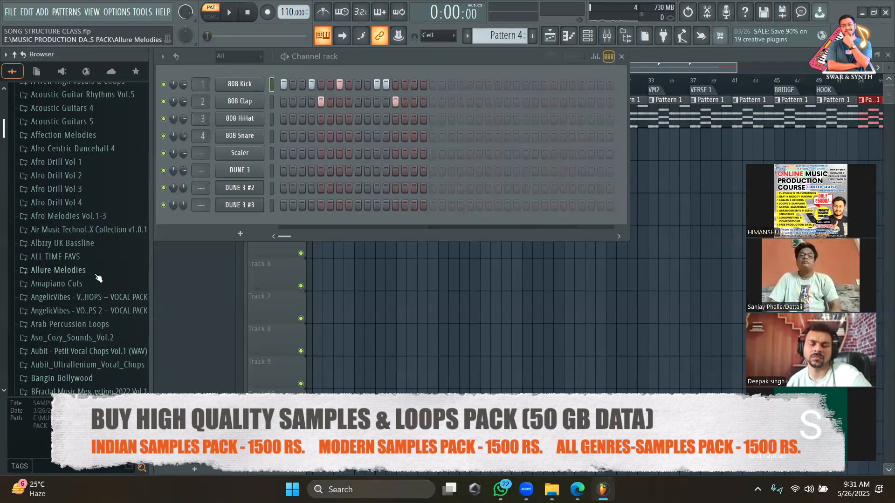
{"action": "scroll", "coordinate": [97, 279], "scroll_direction": "up", "scroll_amount": 2}
{"action": "scroll", "coordinate": [98, 278], "scroll_direction": "down", "scroll_amount": 10}
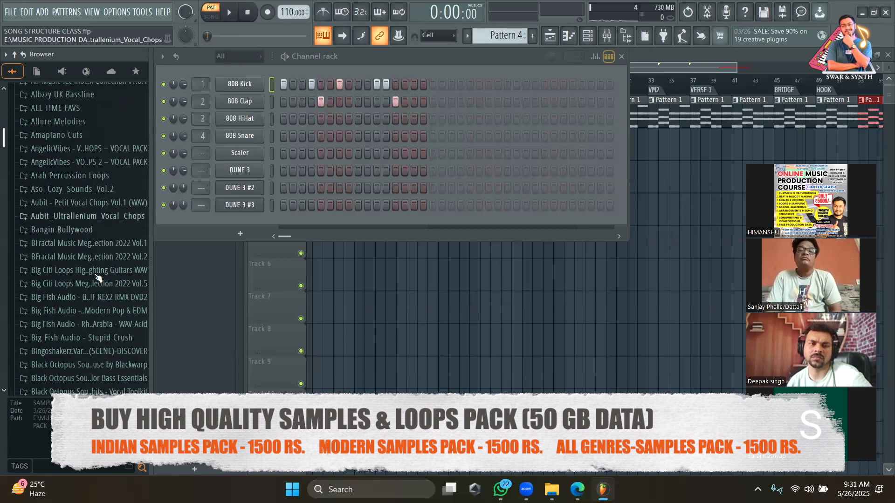
{"action": "scroll", "coordinate": [98, 278], "scroll_direction": "down", "scroll_amount": 6}
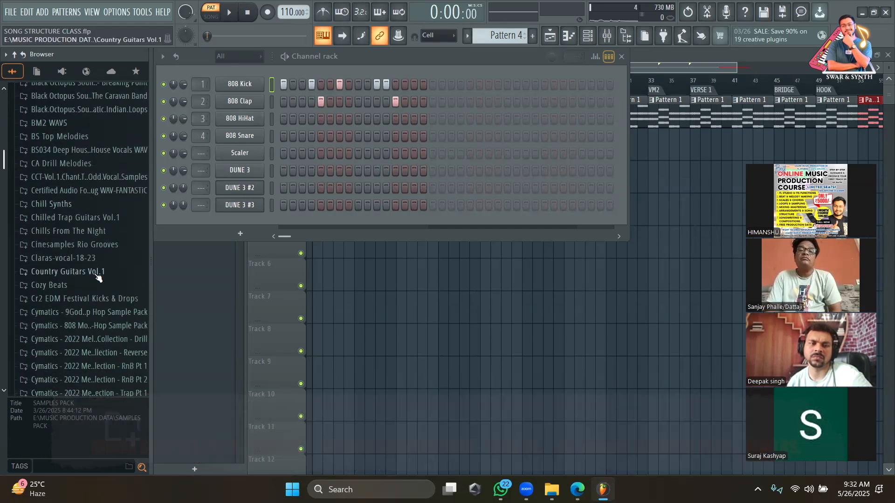
{"action": "scroll", "coordinate": [96, 278], "scroll_direction": "down", "scroll_amount": 2}
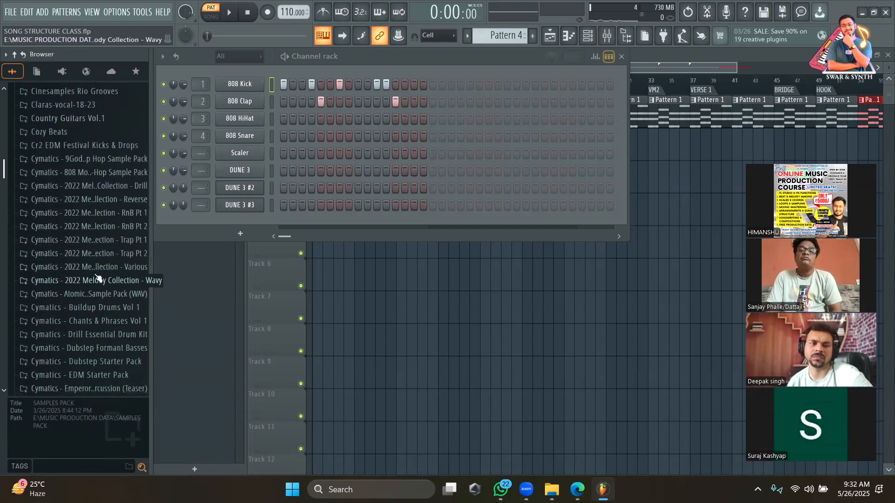
{"action": "left_click", "coordinate": [88, 148]}
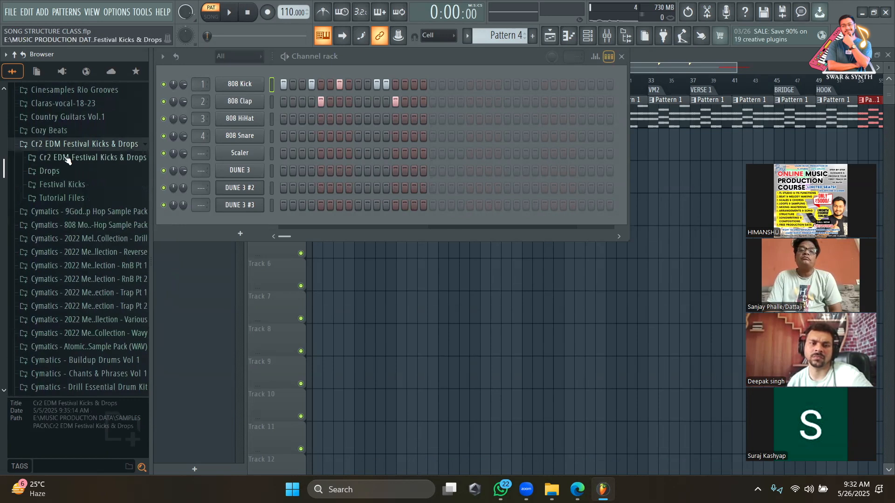
{"action": "left_click", "coordinate": [92, 160]}
{"action": "left_click", "coordinate": [79, 185]}
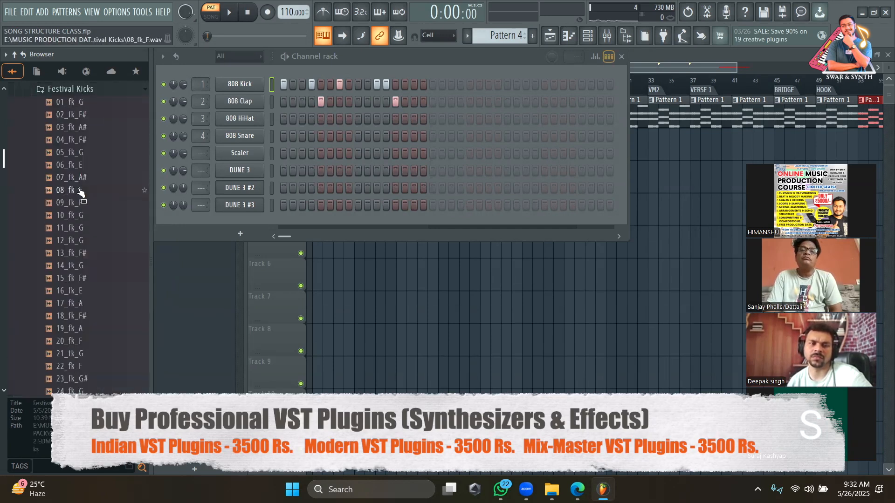
Step: Audition several festival kicks, replace the 808 Kick sample with 15_fk_F#, and play the pattern
{"action": "left_click", "coordinate": [82, 229]}
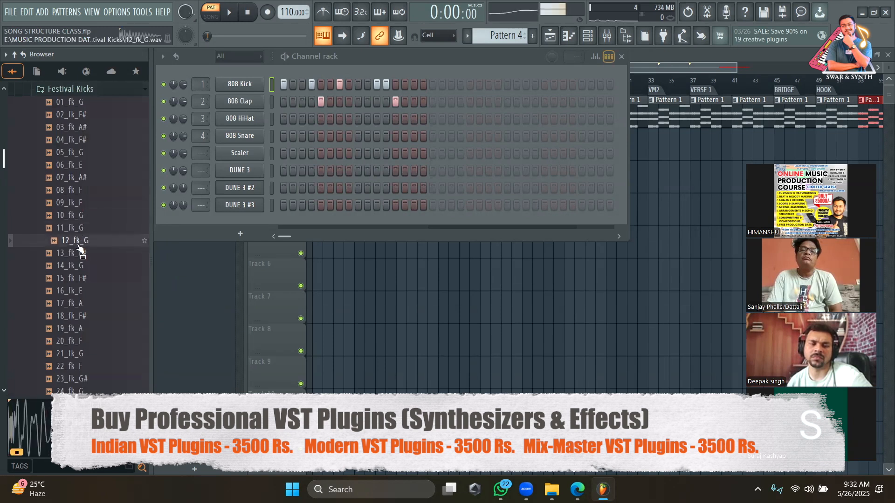
{"action": "left_click", "coordinate": [81, 218]}
{"action": "left_click", "coordinate": [82, 279]}
{"action": "left_click", "coordinate": [83, 292]}
{"action": "left_click", "coordinate": [84, 281]}
{"action": "left_click_drag", "start_coordinate": [85, 285], "coordinate": [247, 87]}
{"action": "key", "text": "space"}
Step: Collapse the Festival Kicks folder and open the Claps one-shots of Cymatics - EDM Starter Pack
{"action": "scroll", "coordinate": [102, 140], "scroll_direction": "up", "scroll_amount": 3}
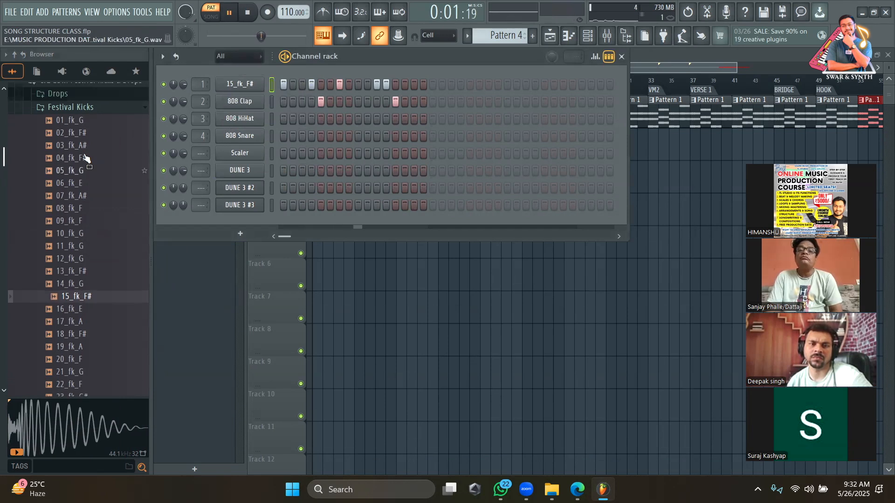
{"action": "left_click", "coordinate": [82, 161]}
{"action": "scroll", "coordinate": [84, 164], "scroll_direction": "down", "scroll_amount": 1}
{"action": "scroll", "coordinate": [86, 164], "scroll_direction": "down", "scroll_amount": 5}
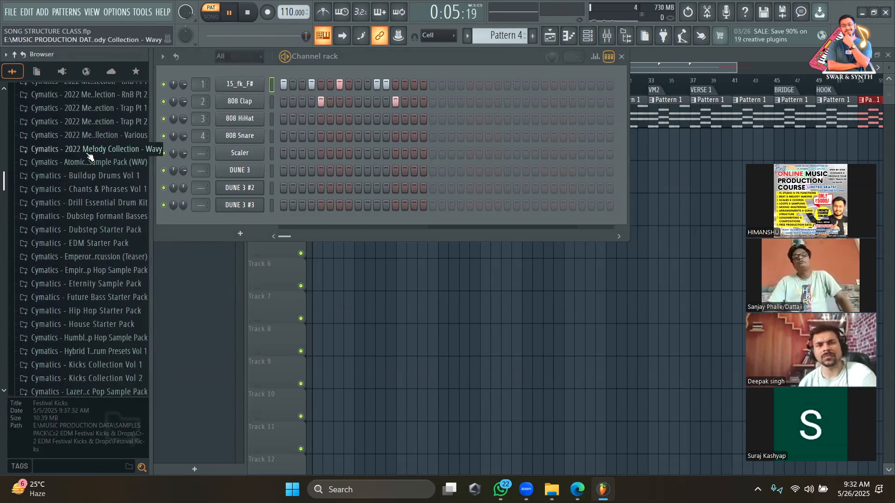
{"action": "scroll", "coordinate": [86, 163], "scroll_direction": "down", "scroll_amount": 1}
{"action": "left_click", "coordinate": [91, 233]}
{"action": "left_click", "coordinate": [89, 225]}
{"action": "left_click", "coordinate": [75, 238]}
Step: Audition the claps, replace the 808 Clap sample with Cymatics - House Clap 2, and play the pattern
{"action": "left_click", "coordinate": [85, 253]}
{"action": "key", "text": "space"}
{"action": "left_click", "coordinate": [87, 284]}
{"action": "left_click_drag", "start_coordinate": [88, 279], "coordinate": [95, 298]}
{"action": "left_click_drag", "start_coordinate": [96, 289], "coordinate": [265, 101]}
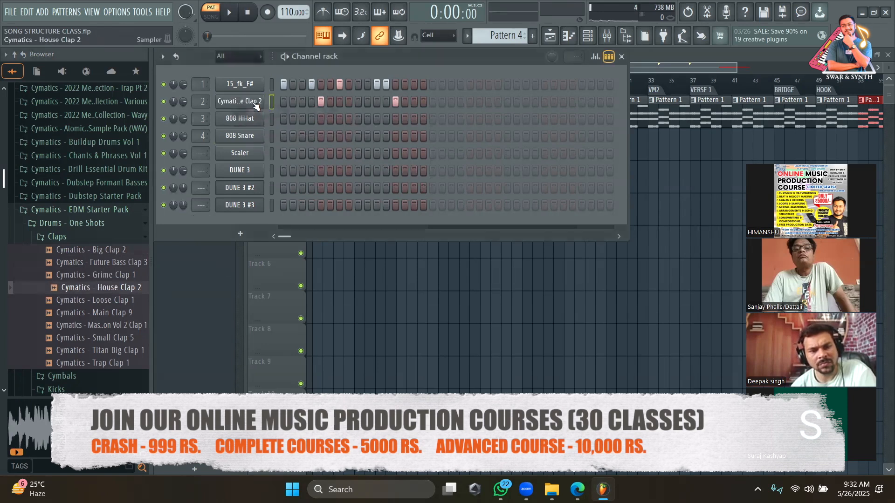
{"action": "key", "text": "space"}
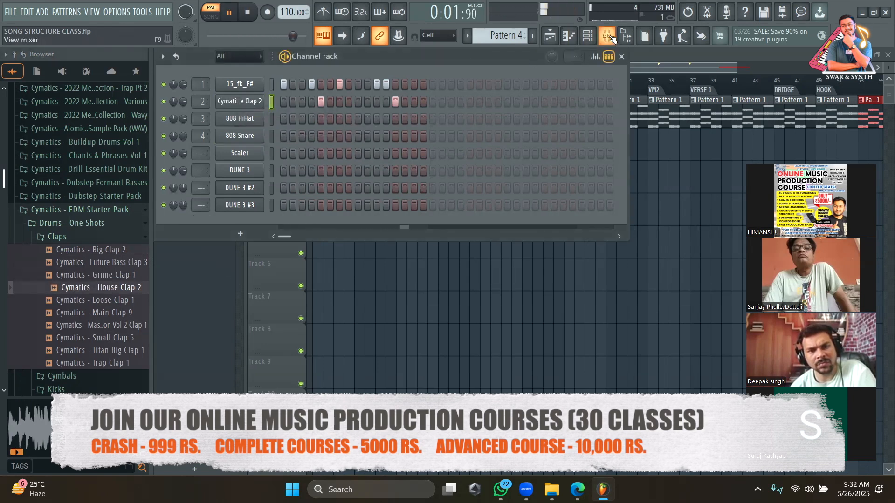
Step: Unmute Insert 1 in the mixer and play the pattern to check the channel levels
{"action": "left_click", "coordinate": [611, 39]}
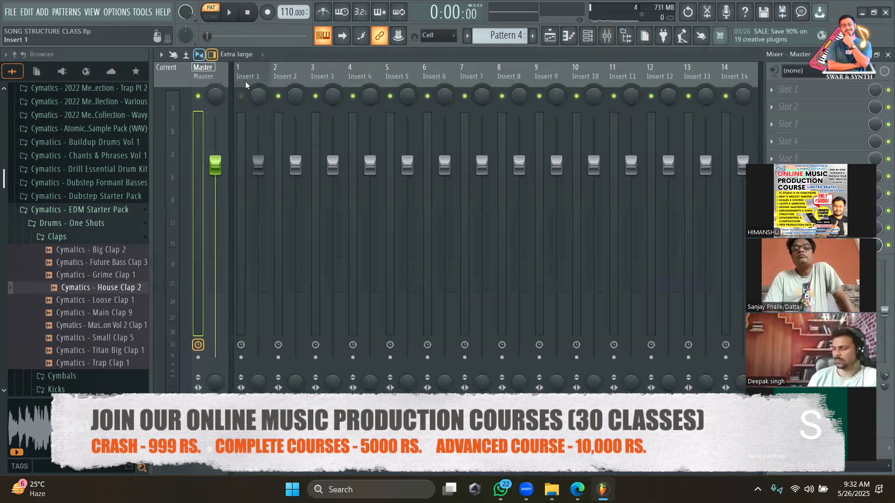
{"action": "left_click", "coordinate": [241, 97]}
{"action": "key", "text": "space"}
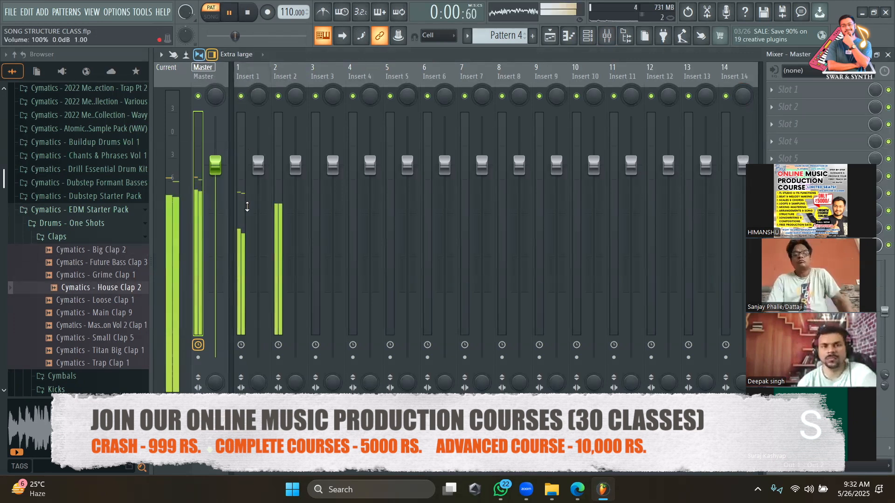
{"action": "key", "text": "space"}
Step: Add Soundgoodizer to the first effect slot of the Master track and play the pattern through it
{"action": "left_click", "coordinate": [809, 92]}
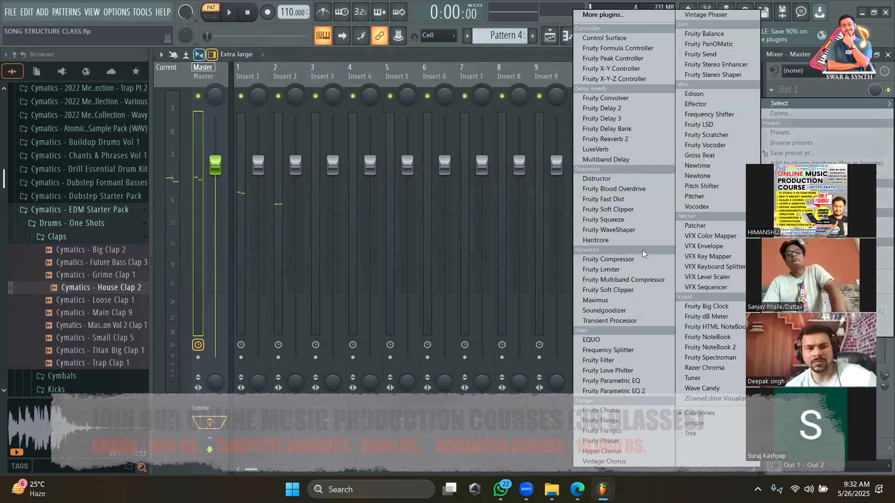
{"action": "left_click", "coordinate": [615, 310]}
{"action": "key", "text": "space"}
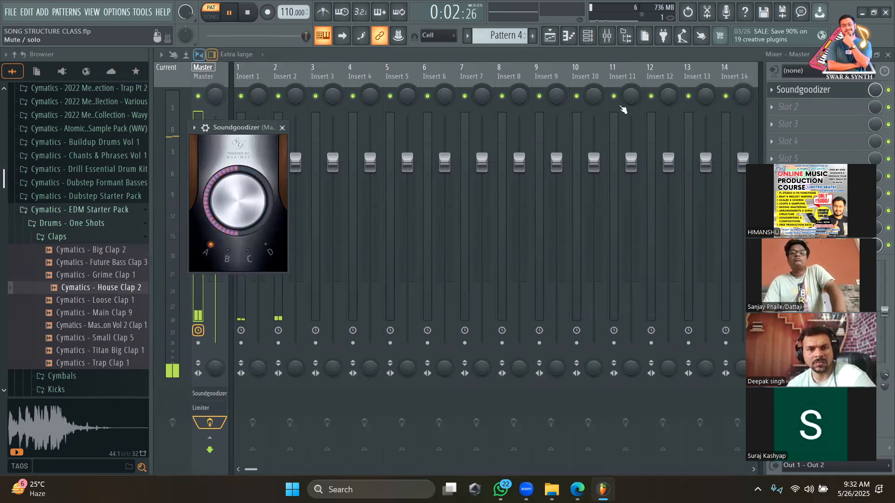
{"action": "key", "text": "space"}
Step: Play the beat from the channel rack and open the Hihats - Closed folder of the EDM Starter Pack's cymbals
{"action": "left_click", "coordinate": [587, 40]}
{"action": "key", "text": "space"}
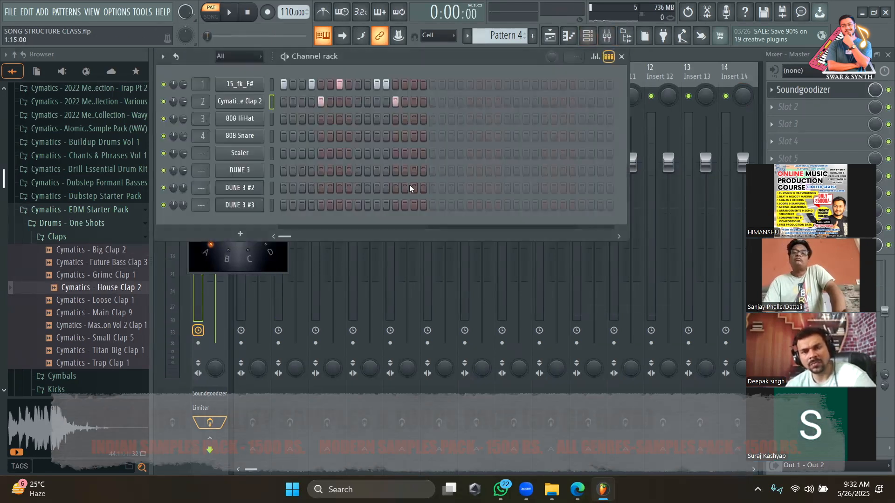
{"action": "left_click", "coordinate": [57, 237]}
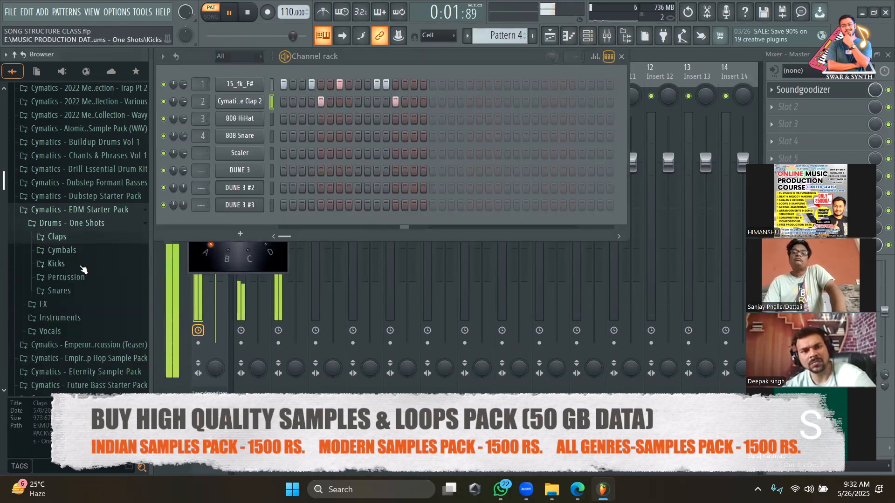
{"action": "key", "text": "space"}
{"action": "left_click", "coordinate": [77, 252]}
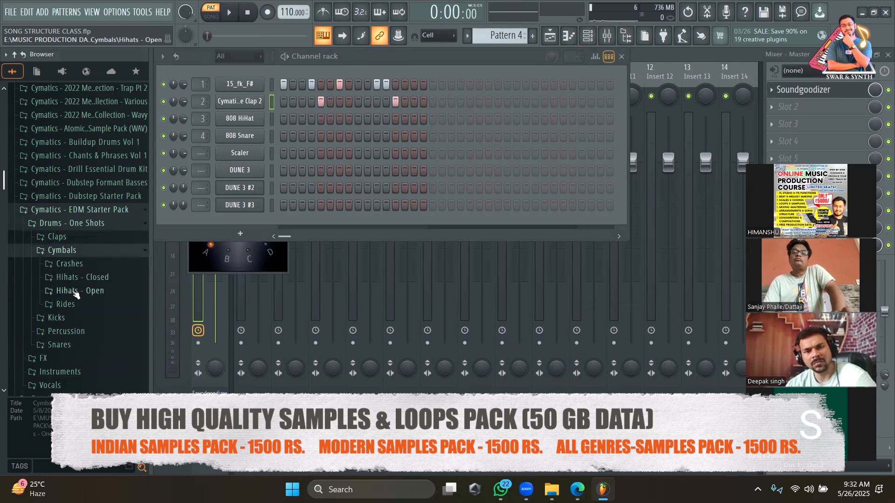
{"action": "left_click", "coordinate": [75, 278]}
Step: Replace the 808 HiHat sample with Cymatics - Trap Hihat 3, place hits on steps 3, 7, 11 and 15, and play the pattern
{"action": "left_click", "coordinate": [76, 303]}
{"action": "left_click", "coordinate": [78, 318]}
{"action": "left_click", "coordinate": [79, 331]}
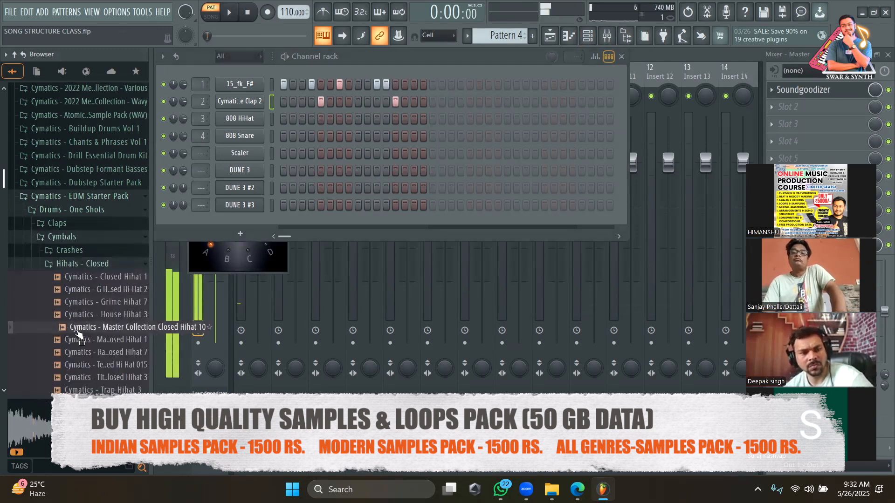
{"action": "scroll", "coordinate": [78, 333], "scroll_direction": "down", "scroll_amount": 3}
{"action": "left_click", "coordinate": [88, 260]}
{"action": "left_click", "coordinate": [93, 272]}
{"action": "left_click", "coordinate": [98, 285]}
{"action": "left_click_drag", "start_coordinate": [97, 285], "coordinate": [262, 122]}
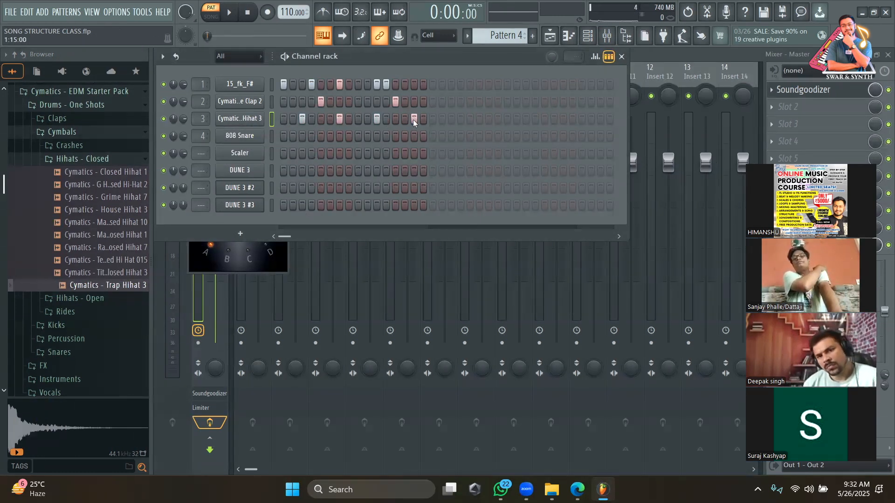
{"action": "key", "text": "space"}
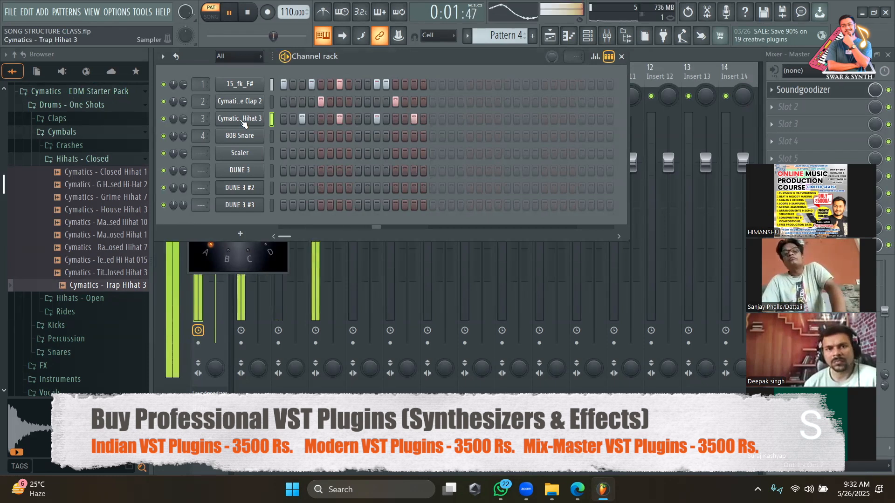
{"action": "key", "text": "space"}
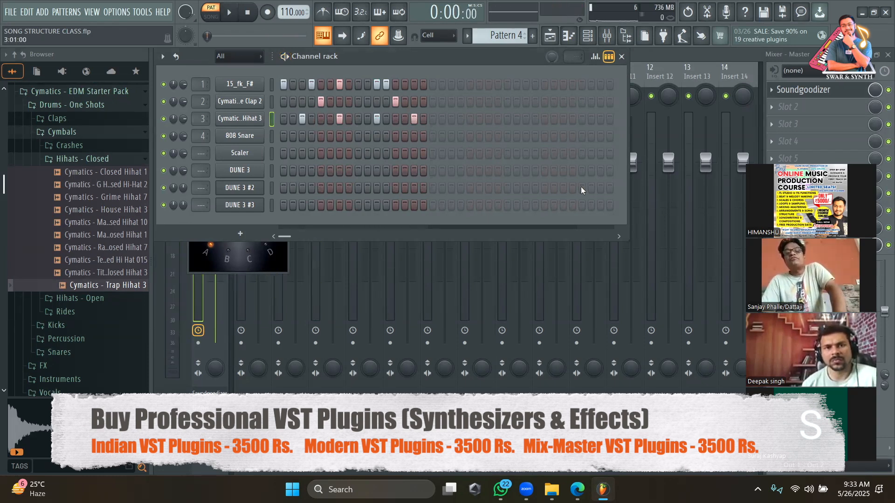
Step: Narrow the channel rack to fit its 16 steps and open the Hihats - Open folder of the EDM Starter Pack's cymbals
{"action": "left_click_drag", "start_coordinate": [628, 137], "coordinate": [441, 136]}
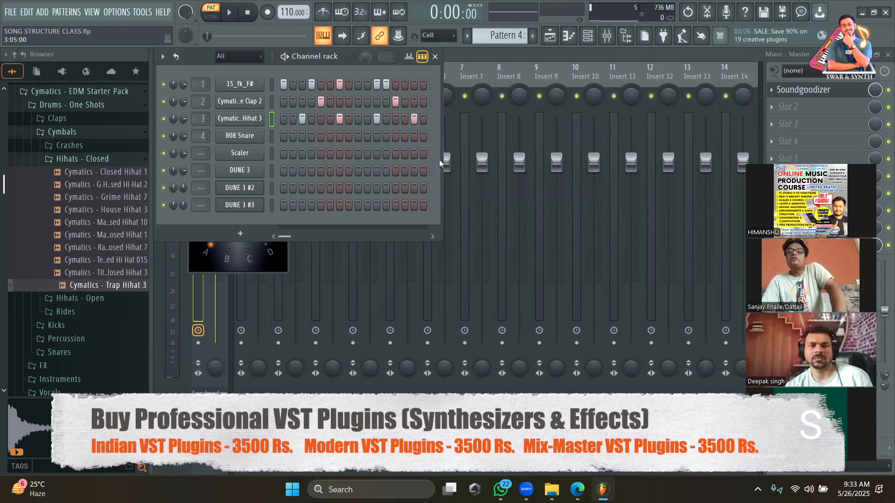
{"action": "key", "text": "space"}
{"action": "left_click", "coordinate": [118, 160]}
{"action": "key", "text": "space"}
{"action": "left_click", "coordinate": [105, 174]}
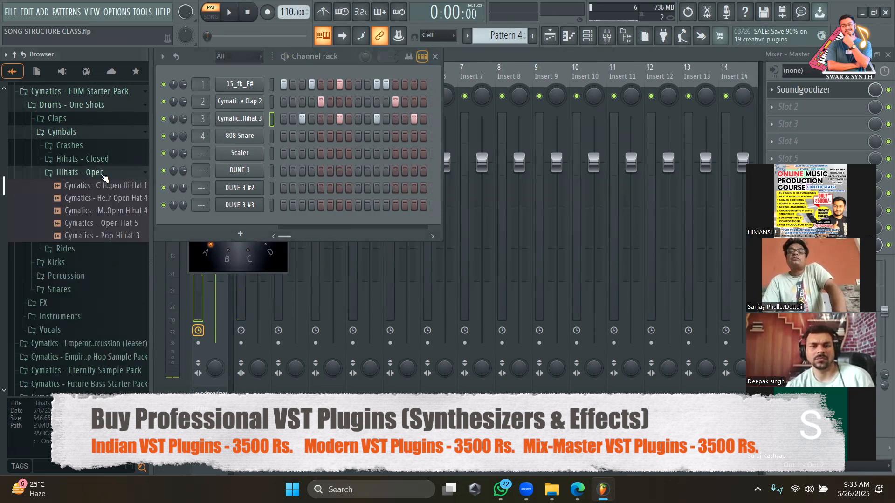
Step: Add Cymatics - Open Hat 5 as a channel below the closed hi-hat, place hits on steps 7 and 15, and play the pattern
{"action": "left_click", "coordinate": [98, 199]}
{"action": "left_click_drag", "start_coordinate": [98, 224], "coordinate": [257, 133]}
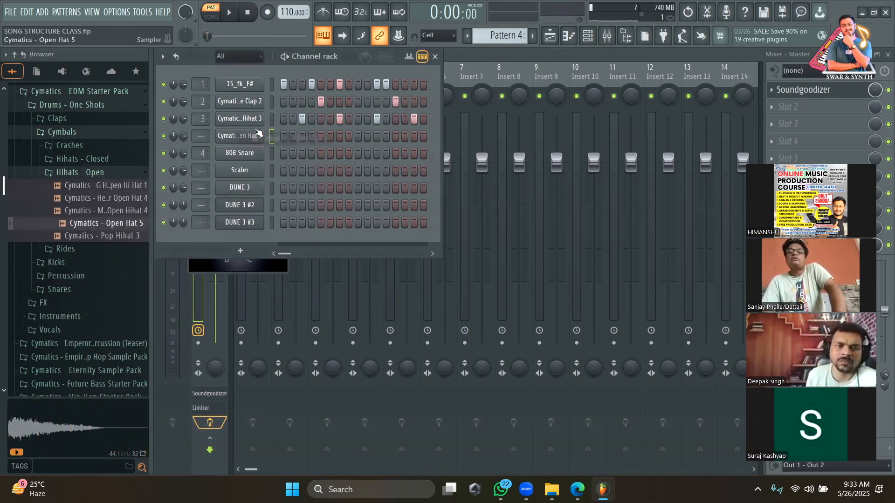
{"action": "key", "text": "space"}
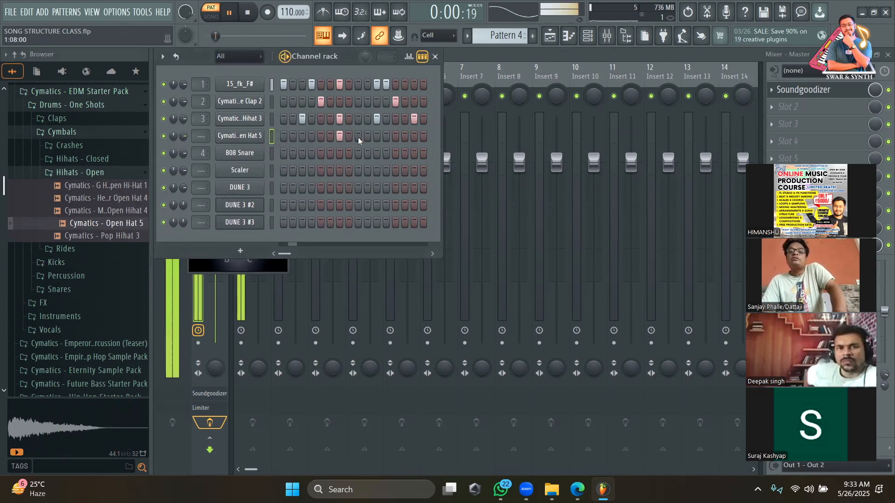
{"action": "left_click", "coordinate": [414, 138]}
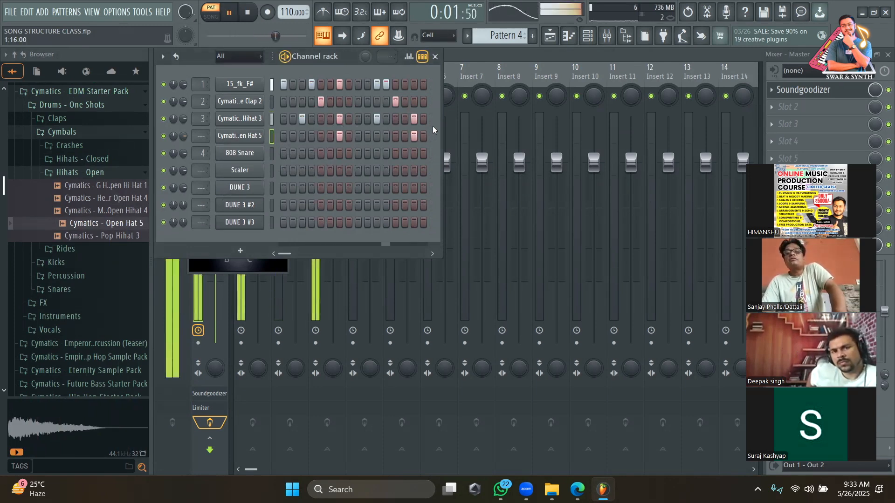
{"action": "key", "text": "space"}
Step: Paint Pattern 4 clips along Track 2 of the playlist from bar 1 through bar 56, matching the length of Track 1
{"action": "left_click", "coordinate": [550, 36]}
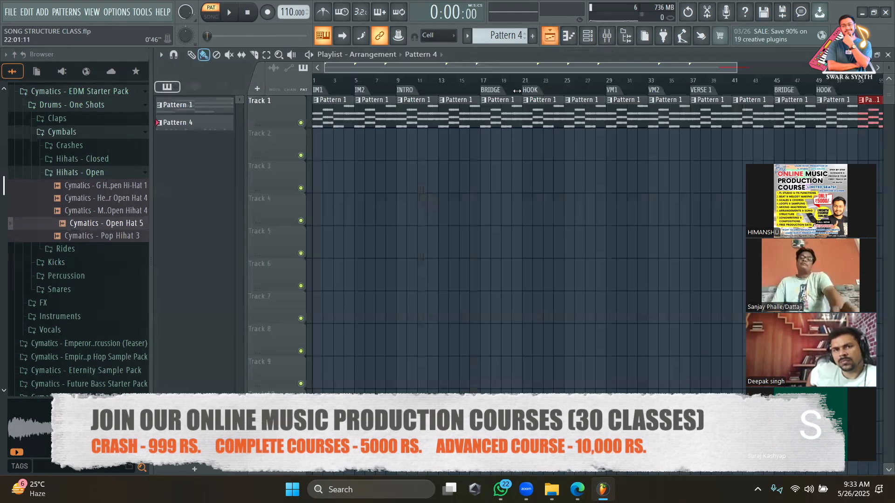
{"action": "left_click_drag", "start_coordinate": [326, 154], "coordinate": [714, 110]}
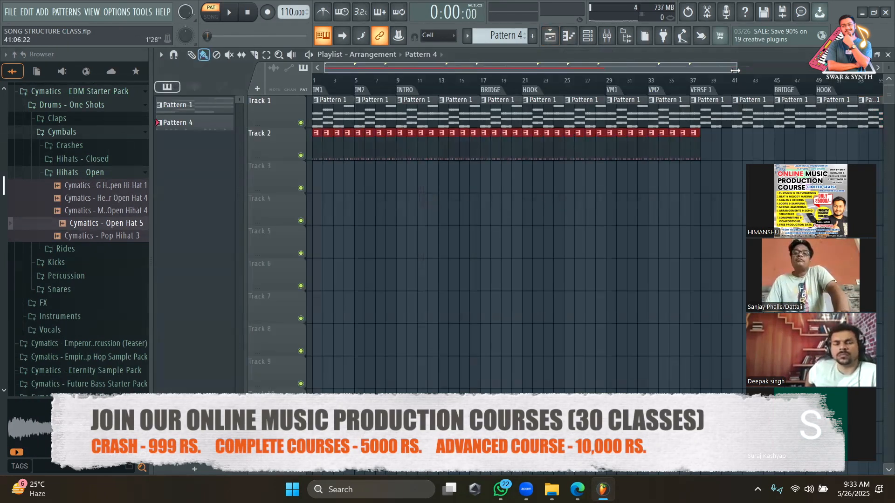
{"action": "left_click_drag", "start_coordinate": [735, 70], "coordinate": [792, 70]}
{"action": "left_click_drag", "start_coordinate": [629, 149], "coordinate": [779, 150]}
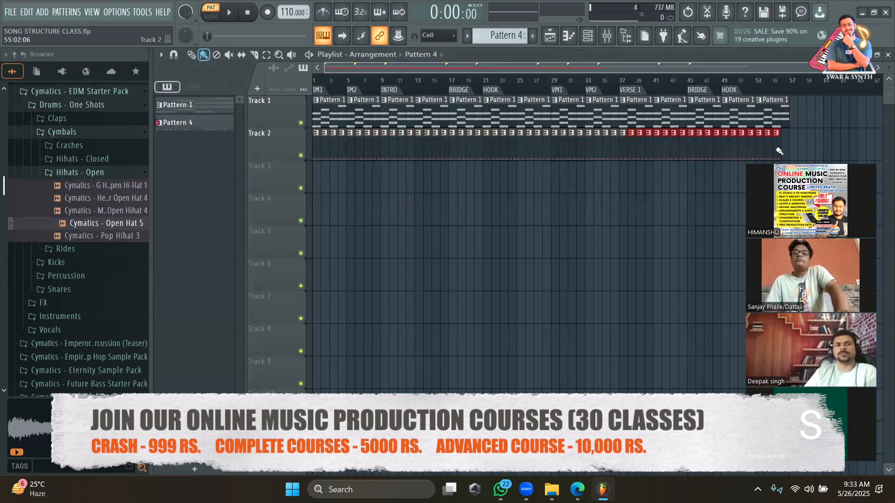
{"action": "left_click", "coordinate": [405, 243], "text": "ctrl"}
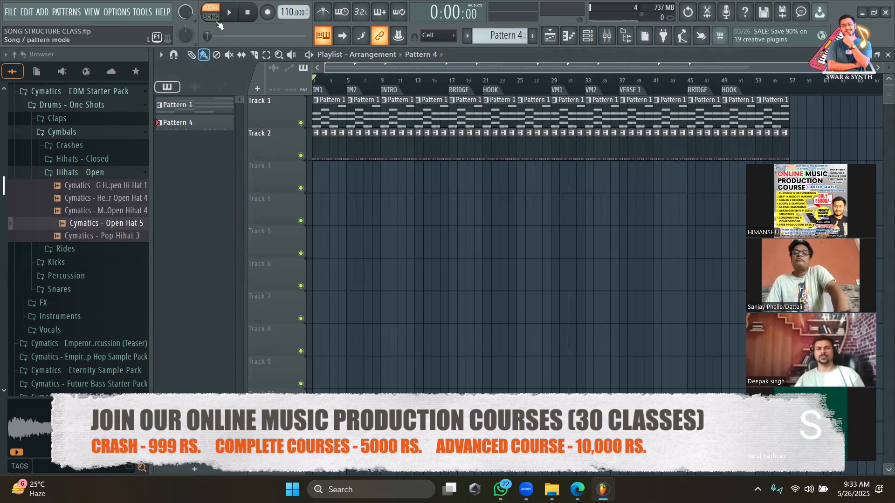
Step: Play the arrangement in song mode and lower the volumes of the DUNE 3, DUNE 3 #2 and DUNE 3 #3 channels
{"action": "key", "text": "space"}
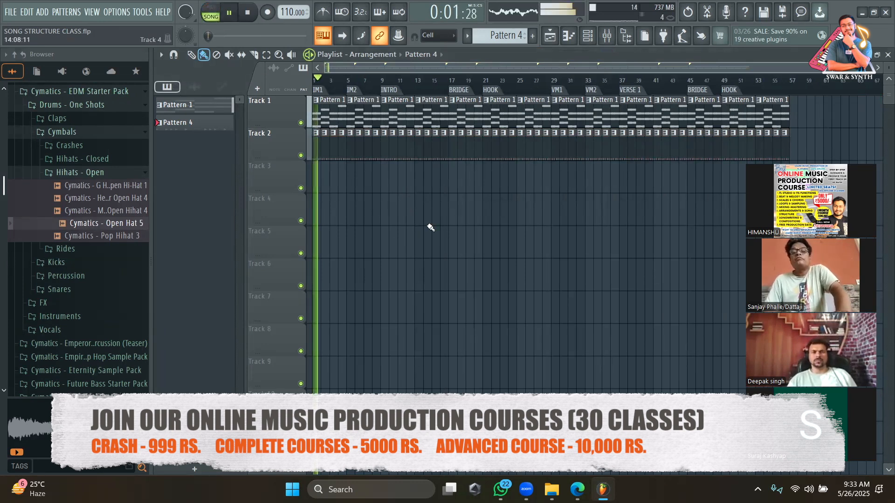
{"action": "left_click", "coordinate": [626, 36]}
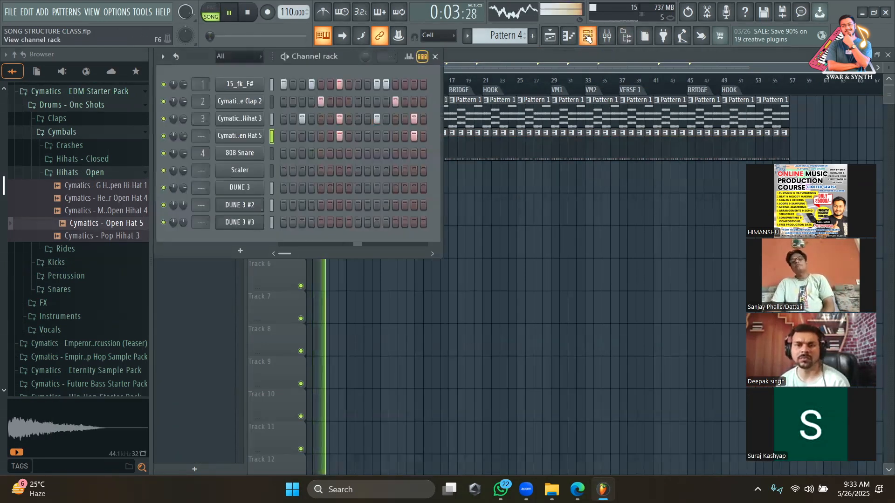
{"action": "left_click_drag", "start_coordinate": [183, 222], "coordinate": [182, 249]}
{"action": "left_click_drag", "start_coordinate": [182, 207], "coordinate": [184, 226]}
{"action": "left_click_drag", "start_coordinate": [183, 188], "coordinate": [183, 198]}
{"action": "left_click", "coordinate": [505, 62]}
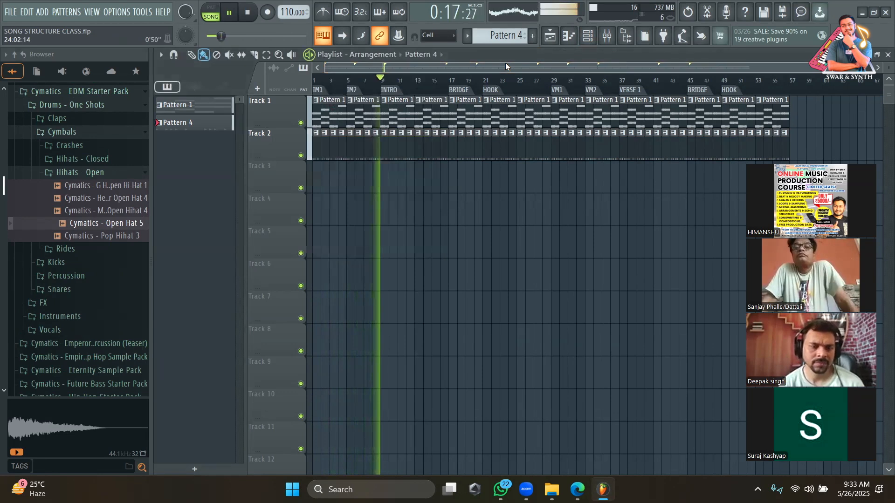
{"action": "key", "text": "space"}
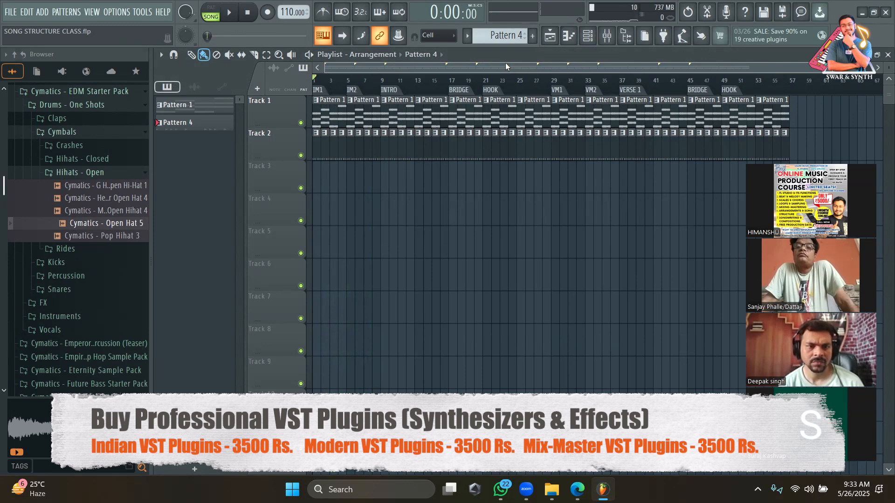
Step: Make the first Pattern 4 clip on Track 2 unique and change its color to yellow
{"action": "scroll", "coordinate": [569, 84], "scroll_direction": "up", "scroll_amount": 3}
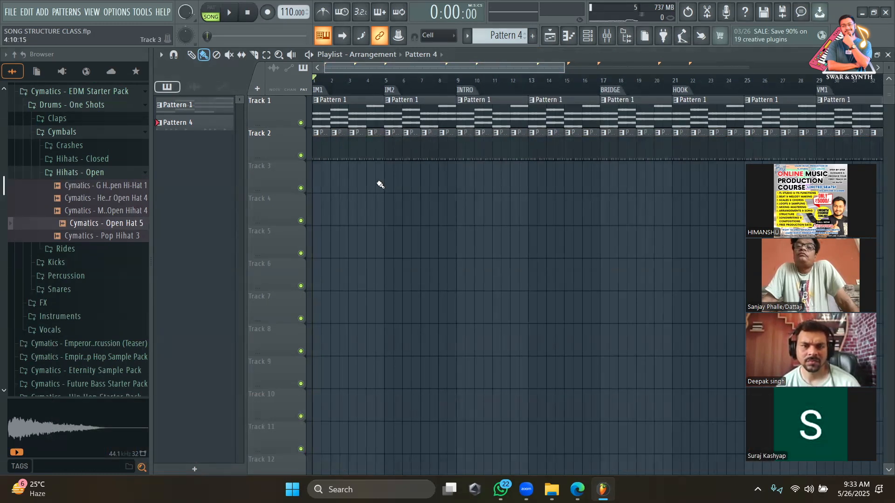
{"action": "right_click", "coordinate": [318, 136]}
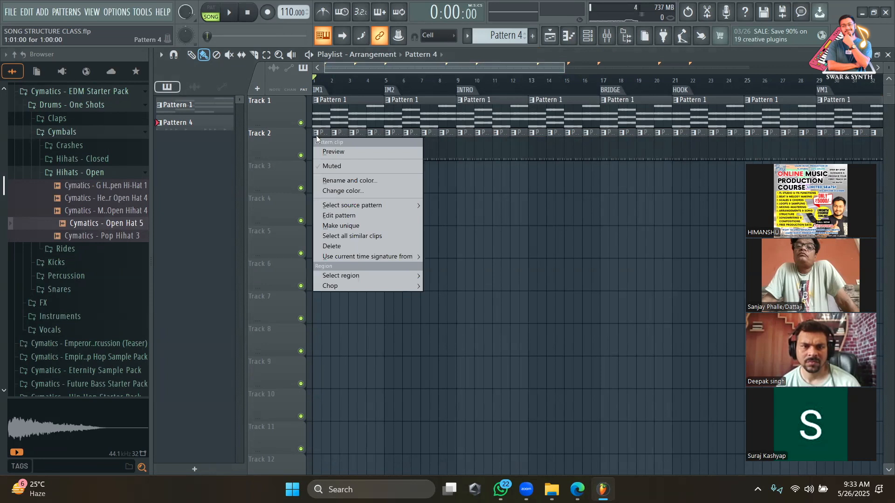
{"action": "left_click", "coordinate": [365, 228]}
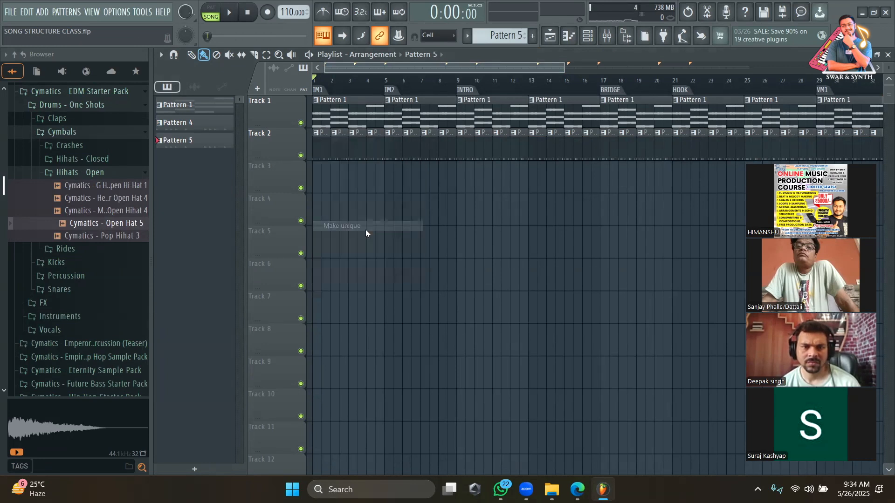
{"action": "right_click", "coordinate": [317, 135]}
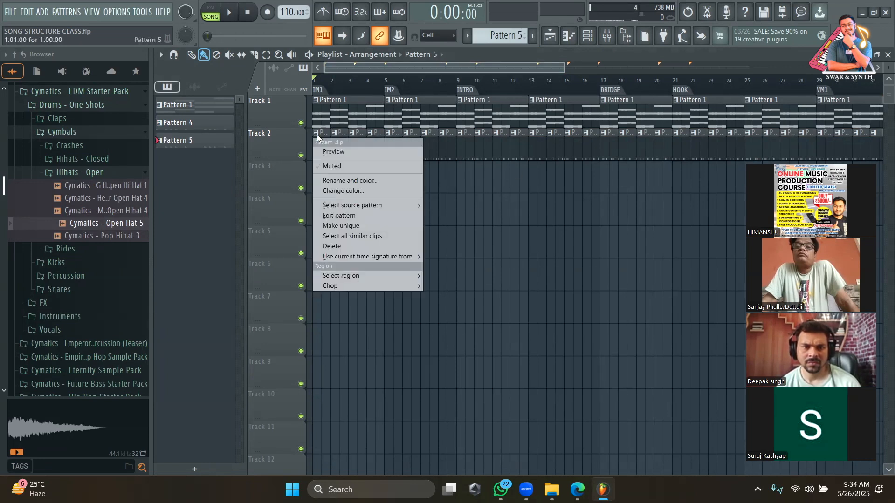
{"action": "left_click", "coordinate": [357, 189]}
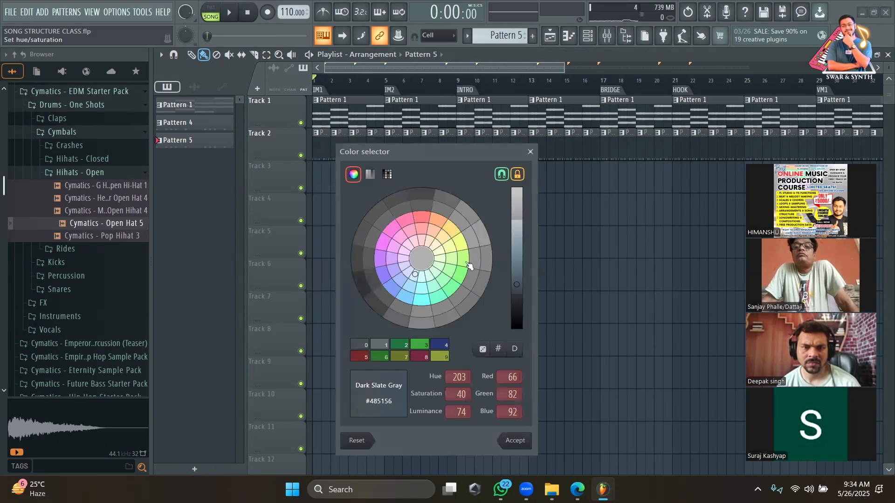
{"action": "left_click", "coordinate": [458, 241]}
{"action": "left_click", "coordinate": [515, 440]}
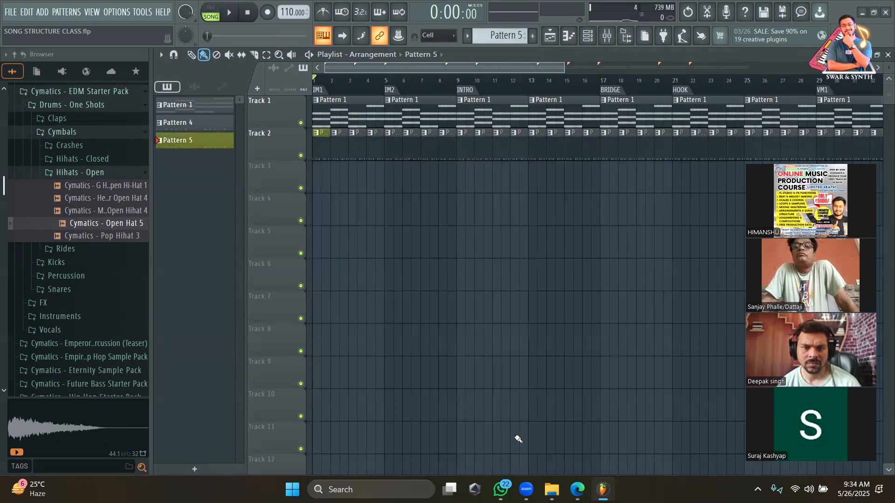
Step: Replace the Pattern 4 clips in bars 2 to 4 of Track 2 with Pattern 5 clips
{"action": "left_click", "coordinate": [367, 157]}
{"action": "right_click", "coordinate": [372, 154]}
{"action": "right_click", "coordinate": [373, 157]}
{"action": "right_click", "coordinate": [353, 155]}
{"action": "left_click", "coordinate": [318, 148]}
{"action": "left_click", "coordinate": [375, 149]}
{"action": "right_click", "coordinate": [377, 150]}
Step: Clear all the 15_fk_F# kick steps from Pattern 5 and play the arrangement from the start
{"action": "double_click", "coordinate": [377, 150]}
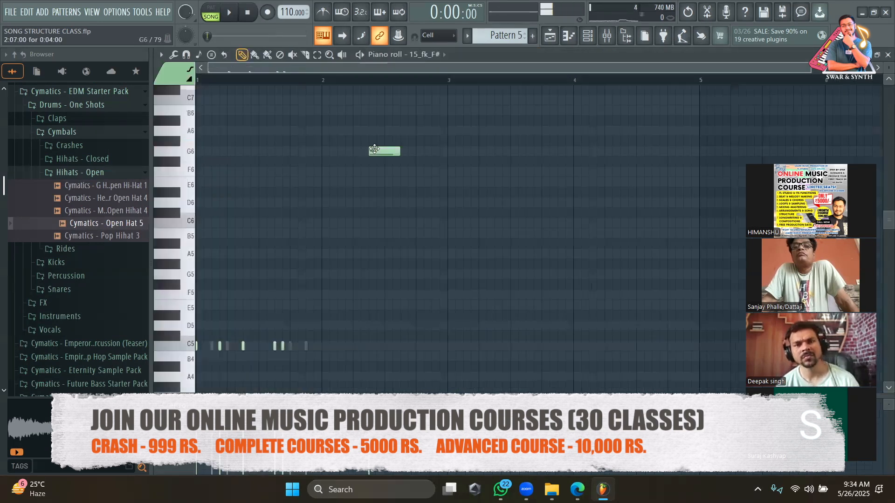
{"action": "left_click", "coordinate": [587, 36]}
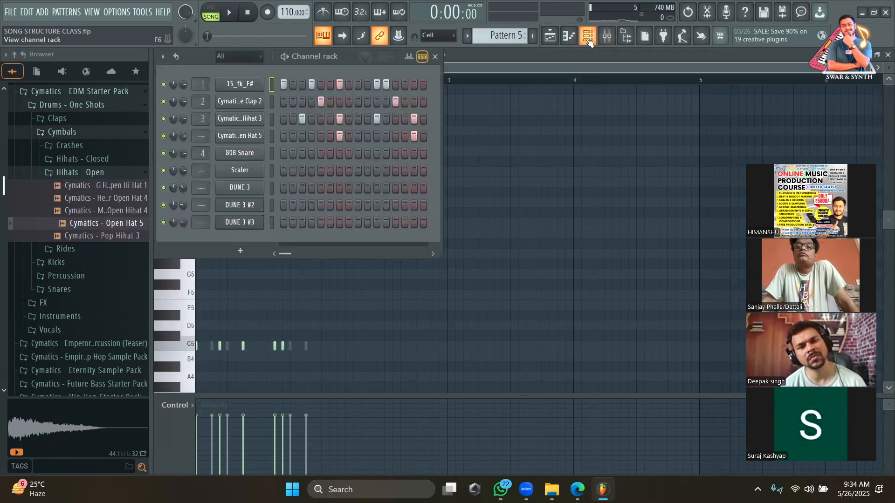
{"action": "left_click", "coordinate": [408, 85]}
{"action": "left_click_drag", "start_coordinate": [408, 85], "coordinate": [349, 84]}
{"action": "mouse_move", "coordinate": [411, 82]}
{"action": "left_mouse_down"}
{"action": "mouse_move", "coordinate": [420, 82]}
{"action": "mouse_move", "coordinate": [274, 83]}
{"action": "left_mouse_up"}
{"action": "left_click", "coordinate": [550, 36]}
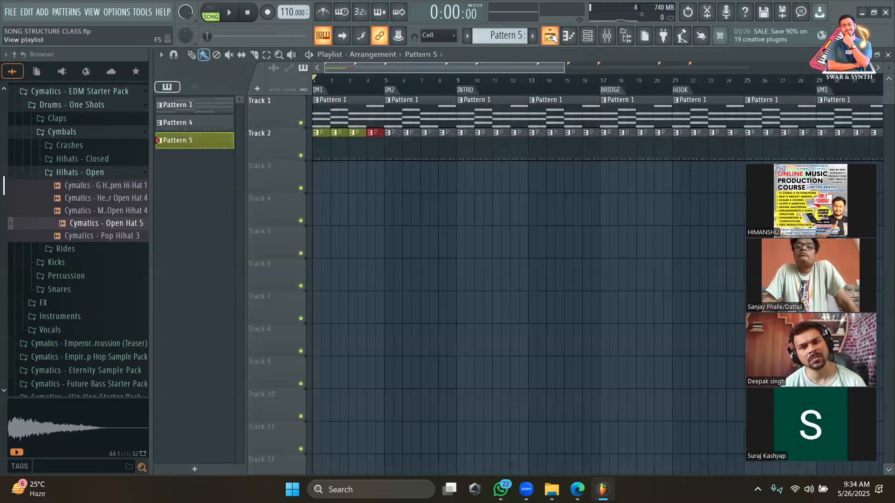
{"action": "key", "text": "space"}
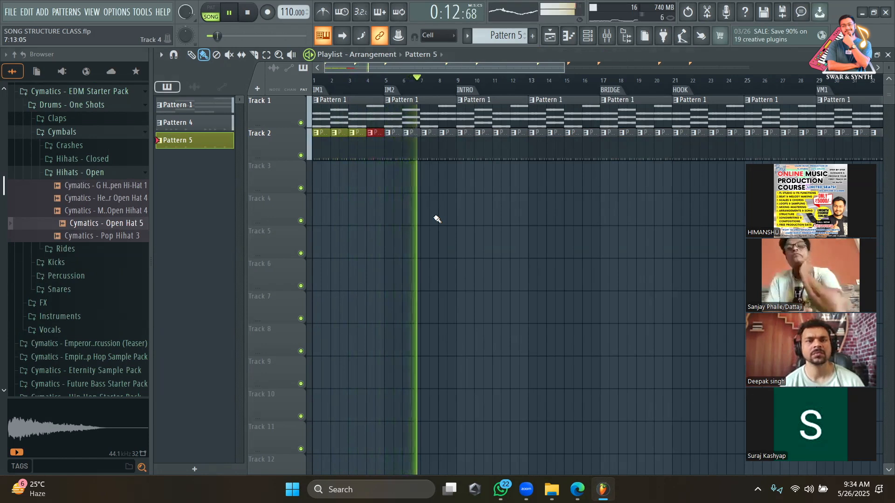
{"action": "key", "text": "space"}
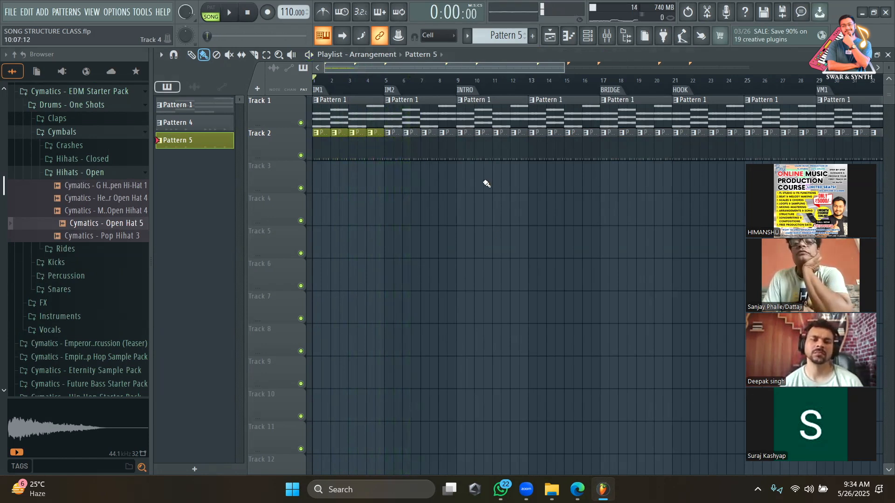
Step: Replace the Pattern 4 clips in INTRO bars 9 to 12 of Track 2 with Pattern 5 clips
{"action": "right_click", "coordinate": [468, 157]}
{"action": "right_click", "coordinate": [483, 157]}
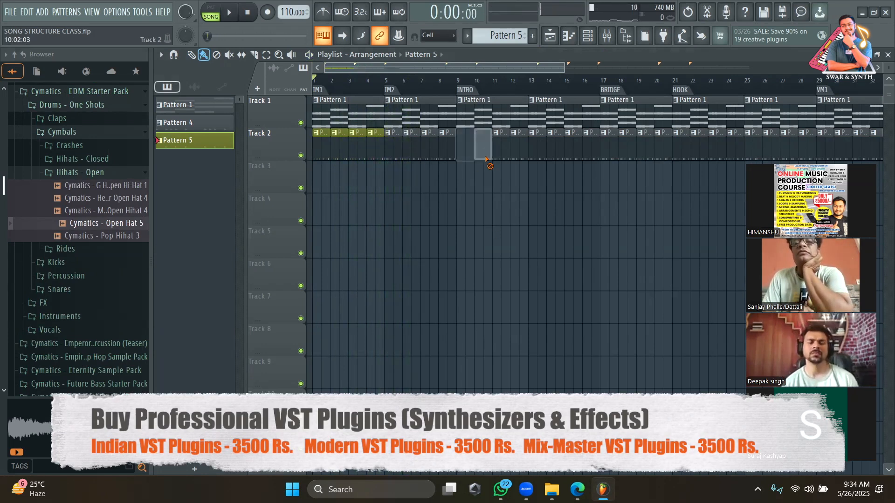
{"action": "right_click", "coordinate": [501, 157]}
{"action": "right_click", "coordinate": [518, 155]}
{"action": "left_click_drag", "start_coordinate": [466, 151], "coordinate": [520, 148]}
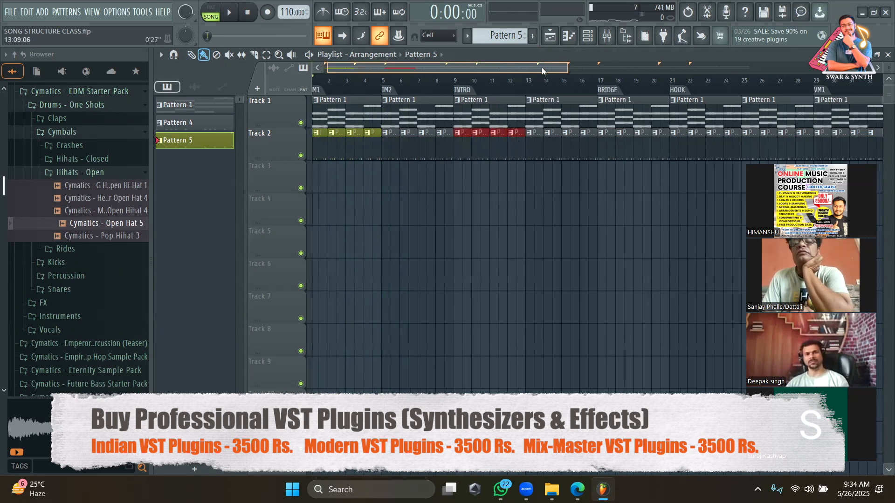
Step: Replace the Track 2 clips in BRIDGE bars 17 to 20 and VM1 bars 29 to 32 with Pattern 5
{"action": "left_click_drag", "start_coordinate": [542, 68], "coordinate": [577, 67]}
{"action": "right_click", "coordinate": [523, 150]}
{"action": "right_click", "coordinate": [540, 151]}
{"action": "right_click", "coordinate": [559, 151]}
{"action": "right_click", "coordinate": [576, 152]}
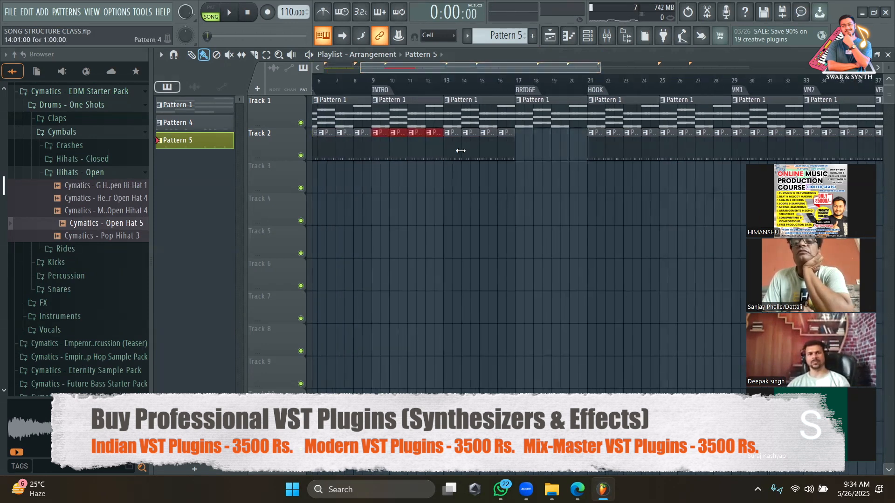
{"action": "left_click_drag", "start_coordinate": [520, 145], "coordinate": [557, 149]}
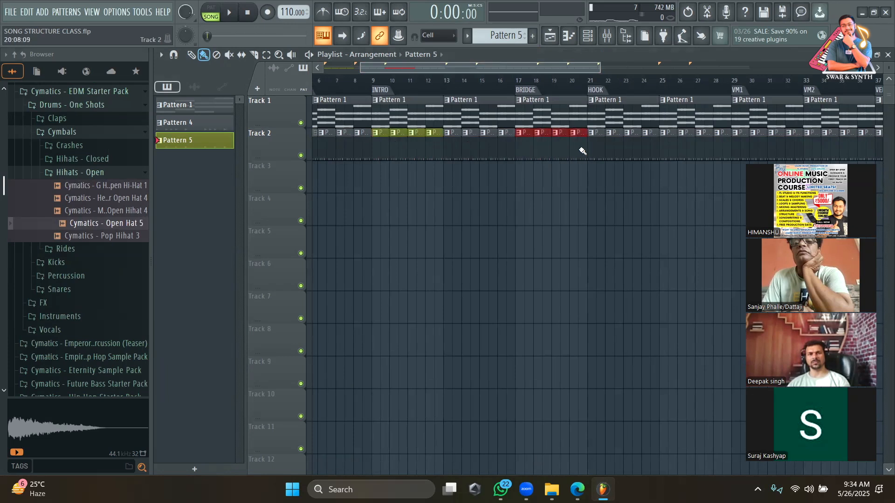
{"action": "left_click", "coordinate": [561, 216], "text": "ctrl"}
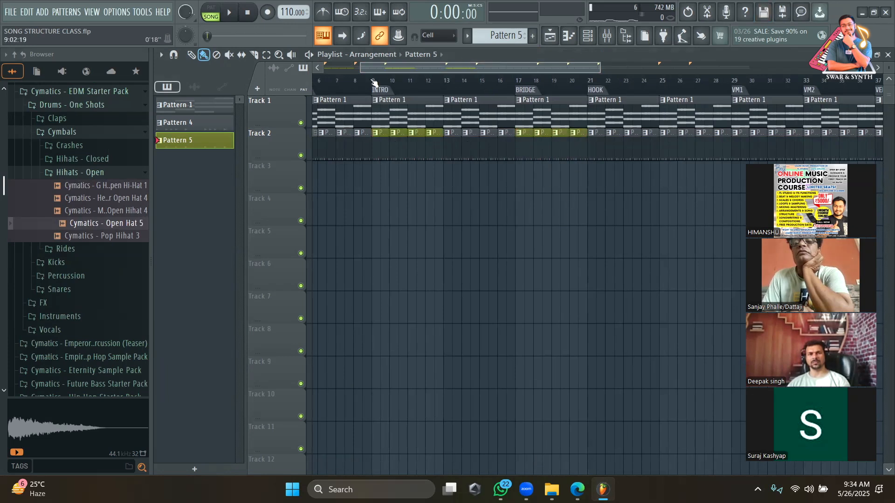
{"action": "left_click_drag", "start_coordinate": [529, 66], "coordinate": [491, 58]}
{"action": "mouse_move", "coordinate": [568, 69]}
{"action": "left_mouse_down"}
{"action": "mouse_move", "coordinate": [647, 153]}
{"action": "mouse_move", "coordinate": [680, 148]}
{"action": "mouse_move", "coordinate": [671, 155]}
{"action": "mouse_move", "coordinate": [681, 155]}
{"action": "left_mouse_up"}
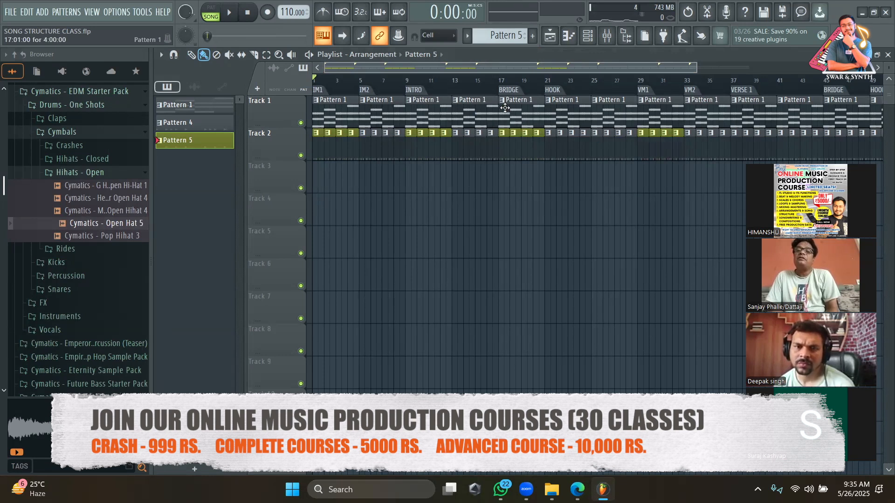
Step: Play the arrangement from the HOOK marker at bar 21 and from the BRIDGE marker at bar 17
{"action": "left_click", "coordinate": [550, 83]}
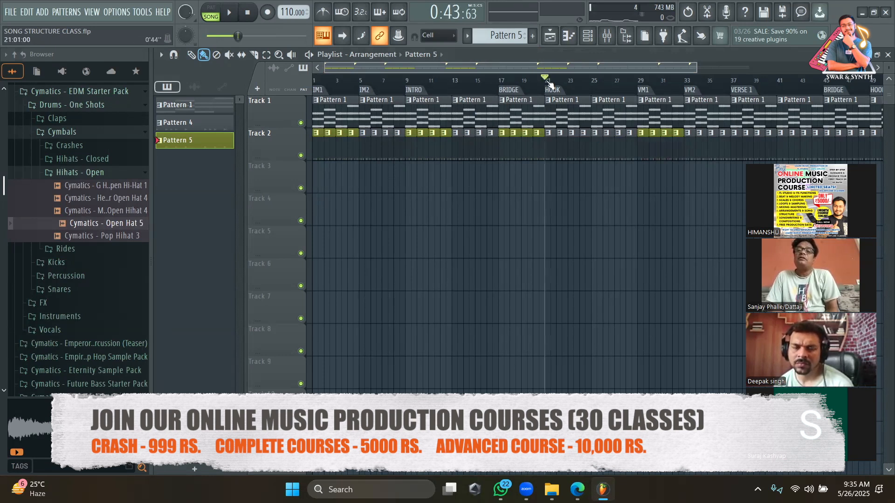
{"action": "key", "text": "space"}
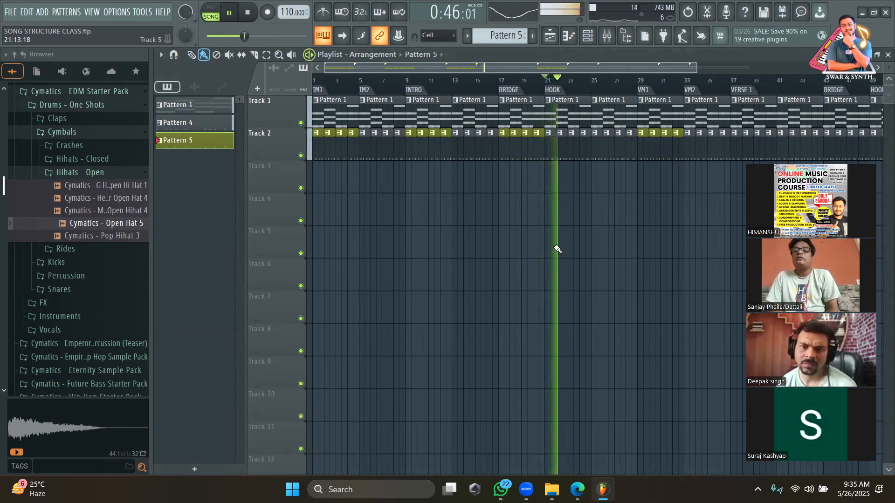
{"action": "key", "text": "space"}
{"action": "left_click", "coordinate": [504, 88]}
{"action": "key", "text": "space"}
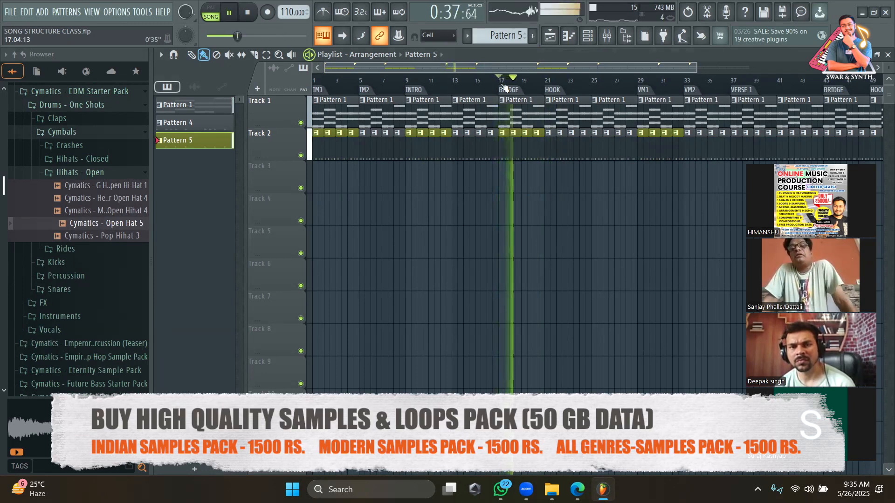
{"action": "key", "text": "space"}
Step: Replace the Track 2 clips in VERSE 1 bars 37 to 40 with the kickless Pattern 5
{"action": "left_click_drag", "start_coordinate": [555, 67], "coordinate": [708, 76]}
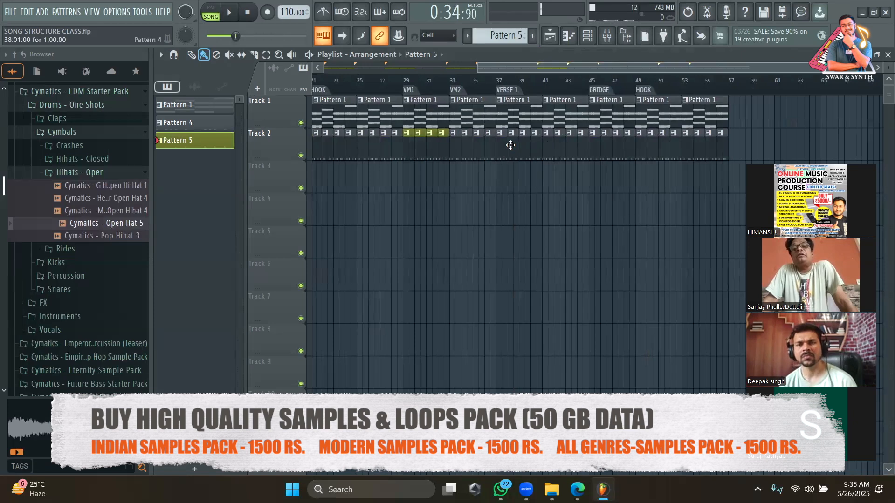
{"action": "right_click", "coordinate": [536, 150]}
{"action": "right_click", "coordinate": [525, 151]}
{"action": "right_click", "coordinate": [513, 151]}
{"action": "right_click", "coordinate": [502, 151]}
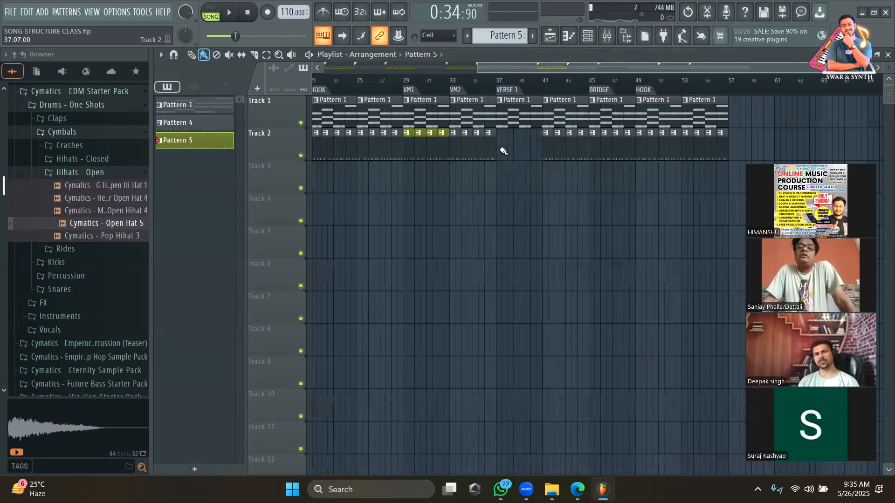
Step: Replace the Track 2 clips in the second BRIDGE, bars 45 to 48, with Pattern 5
{"action": "right_click", "coordinate": [592, 152]}
{"action": "right_click", "coordinate": [604, 152]}
{"action": "right_click", "coordinate": [614, 153]}
{"action": "right_click", "coordinate": [627, 156]}
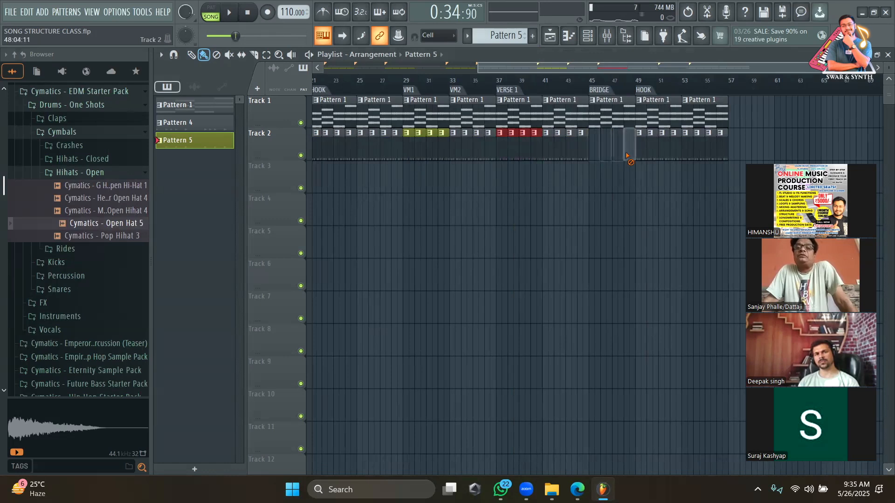
{"action": "left_click_drag", "start_coordinate": [594, 152], "coordinate": [619, 154]}
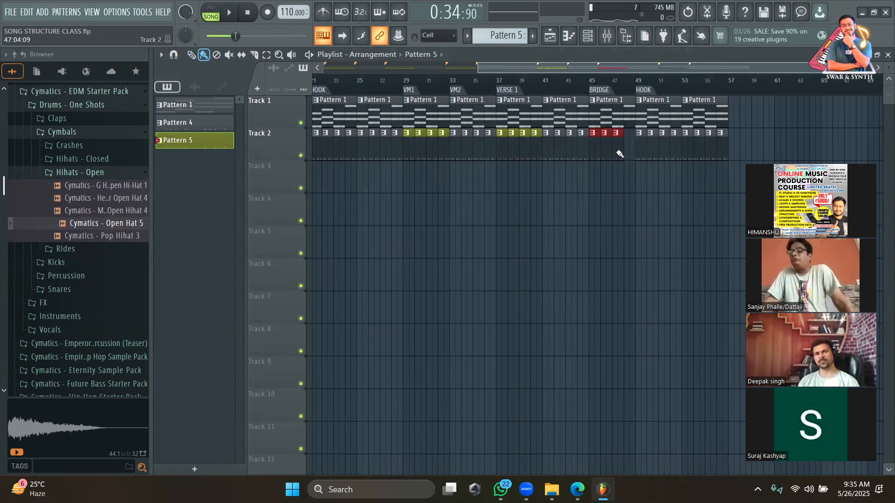
{"action": "right_click", "coordinate": [629, 236]}
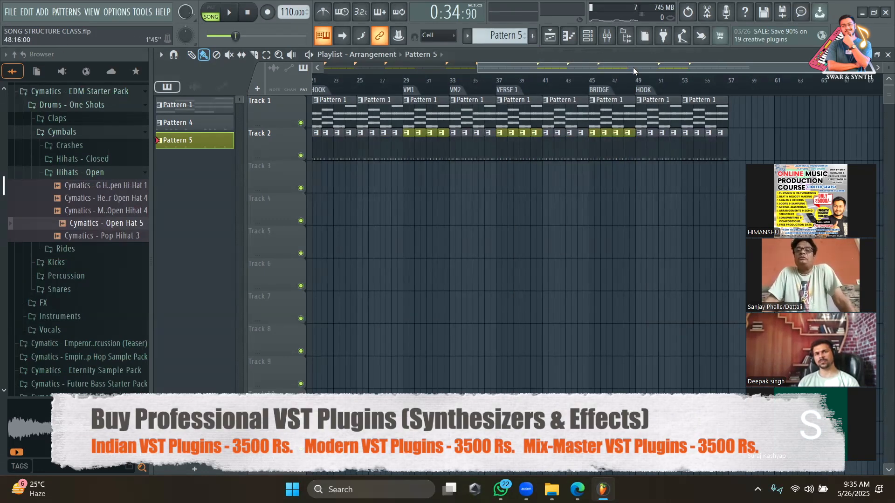
Step: Return to the beginning of the arrangement and play it briefly from the start
{"action": "left_click_drag", "start_coordinate": [630, 67], "coordinate": [410, 101]}
{"action": "left_click", "coordinate": [247, 13]}
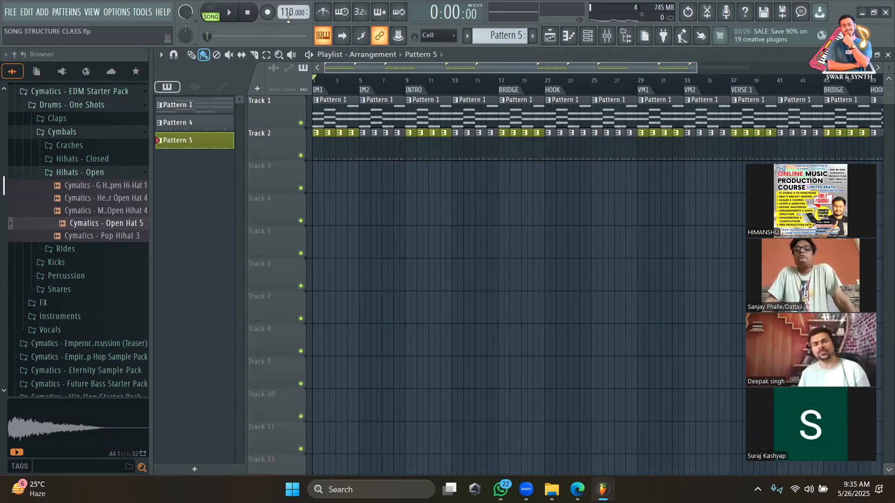
{"action": "key", "text": "space"}
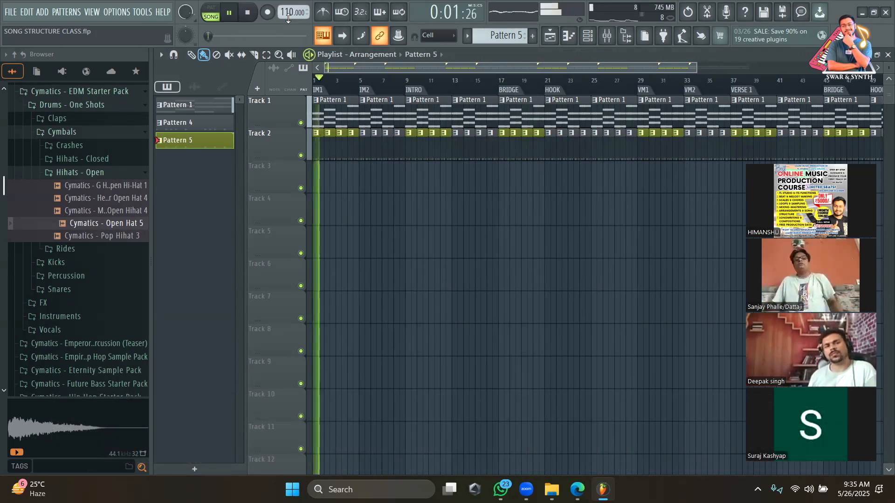
{"action": "key", "text": "space"}
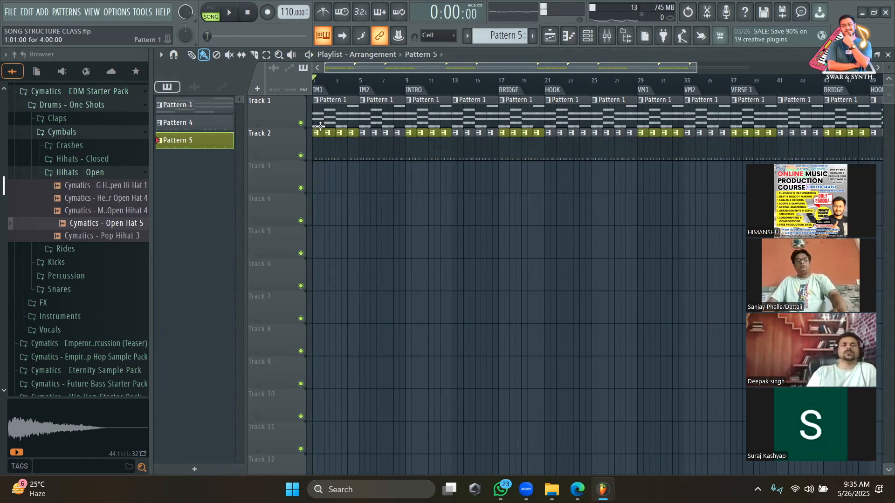
Step: Make the IM1 Pattern 1 clip on Track 1 unique and recolor the new pattern green
{"action": "left_click", "coordinate": [315, 102]}
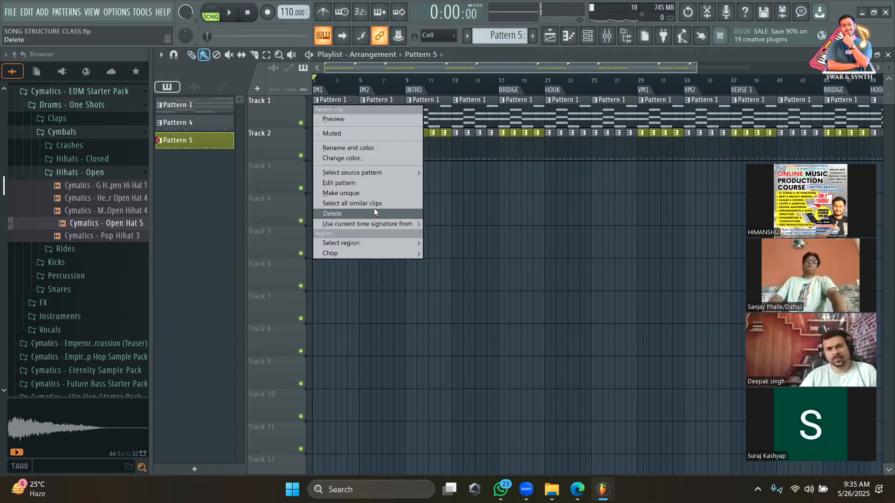
{"action": "left_click", "coordinate": [366, 197]}
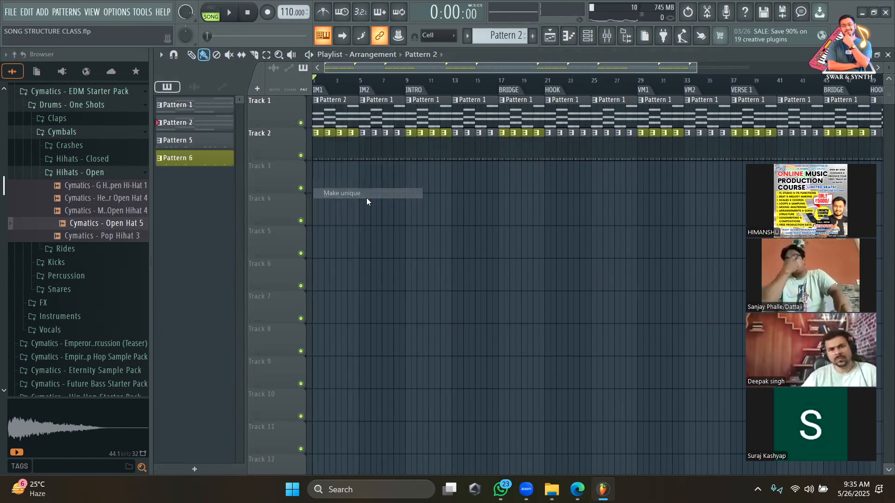
{"action": "left_click", "coordinate": [315, 102]}
{"action": "left_click", "coordinate": [352, 160]}
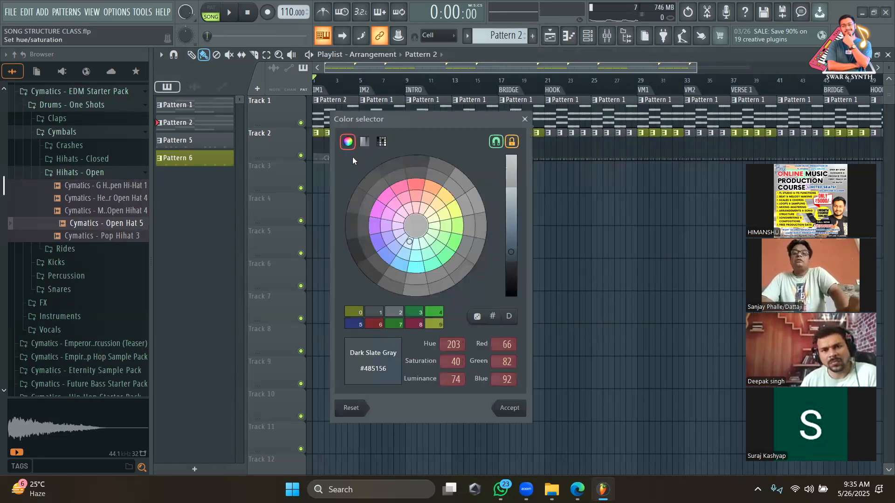
{"action": "left_click", "coordinate": [453, 242]}
{"action": "left_click", "coordinate": [514, 408]}
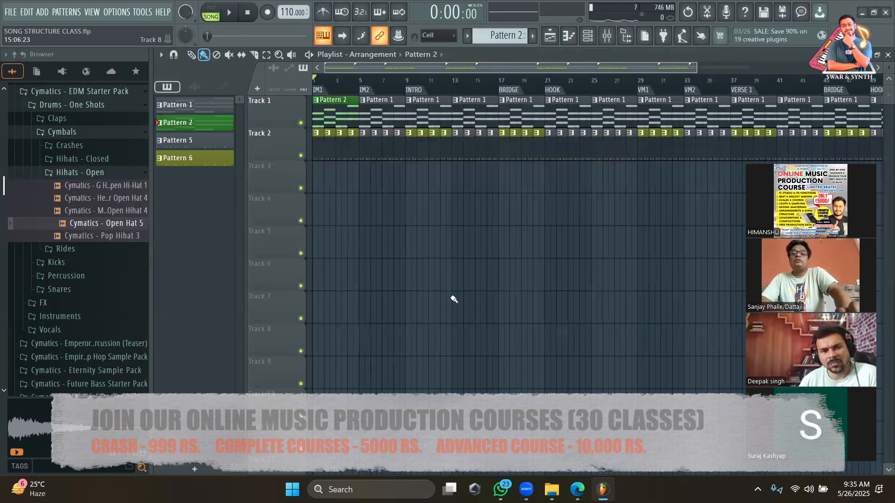
Step: Open the new Pattern 2 for editing and widen its channel rack to show more steps
{"action": "double_click", "coordinate": [333, 112]}
{"action": "left_click", "coordinate": [591, 39]}
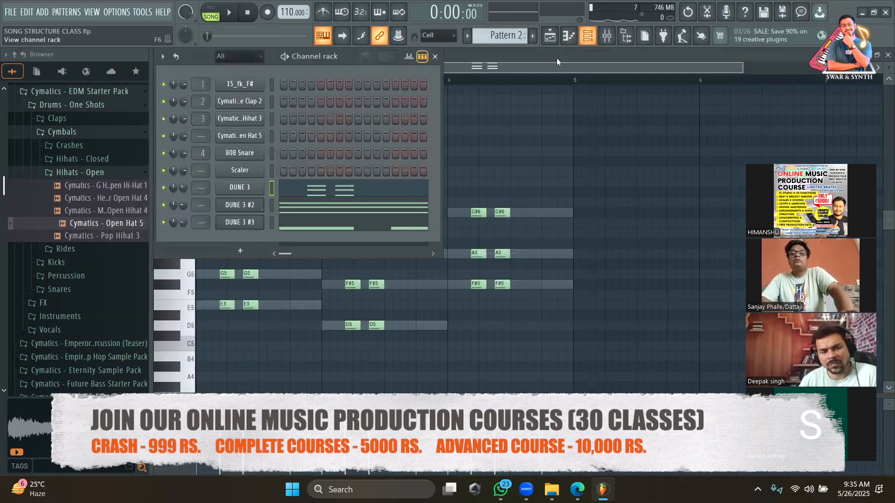
{"action": "left_click", "coordinate": [522, 67]}
{"action": "left_click", "coordinate": [567, 39]}
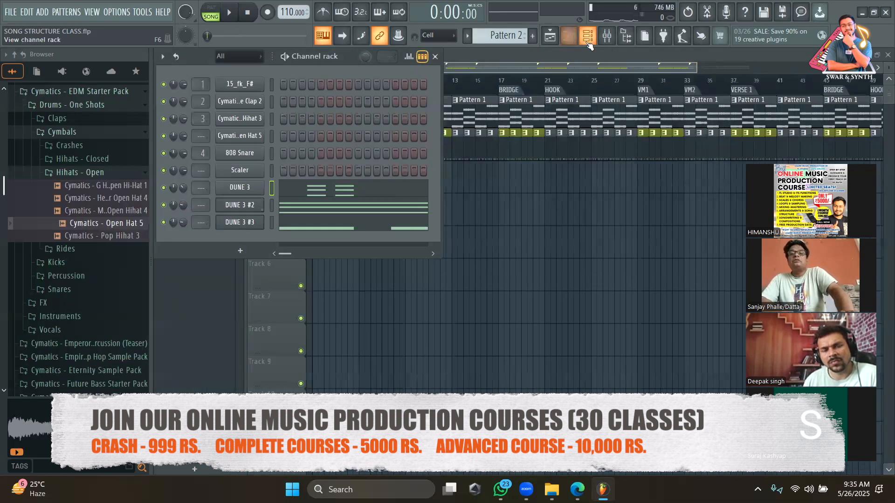
{"action": "left_click", "coordinate": [588, 41]}
{"action": "double_click", "coordinate": [339, 116]}
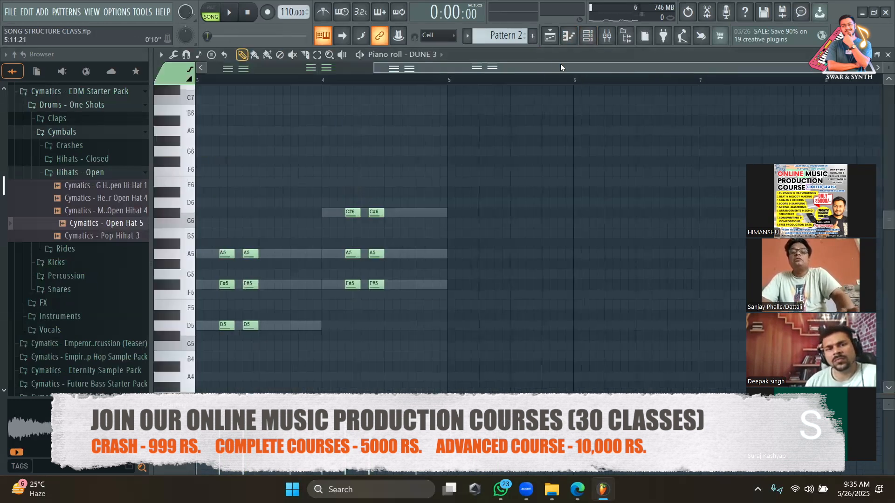
{"action": "left_click", "coordinate": [588, 37]}
{"action": "left_click_drag", "start_coordinate": [442, 153], "coordinate": [739, 177]}
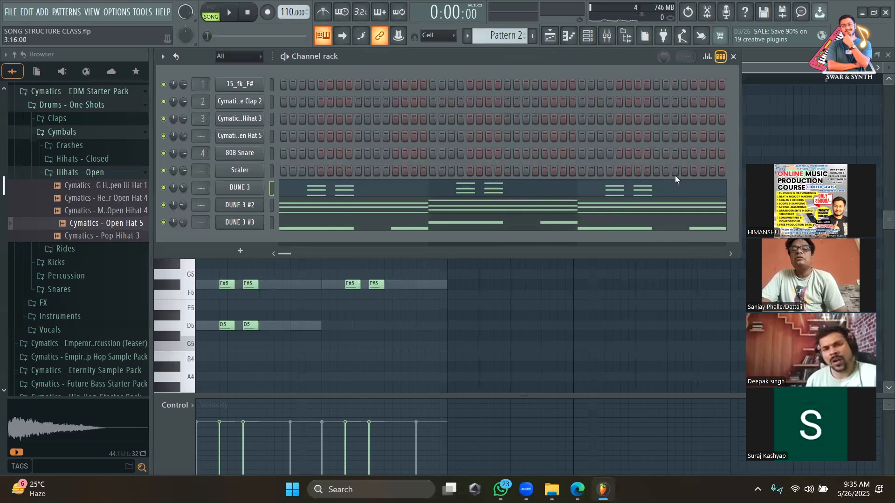
Step: Delete the second bass note in bars 3 and 4 of Pattern 2's DUNE 3 #3 channel
{"action": "left_click", "coordinate": [368, 228]}
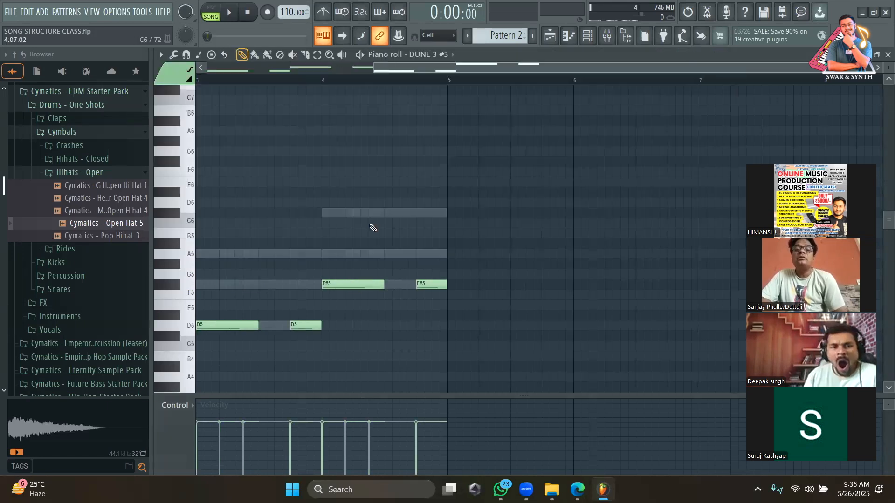
{"action": "right_click", "coordinate": [305, 325]}
{"action": "right_click", "coordinate": [436, 284]}
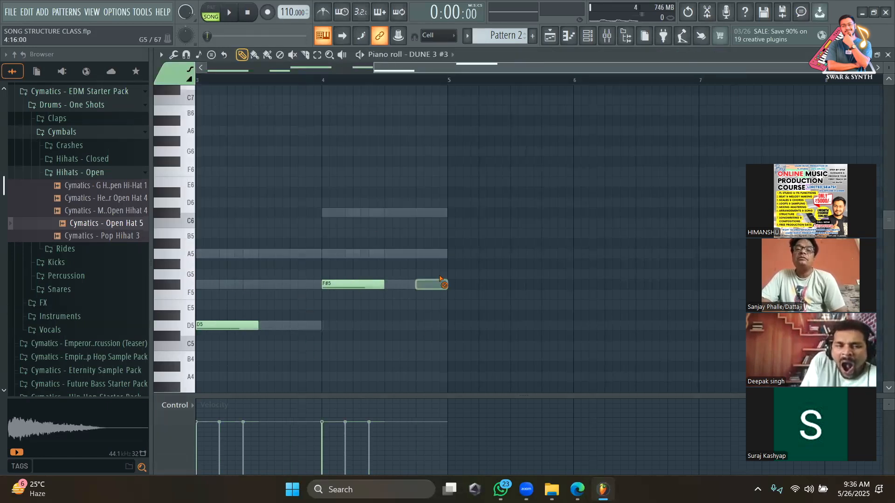
Step: Delete the second chord hit in bars 1 and 2 of Pattern 2's DUNE 3 channel
{"action": "left_click", "coordinate": [587, 36]}
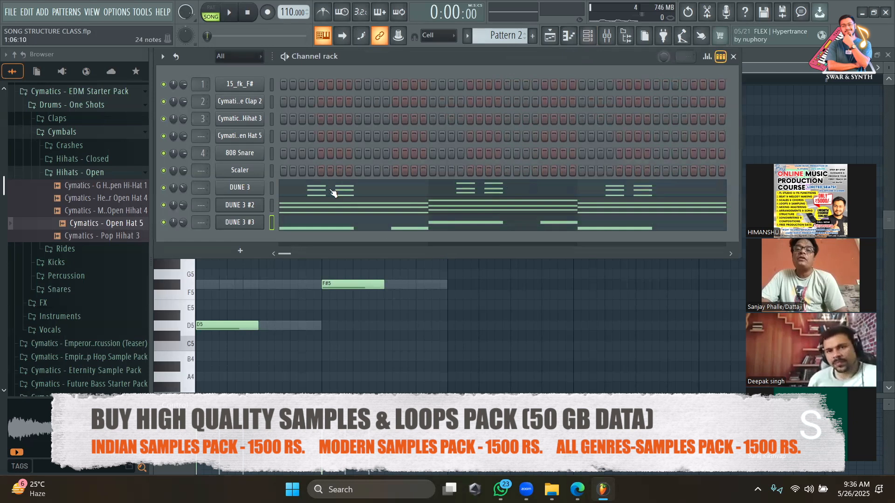
{"action": "left_click", "coordinate": [333, 193]}
{"action": "left_click_drag", "start_coordinate": [434, 68], "coordinate": [267, 68]}
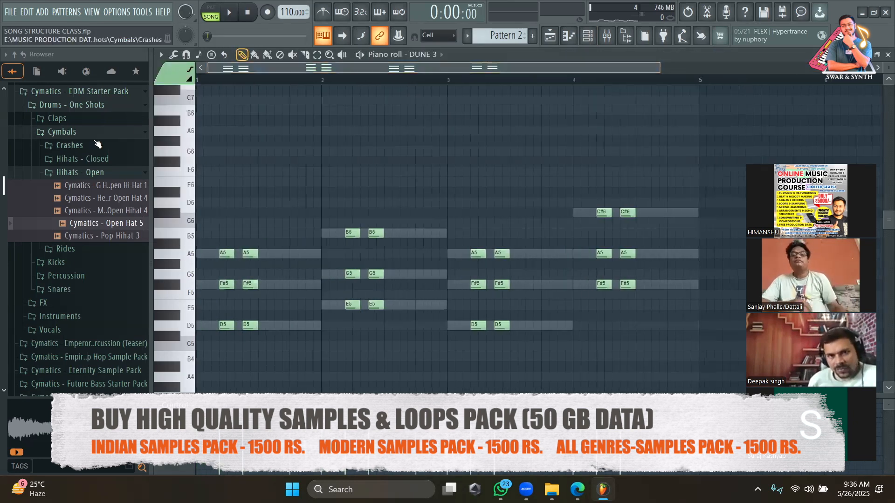
{"action": "left_click_drag", "start_coordinate": [258, 238], "coordinate": [247, 365]}
{"action": "key", "text": "Delete"}
{"action": "left_click_drag", "start_coordinate": [376, 199], "coordinate": [382, 337]}
{"action": "key", "text": "Delete"}
Step: Delete the second chord hit in bars 3 and 4 of the DUNE 3 channel
{"action": "left_click_drag", "start_coordinate": [500, 218], "coordinate": [513, 360]}
{"action": "key", "text": "space"}
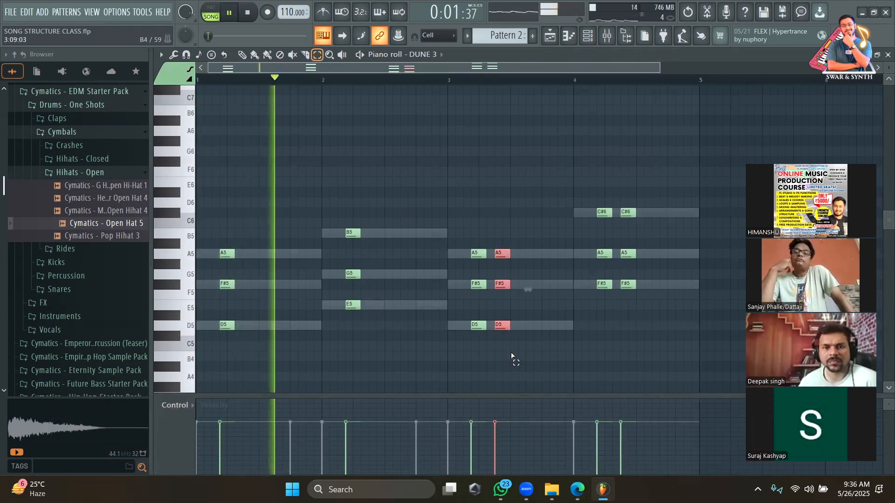
{"action": "key", "text": "space"}
{"action": "key", "text": "Delete"}
{"action": "left_click_drag", "start_coordinate": [620, 188], "coordinate": [643, 341]}
{"action": "key", "text": "Delete"}
Step: Shift all remaining DUNE 3 chords to the start of their bars and play the result
{"action": "key", "text": "ctrl+a"}
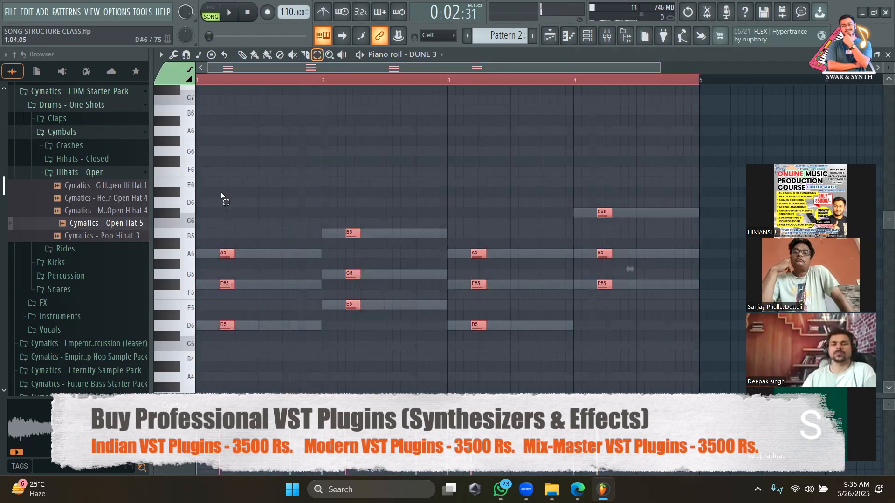
{"action": "left_click", "coordinate": [242, 55]}
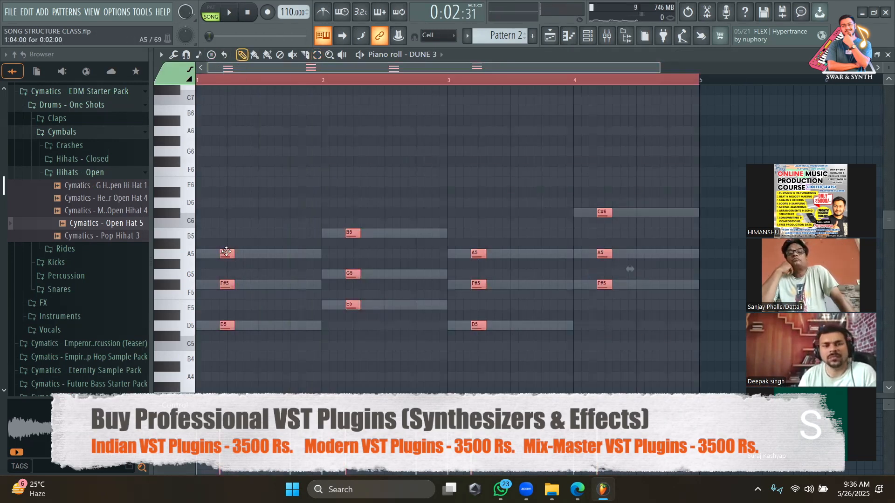
{"action": "left_click_drag", "start_coordinate": [221, 254], "coordinate": [198, 254]}
{"action": "key", "text": "space"}
{"action": "key", "text": "space"}
{"action": "key", "text": "space"}
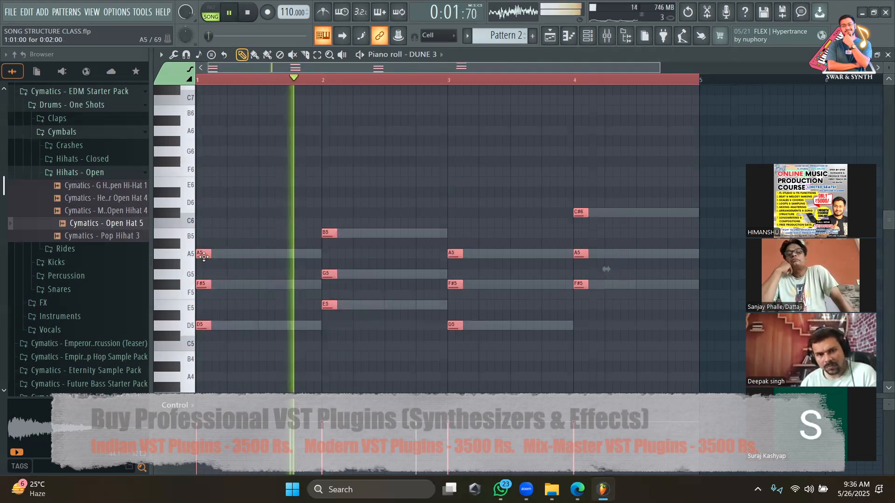
{"action": "key", "text": "space"}
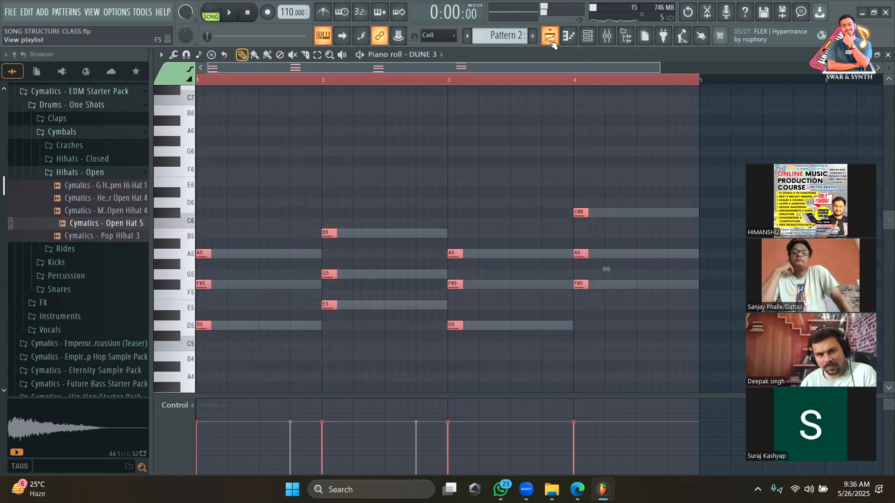
Step: Return to the playlist and play the arrangement from IM1 into IM2
{"action": "left_click", "coordinate": [551, 42]}
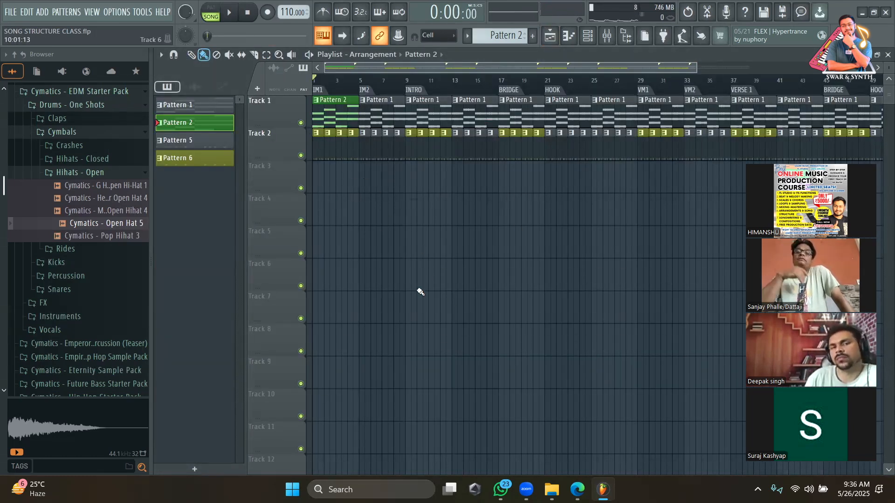
{"action": "key", "text": "space"}
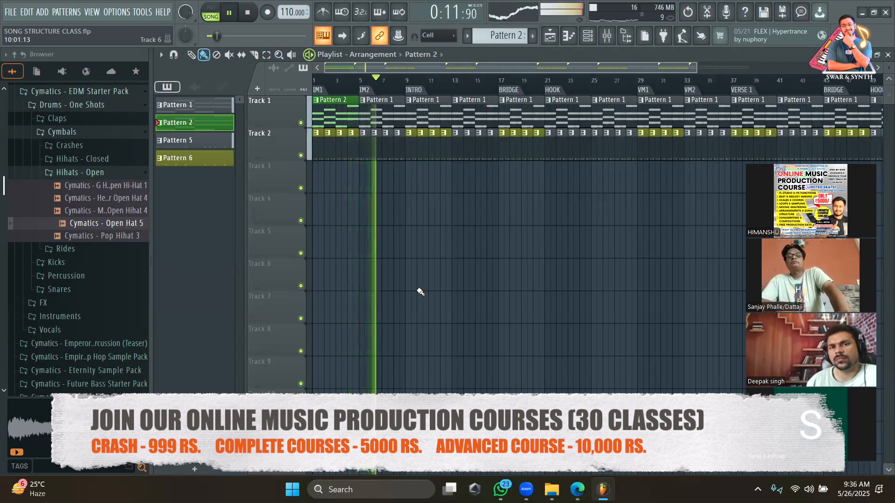
{"action": "key", "text": "space"}
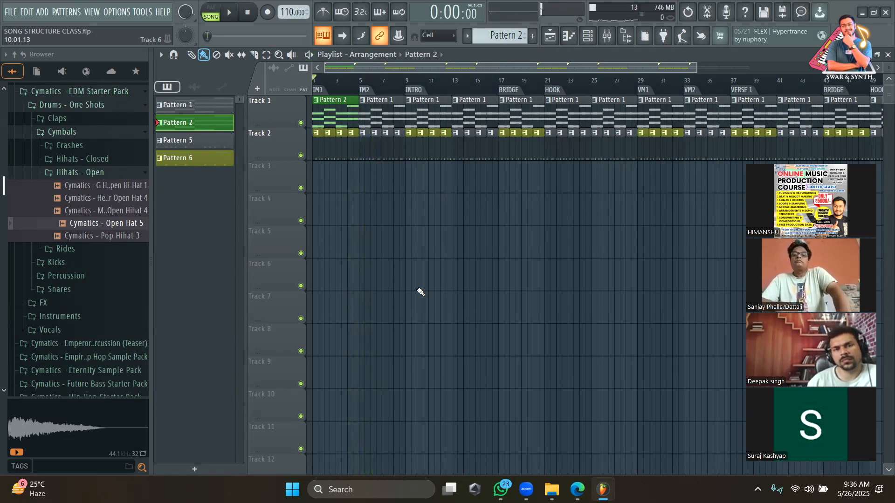
Step: Shorten the Track 2 drum clips in bars 4, 8, 20 and 28 by half a bar before the section changes
{"action": "left_click_drag", "start_coordinate": [696, 66], "coordinate": [518, 67]}
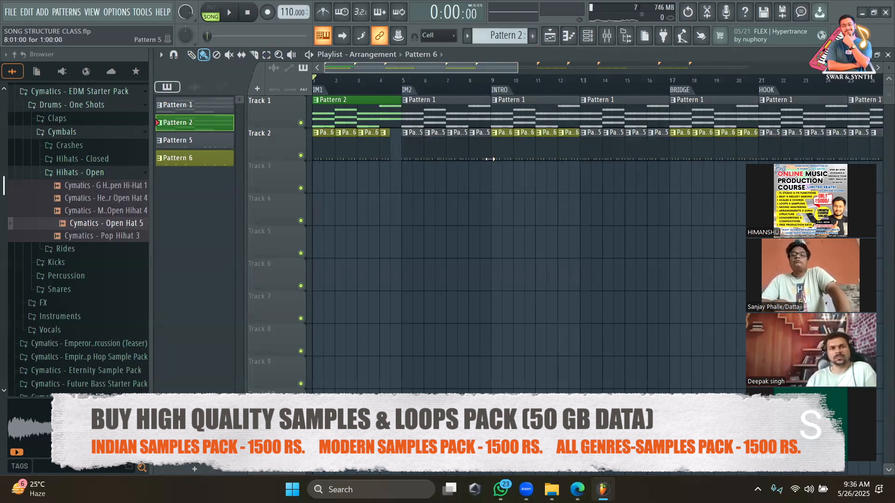
{"action": "left_click_drag", "start_coordinate": [472, 70], "coordinate": [587, 69]}
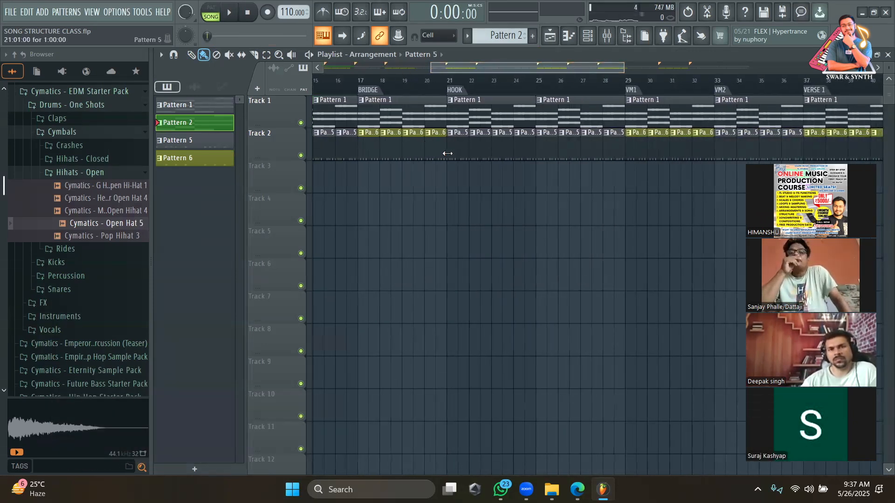
{"action": "left_click_drag", "start_coordinate": [521, 68], "coordinate": [555, 68]}
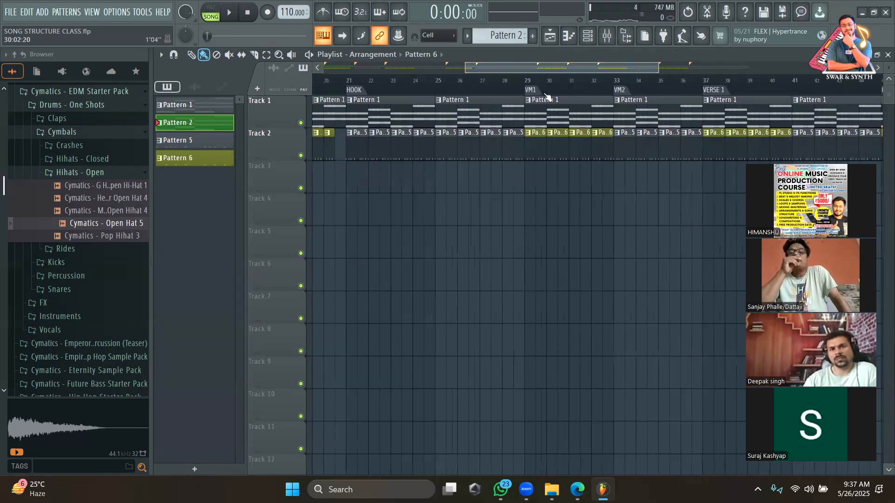
{"action": "left_click_drag", "start_coordinate": [522, 148], "coordinate": [508, 149]}
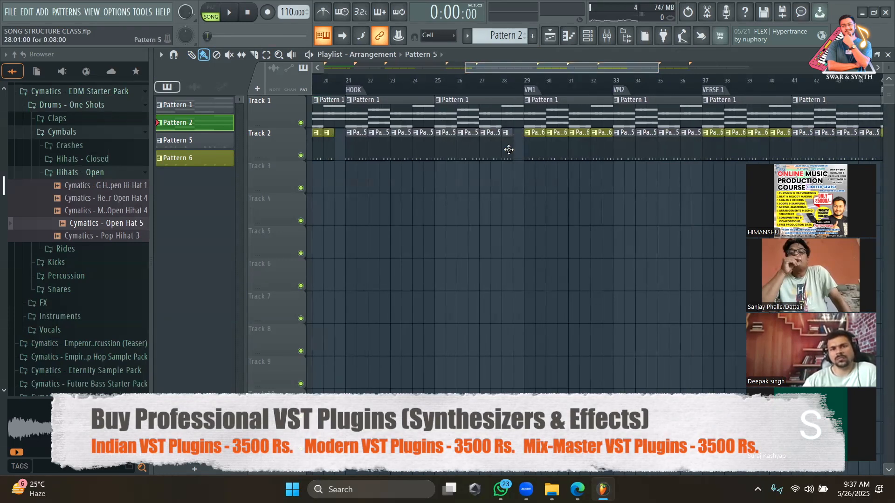
Step: Shorten the Track 2 drum clips in bars 36 and 48 by half a bar before VERSE 1 and HOOK
{"action": "left_click_drag", "start_coordinate": [521, 67], "coordinate": [626, 68]}
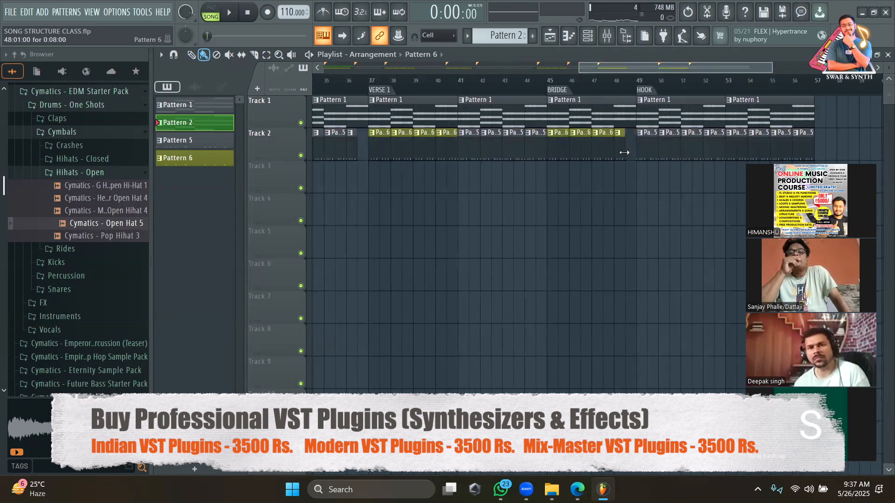
{"action": "left_click_drag", "start_coordinate": [578, 69], "coordinate": [325, 69]}
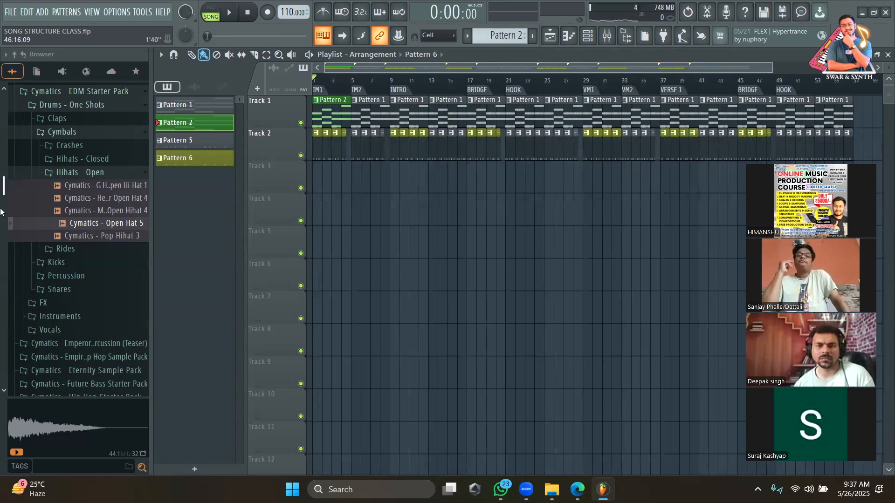
{"action": "left_click_drag", "start_coordinate": [772, 68], "coordinate": [462, 70]}
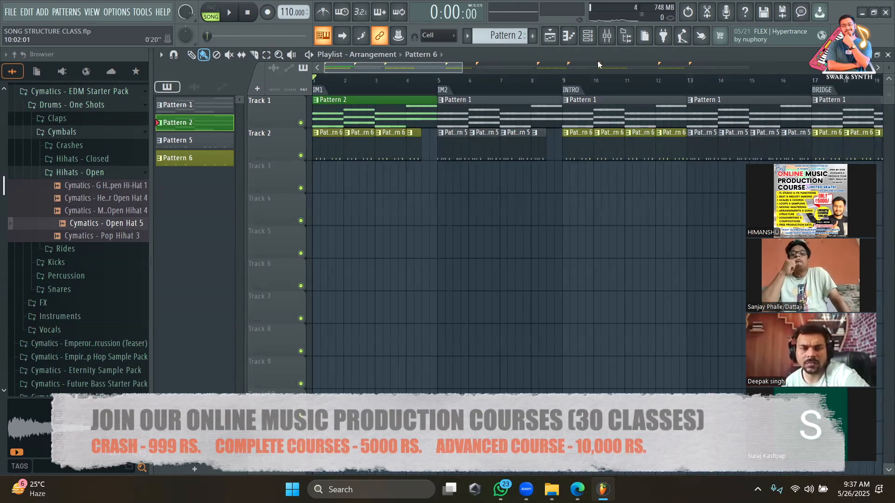
Step: Program a clap fill in Pattern 3 with House Clap 2 on steps 1, 5, 9, 11 and 13 to 16
{"action": "left_click", "coordinate": [587, 36]}
{"action": "scroll", "coordinate": [507, 38], "scroll_direction": "down", "scroll_amount": 1}
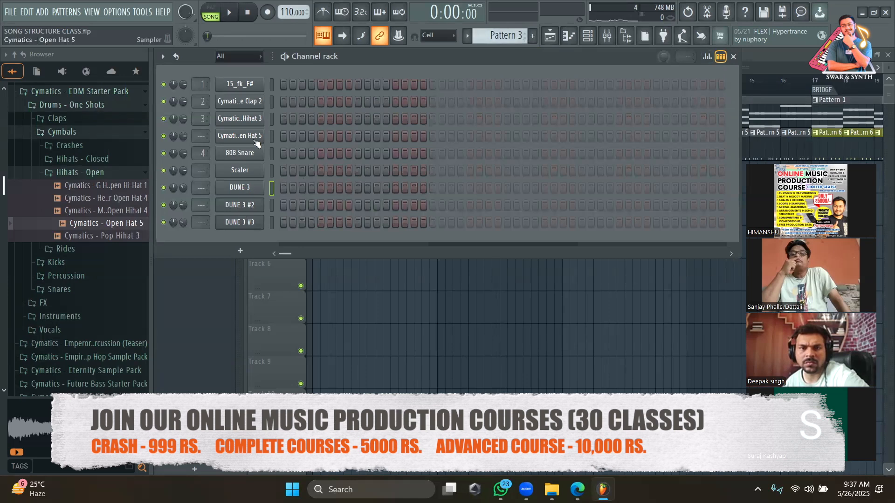
{"action": "left_click", "coordinate": [243, 101]}
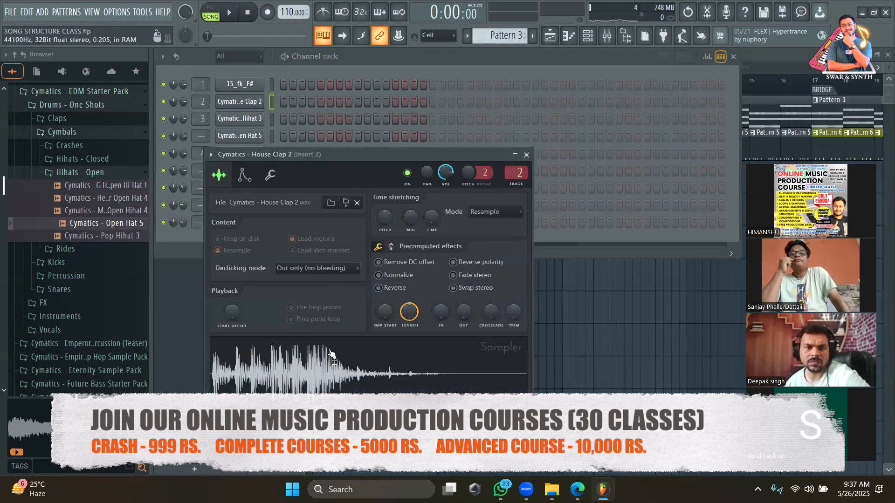
{"action": "left_click", "coordinate": [297, 71]}
{"action": "left_click", "coordinate": [321, 101]}
{"action": "left_click", "coordinate": [330, 101]}
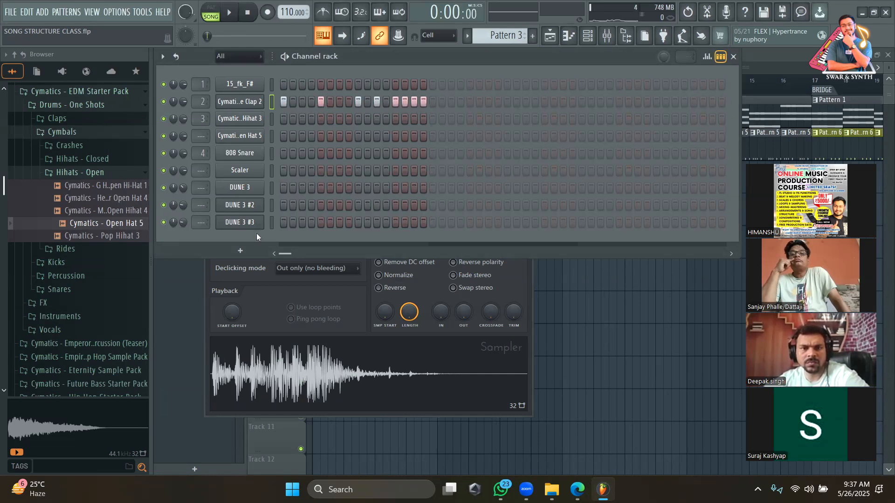
Step: Place Pattern 3 on Track 3 over the second half of bar 4 and play the arrangement from bar 3
{"action": "left_click", "coordinate": [189, 280]}
{"action": "left_click", "coordinate": [421, 210]}
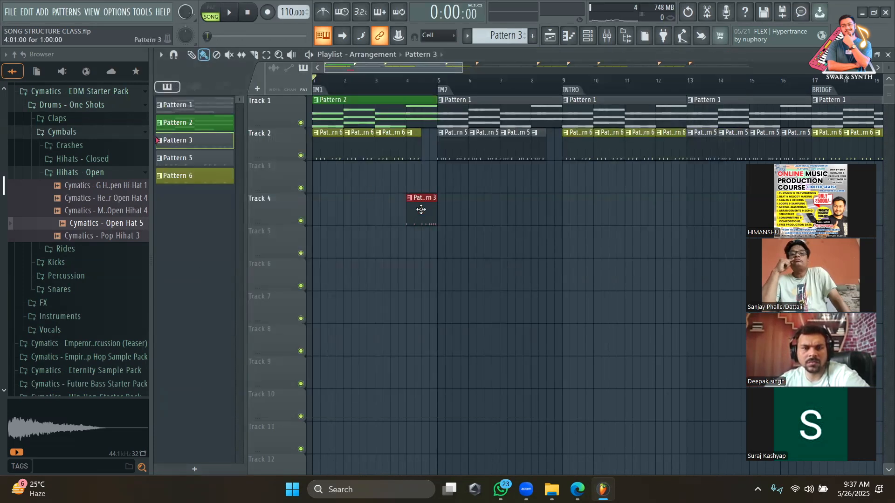
{"action": "left_click_drag", "start_coordinate": [421, 210], "coordinate": [416, 171]}
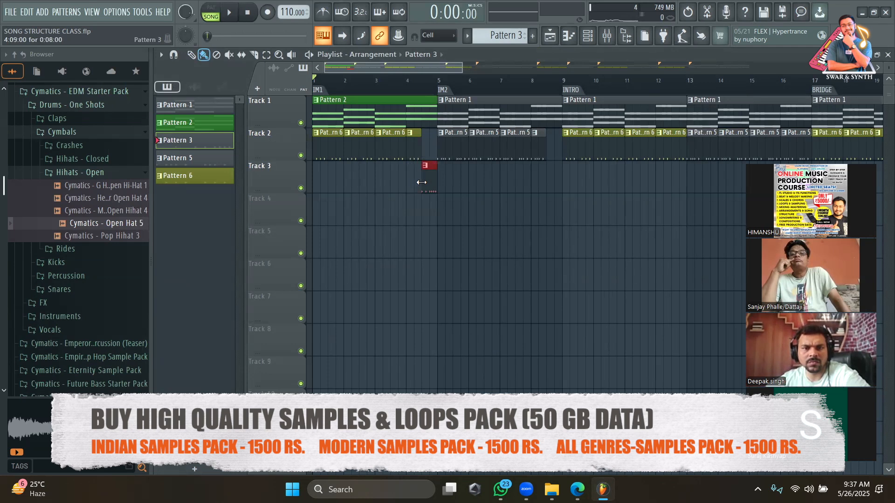
{"action": "mouse_move", "coordinate": [382, 89]}
{"action": "left_mouse_down"}
{"action": "mouse_move", "coordinate": [319, 99]}
{"action": "mouse_move", "coordinate": [379, 103]}
{"action": "left_mouse_up"}
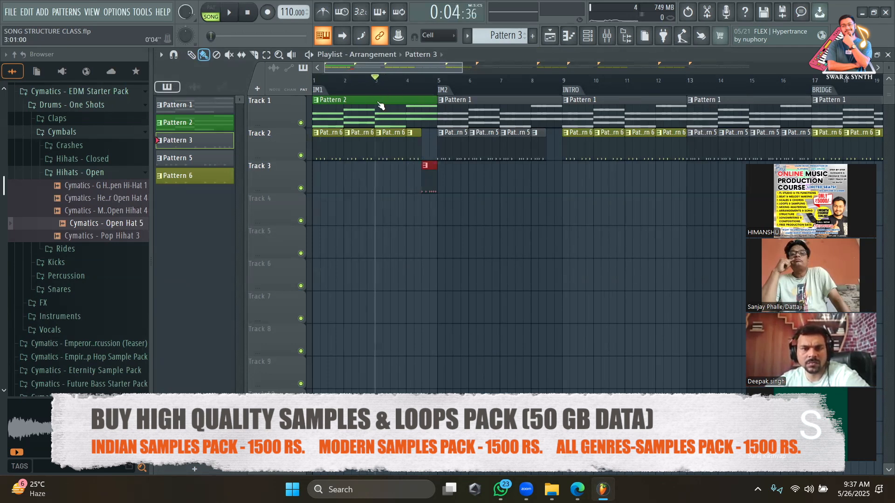
{"action": "key", "text": "space"}
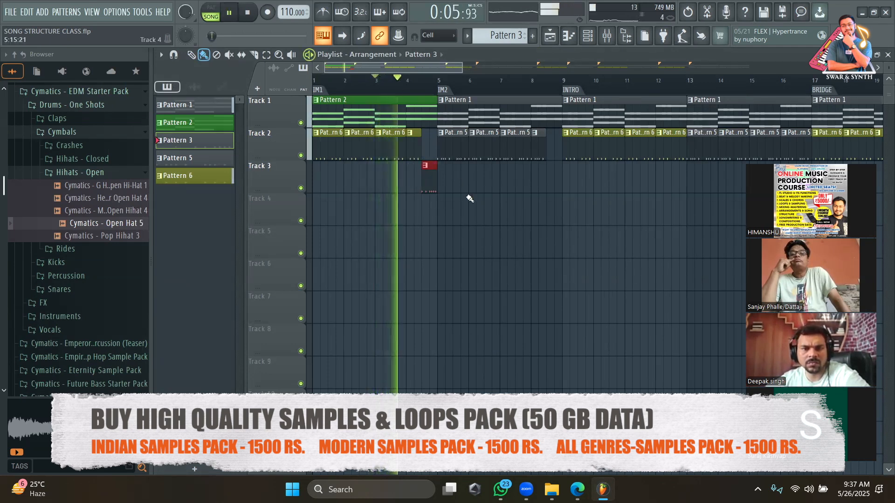
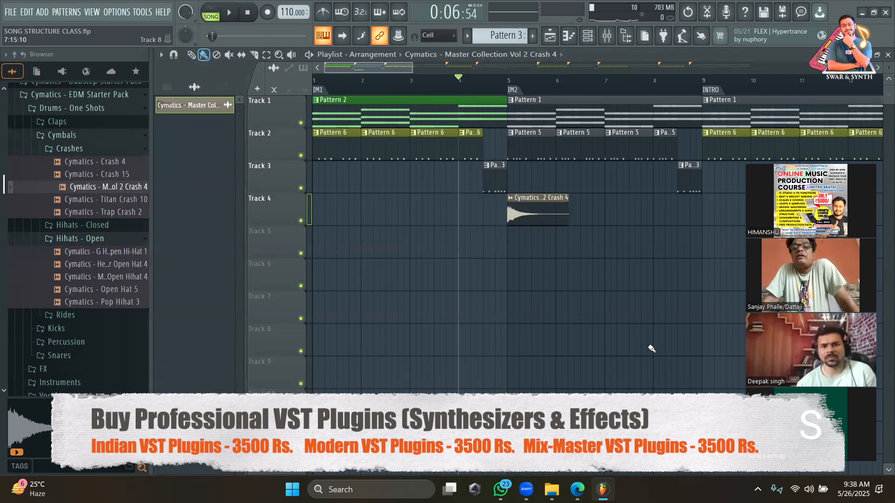
Step: Play the transition from bar 3 into IM2 with the crash on Track 4
{"action": "left_click", "coordinate": [413, 81]}
{"action": "key", "text": "space"}
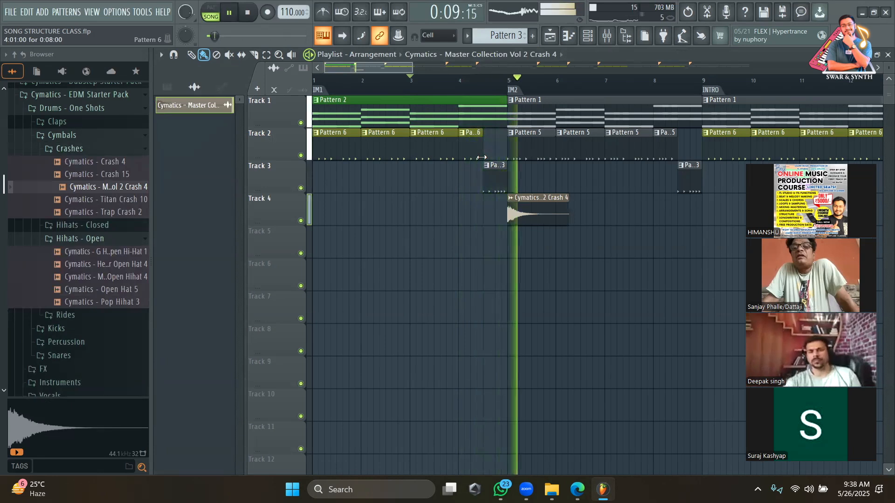
{"action": "key", "text": "space"}
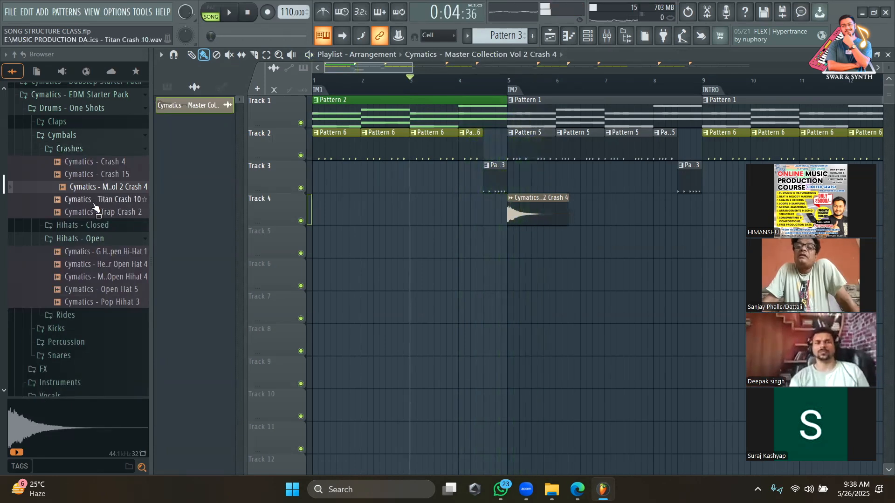
Step: Add the Cymatics Trap Crash 2 sample at bar 4 on Track 7 and reverse it
{"action": "left_click_drag", "start_coordinate": [95, 213], "coordinate": [464, 300]}
{"action": "left_click", "coordinate": [464, 298]}
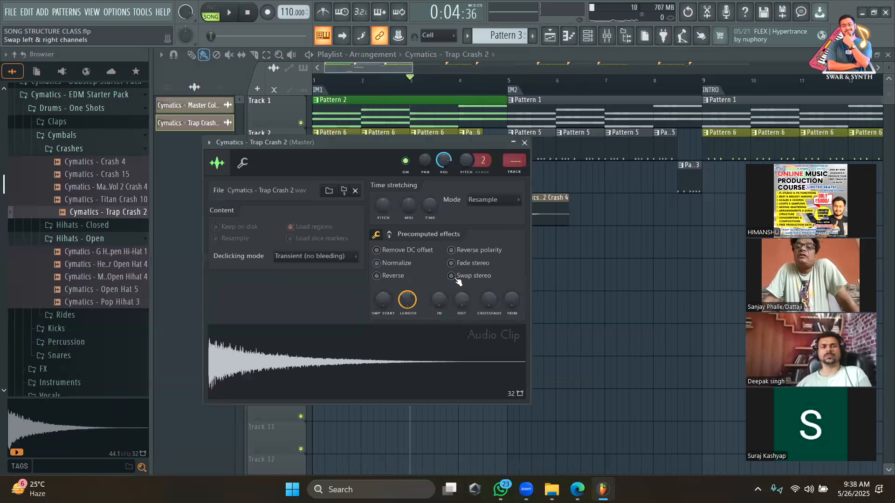
{"action": "left_click", "coordinate": [393, 276]}
{"action": "key", "text": "Escape"}
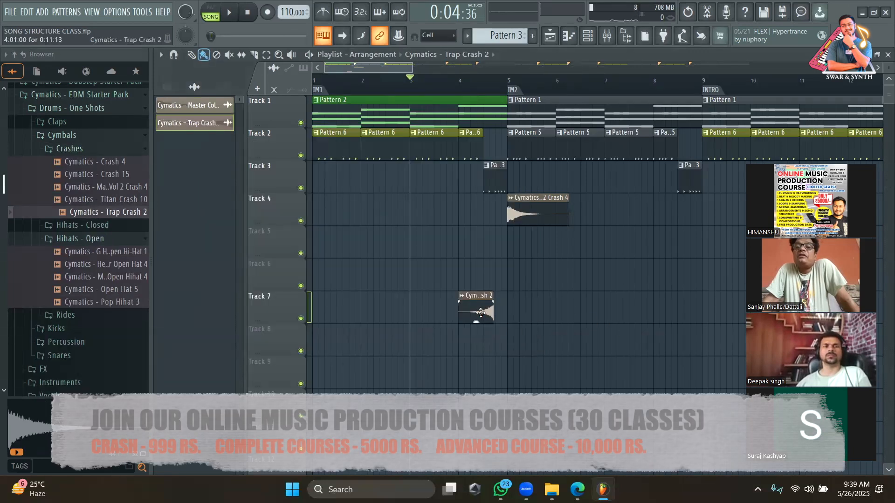
Step: Move the reversed crash clip to Track 5 so it ends exactly where IM2 begins
{"action": "left_click", "coordinate": [481, 312]}
{"action": "key", "text": "Escape"}
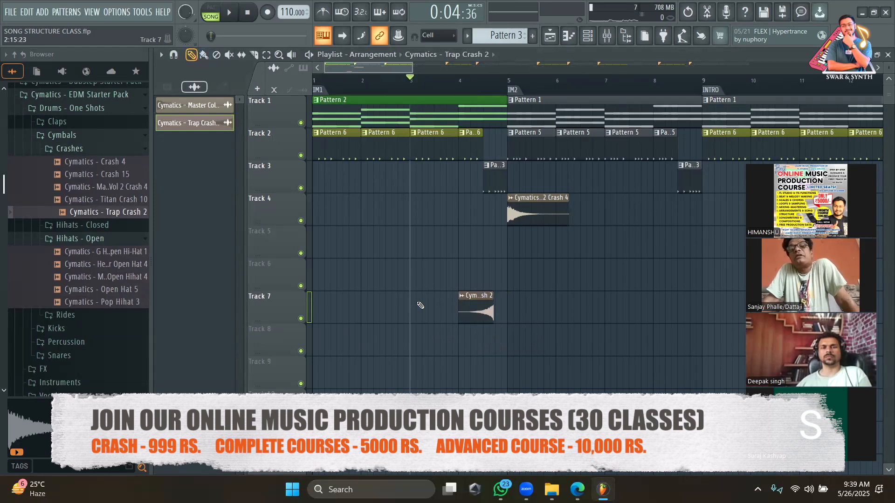
{"action": "left_click_drag", "start_coordinate": [475, 303], "coordinate": [491, 237]}
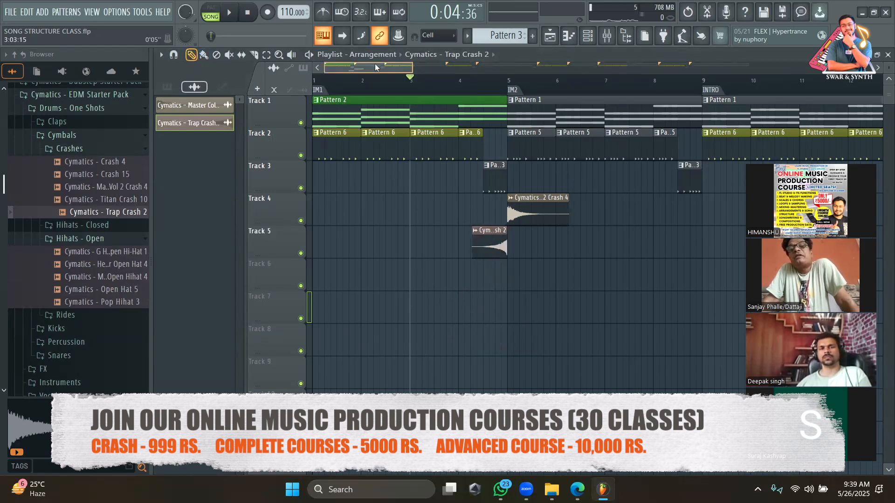
Step: Make the reversed crash clip on Track 5 unique and open its channel settings
{"action": "left_click_drag", "start_coordinate": [412, 69], "coordinate": [366, 69]}
{"action": "left_click", "coordinate": [423, 231]}
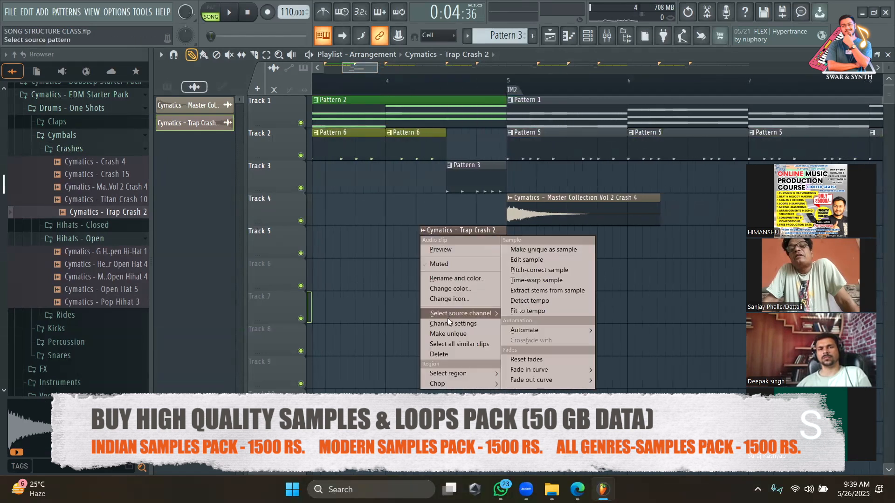
{"action": "left_click", "coordinate": [451, 334]}
{"action": "double_click", "coordinate": [460, 251]}
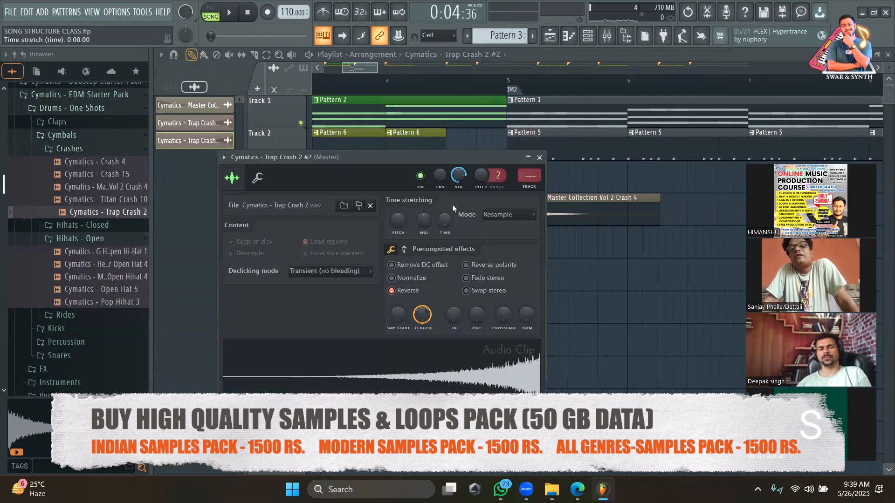
Step: Play the arrangement from bar 4 to check the reversed crash before IM2
{"action": "left_click", "coordinate": [396, 84]}
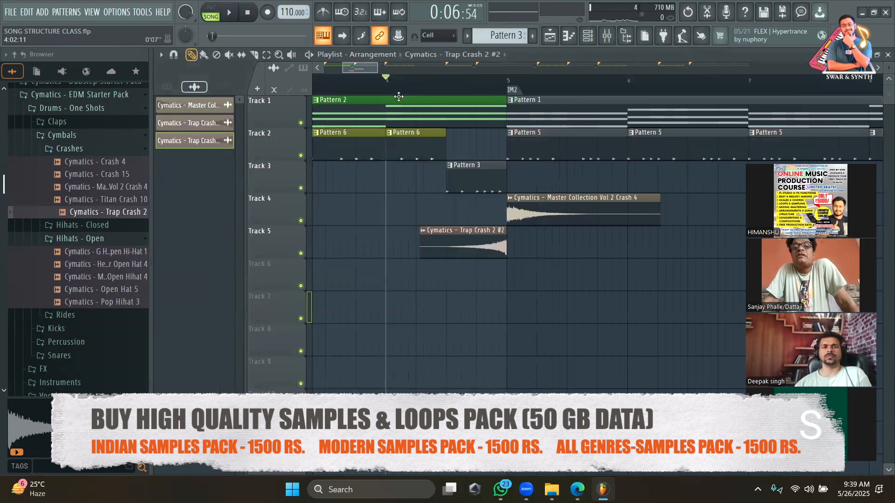
{"action": "key", "text": "space"}
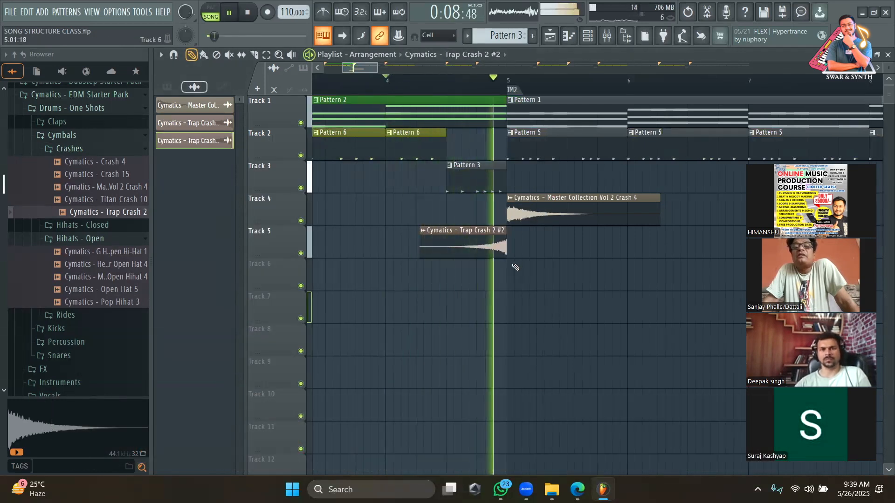
{"action": "left_click_drag", "start_coordinate": [377, 68], "coordinate": [410, 68]}
{"action": "key", "text": "space"}
Step: Slice the reversed crash on Track 5 at the middle of bar 4 and remove the part before it
{"action": "left_click", "coordinate": [254, 54]}
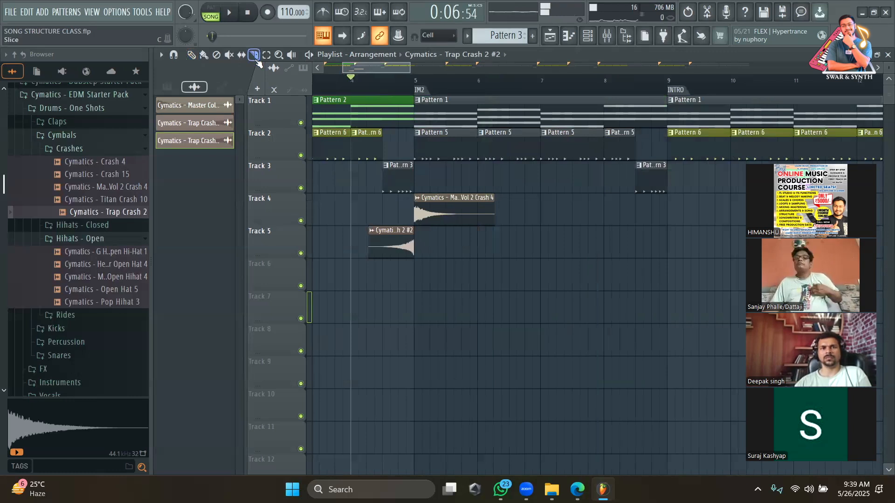
{"action": "left_click_drag", "start_coordinate": [385, 264], "coordinate": [385, 266]}
{"action": "left_click", "coordinate": [266, 54]}
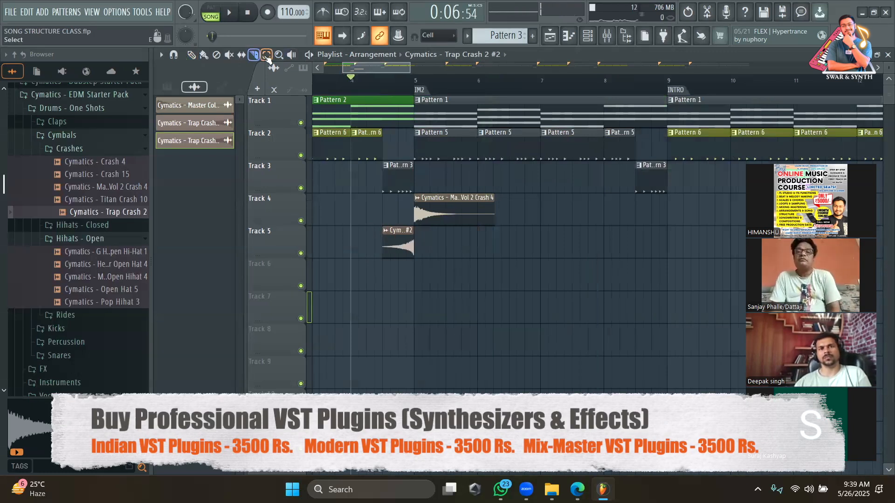
Step: Copy the crash and Trap Crash 2 clip pair on Tracks 4 and 5 to the INTRO at bar 9 and the first HOOK at bar 21
{"action": "left_click_drag", "start_coordinate": [483, 283], "coordinate": [379, 218]}
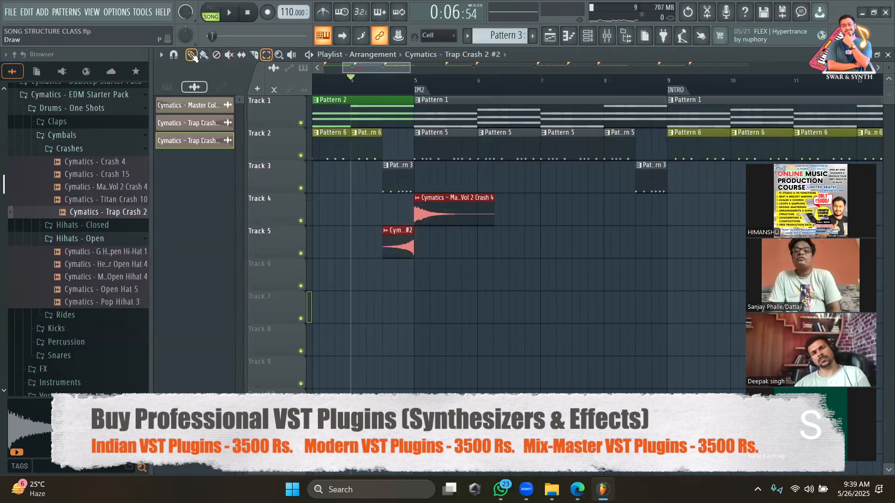
{"action": "left_click_drag", "start_coordinate": [411, 68], "coordinate": [510, 68]}
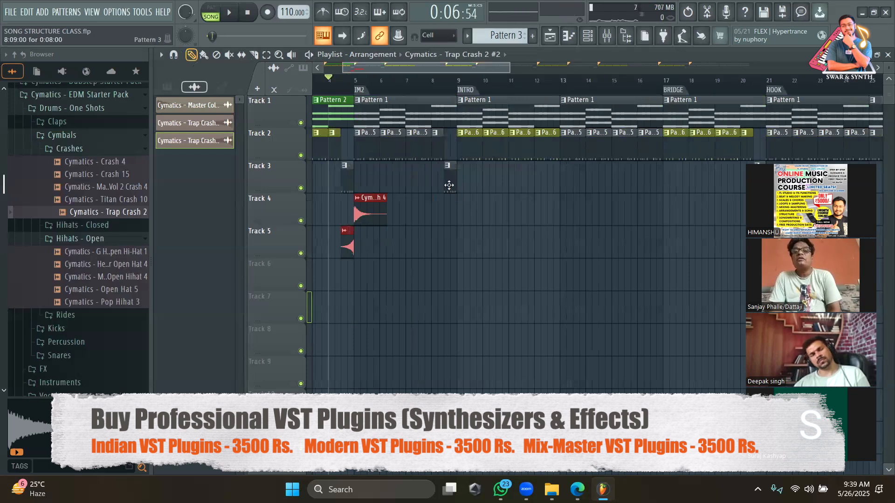
{"action": "left_click_drag", "start_coordinate": [370, 211], "coordinate": [476, 220]}
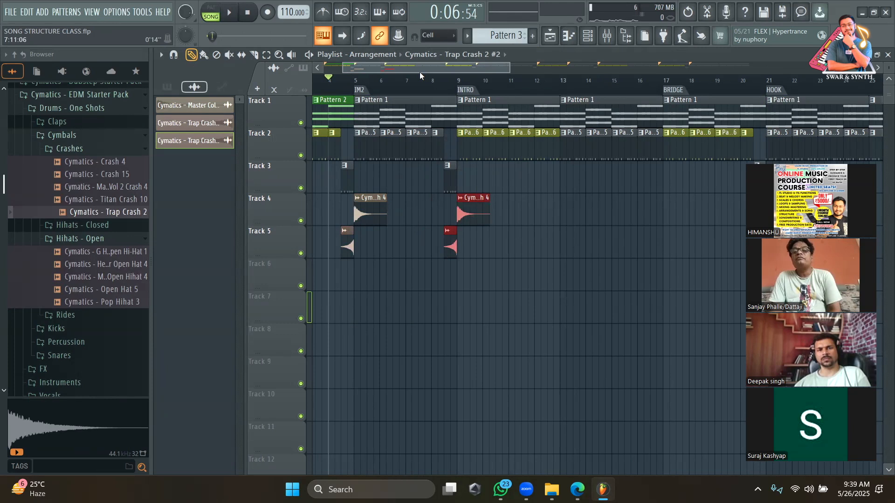
{"action": "left_click_drag", "start_coordinate": [421, 67], "coordinate": [448, 66]}
{"action": "left_click_drag", "start_coordinate": [391, 210], "coordinate": [694, 225]}
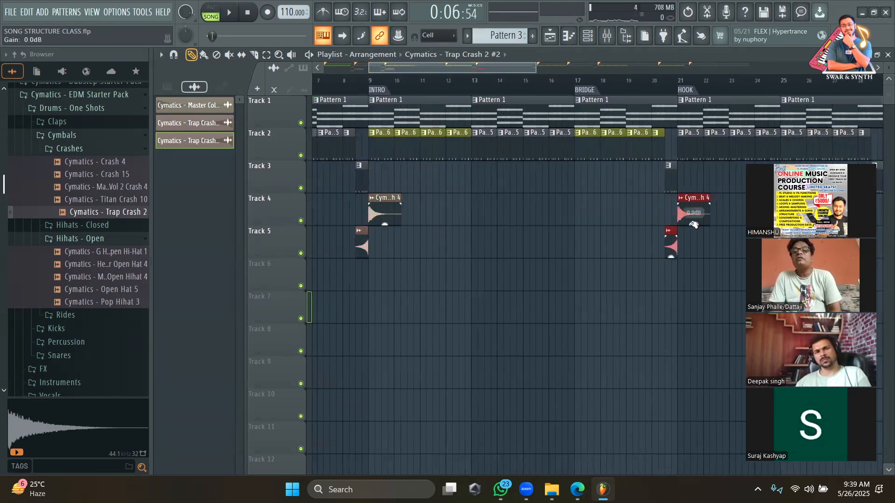
Step: Copy the two crash clips on Tracks 4 and 5 to VM1 at bar 29, VERSE 1 at bar 37 and the second HOOK at bar 49
{"action": "left_click_drag", "start_coordinate": [484, 68], "coordinate": [574, 68]}
{"action": "left_click_drag", "start_coordinate": [405, 214], "coordinate": [598, 214]}
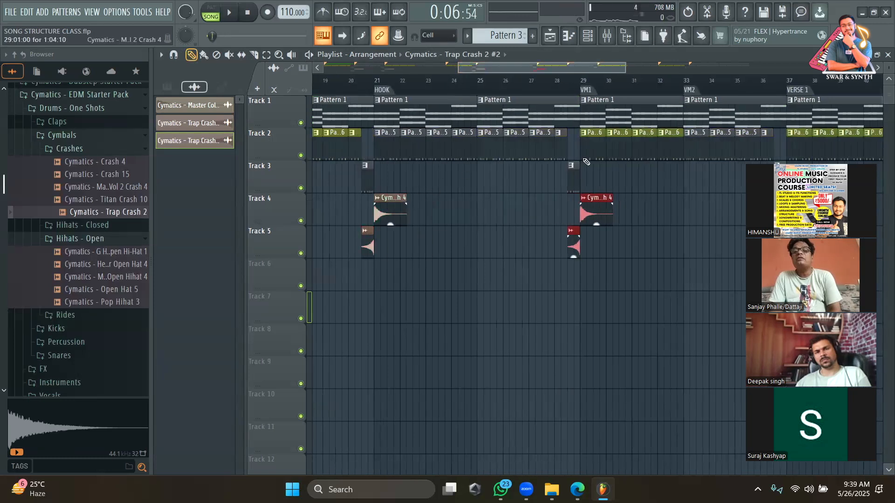
{"action": "left_click_drag", "start_coordinate": [537, 69], "coordinate": [588, 72]}
{"action": "left_click_drag", "start_coordinate": [429, 208], "coordinate": [635, 213]}
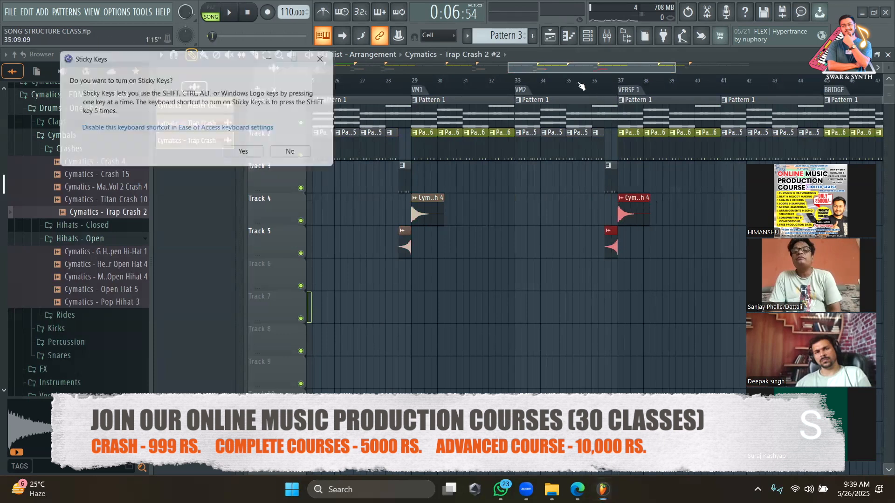
{"action": "left_click", "coordinate": [328, 57]}
{"action": "left_click_drag", "start_coordinate": [556, 70], "coordinate": [648, 69]}
{"action": "left_click_drag", "start_coordinate": [321, 211], "coordinate": [629, 225]}
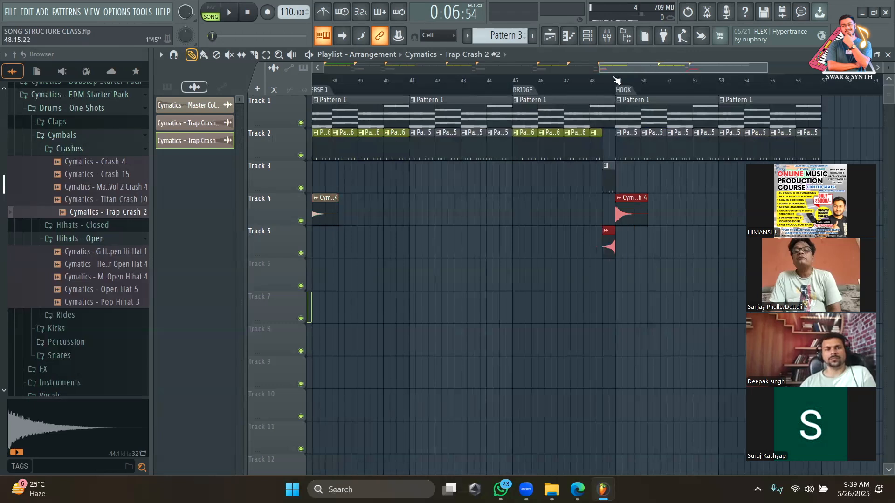
Step: Return the playhead to the song start and briefly play the arrangement
{"action": "left_click_drag", "start_coordinate": [600, 67], "coordinate": [424, 140]}
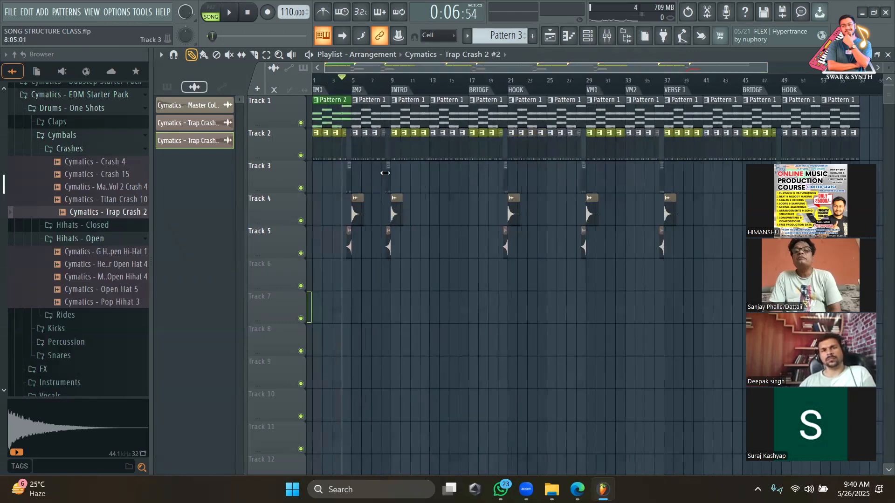
{"action": "left_click_drag", "start_coordinate": [327, 80], "coordinate": [313, 81]}
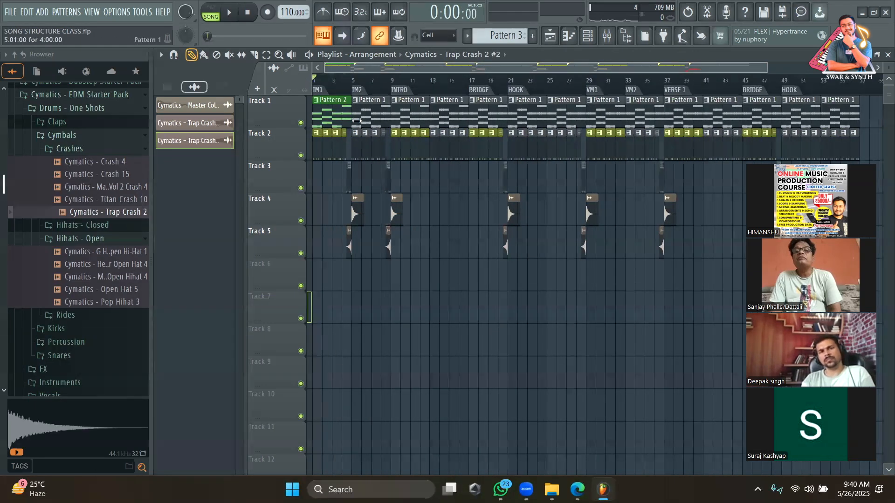
{"action": "key", "text": "space"}
{"action": "key", "text": "space"}
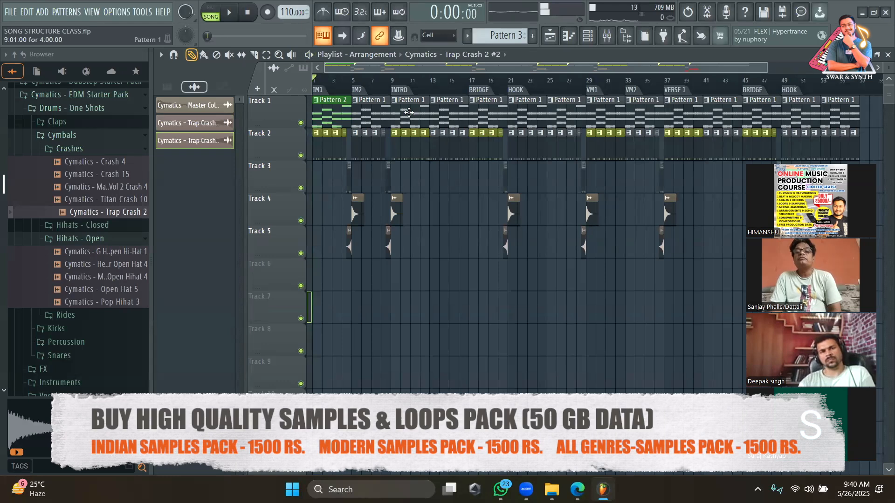
Step: Replace Pattern 1 with Pattern 2 on Track 1 at the INTRO (bar 9) and the first BRIDGE (bar 17)
{"action": "right_click", "coordinate": [403, 116]}
{"action": "left_click", "coordinate": [396, 117]}
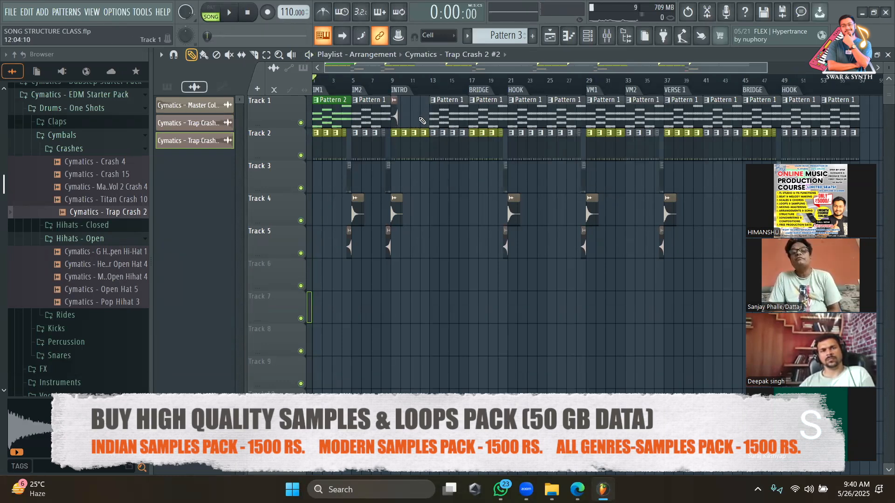
{"action": "left_click", "coordinate": [338, 113]}
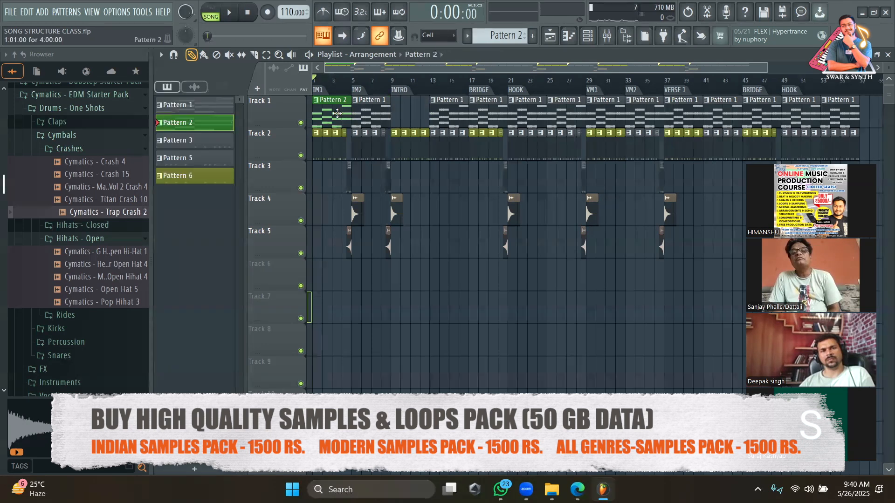
{"action": "left_click", "coordinate": [395, 118]}
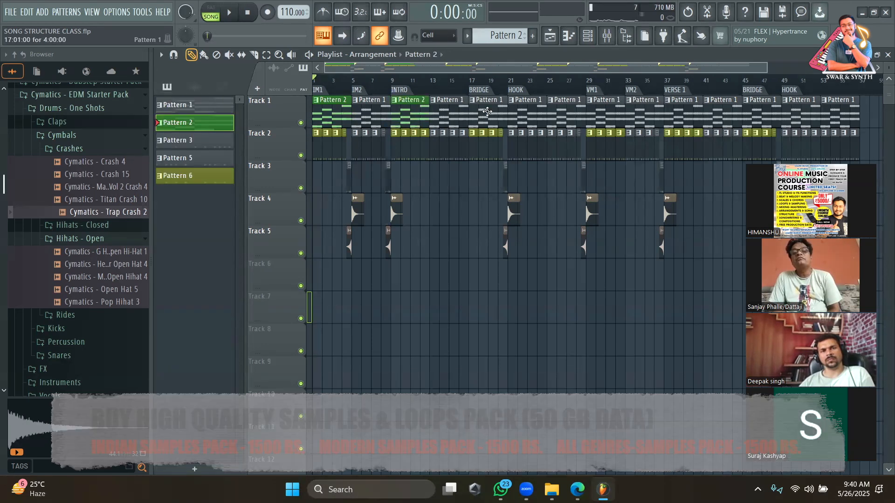
{"action": "right_click", "coordinate": [475, 112]}
{"action": "left_click", "coordinate": [475, 115]}
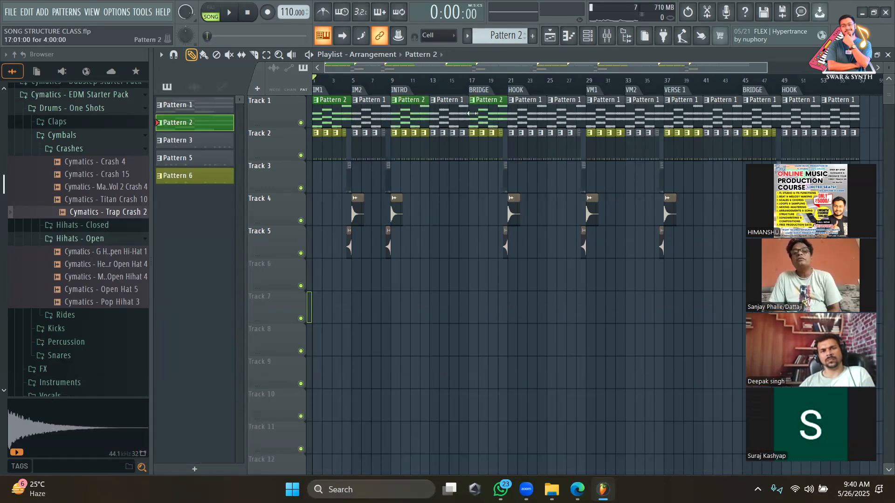
Step: Replace Pattern 1 with Pattern 2 on Track 1 at the start of VM1, VERSE 1 and the second BRIDGE
{"action": "right_click", "coordinate": [599, 116]}
{"action": "left_click", "coordinate": [601, 115]}
{"action": "right_click", "coordinate": [683, 120]}
{"action": "left_click", "coordinate": [682, 119]}
{"action": "left_click_drag", "start_coordinate": [601, 68], "coordinate": [512, 144]}
{"action": "right_click", "coordinate": [632, 120]}
{"action": "left_click", "coordinate": [632, 120]}
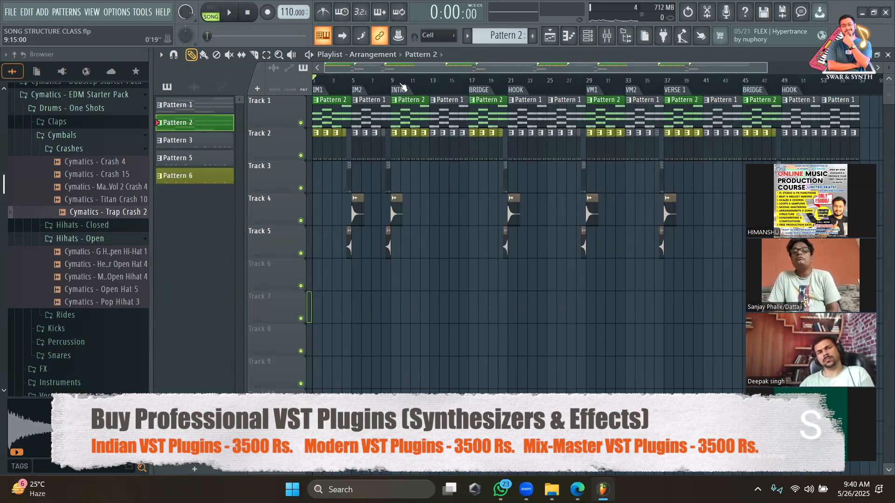
Step: Play the arrangement from just before IM2, stop it, and return the playhead to the song start
{"action": "left_click", "coordinate": [355, 81]}
{"action": "key", "text": "KP_Divide"}
{"action": "key", "text": "space"}
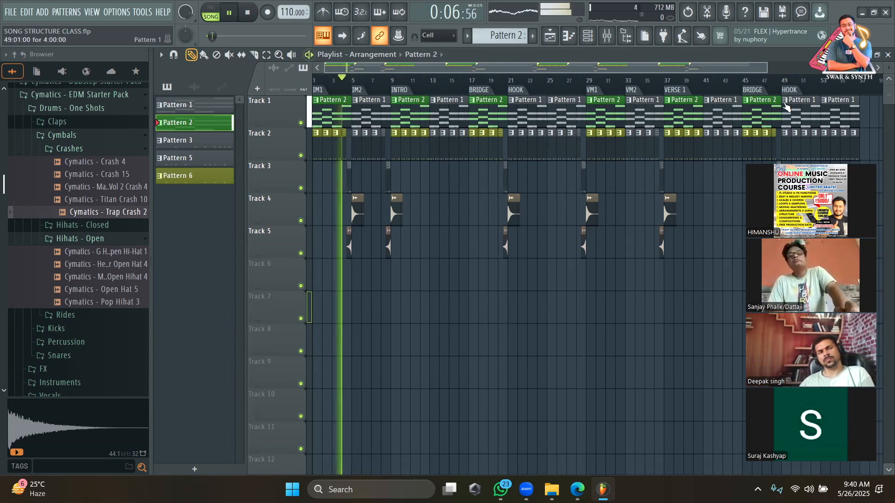
{"action": "left_click_drag", "start_coordinate": [768, 62], "coordinate": [808, 68]}
{"action": "key", "text": "space"}
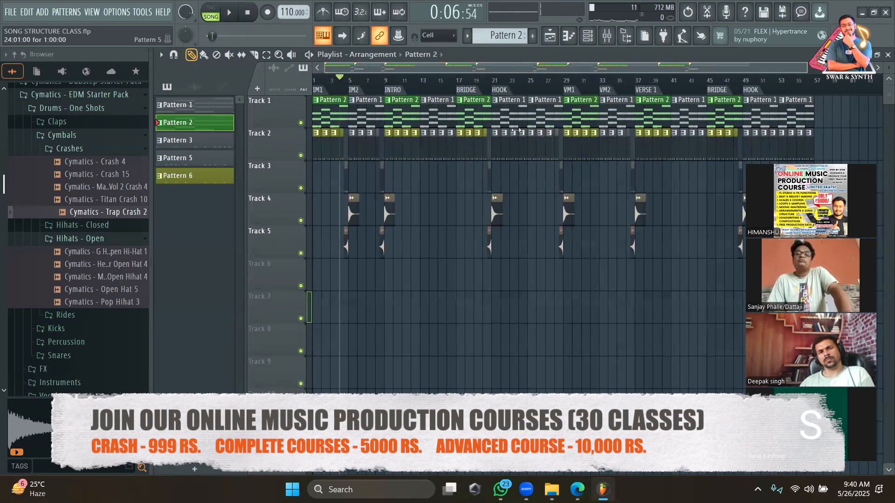
{"action": "left_click_drag", "start_coordinate": [343, 80], "coordinate": [302, 86]}
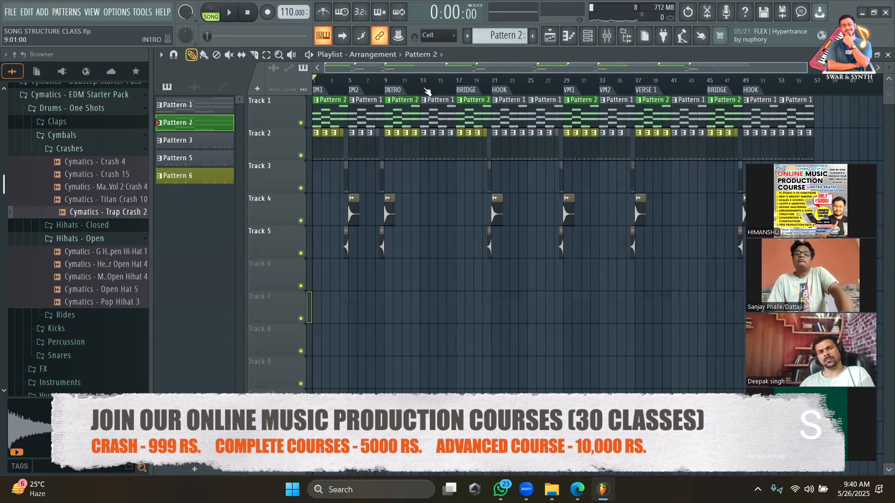
Step: Clone the DUNE 3 #3 channel and switch to the empty Pattern 10
{"action": "left_click", "coordinate": [588, 36]}
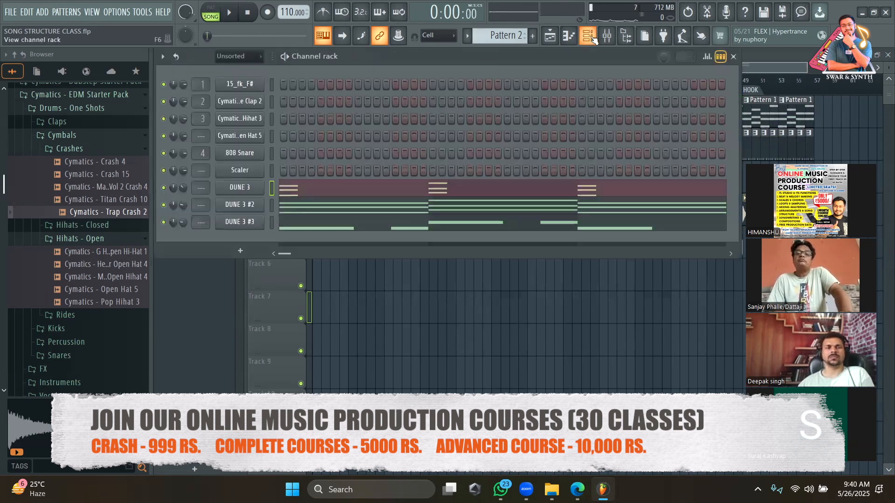
{"action": "right_click", "coordinate": [247, 225]}
{"action": "left_click", "coordinate": [290, 326]}
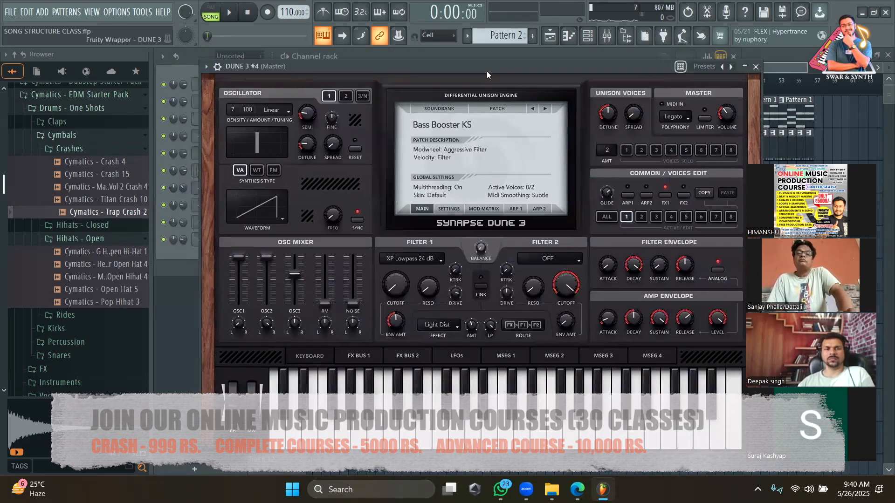
{"action": "left_click_drag", "start_coordinate": [486, 71], "coordinate": [534, 151]}
{"action": "scroll", "coordinate": [507, 35], "scroll_direction": "down", "scroll_amount": 6}
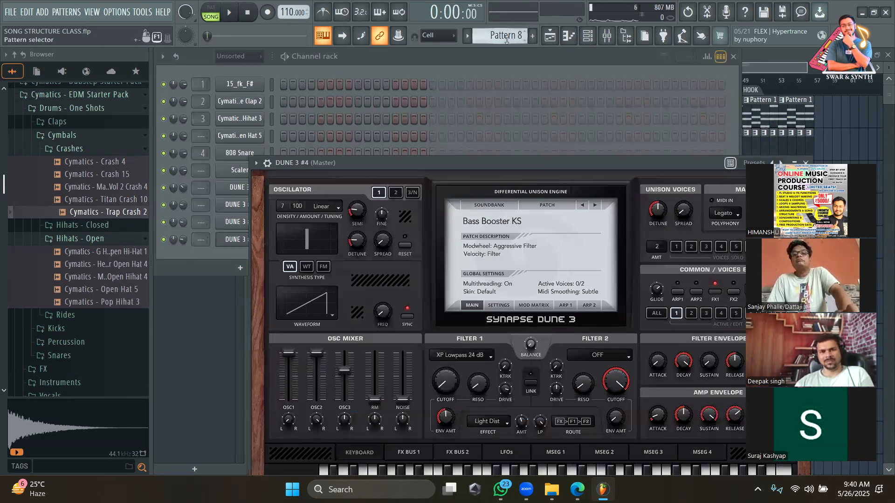
{"action": "left_click_drag", "start_coordinate": [541, 161], "coordinate": [402, 329]}
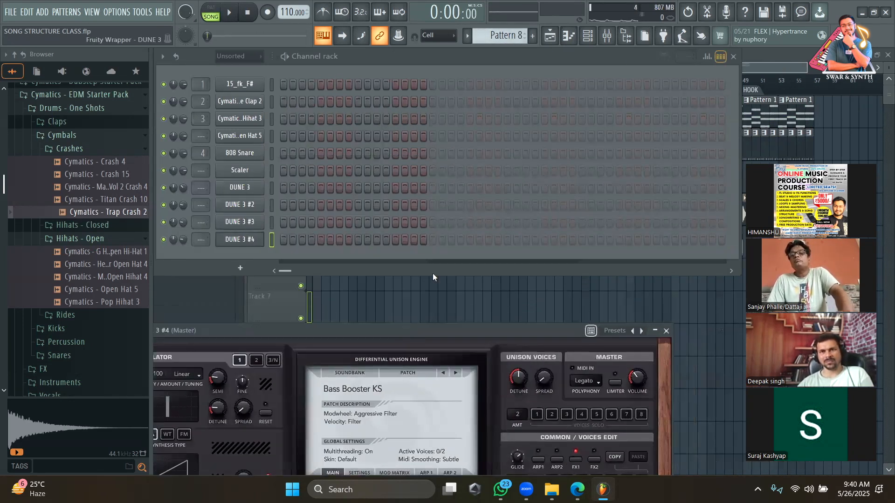
{"action": "scroll", "coordinate": [504, 32], "scroll_direction": "down", "scroll_amount": 2}
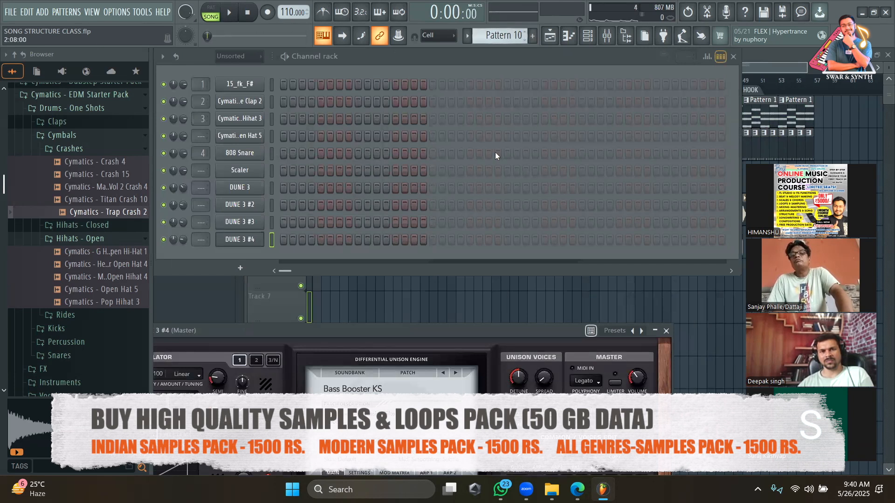
{"action": "left_click_drag", "start_coordinate": [428, 335], "coordinate": [601, 73]}
{"action": "left_click", "coordinate": [530, 111]}
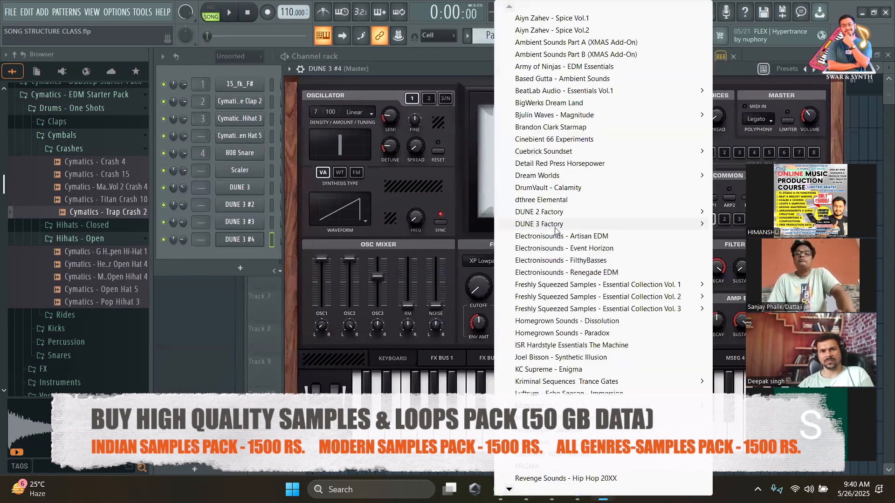
{"action": "mouse_move", "coordinate": [564, 227]}
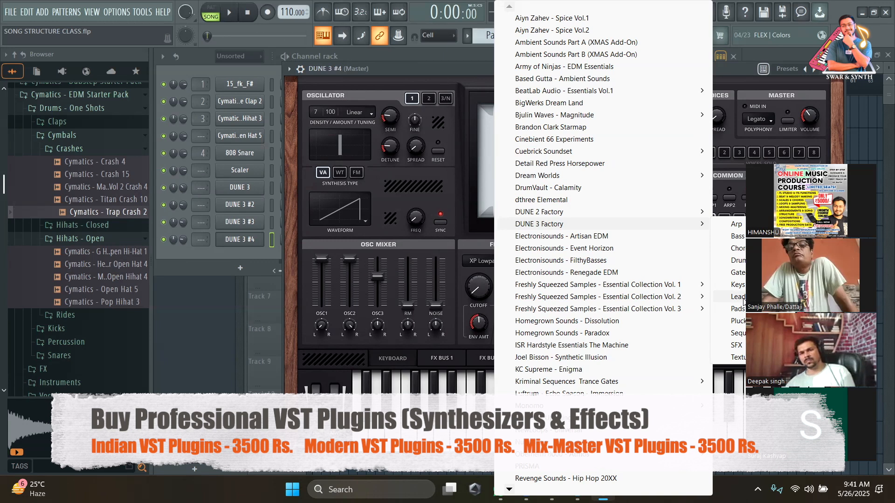
{"action": "left_click", "coordinate": [216, 322]}
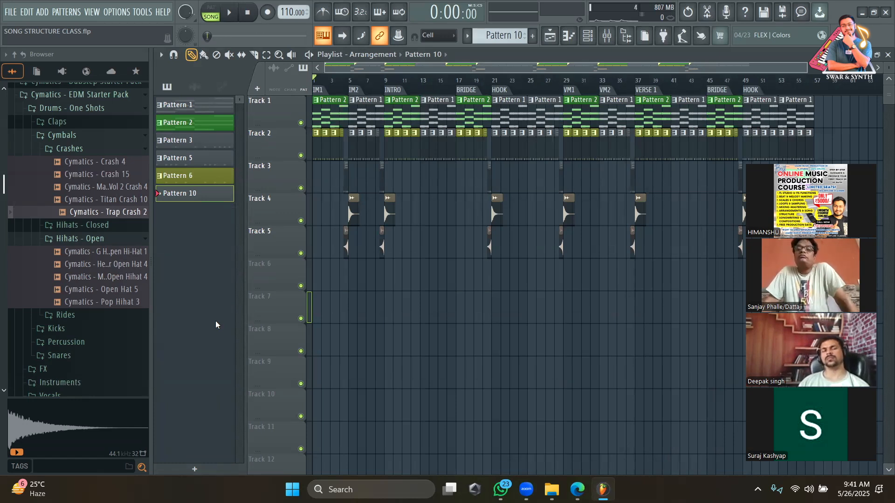
Step: Load a bank from Freshly Squeezed Samples - Essential Collection Vol. 1 into the DUNE 3 #4 synth
{"action": "left_click", "coordinate": [587, 35]}
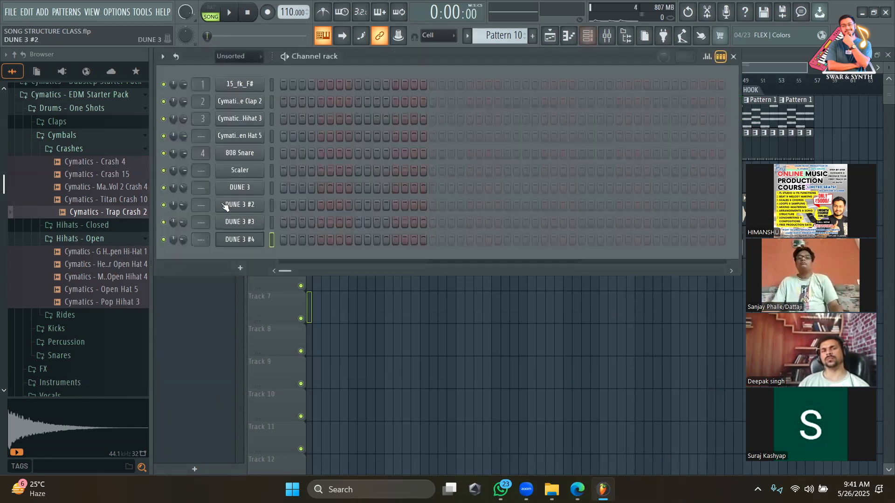
{"action": "left_click", "coordinate": [241, 242]}
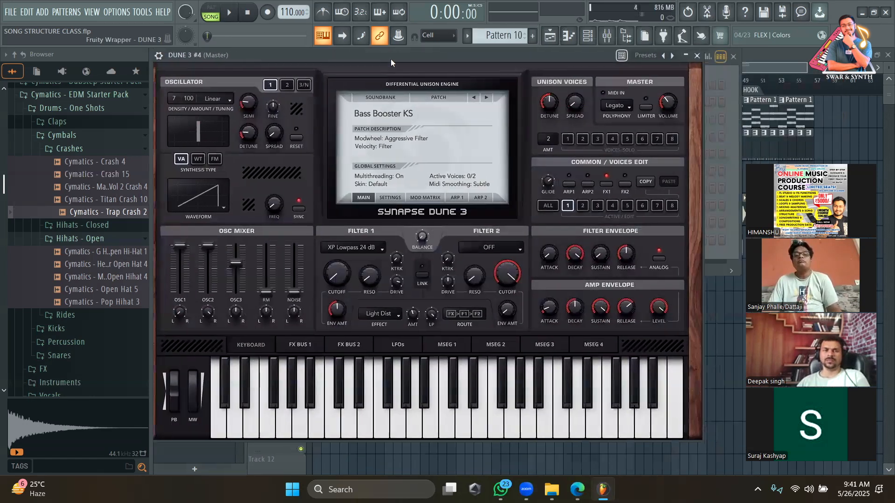
{"action": "left_click", "coordinate": [386, 97]}
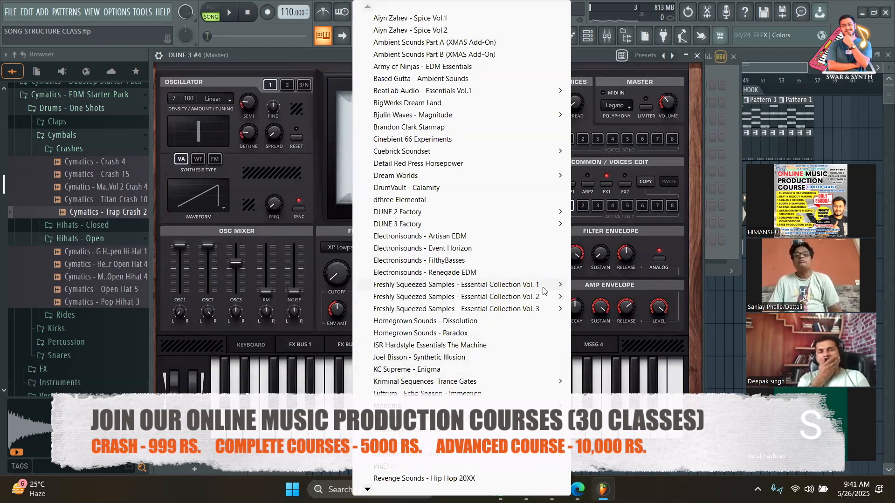
{"action": "mouse_move", "coordinate": [543, 289]}
{"action": "left_click", "coordinate": [597, 286]}
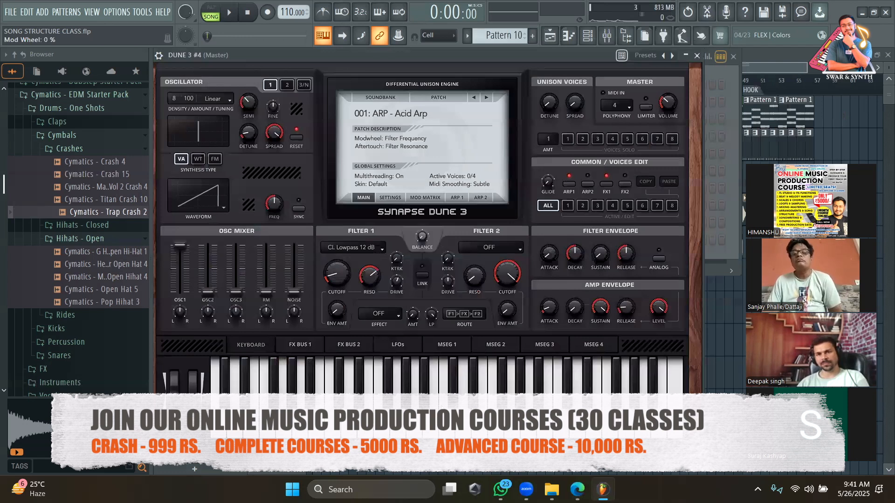
Step: Audition the patches ARP - Acid Arp, ARP - Angry and ARP - Blades with test notes, leaving ARP - Blades loaded
{"action": "key", "text": "z"}
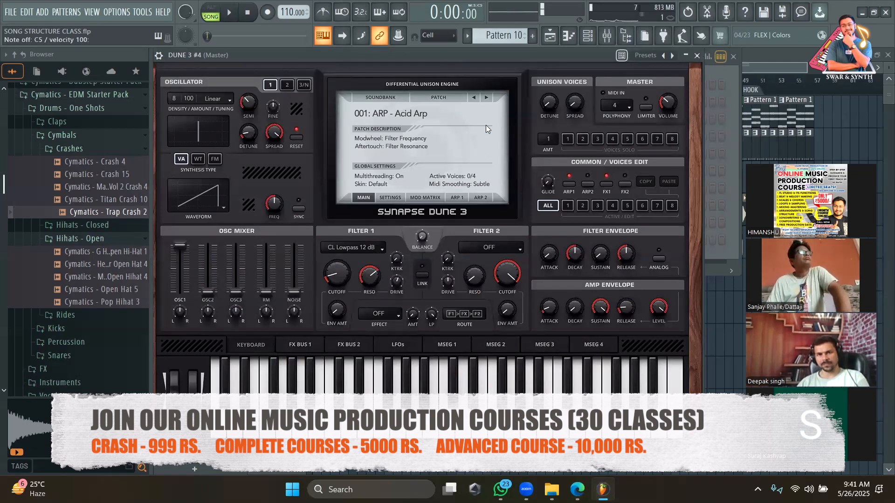
{"action": "left_click", "coordinate": [486, 97]}
{"action": "key", "text": "n"}
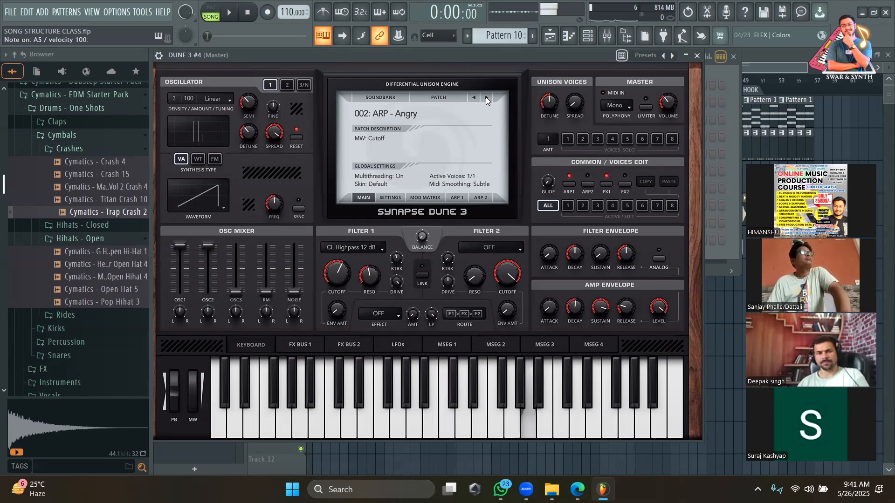
{"action": "left_click", "coordinate": [485, 97]}
{"action": "key", "text": "n"}
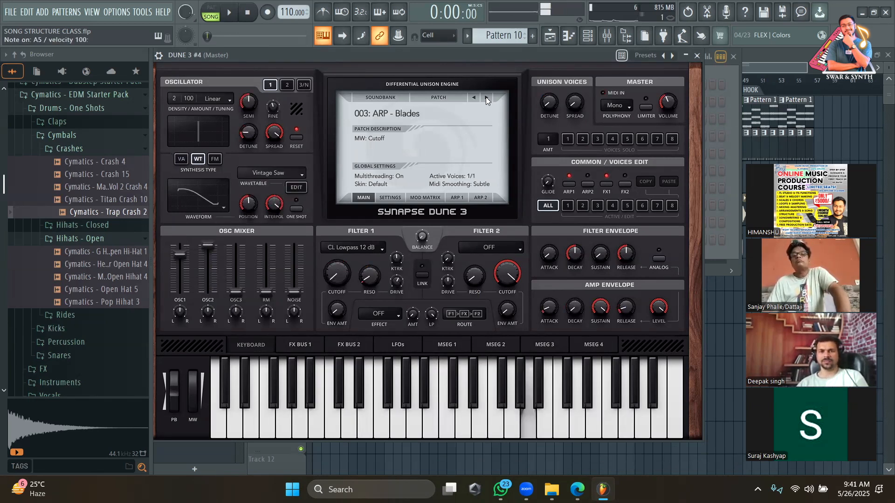
Step: Move the DUNE 3 #4 window clear of the channel rack and switch to Pattern 1
{"action": "left_click_drag", "start_coordinate": [448, 57], "coordinate": [640, 245]}
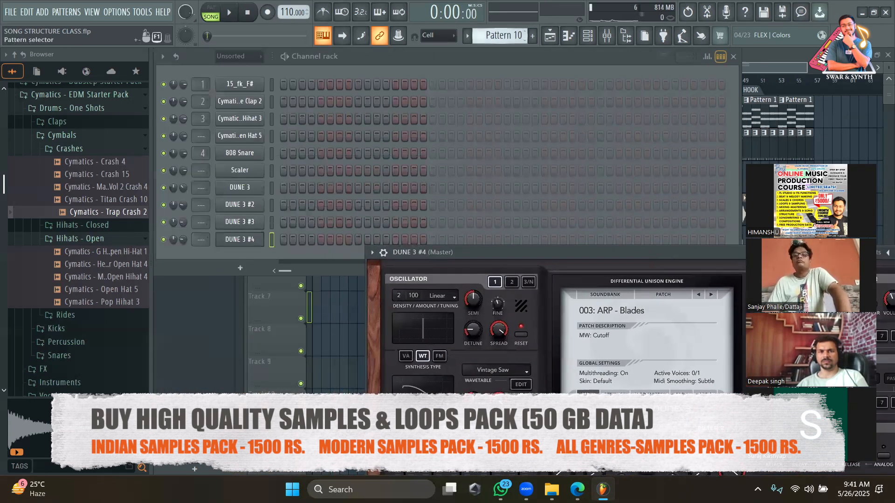
{"action": "scroll", "coordinate": [502, 35], "scroll_direction": "up", "scroll_amount": 9}
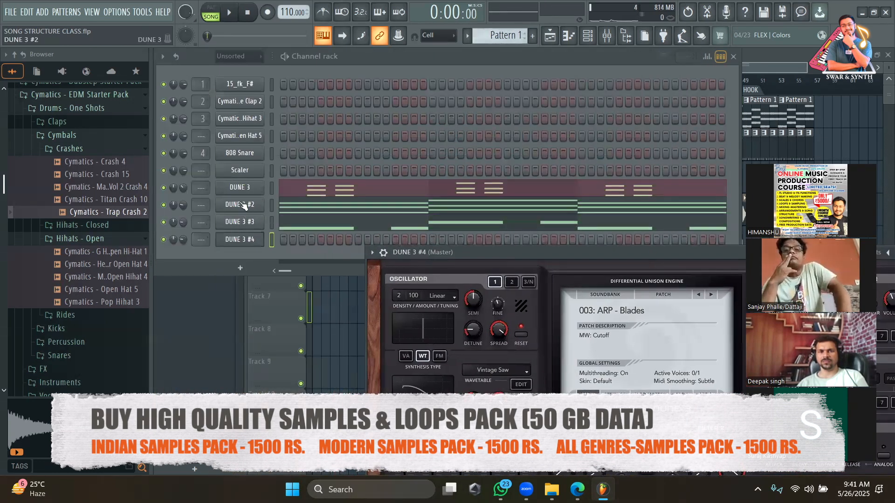
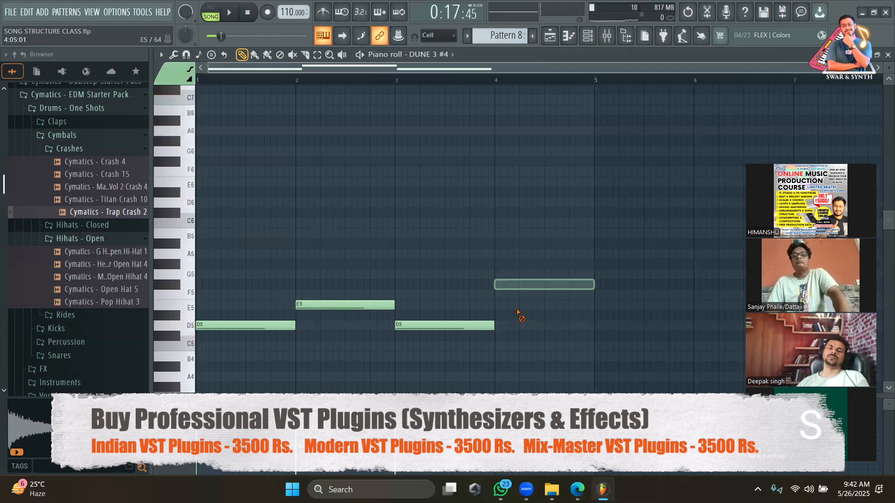
Step: Erase the notes after the first D5 in Pattern 8, lengthen that D5 to four bars, and return to the playlist
{"action": "right_click", "coordinate": [368, 300]}
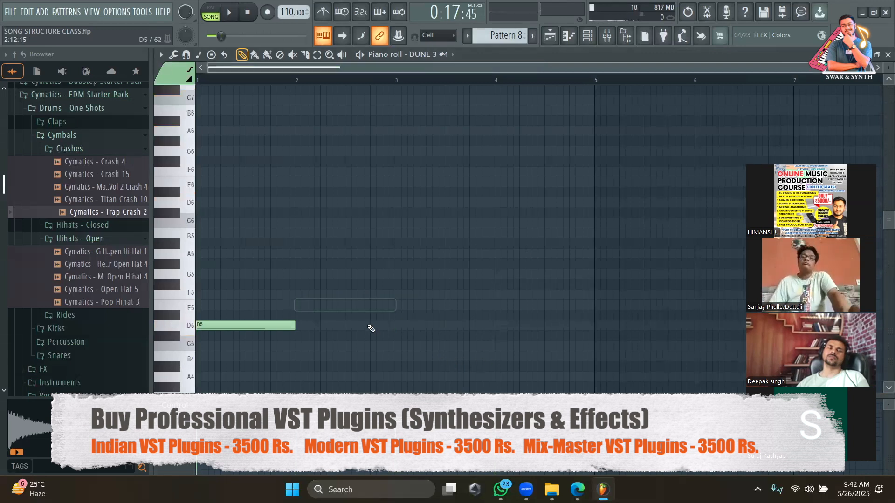
{"action": "left_click_drag", "start_coordinate": [295, 328], "coordinate": [592, 322]}
{"action": "left_click", "coordinate": [569, 39]}
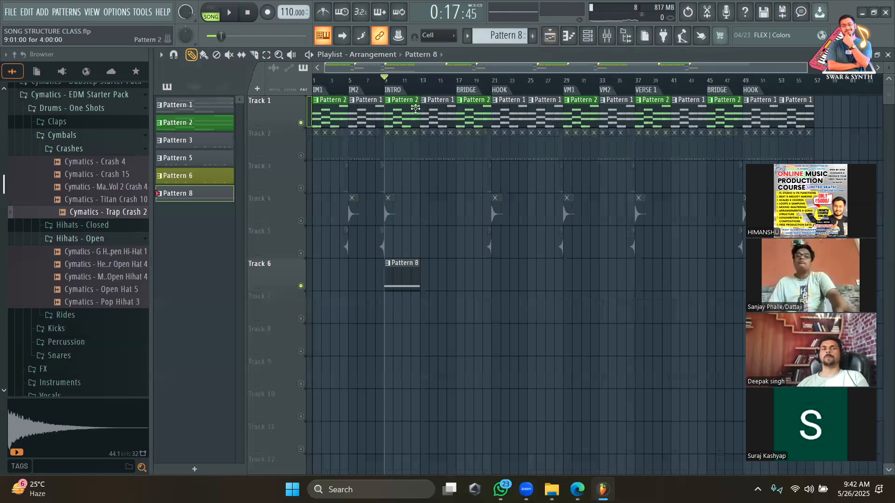
Step: Play Tracks 1 and 6 together from INTRO, stop, and unmute all the other tracks
{"action": "key", "text": "space"}
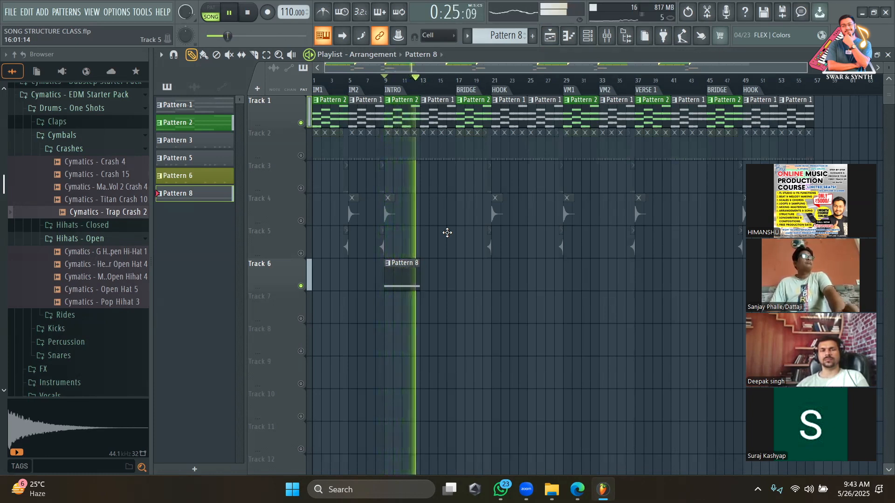
{"action": "key", "text": "space"}
{"action": "right_click", "coordinate": [302, 287]}
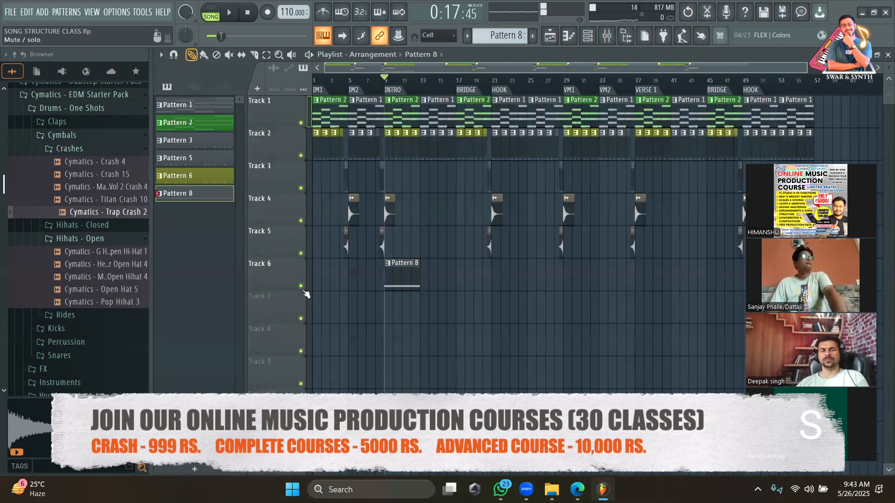
Step: Try Pattern 8 clips on Track 6 under IM1 and IM2 while playing the arrangement from the start
{"action": "left_click_drag", "start_coordinate": [367, 289], "coordinate": [235, 284]}
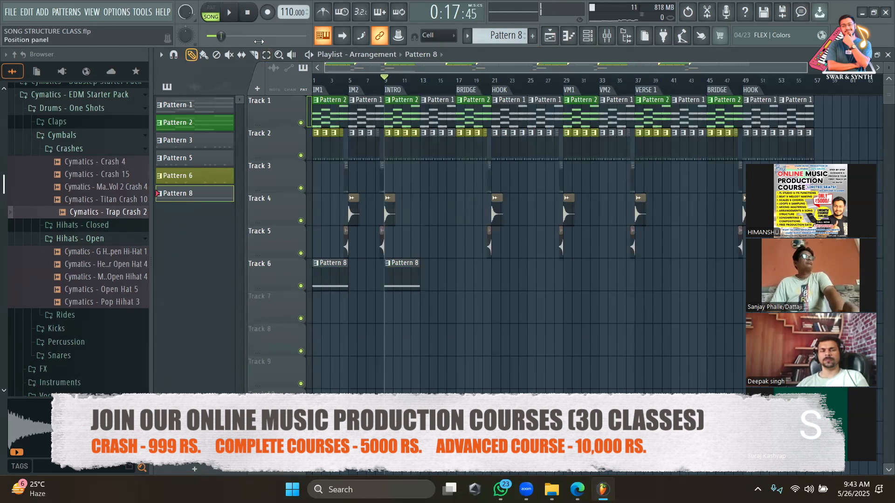
{"action": "key", "text": "space"}
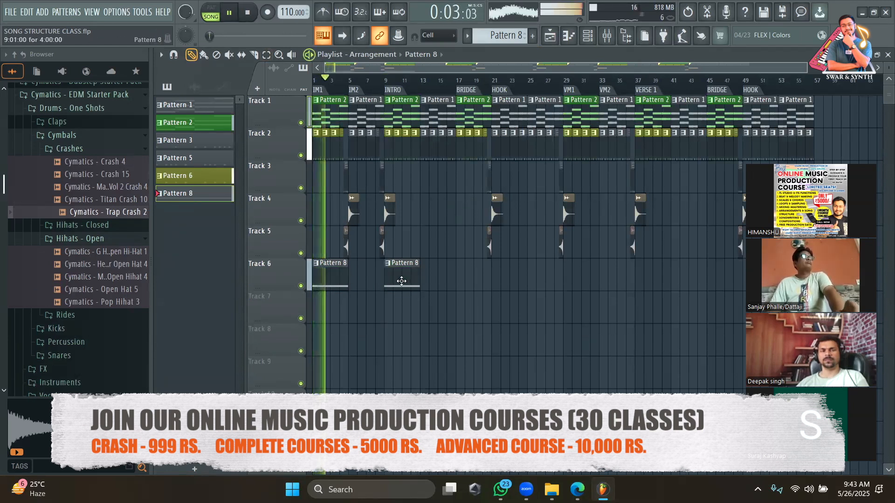
{"action": "left_click", "coordinate": [358, 280]}
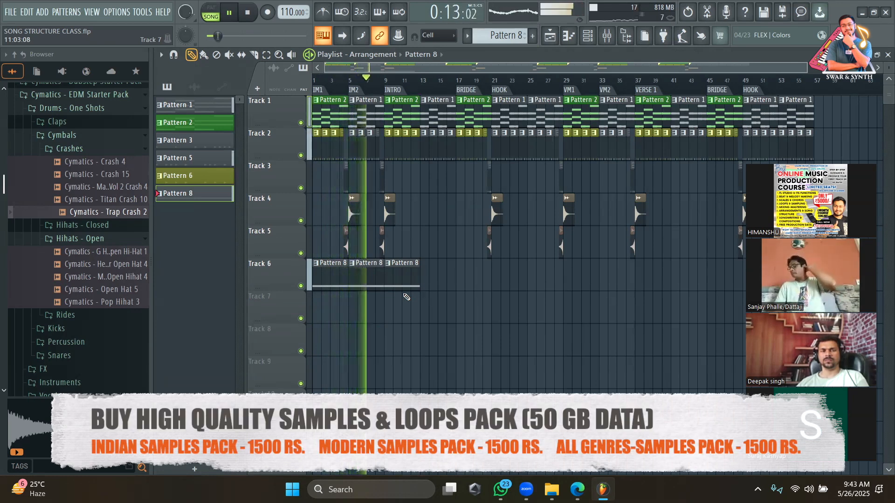
{"action": "key", "text": "space"}
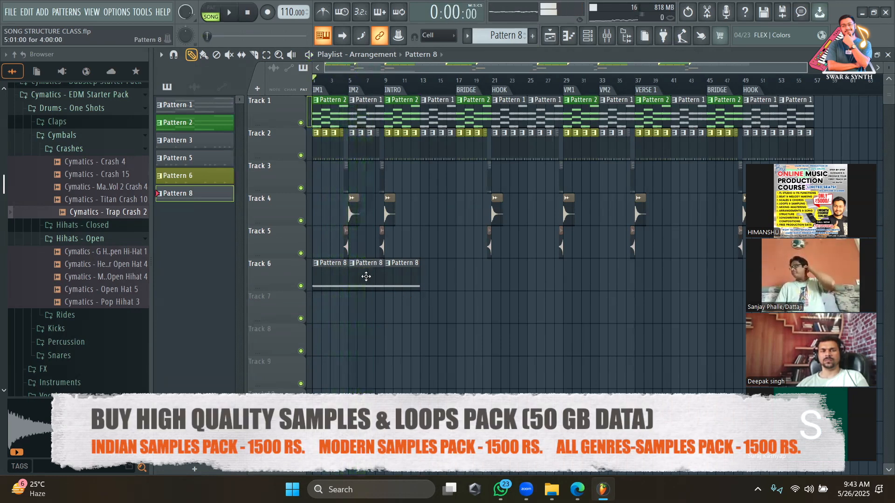
Step: Check the notes of Pattern 8 and remove all of its clips from Track 6
{"action": "double_click", "coordinate": [370, 285]}
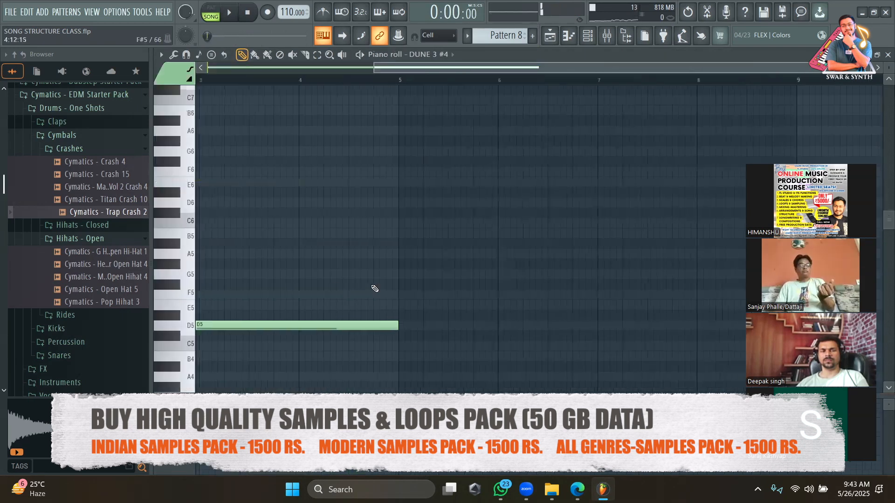
{"action": "left_click", "coordinate": [550, 39]}
{"action": "left_click", "coordinate": [368, 291]}
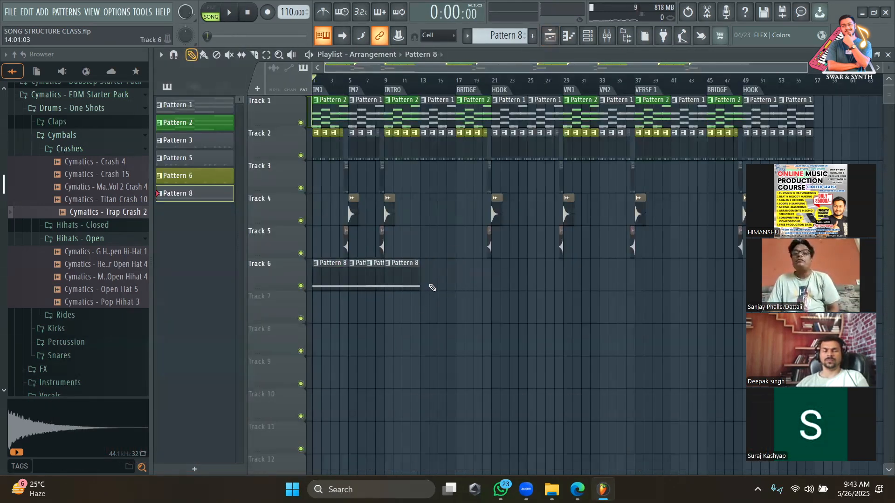
{"action": "left_click_drag", "start_coordinate": [429, 285], "coordinate": [339, 281]}
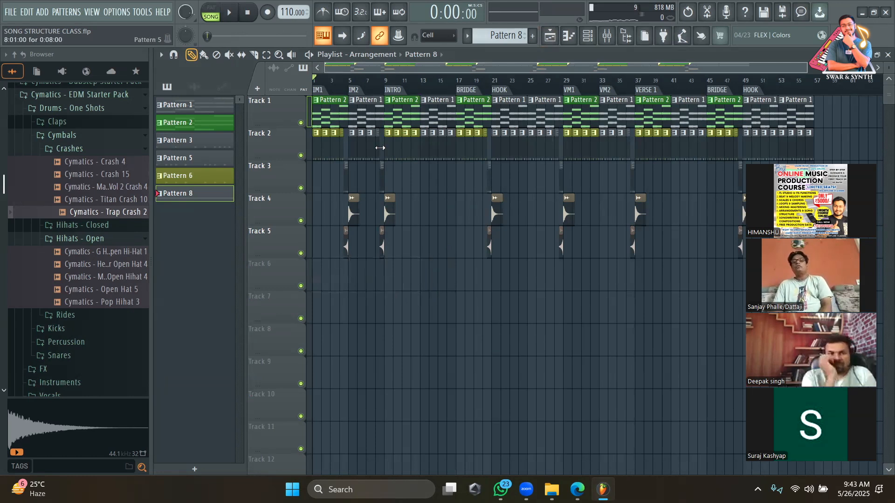
Step: Place two Pattern 8 clips on Track 6 under each HOOK section, at bars 21, 25, 49 and 53
{"action": "left_click", "coordinate": [356, 84]}
{"action": "left_click", "coordinate": [492, 80]}
{"action": "left_click", "coordinate": [495, 278]}
{"action": "left_click", "coordinate": [534, 278]}
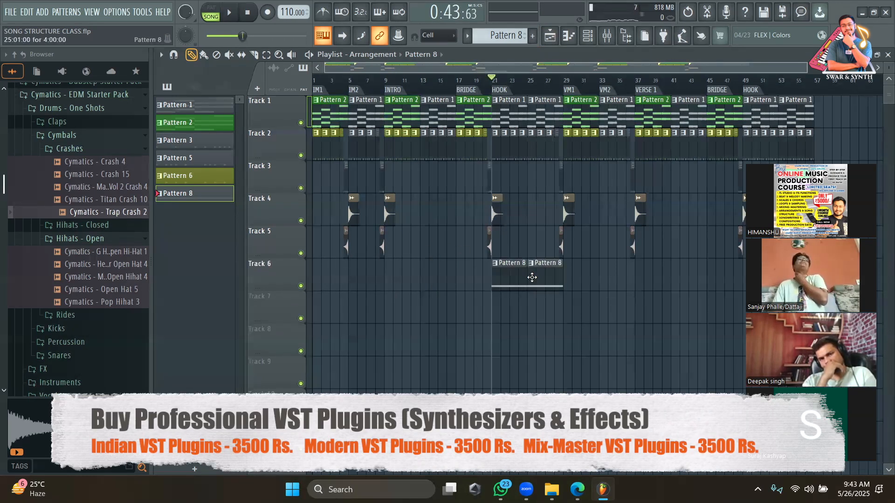
{"action": "left_click_drag", "start_coordinate": [522, 64], "coordinate": [635, 72]}
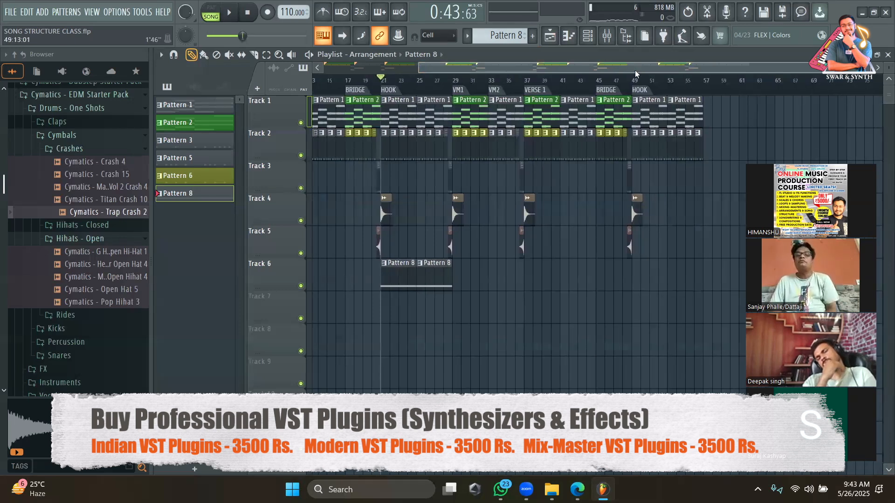
{"action": "left_click", "coordinate": [633, 76]}
{"action": "left_click", "coordinate": [642, 278]}
{"action": "left_click", "coordinate": [671, 277]}
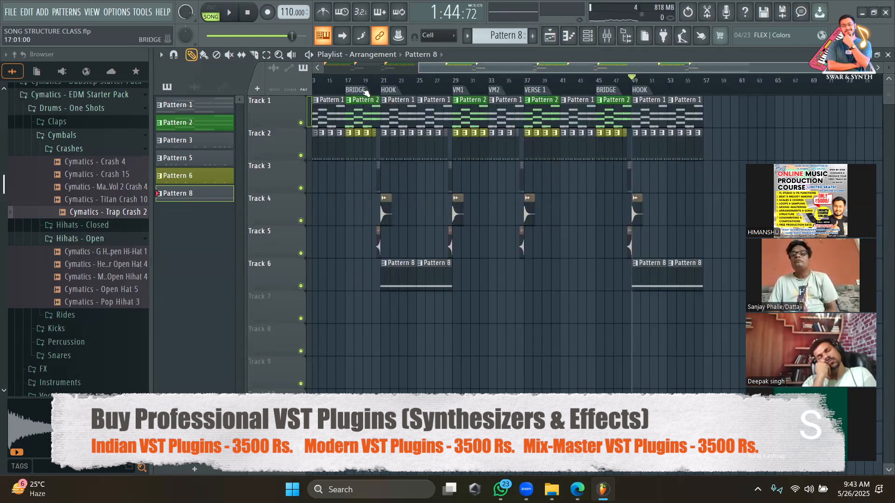
Step: Add Pattern 8 clips on Track 6 under IM2, VM2 and the second halves of INTRO and VERSE 1
{"action": "scroll", "coordinate": [479, 235], "scroll_direction": "up", "scroll_amount": 4}
{"action": "left_click", "coordinate": [350, 278]}
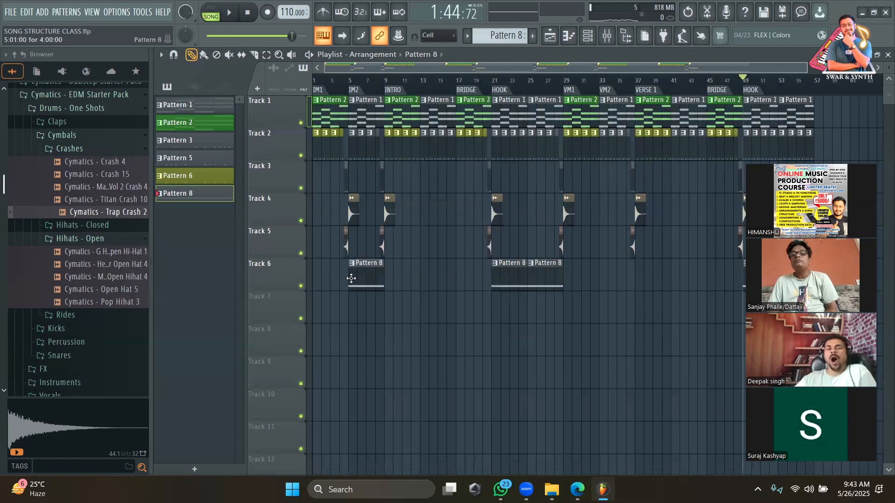
{"action": "left_click", "coordinate": [424, 278]}
{"action": "scroll", "coordinate": [476, 72], "scroll_direction": "down", "scroll_amount": 3}
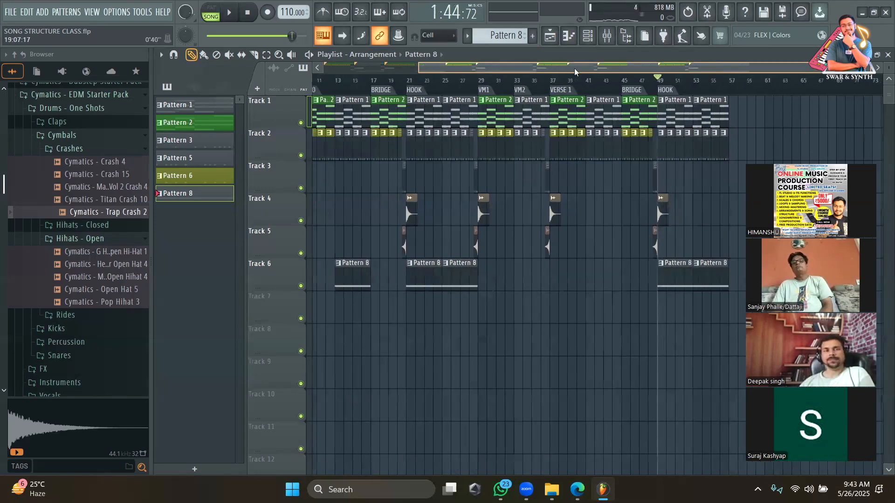
{"action": "left_click", "coordinate": [478, 273]}
{"action": "left_click", "coordinate": [549, 272]}
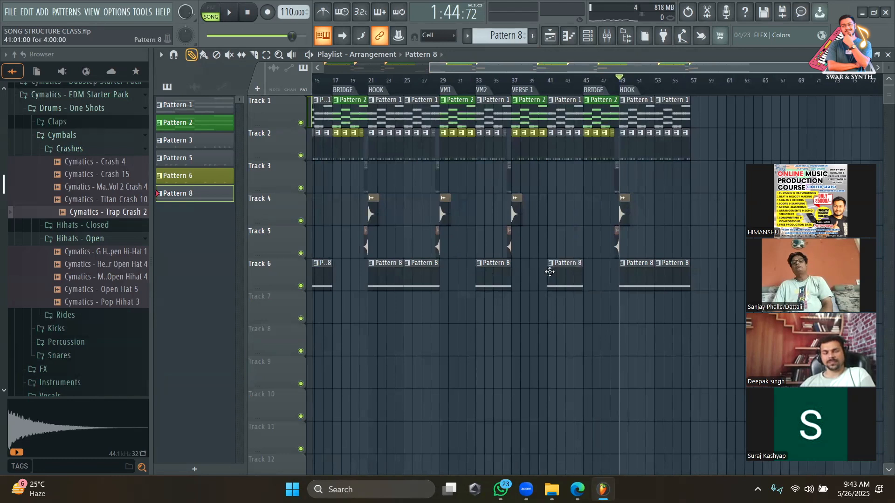
Step: Play the arrangement from bar 20 into the first HOOK section, then stop it
{"action": "scroll", "coordinate": [566, 71], "scroll_direction": "up", "scroll_amount": 3}
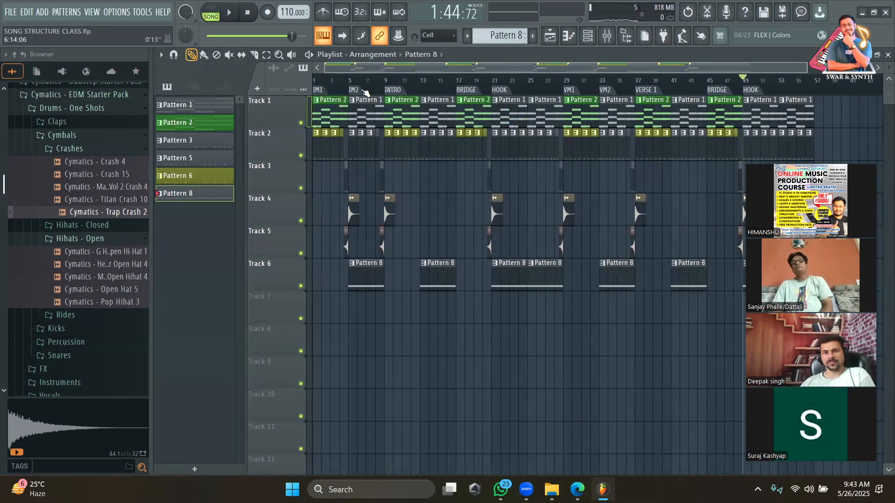
{"action": "left_click", "coordinate": [480, 81]}
{"action": "key", "text": "space"}
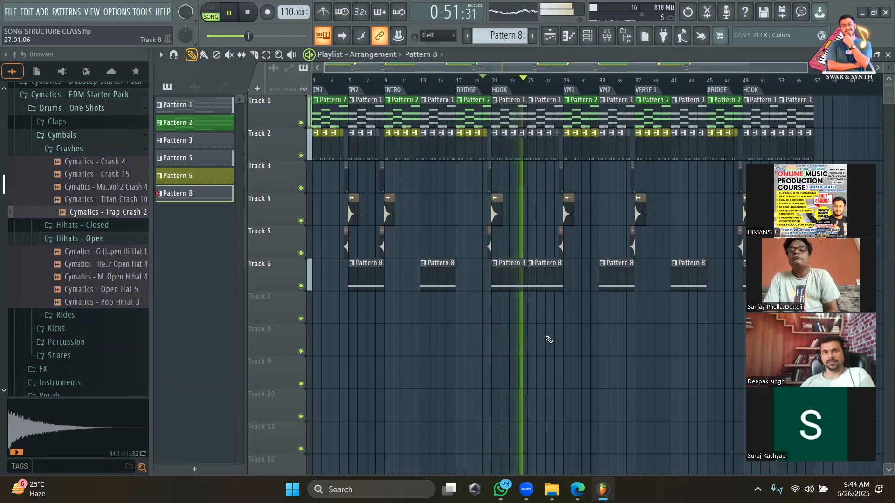
{"action": "key", "text": "space"}
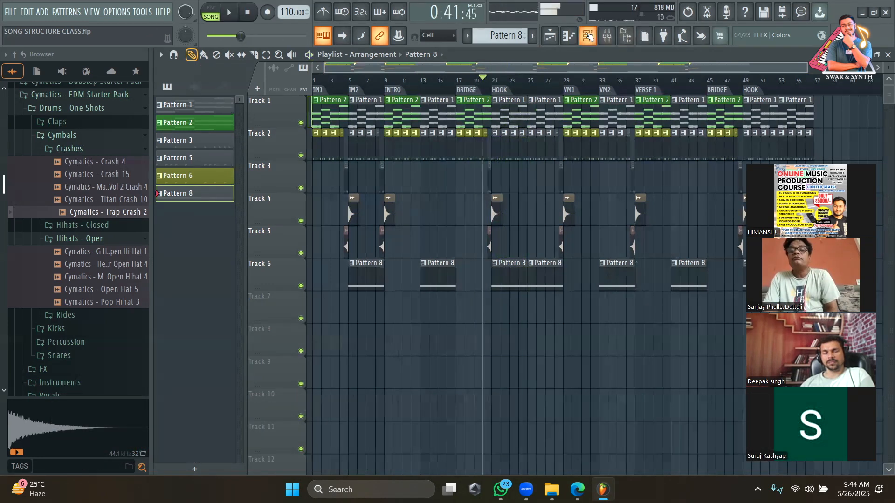
Step: Search the generator plugins for SWAR and add SwarPlug as a new channel
{"action": "left_click", "coordinate": [588, 37]}
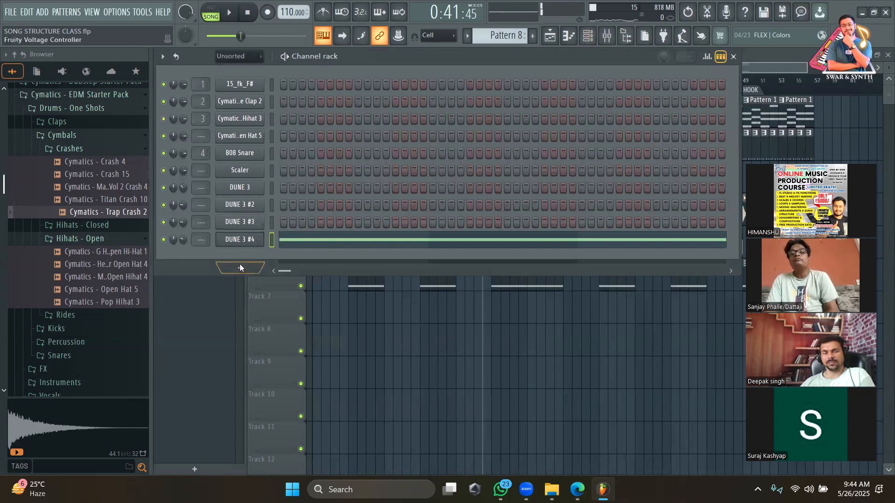
{"action": "left_click", "coordinate": [208, 269]}
{"action": "left_click", "coordinate": [209, 267]}
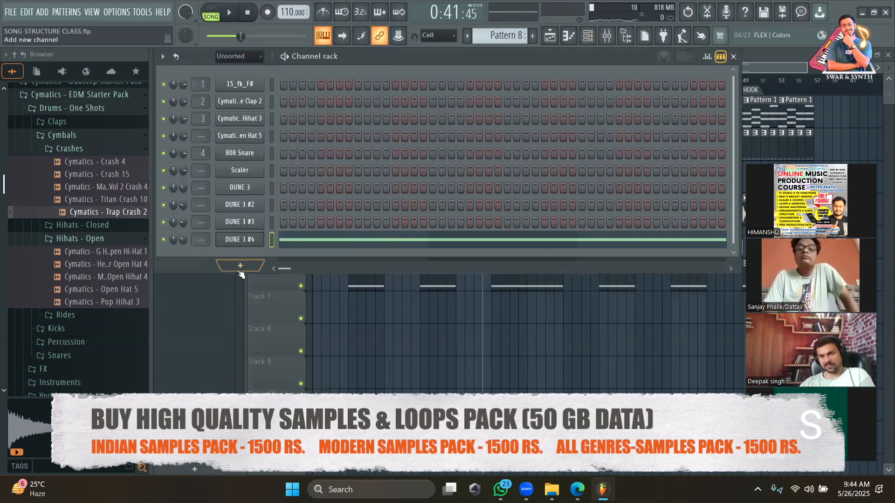
{"action": "left_click", "coordinate": [237, 267]}
{"action": "left_click", "coordinate": [288, 19]}
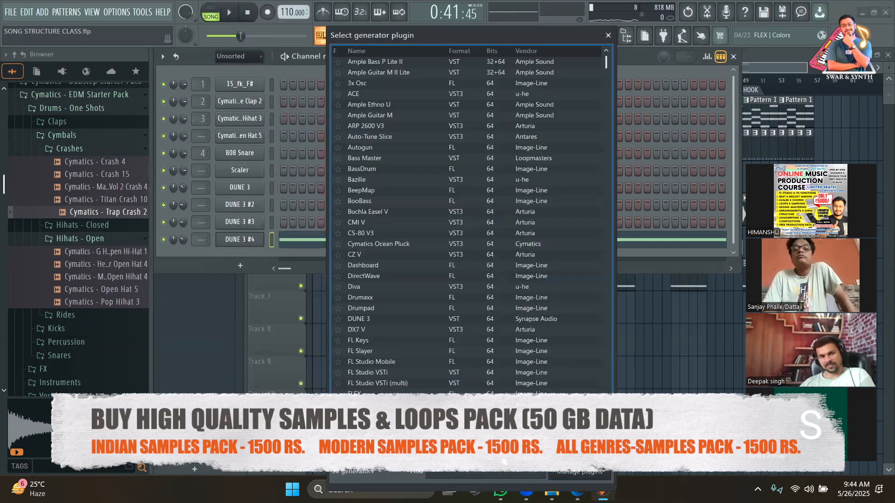
{"action": "type", "text": "SWAR"}
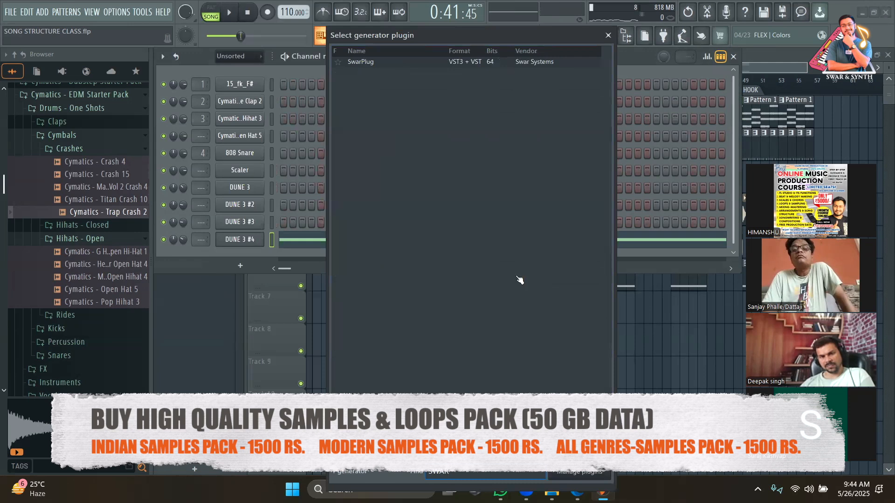
{"action": "double_click", "coordinate": [432, 62]}
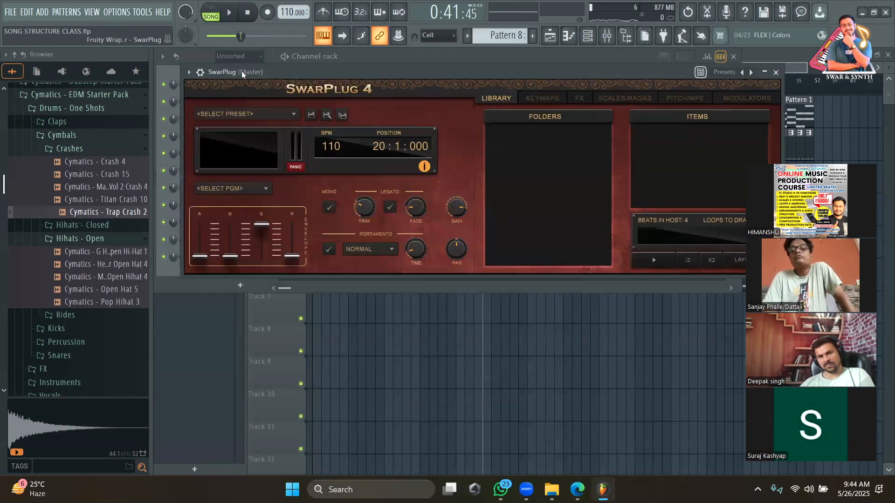
Step: Load the SARANGI preset into the SwarPlug channel
{"action": "left_click", "coordinate": [189, 72]}
{"action": "mouse_move", "coordinate": [205, 103]}
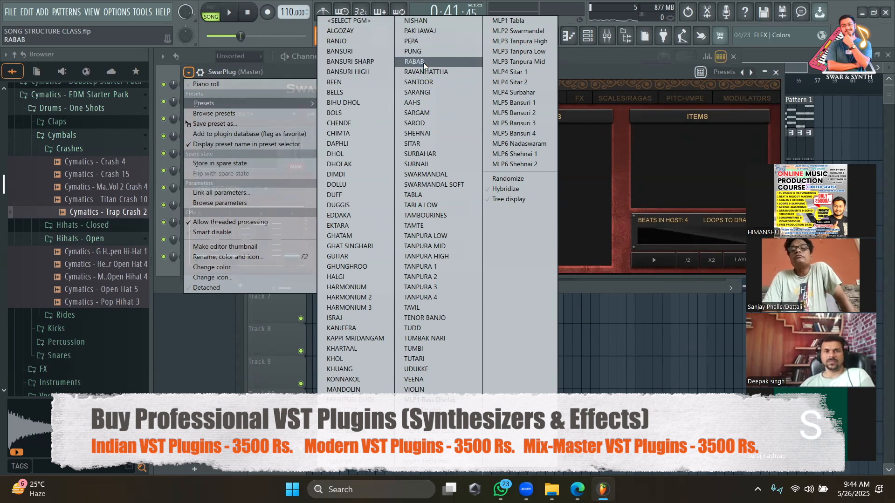
{"action": "left_click", "coordinate": [425, 92]}
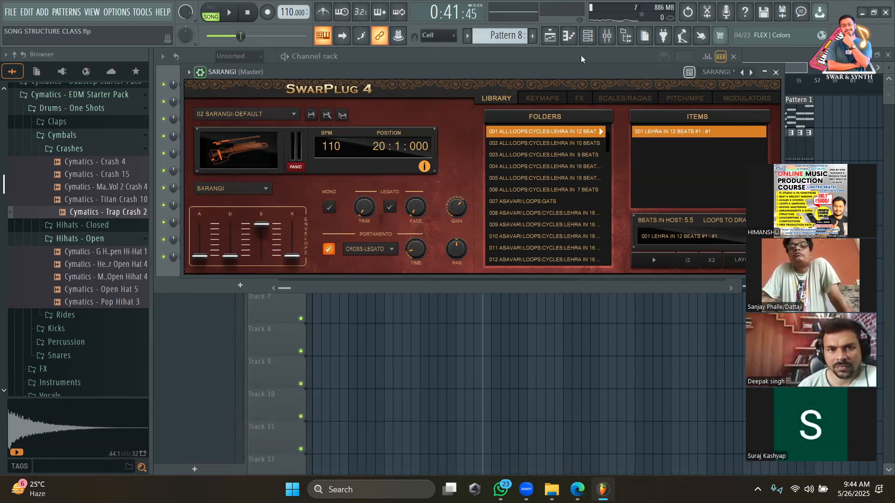
Step: Reopen the SwarPlug channel from the channel rack and load the SANTOOR preset
{"action": "left_click", "coordinate": [607, 35]}
{"action": "left_click", "coordinate": [587, 36]}
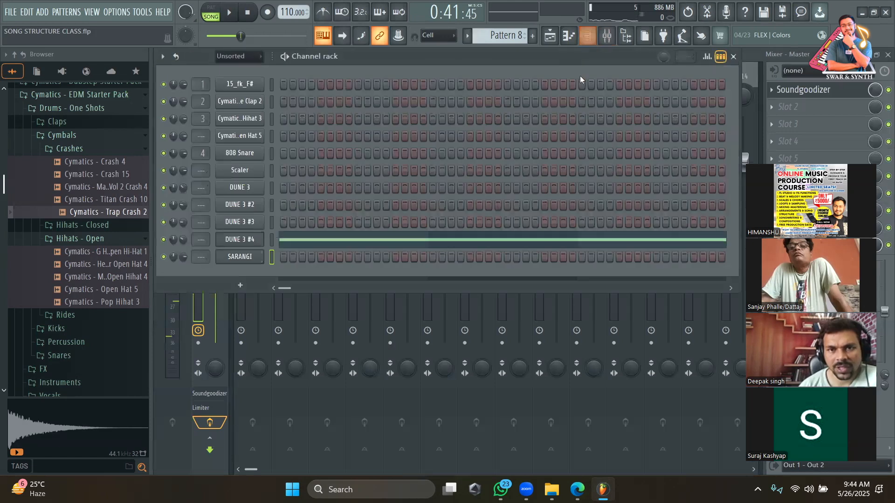
{"action": "left_click", "coordinate": [587, 36]}
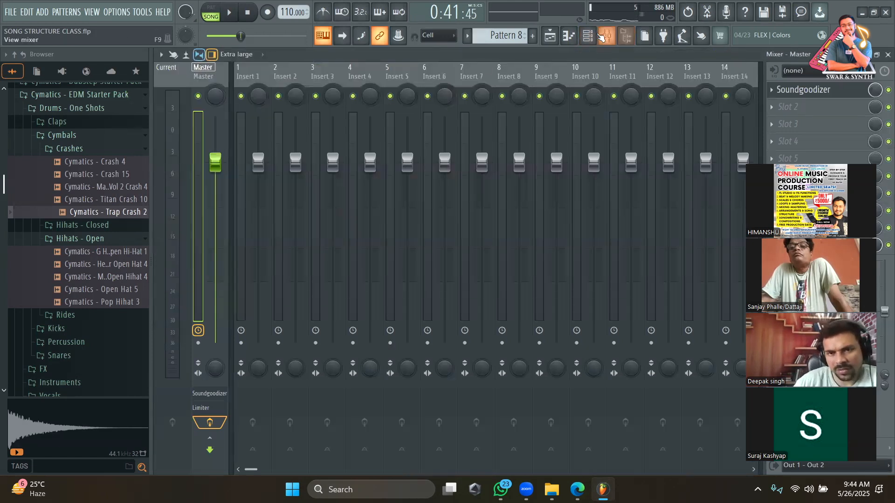
{"action": "left_click", "coordinate": [625, 36]}
{"action": "left_click", "coordinate": [243, 259]}
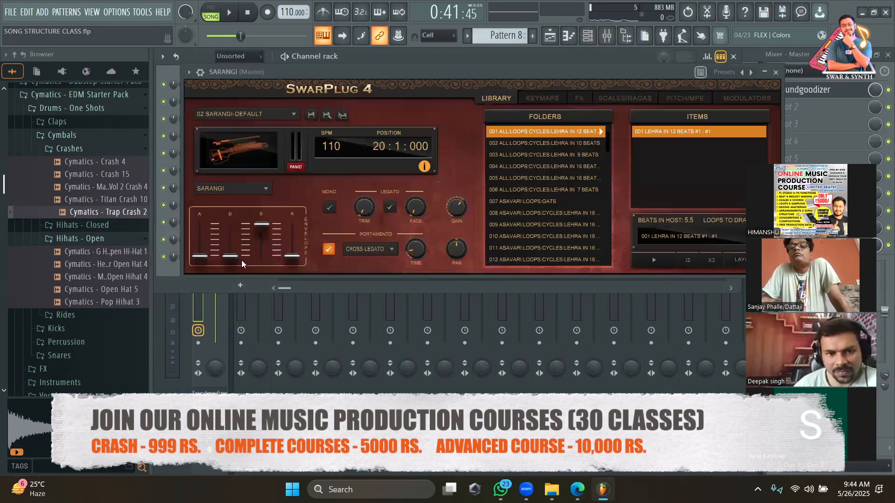
{"action": "left_click", "coordinate": [189, 71]}
{"action": "mouse_move", "coordinate": [251, 103]}
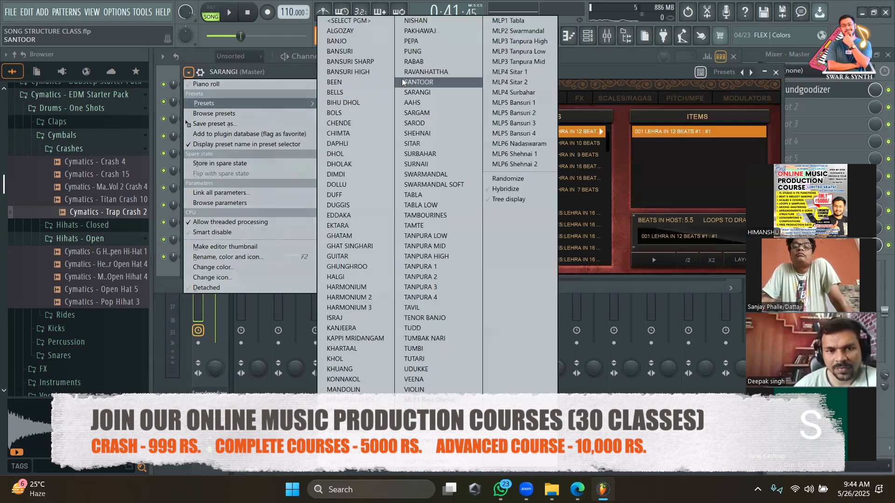
{"action": "left_click", "coordinate": [429, 82]}
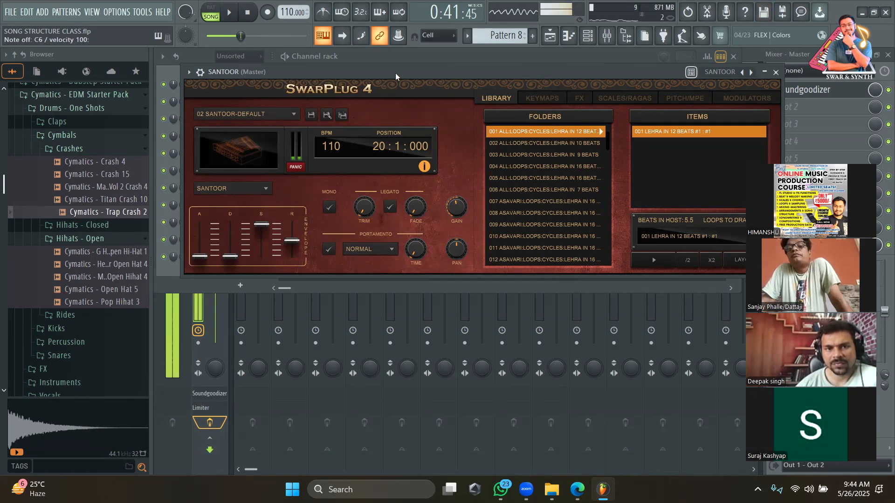
Step: Bring up the channel rack and select the empty Pattern 9
{"action": "left_click", "coordinate": [392, 58]}
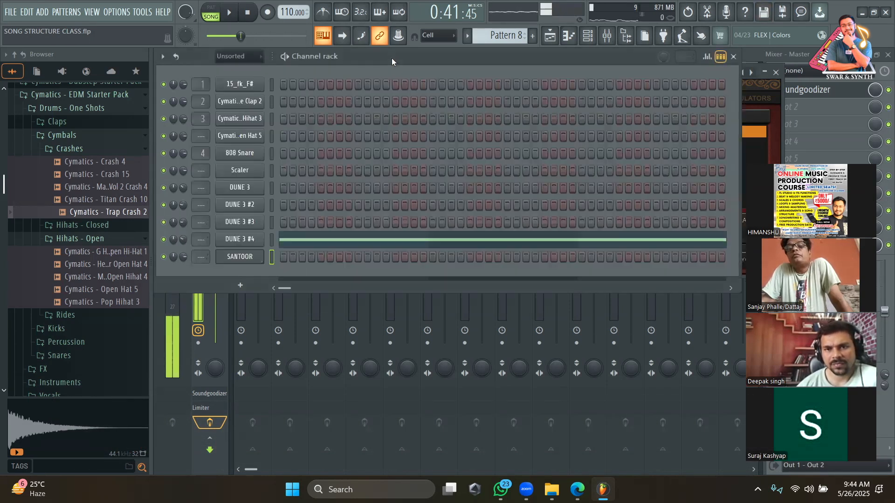
{"action": "mouse_move", "coordinate": [507, 36]}
{"action": "left_mouse_down"}
{"action": "mouse_move", "coordinate": [507, 29]}
{"action": "mouse_move", "coordinate": [507, 41]}
{"action": "left_mouse_up"}
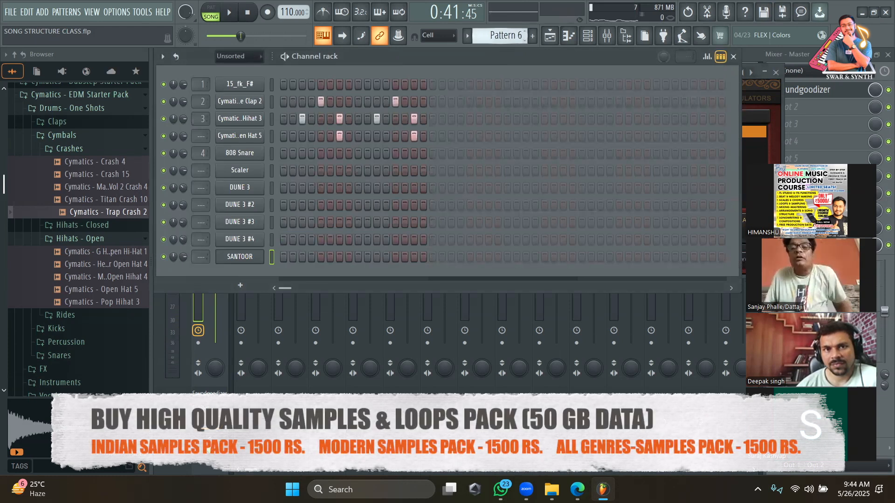
{"action": "left_click", "coordinate": [251, 260]}
{"action": "left_click", "coordinate": [189, 72]}
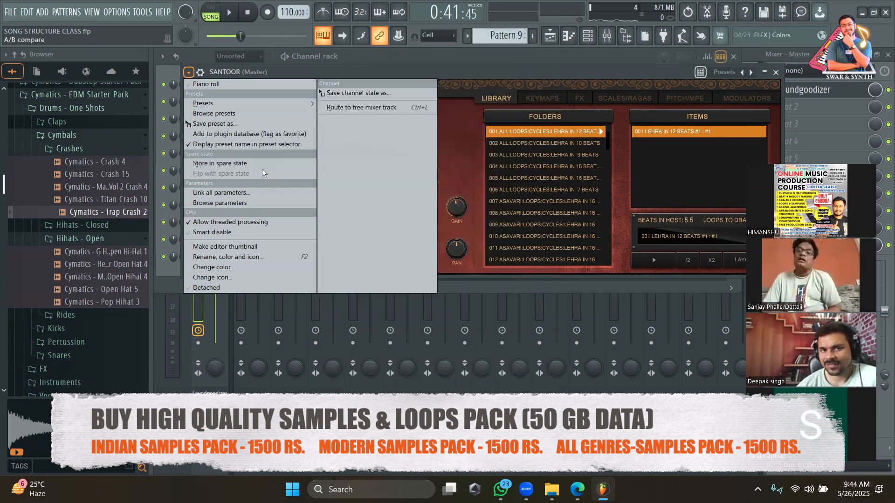
{"action": "left_click", "coordinate": [169, 267]}
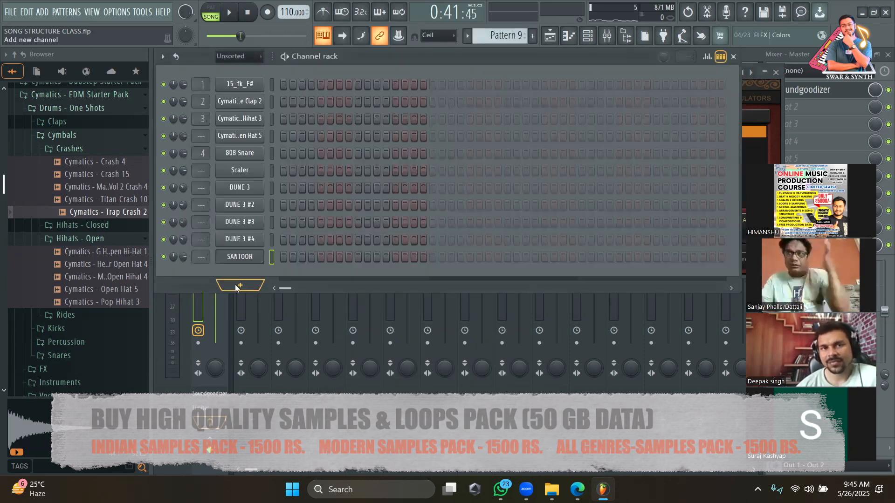
Step: Search the generator plugins for SWA and add a second SwarPlug channel
{"action": "left_click", "coordinate": [235, 285]}
{"action": "left_click", "coordinate": [265, 17]}
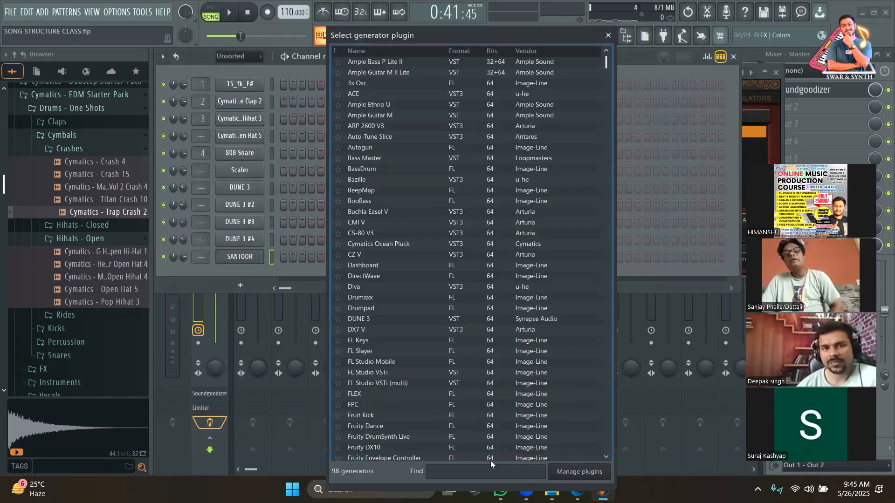
{"action": "type", "text": "SWA"}
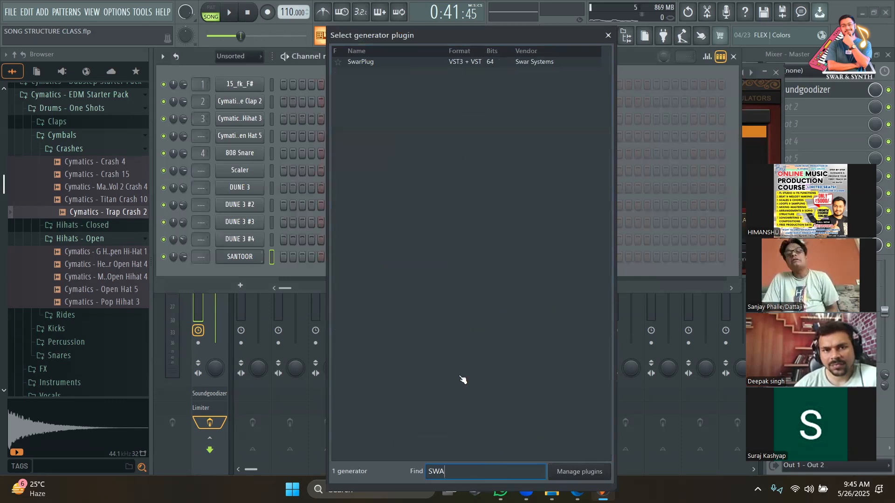
{"action": "double_click", "coordinate": [433, 64]}
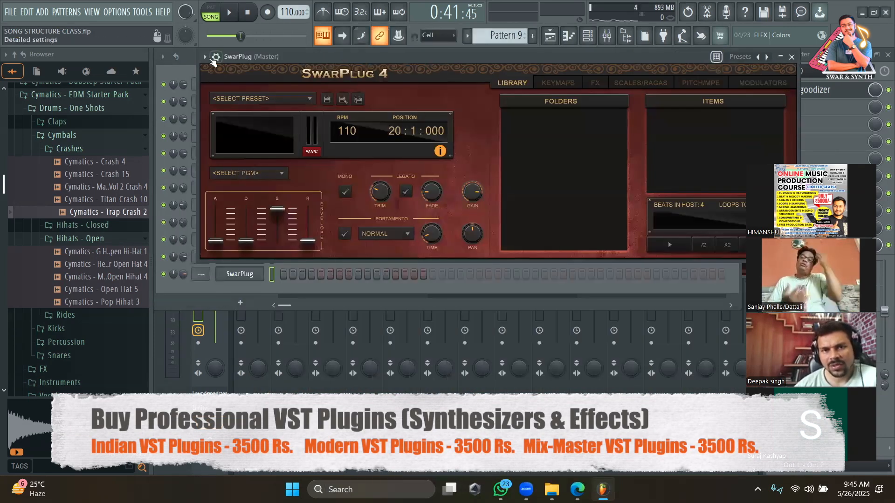
Step: Load the MANDOLIN preset into the new SwarPlug channel and audition it with a few notes
{"action": "left_click", "coordinate": [211, 60]}
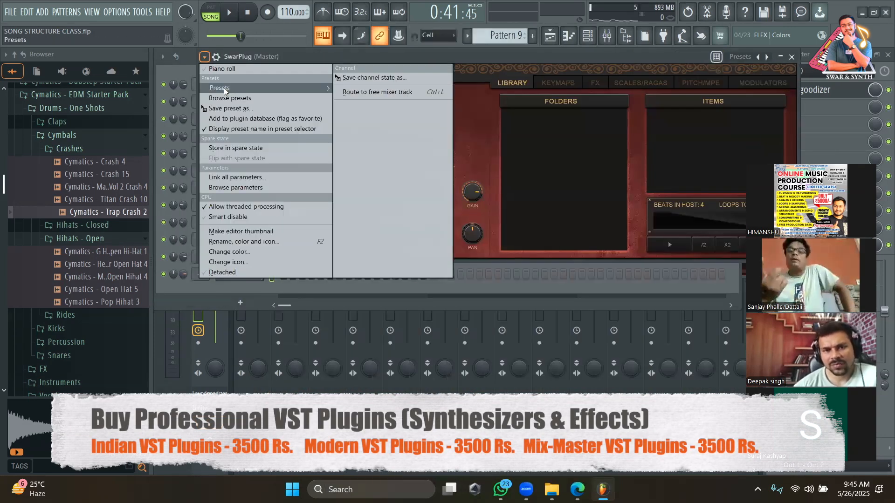
{"action": "mouse_move", "coordinate": [224, 90]}
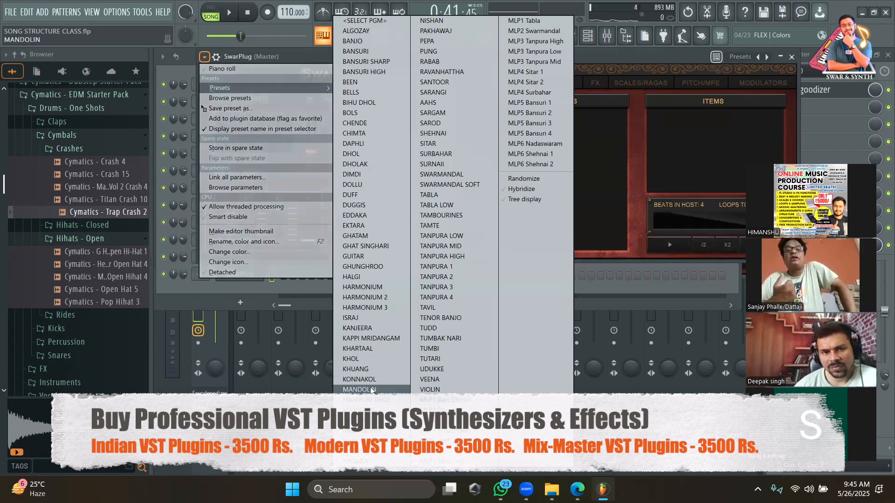
{"action": "left_click", "coordinate": [360, 390]}
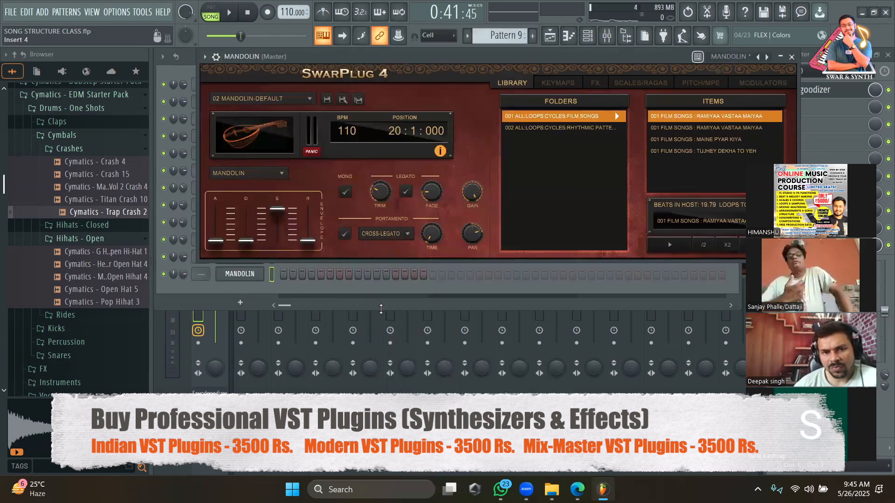
{"action": "key", "text": "e"}
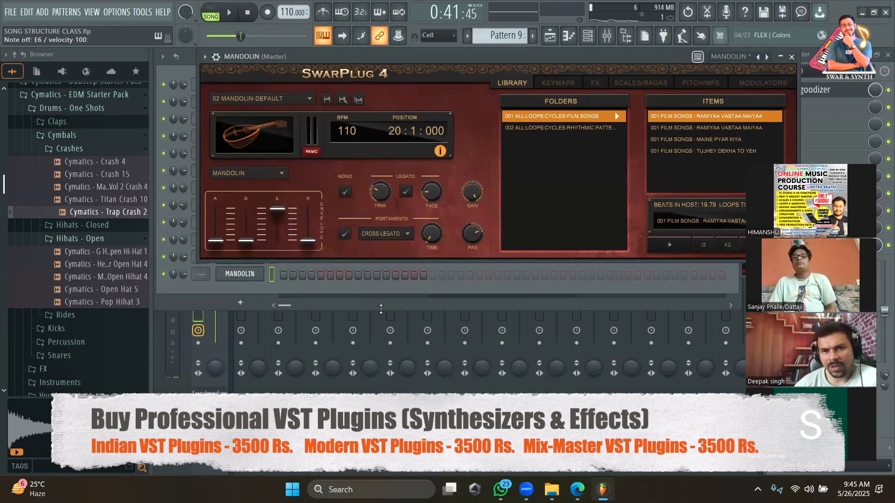
{"action": "key", "text": "m"}
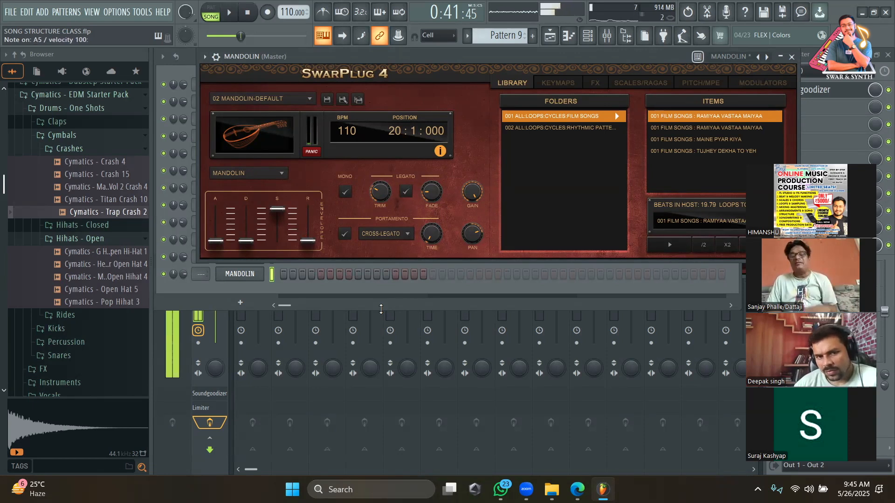
{"action": "key", "text": "x"}
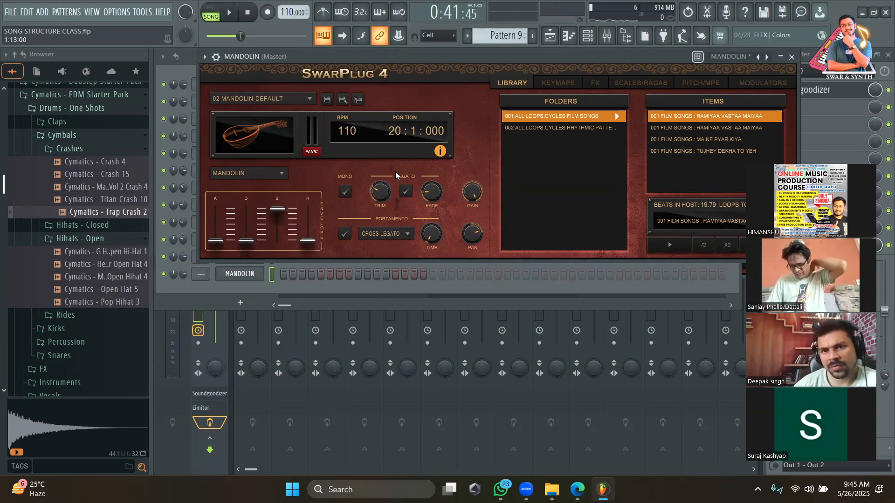
{"action": "left_click", "coordinate": [202, 278]}
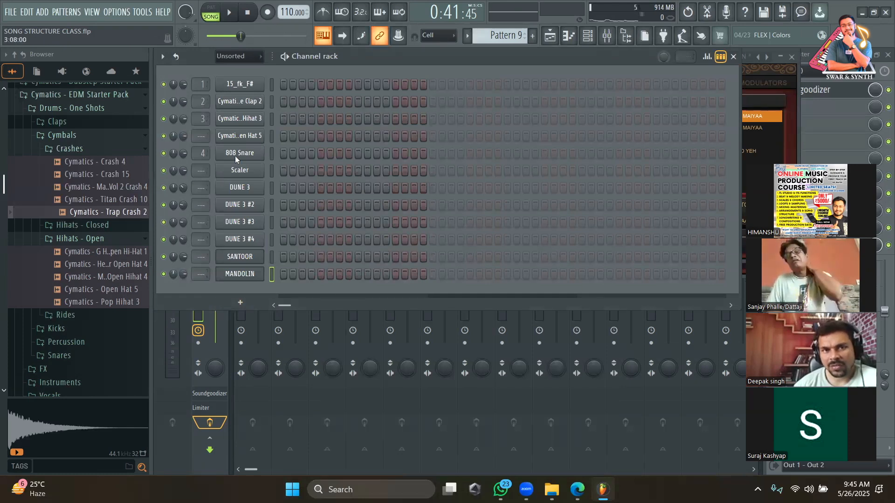
{"action": "left_click", "coordinate": [240, 302]}
{"action": "left_click", "coordinate": [231, 17]}
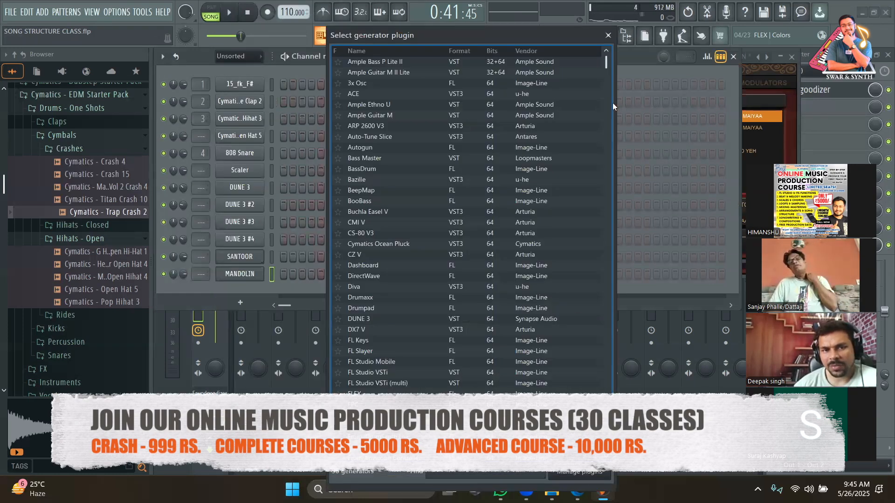
{"action": "left_click", "coordinate": [608, 36]}
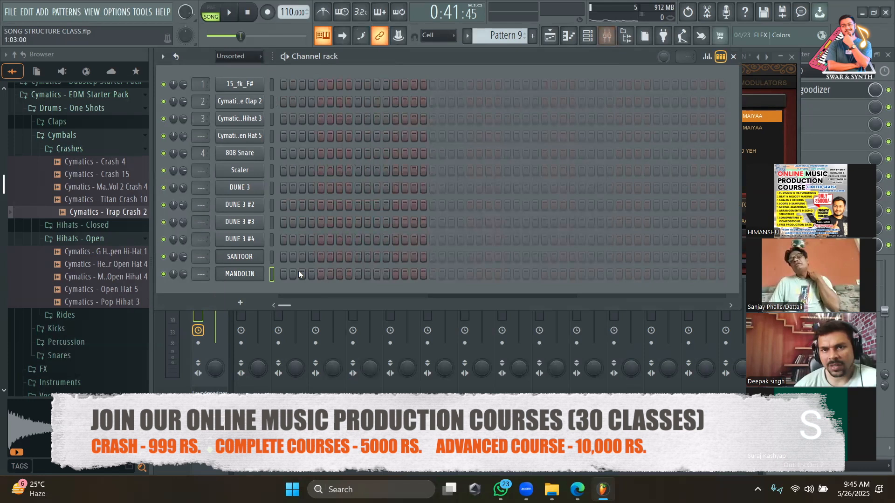
Step: Clone the MANDOLIN channel and load the BANJO preset into the copy, auditioning it with a few notes
{"action": "right_click", "coordinate": [247, 278]}
{"action": "left_click", "coordinate": [297, 378]}
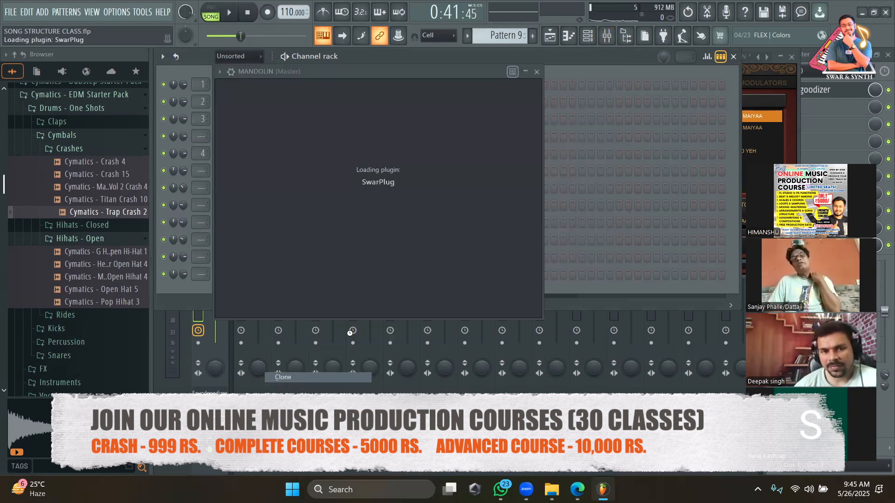
{"action": "left_click", "coordinate": [219, 72]}
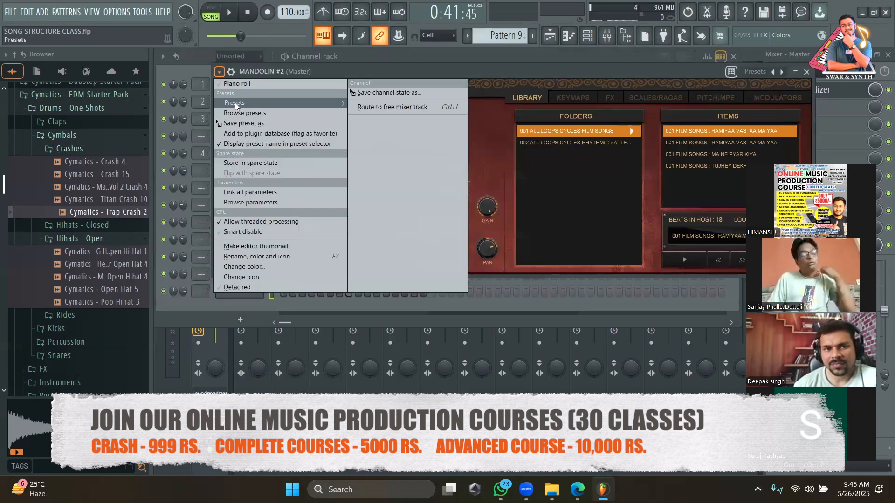
{"action": "mouse_move", "coordinate": [235, 105]}
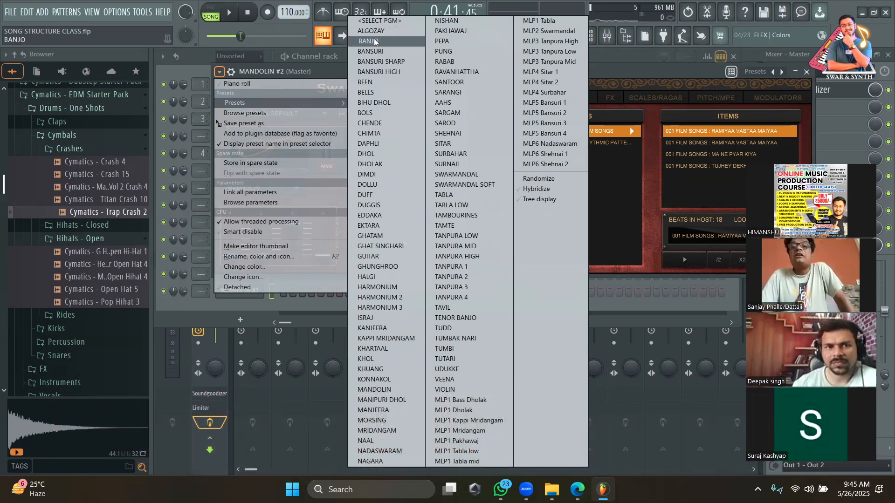
{"action": "left_click", "coordinate": [374, 42]}
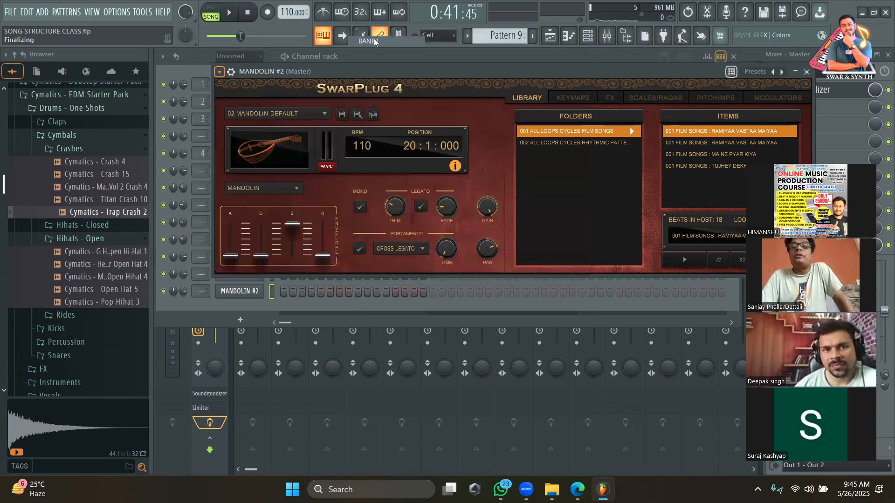
{"action": "key", "text": "e"}
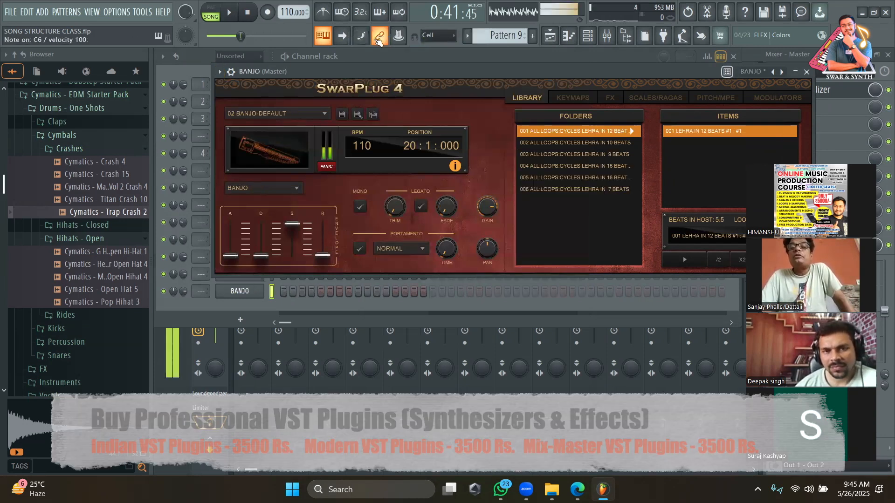
{"action": "key", "text": "q"}
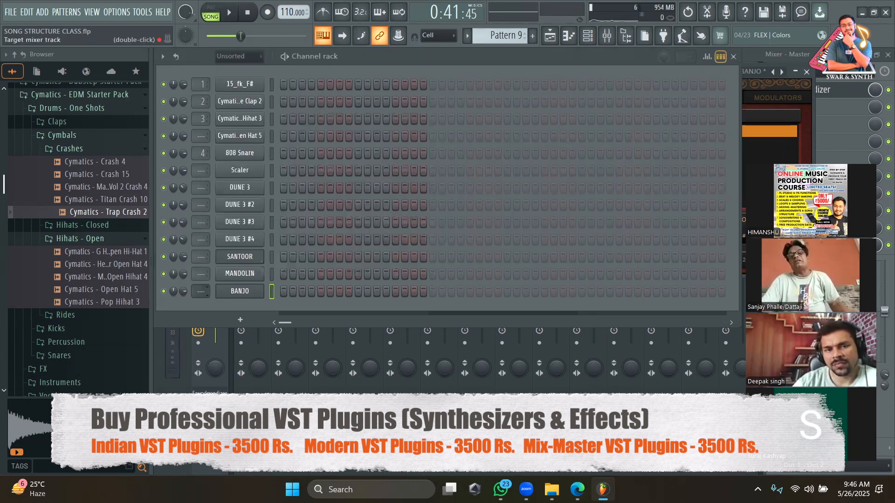
Step: Route the BANJO channel to mixer Insert 10 and load Fruity Reeverb 2 and Fruity Delay 2 in its first two effect slots
{"action": "left_click", "coordinate": [201, 291]}
{"action": "left_click", "coordinate": [807, 72]}
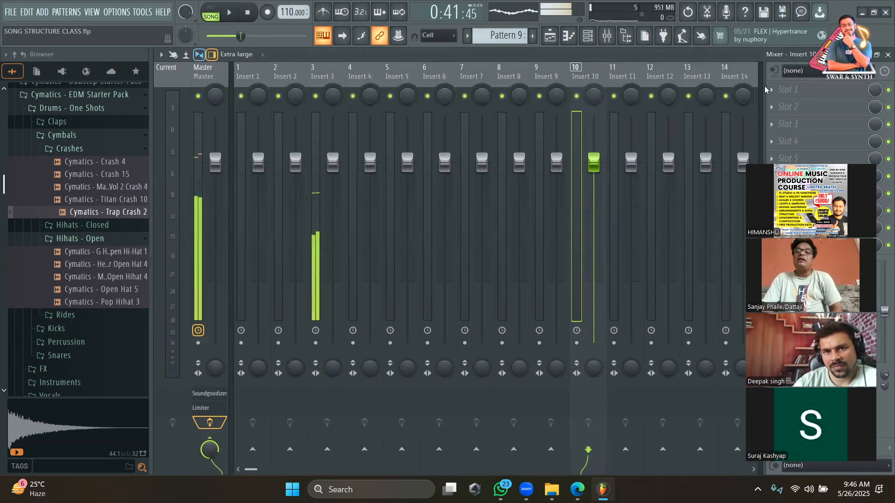
{"action": "left_click", "coordinate": [792, 89]}
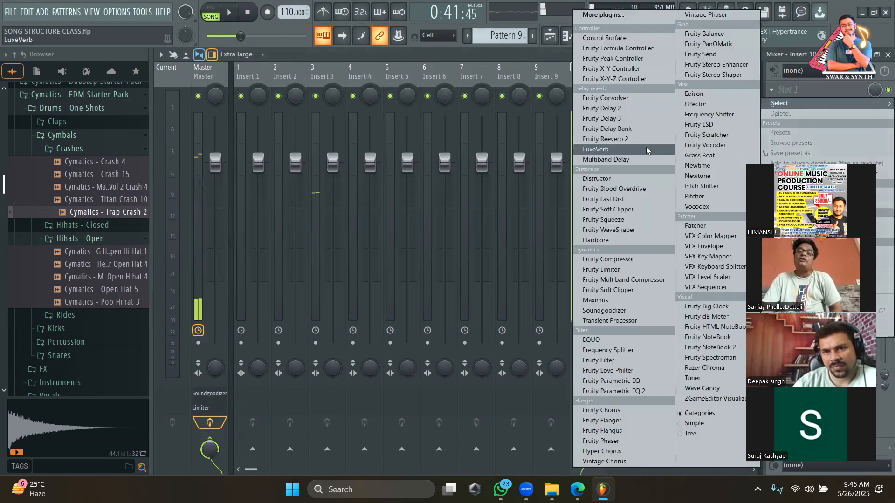
{"action": "left_click", "coordinate": [615, 138]}
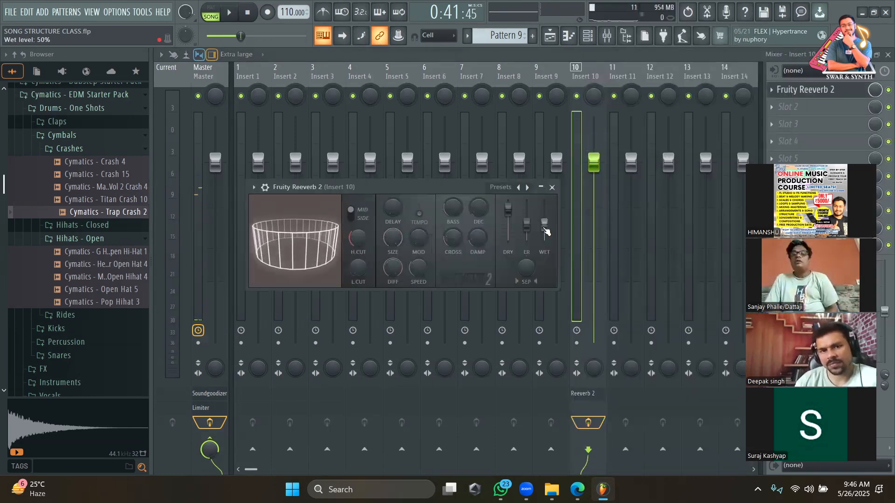
{"action": "left_click", "coordinate": [783, 116]}
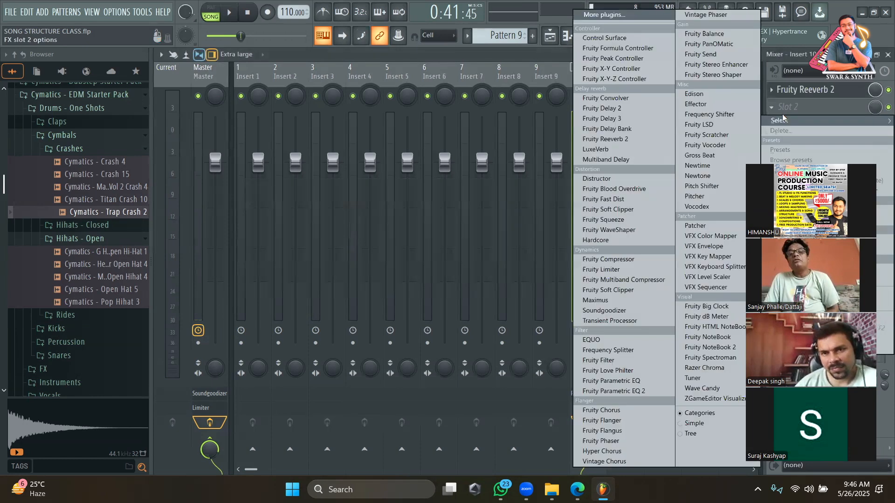
{"action": "left_click", "coordinate": [609, 109]}
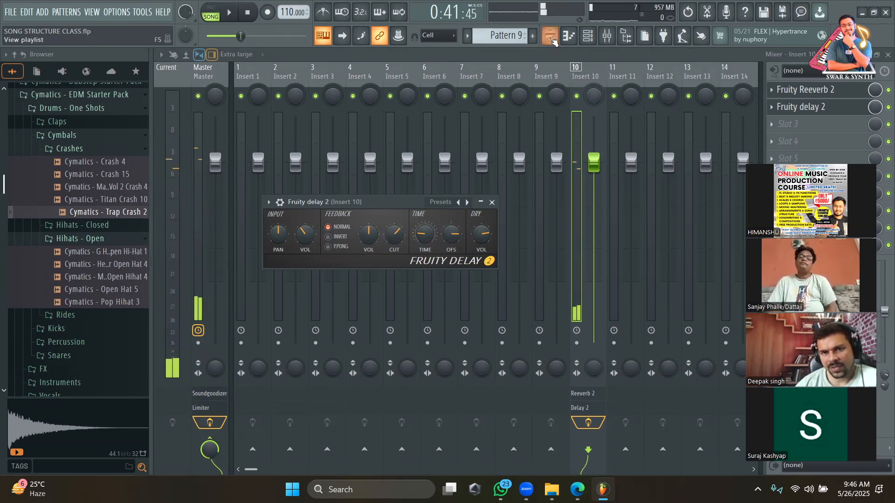
Step: Switch the channel rack from step grid to note view and check the song's scale in the Scaler channel
{"action": "left_click", "coordinate": [588, 36]}
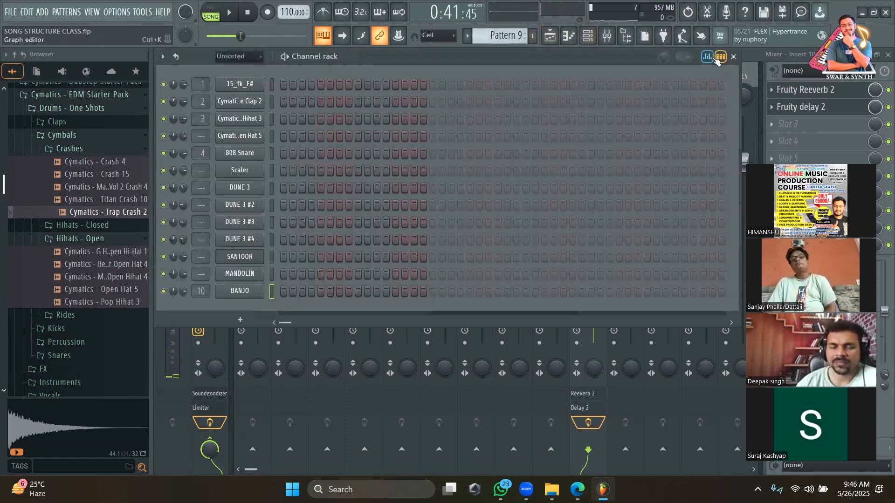
{"action": "left_click", "coordinate": [718, 60]}
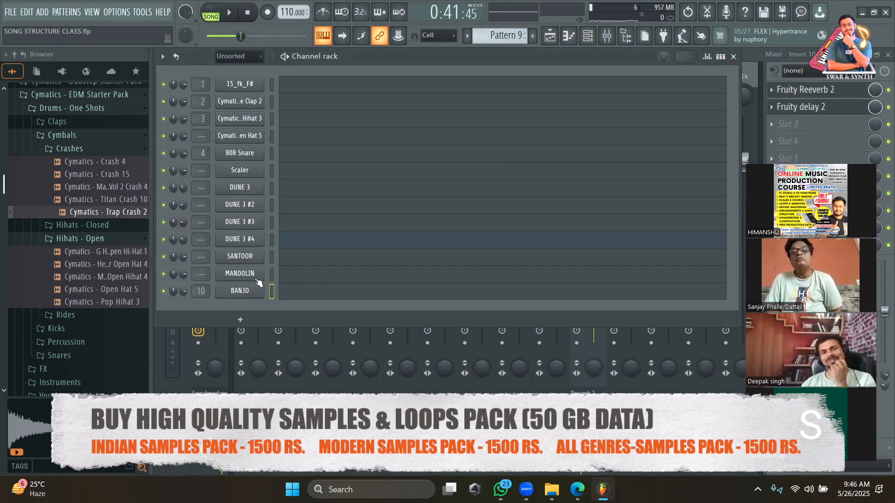
{"action": "left_click", "coordinate": [239, 171]}
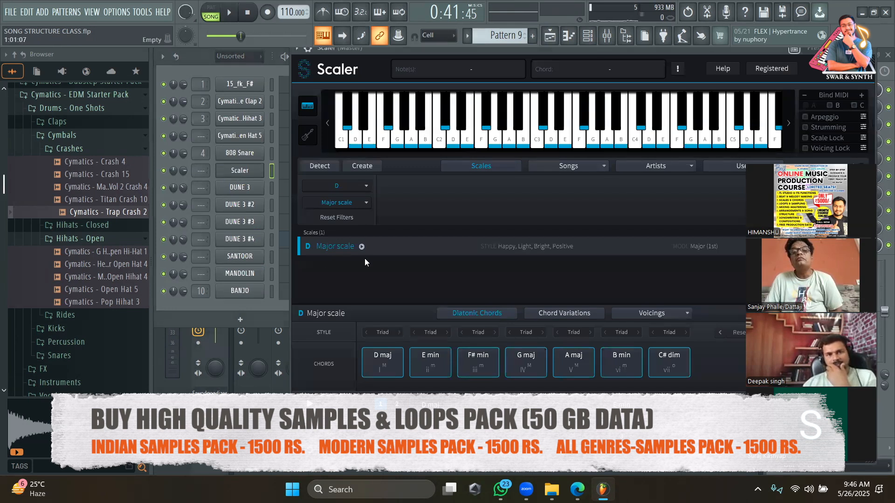
{"action": "left_click", "coordinate": [262, 306]}
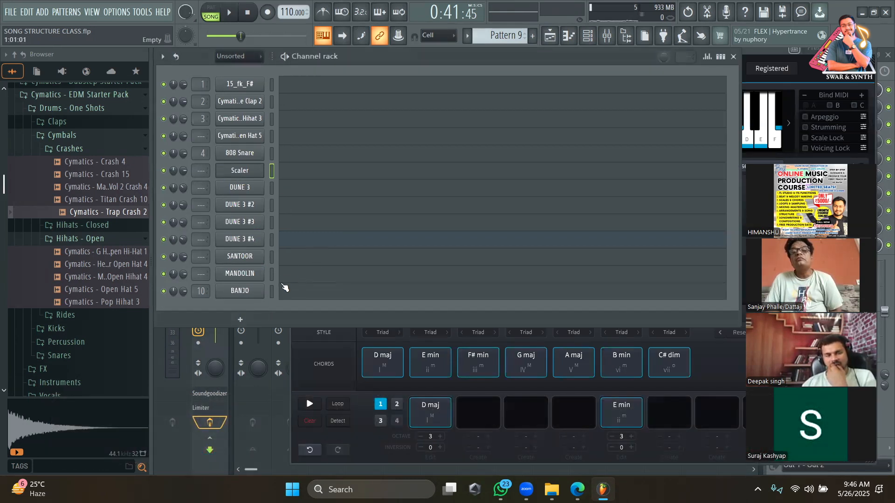
Step: Open the MANDOLIN piano roll in Pattern 9 at bar 1 and choose the Major Pentatonic scale stamp
{"action": "left_click", "coordinate": [295, 276]}
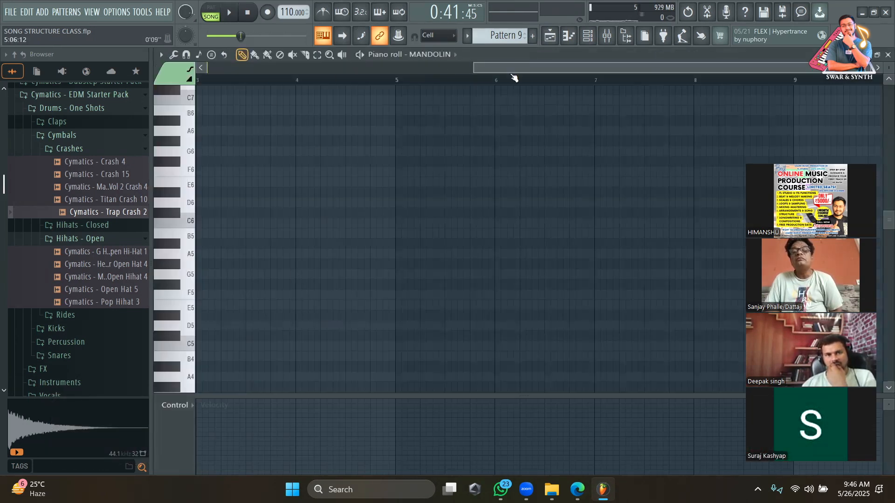
{"action": "left_click_drag", "start_coordinate": [512, 74], "coordinate": [103, 100]}
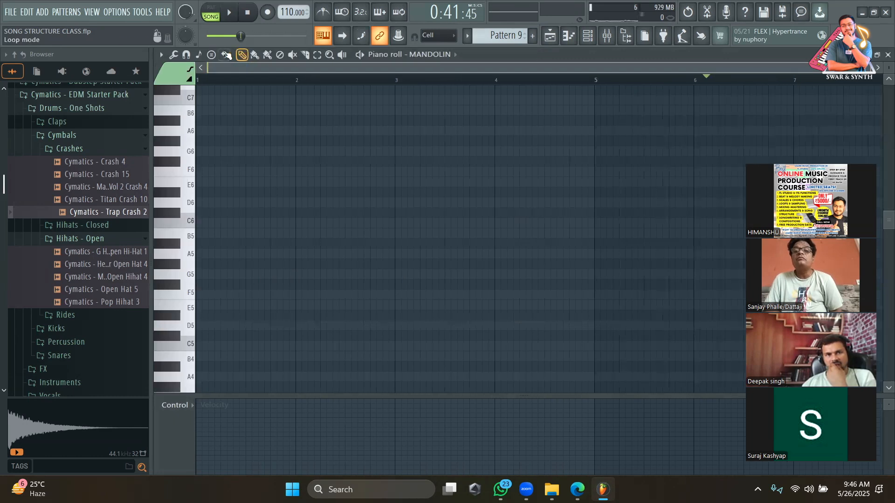
{"action": "left_click", "coordinate": [211, 55]}
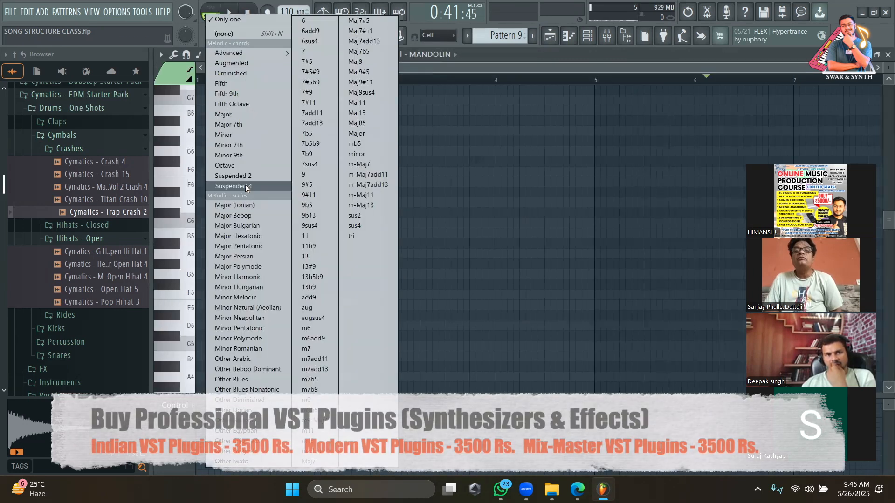
{"action": "left_click", "coordinate": [249, 246]}
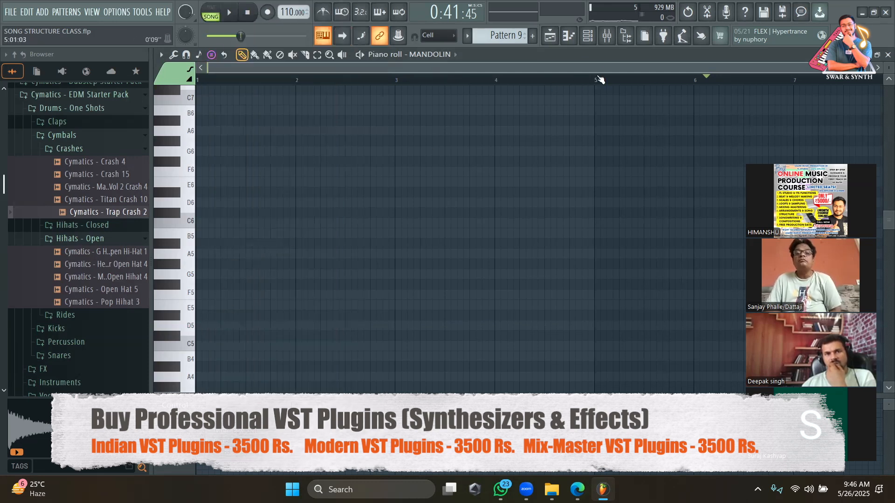
Step: Check the key in Scaler and stamp the D major pentatonic scale from D5 across bars 1 to 4 in the MANDOLIN piano roll
{"action": "left_click", "coordinate": [587, 36]}
{"action": "left_click", "coordinate": [250, 175]}
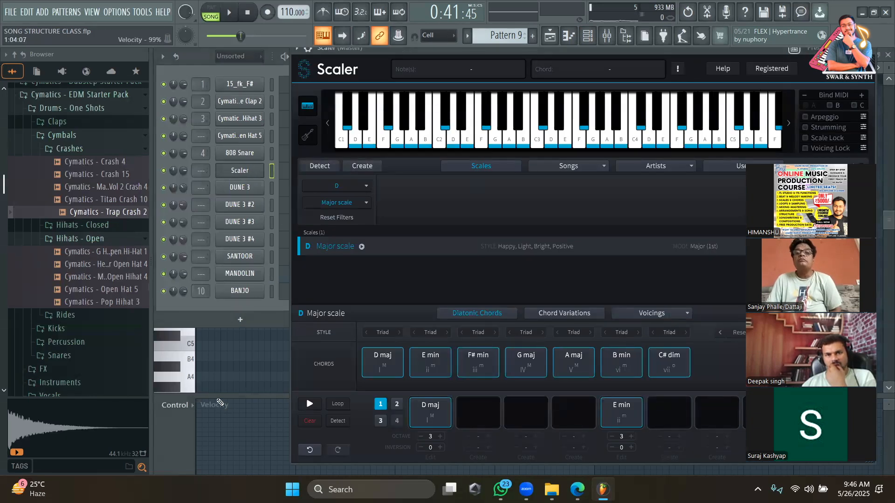
{"action": "left_click", "coordinate": [216, 397]}
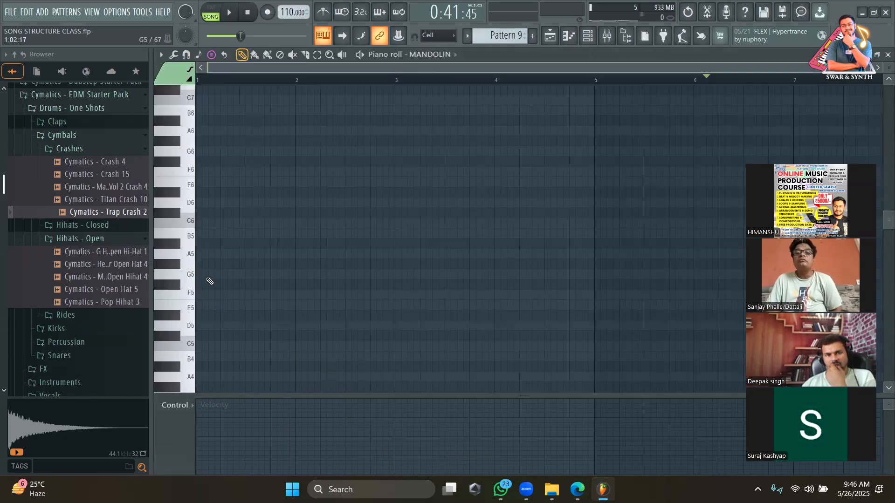
{"action": "left_click_drag", "start_coordinate": [199, 325], "coordinate": [612, 280]}
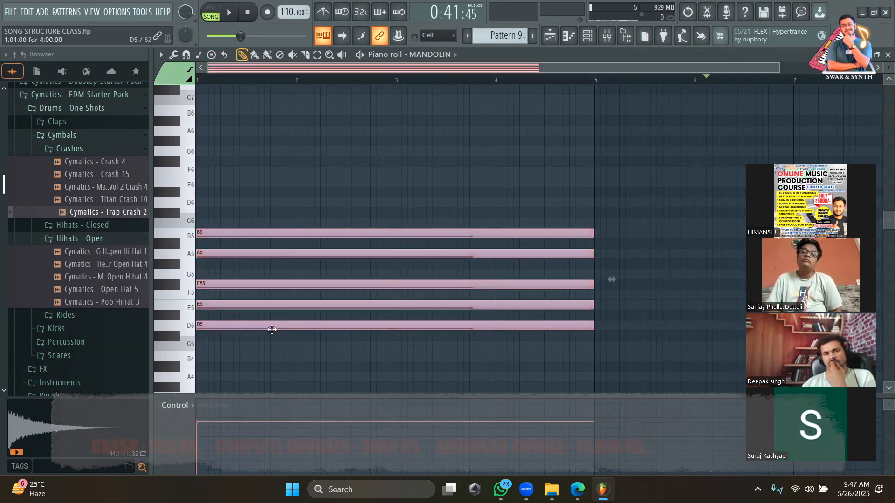
Step: Copy the stamped D5 scale notes one octave up and one octave down in the MANDOLIN piano roll
{"action": "left_click_drag", "start_coordinate": [272, 330], "coordinate": [267, 209]}
{"action": "scroll", "coordinate": [274, 221], "scroll_direction": "down", "scroll_amount": 3}
{"action": "left_click_drag", "start_coordinate": [250, 162], "coordinate": [222, 379]}
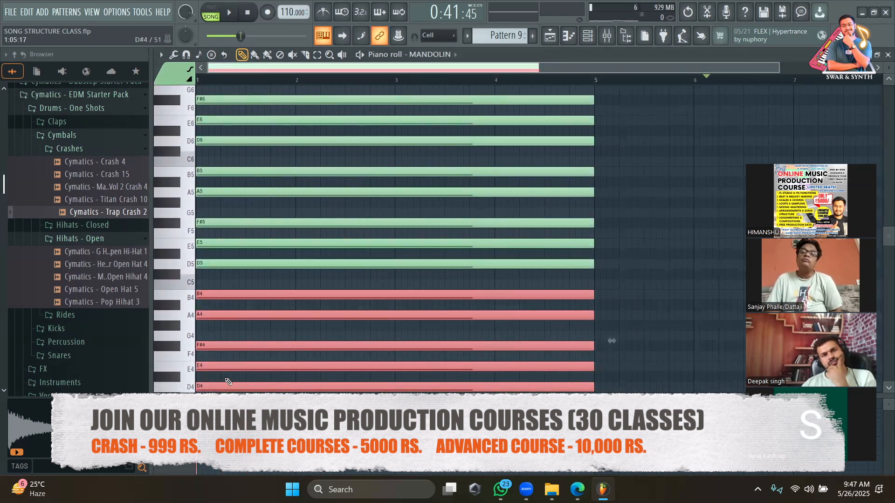
{"action": "scroll", "coordinate": [227, 382], "scroll_direction": "down", "scroll_amount": 3}
{"action": "scroll", "coordinate": [228, 381], "scroll_direction": "up", "scroll_amount": 3}
{"action": "scroll", "coordinate": [227, 381], "scroll_direction": "up", "scroll_amount": 1}
Step: Add a MIDI Out channel and move all the scale notes from MANDOLIN into it by cutting and pasting
{"action": "left_click", "coordinate": [587, 36]}
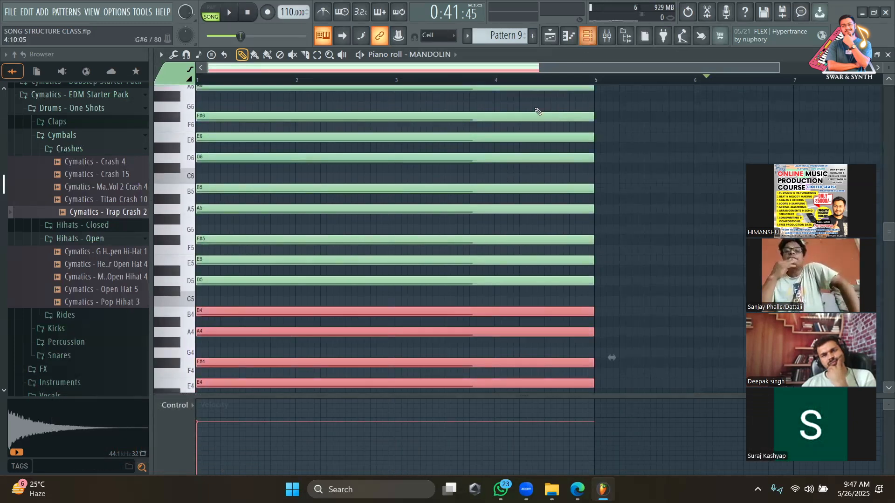
{"action": "left_click", "coordinate": [588, 38]}
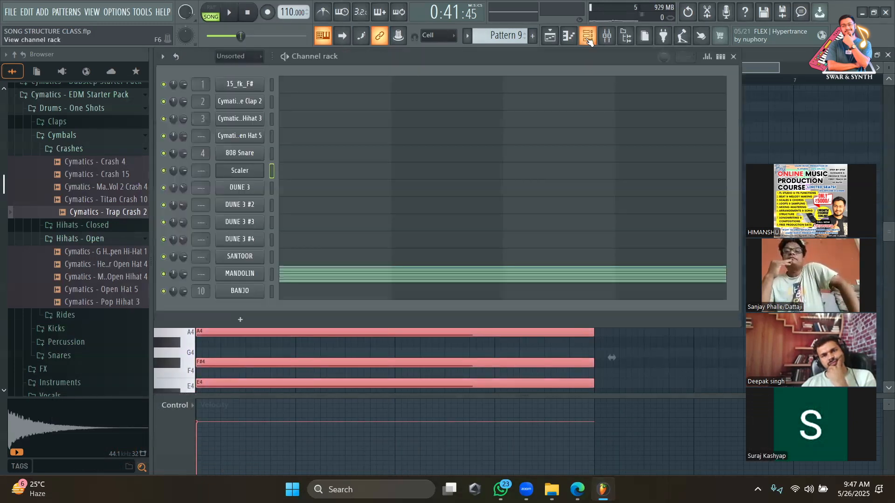
{"action": "left_click", "coordinate": [242, 316]}
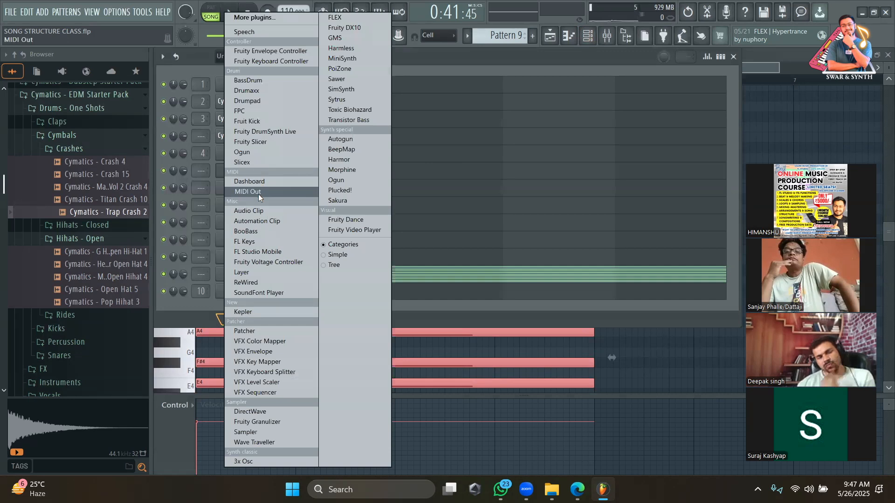
{"action": "left_click", "coordinate": [258, 194]}
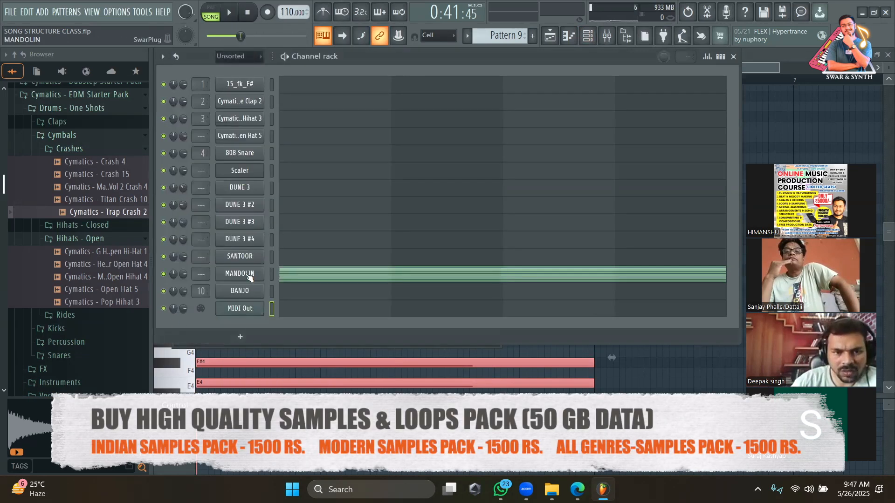
{"action": "right_click", "coordinate": [250, 276]}
{"action": "left_click", "coordinate": [402, 270]}
{"action": "right_click", "coordinate": [243, 312]}
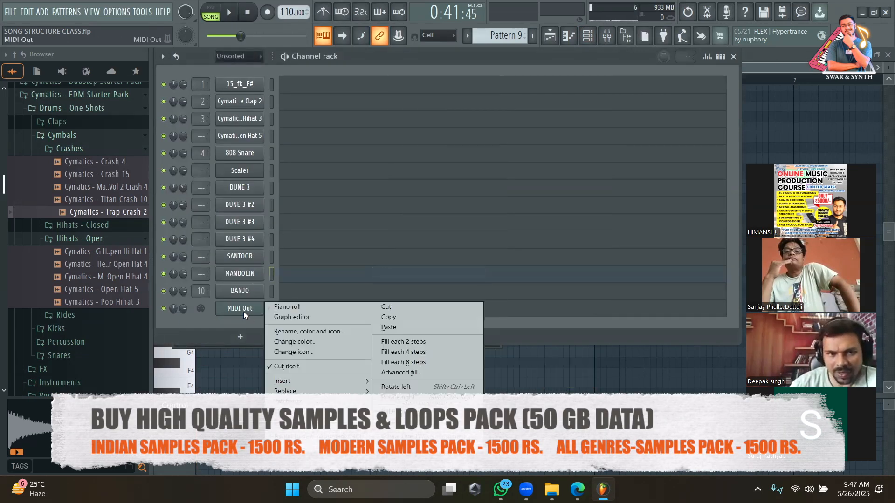
{"action": "left_click", "coordinate": [388, 327]}
{"action": "left_click", "coordinate": [378, 313]}
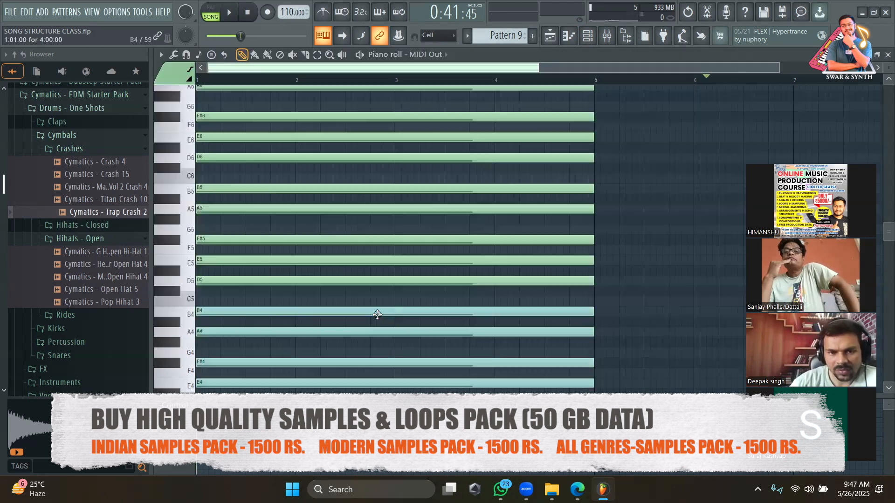
{"action": "left_click", "coordinate": [212, 55]}
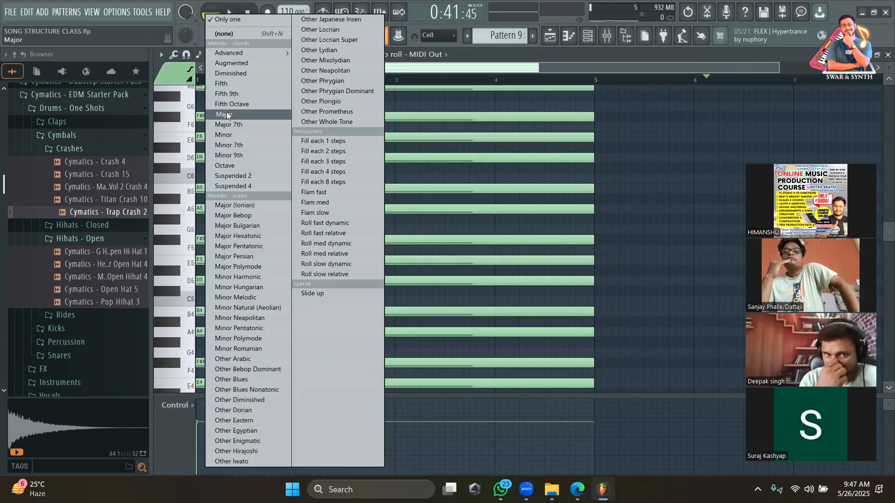
{"action": "left_click", "coordinate": [226, 114]}
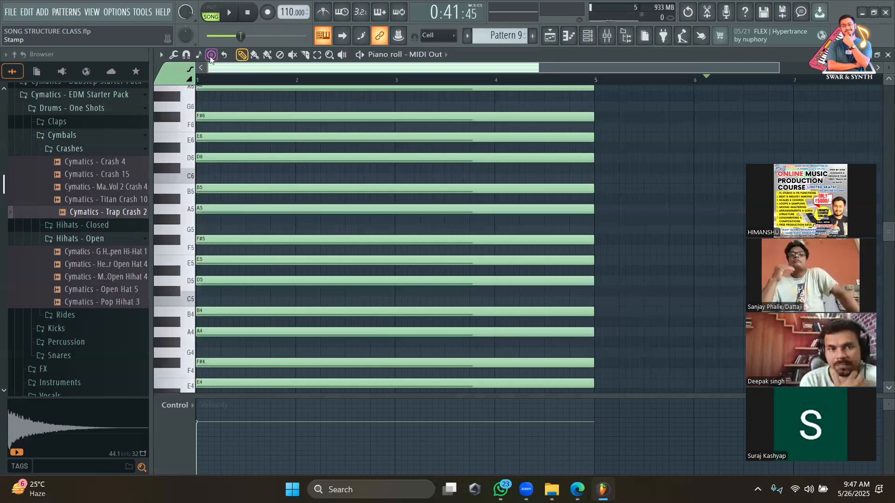
{"action": "left_click", "coordinate": [212, 54]}
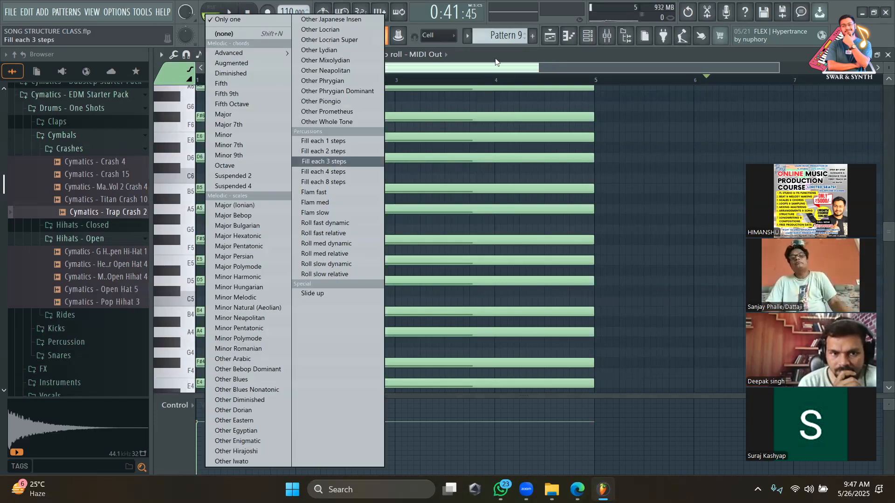
{"action": "left_click", "coordinate": [489, 71]}
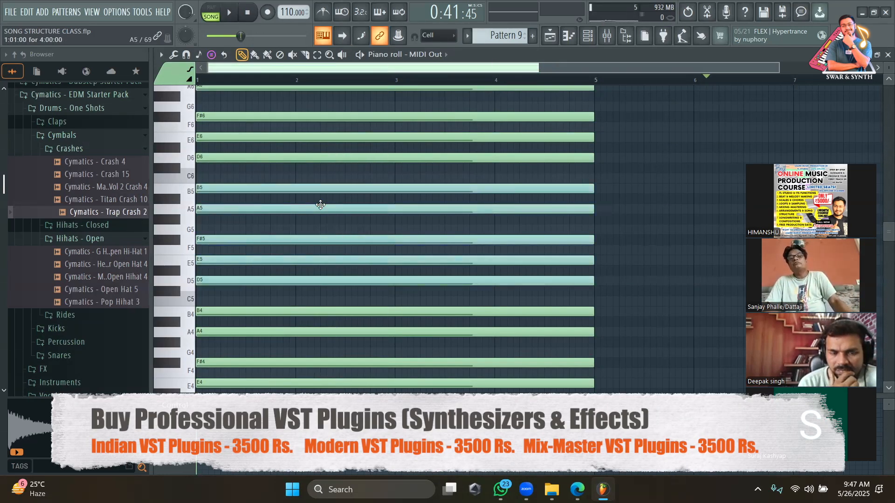
{"action": "scroll", "coordinate": [320, 201], "scroll_direction": "down", "scroll_amount": 3}
{"action": "scroll", "coordinate": [323, 207], "scroll_direction": "up", "scroll_amount": 3}
Step: Open the empty BANJO piano roll in Pattern 9 with the MIDI Out scale notes as ghost guides
{"action": "left_click", "coordinate": [623, 36]}
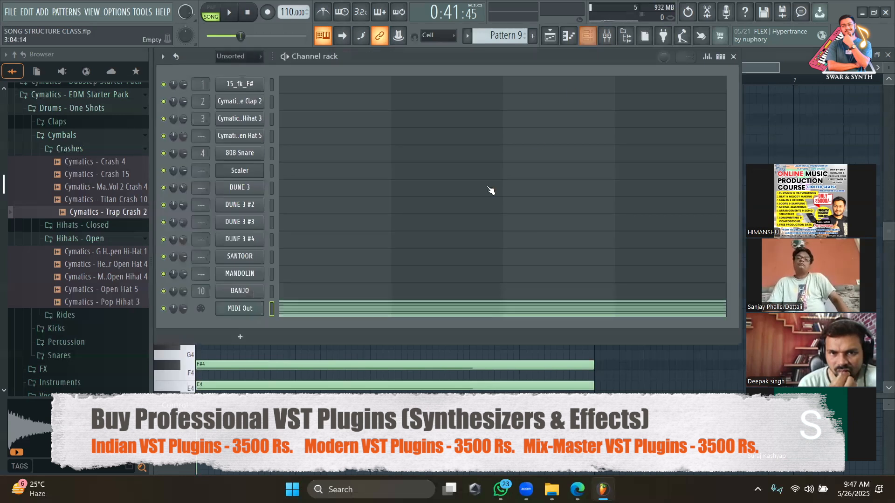
{"action": "left_click", "coordinate": [284, 291]}
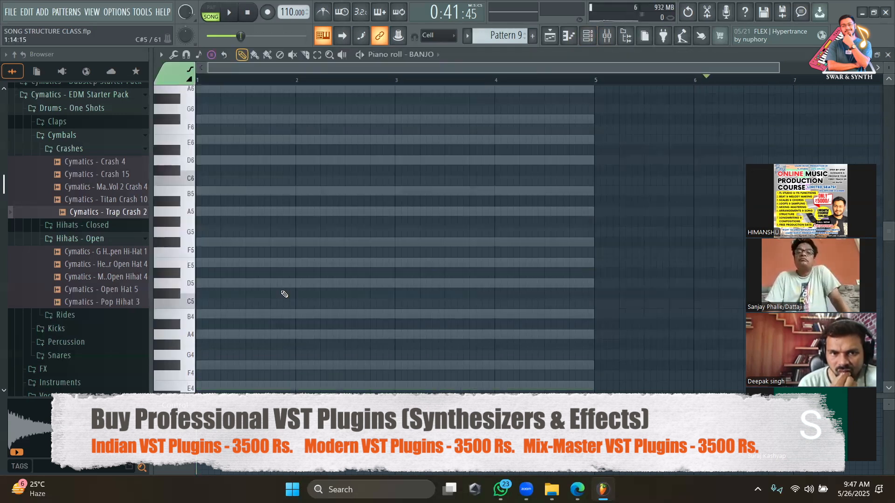
{"action": "scroll", "coordinate": [281, 291], "scroll_direction": "down", "scroll_amount": 3}
{"action": "scroll", "coordinate": [282, 291], "scroll_direction": "up", "scroll_amount": 3}
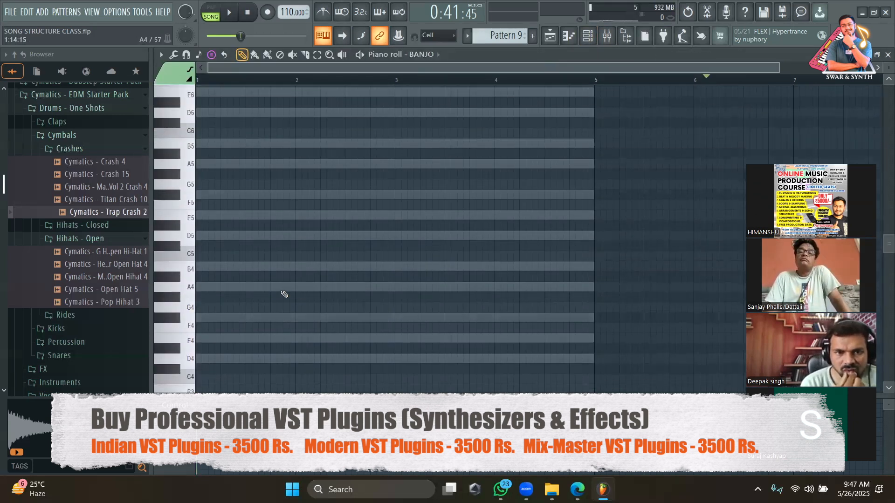
{"action": "scroll", "coordinate": [284, 294], "scroll_direction": "down", "scroll_amount": 3}
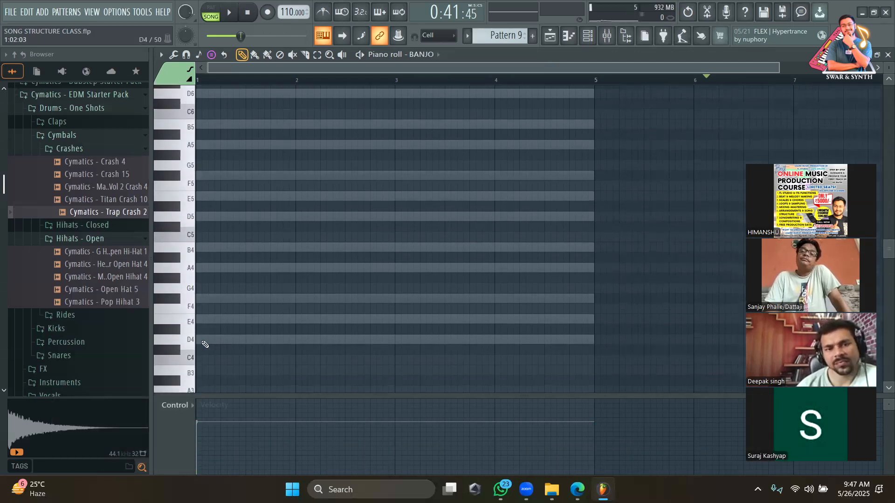
{"action": "left_click", "coordinate": [206, 341]}
{"action": "left_click_drag", "start_coordinate": [591, 337], "coordinate": [591, 337]}
{"action": "key", "text": "Delete"}
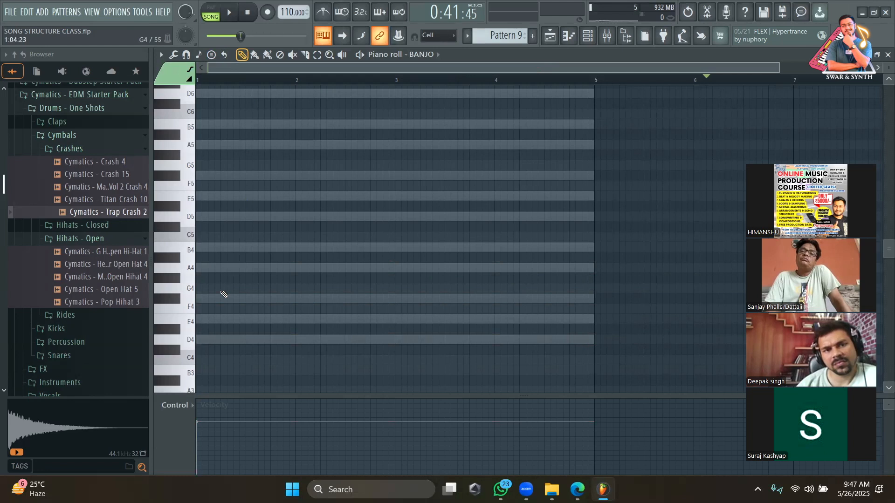
{"action": "left_click", "coordinate": [206, 319]}
{"action": "right_click", "coordinate": [576, 321]}
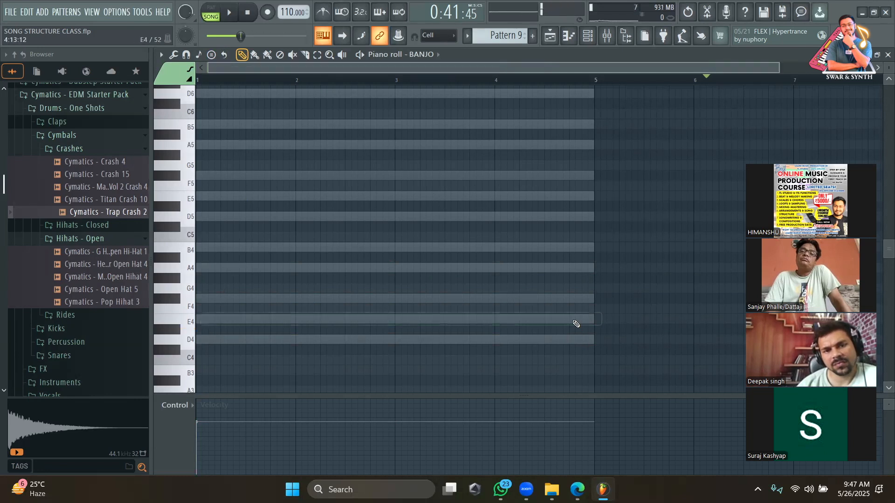
Step: Draw two-step BANJO notes D5 at the start of bar 1 and E5 directly after it, playing them back
{"action": "scroll", "coordinate": [308, 320], "scroll_direction": "up", "scroll_amount": 4}
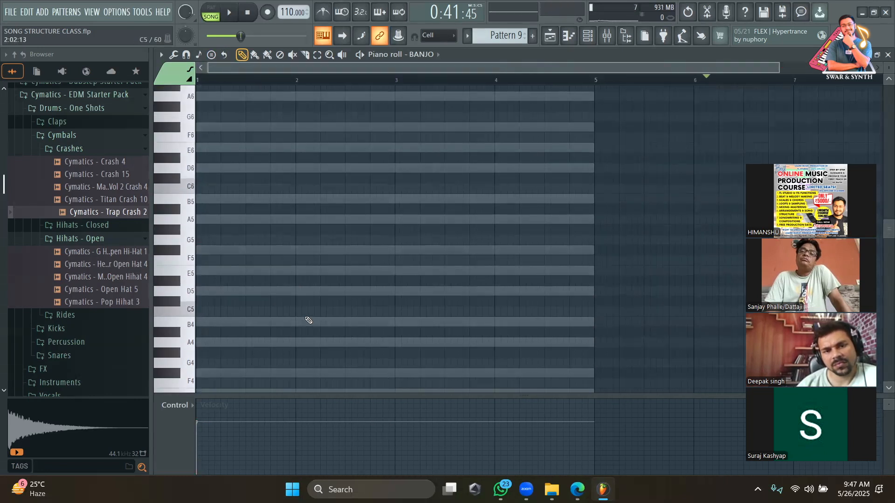
{"action": "left_click", "coordinate": [200, 291]}
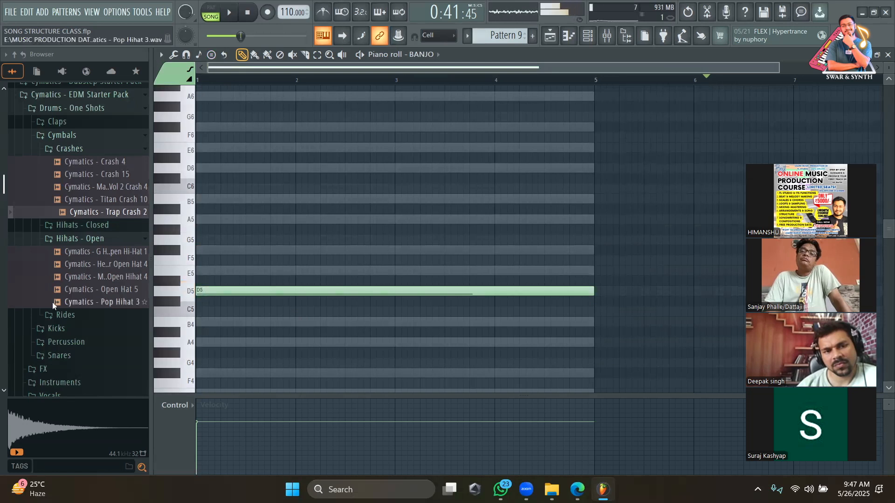
{"action": "left_click_drag", "start_coordinate": [592, 292], "coordinate": [220, 305]}
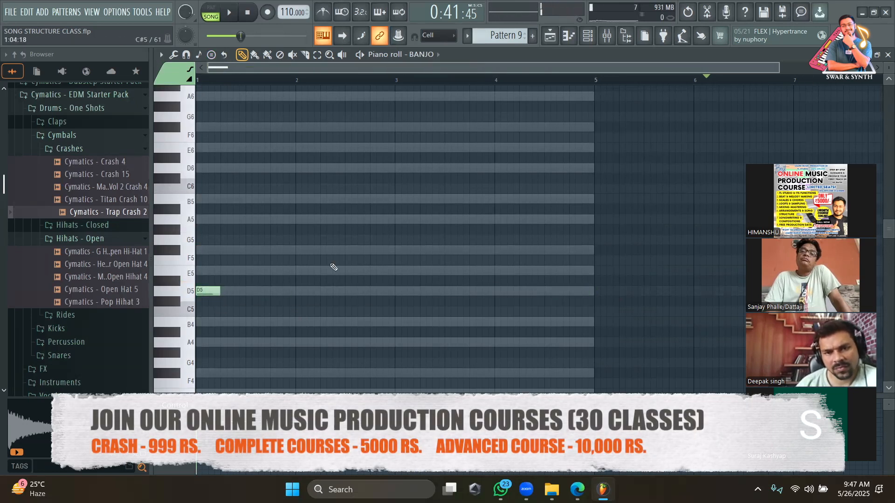
{"action": "left_click_drag", "start_coordinate": [782, 69], "coordinate": [563, 69]}
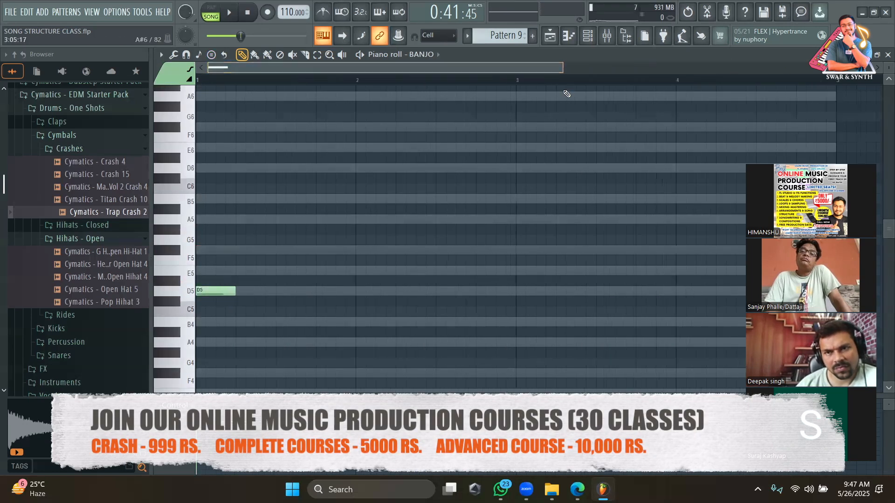
{"action": "left_click_drag", "start_coordinate": [232, 290], "coordinate": [216, 291]}
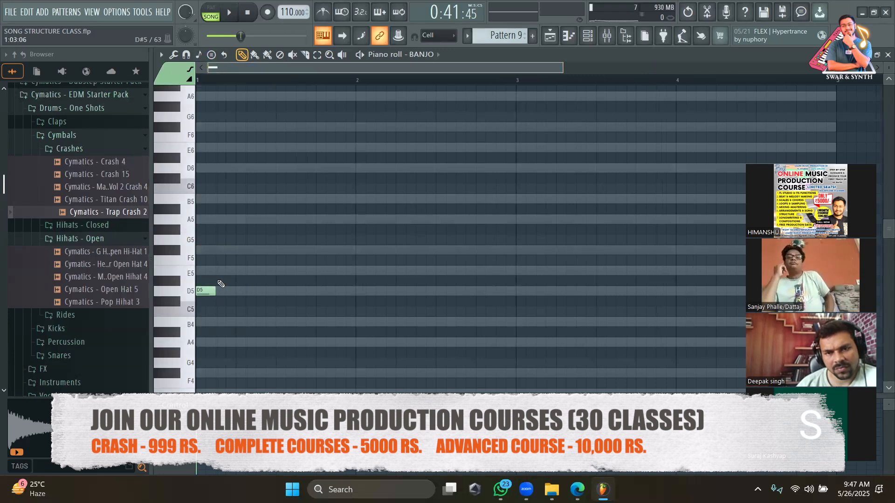
{"action": "key", "text": "space"}
{"action": "left_click", "coordinate": [221, 271]}
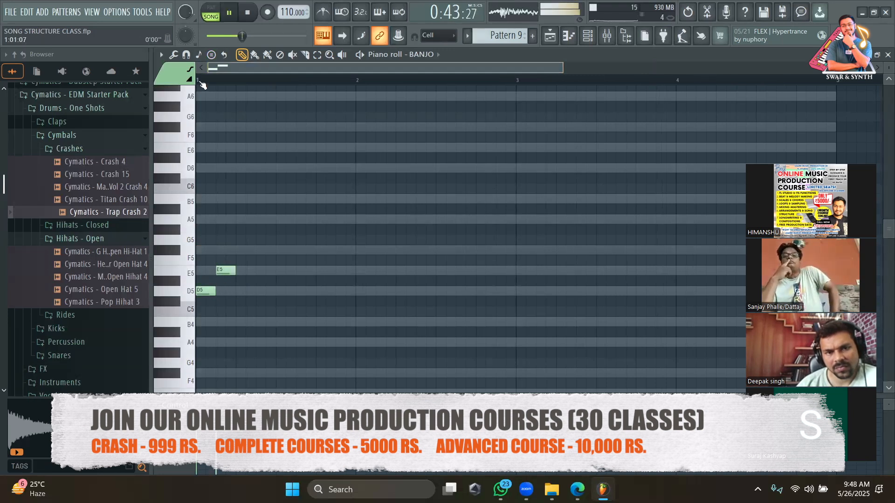
{"action": "key", "text": "space"}
Step: Place Pattern 9 on Track 7 at bar 21, the start of the first HOOK, and play the song
{"action": "left_click", "coordinate": [549, 37]}
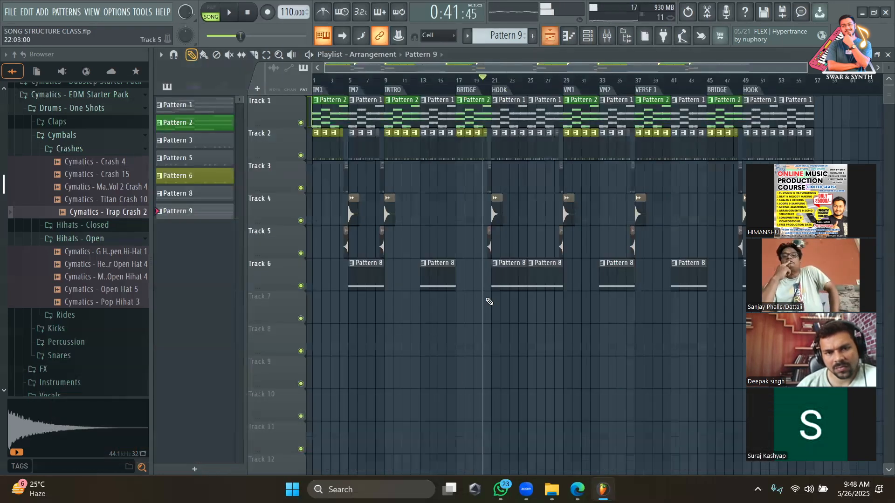
{"action": "left_click", "coordinate": [493, 307]}
{"action": "key", "text": "space"}
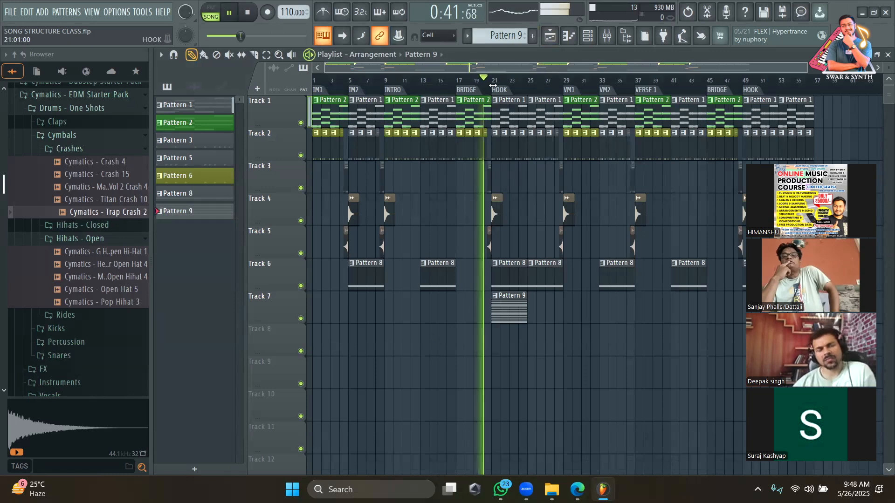
Step: Continue the BANJO melody in bar 1 with two-step notes F#5 on step 5, B5 on step 9 and A5 on step 11, auditioning it
{"action": "left_click", "coordinate": [588, 36]}
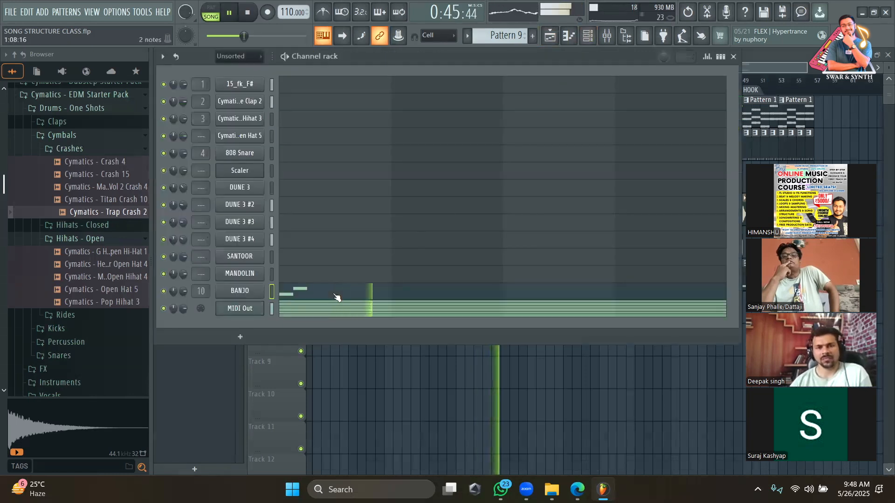
{"action": "left_click", "coordinate": [334, 294]}
{"action": "key", "text": "space"}
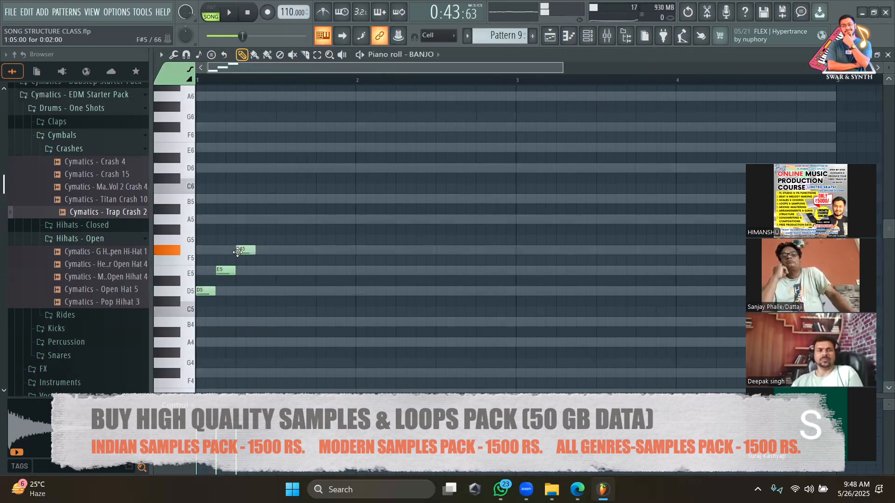
{"action": "left_click", "coordinate": [242, 249]}
{"action": "key", "text": "space"}
{"action": "key", "text": "space"}
{"action": "key", "text": "space"}
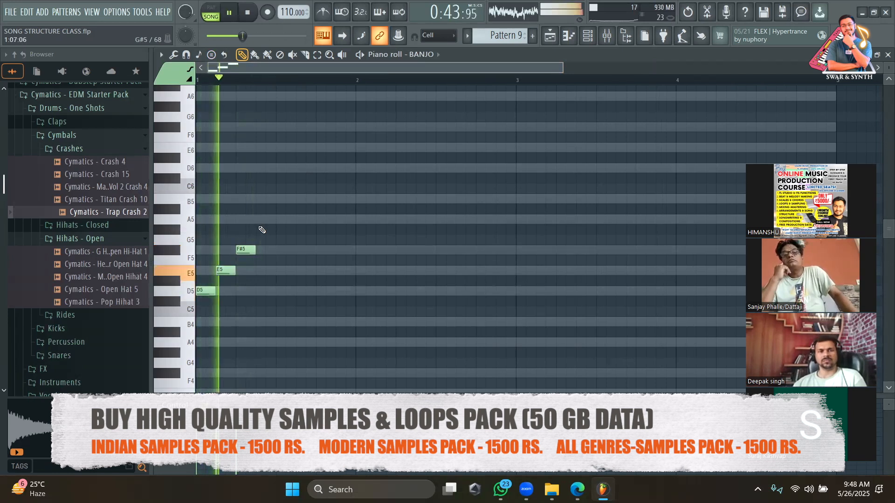
{"action": "left_click", "coordinate": [281, 198]}
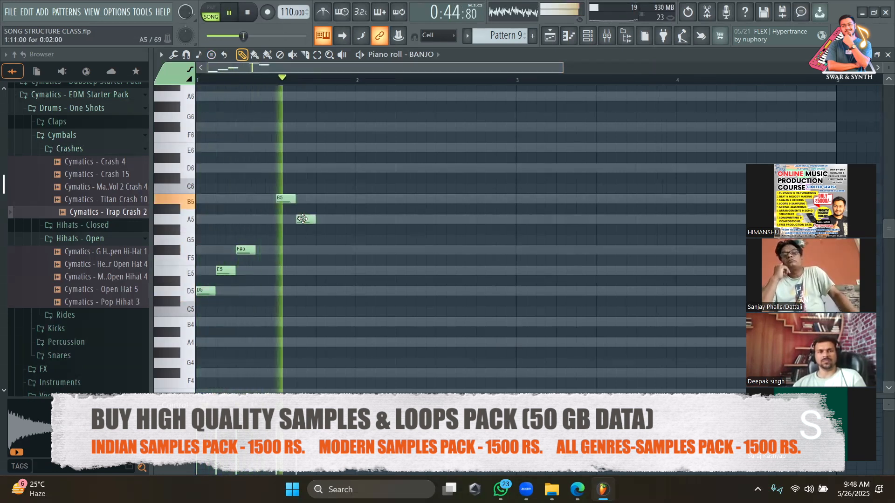
{"action": "key", "text": "space"}
{"action": "left_click", "coordinate": [302, 220]}
{"action": "key", "text": "space"}
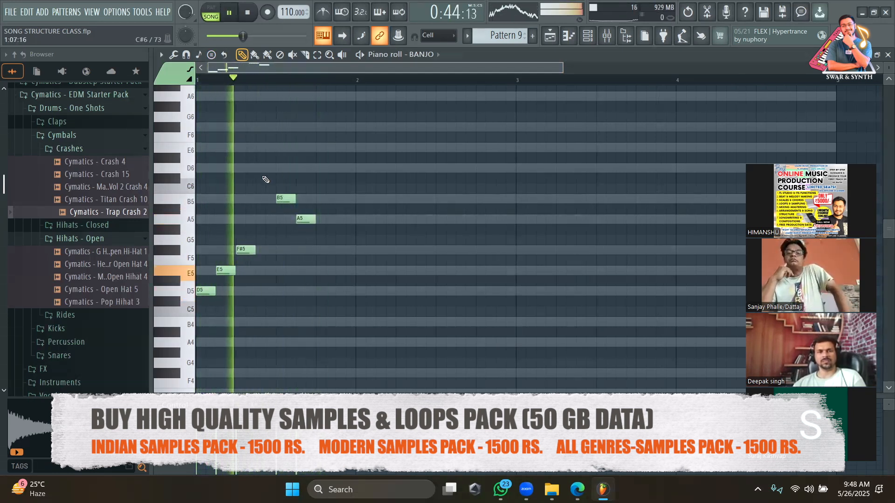
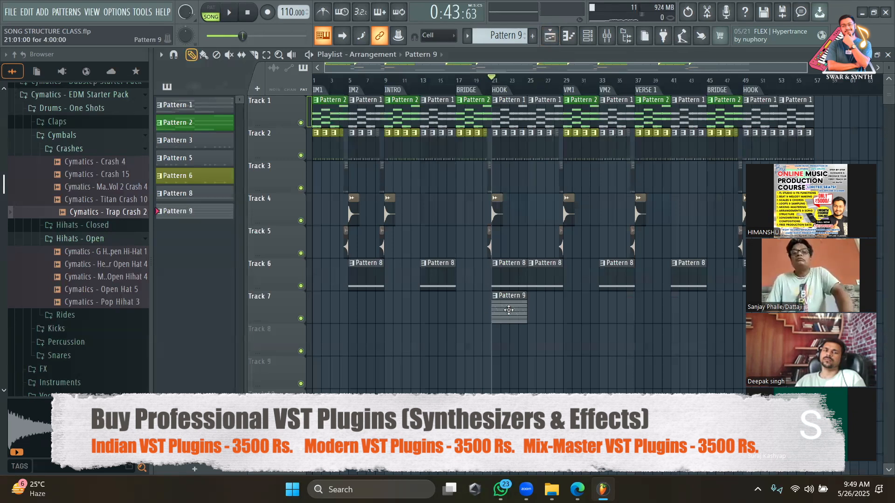
Step: Place another Pattern 9 clip on Track 7 at bar 1, under the IM1 section
{"action": "left_click_drag", "start_coordinate": [378, 339], "coordinate": [334, 307]}
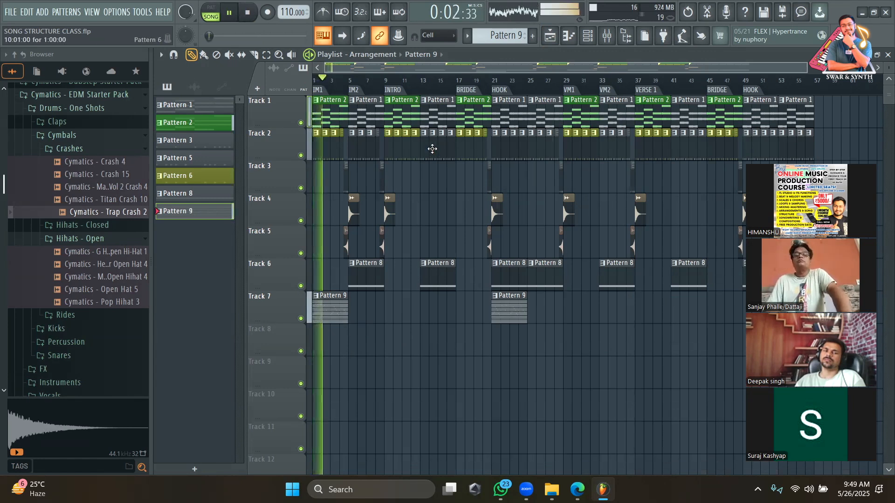
Step: Place further Pattern 9 clips on Track 7 at bar 5 under IM2 and at bar 25 in the first HOOK
{"action": "left_click", "coordinate": [352, 311]}
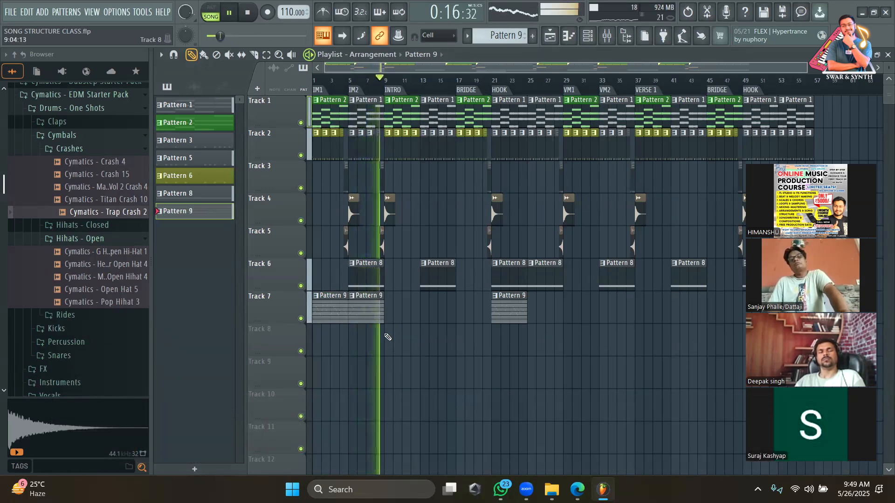
{"action": "key", "text": "space"}
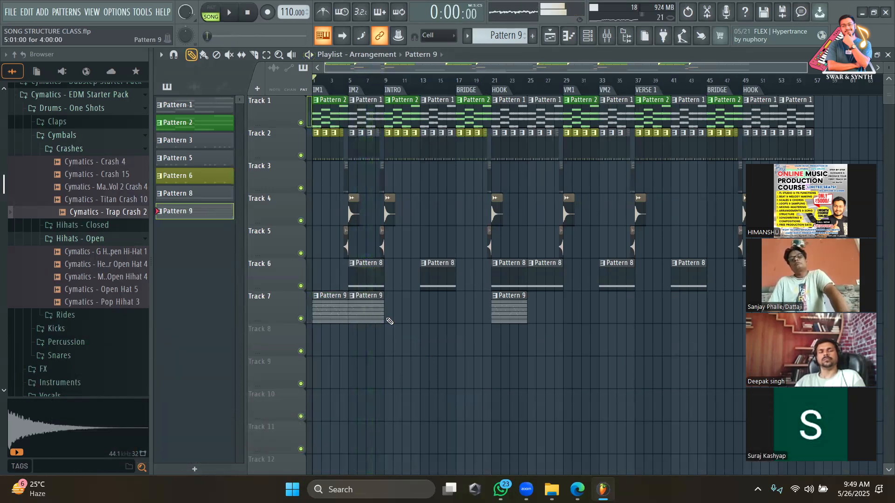
{"action": "left_click", "coordinate": [494, 90]}
{"action": "left_click", "coordinate": [533, 309]}
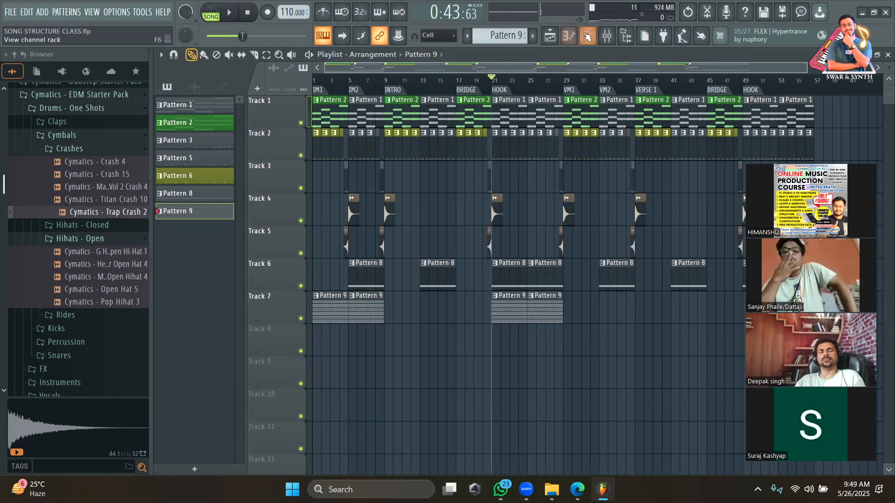
Step: Try copying Pattern 9's BANJO notes to the MANDOLIN and SANTOOR channels, and undo the pasting
{"action": "left_click", "coordinate": [587, 37]}
{"action": "right_click", "coordinate": [261, 290]}
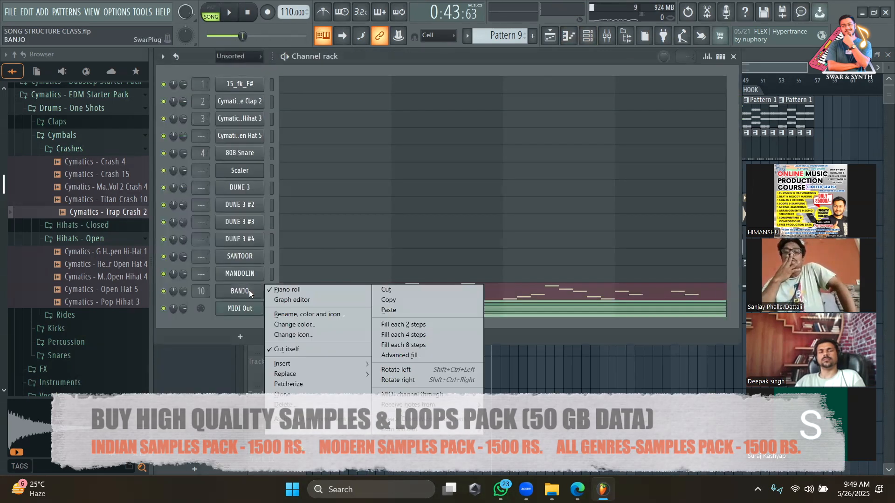
{"action": "left_click", "coordinate": [384, 302]}
{"action": "right_click", "coordinate": [248, 272]}
{"action": "left_click", "coordinate": [404, 296]}
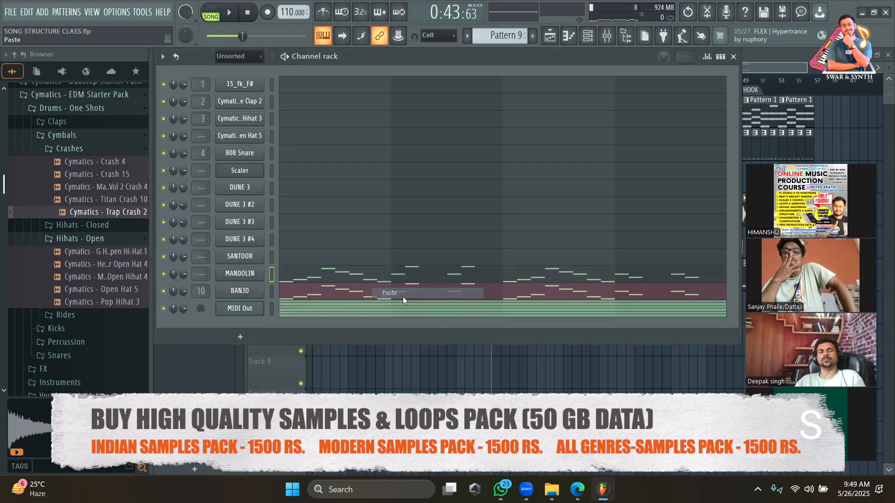
{"action": "right_click", "coordinate": [252, 254]}
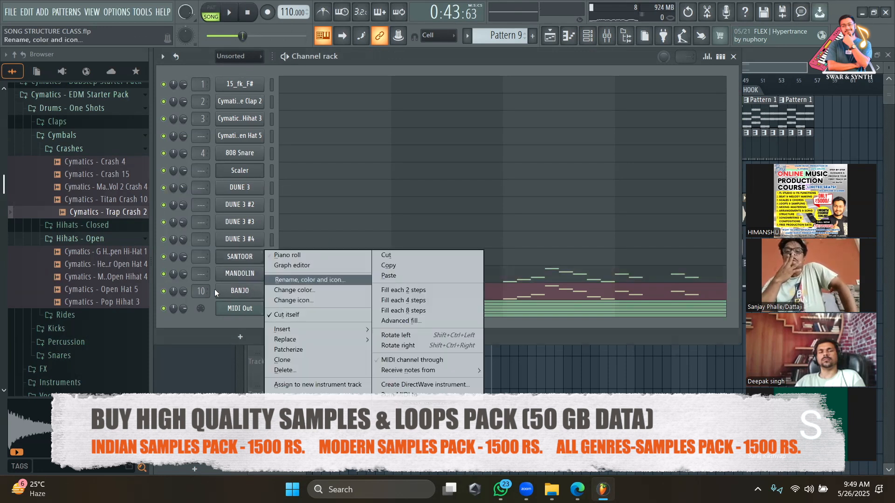
{"action": "left_click", "coordinate": [202, 317]}
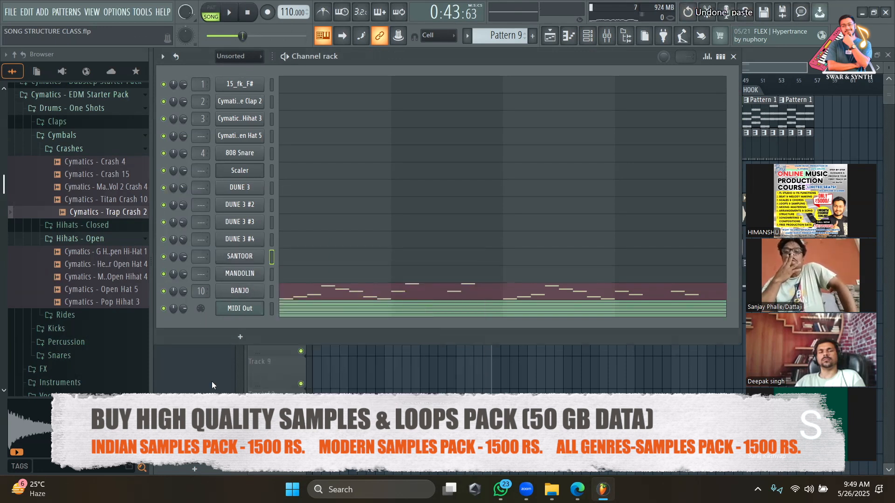
{"action": "left_click", "coordinate": [212, 381]}
Step: Turn the Pattern 9 clips in the first HOOK on Track 7 into a unique pattern coloured green
{"action": "left_click", "coordinate": [497, 296]}
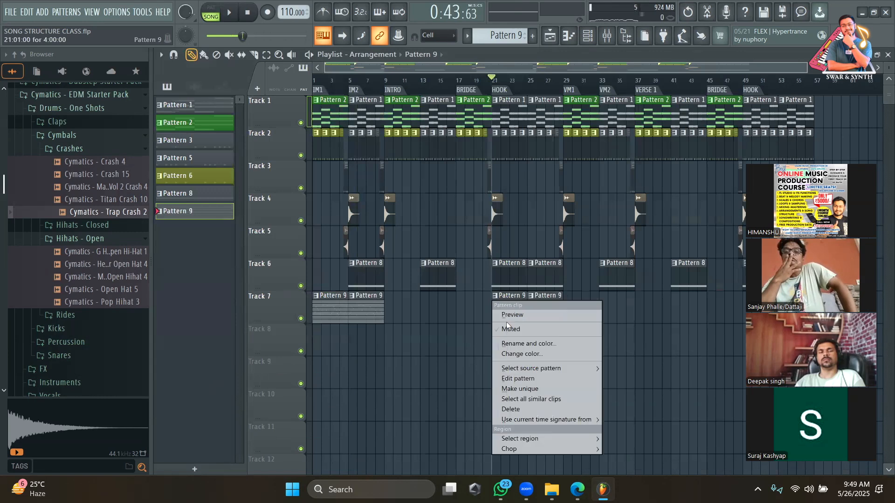
{"action": "left_click", "coordinate": [524, 387]}
{"action": "left_click", "coordinate": [497, 298]}
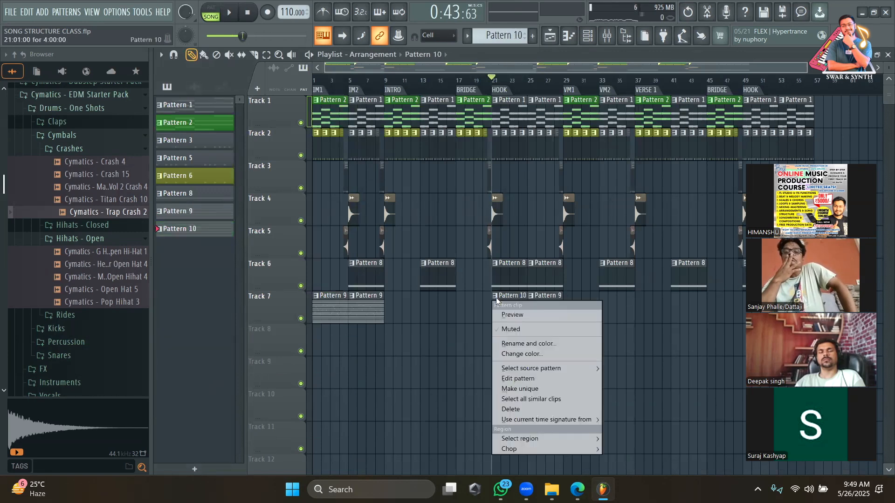
{"action": "left_click", "coordinate": [531, 352]}
{"action": "left_click", "coordinate": [630, 295]}
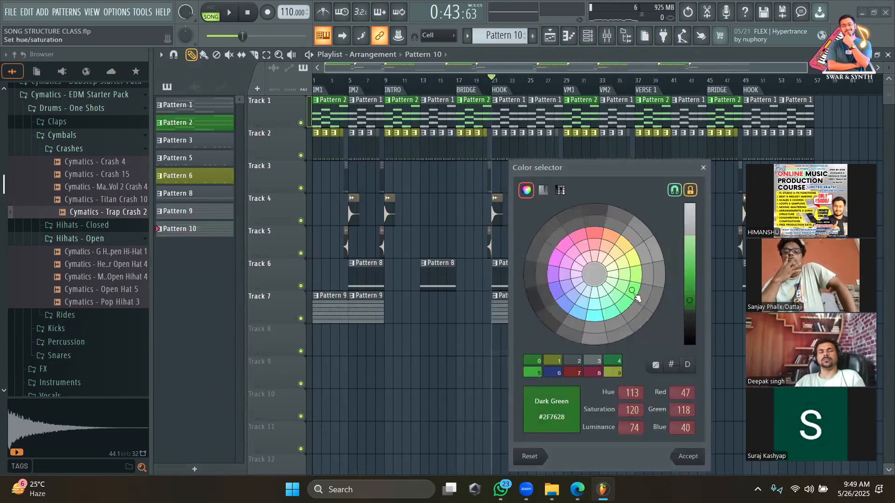
{"action": "left_click", "coordinate": [687, 456]}
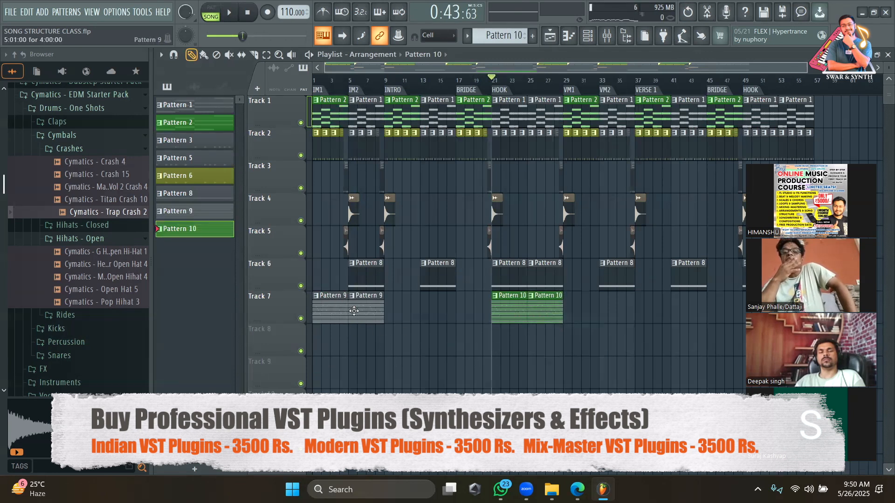
Step: Copy the BANJO notes to the MANDOLIN channel in Pattern 10 and play the pattern on its own
{"action": "double_click", "coordinate": [508, 313]}
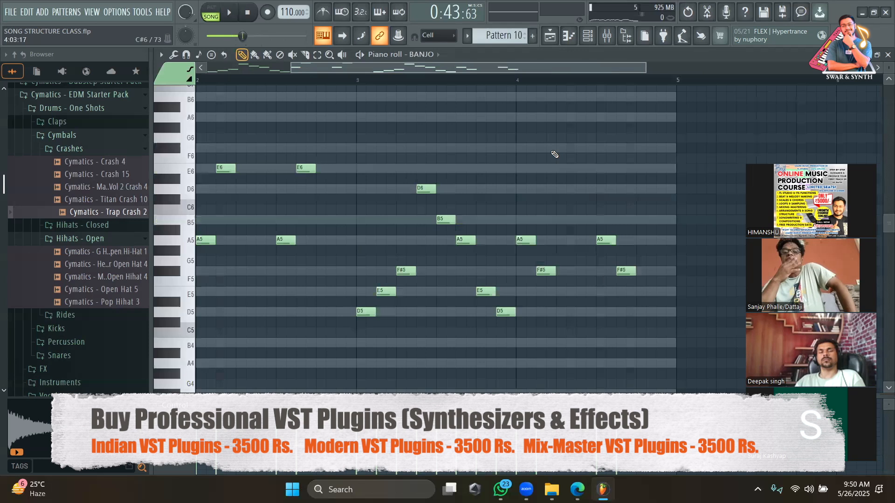
{"action": "left_click", "coordinate": [587, 36]}
{"action": "right_click", "coordinate": [254, 292]}
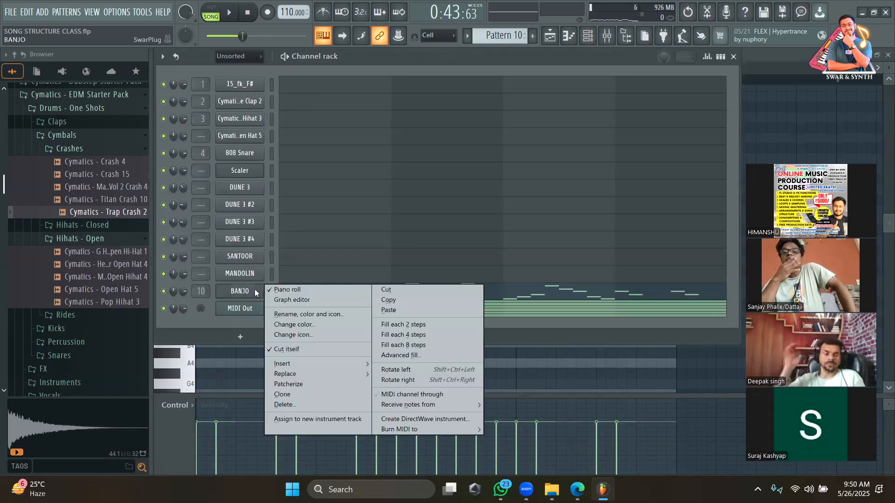
{"action": "left_click", "coordinate": [392, 300]}
{"action": "right_click", "coordinate": [246, 280]}
{"action": "left_click", "coordinate": [410, 294]}
{"action": "left_click", "coordinate": [219, 17]}
{"action": "left_click", "coordinate": [229, 12]}
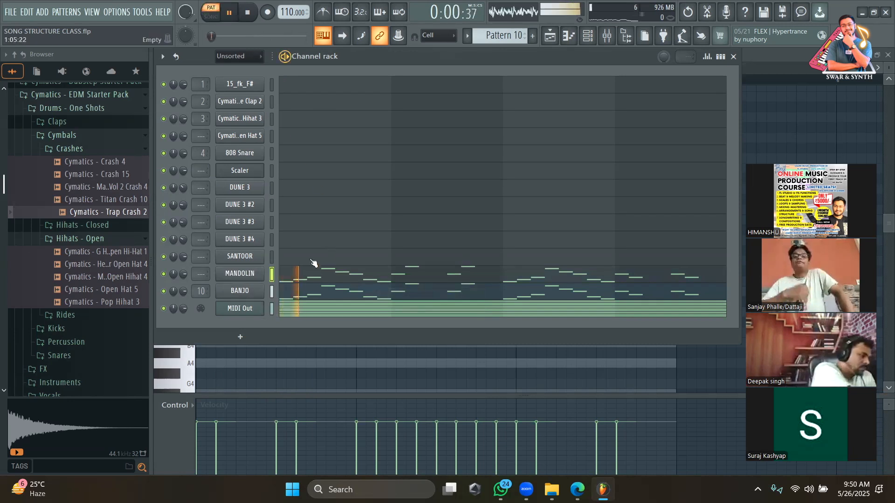
Step: Copy the MANDOLIN notes to the SANTOOR channel in Pattern 10 and audition the layered melody
{"action": "right_click", "coordinate": [255, 270]}
{"action": "left_click", "coordinate": [411, 283]}
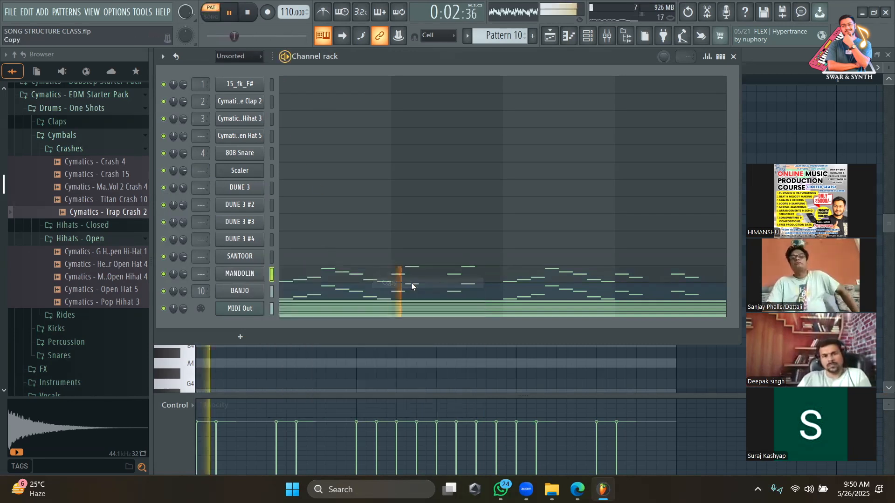
{"action": "key", "text": "space"}
{"action": "right_click", "coordinate": [247, 257]}
{"action": "left_click", "coordinate": [429, 275]}
{"action": "key", "text": "space"}
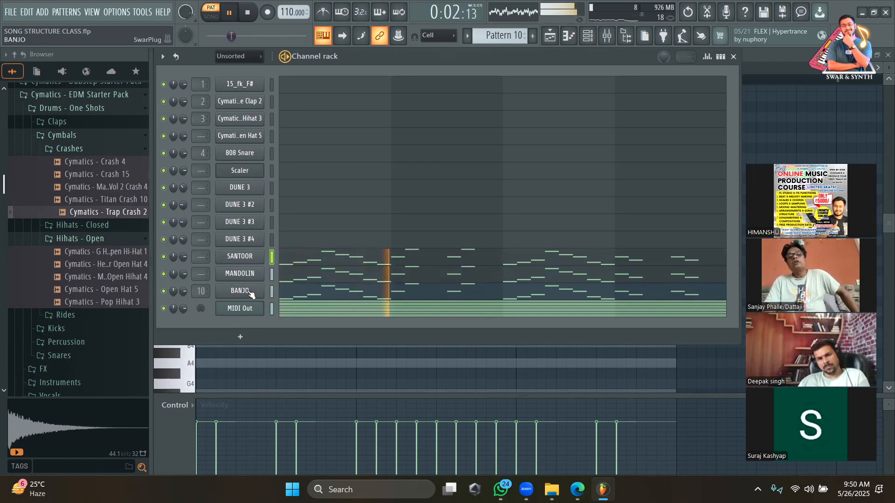
{"action": "key", "text": "space"}
Step: Transpose all MANDOLIN notes up one octave so the first note moves to D6, and audition the pattern
{"action": "left_click", "coordinate": [303, 279]}
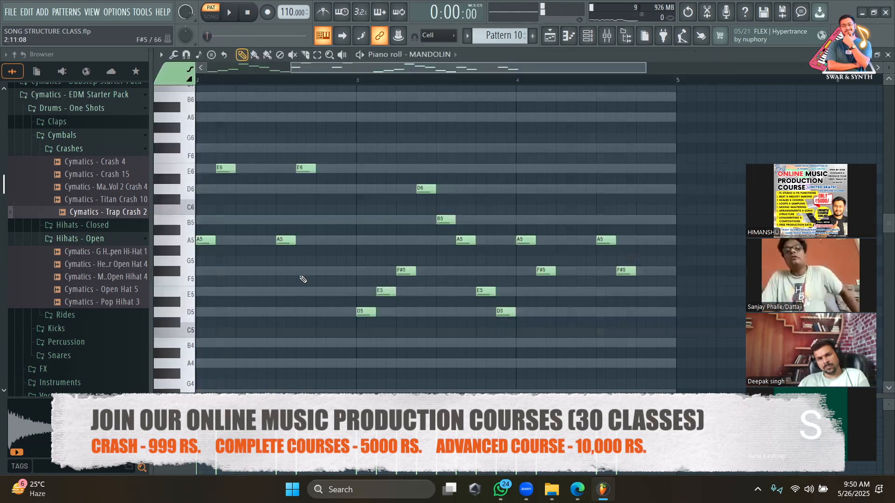
{"action": "key", "text": "ctrl+a"}
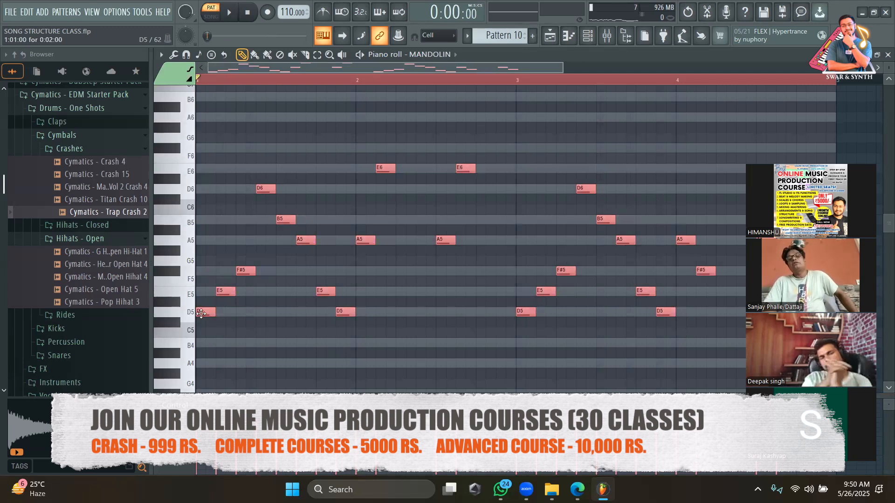
{"action": "left_click_drag", "start_coordinate": [201, 313], "coordinate": [156, 187]}
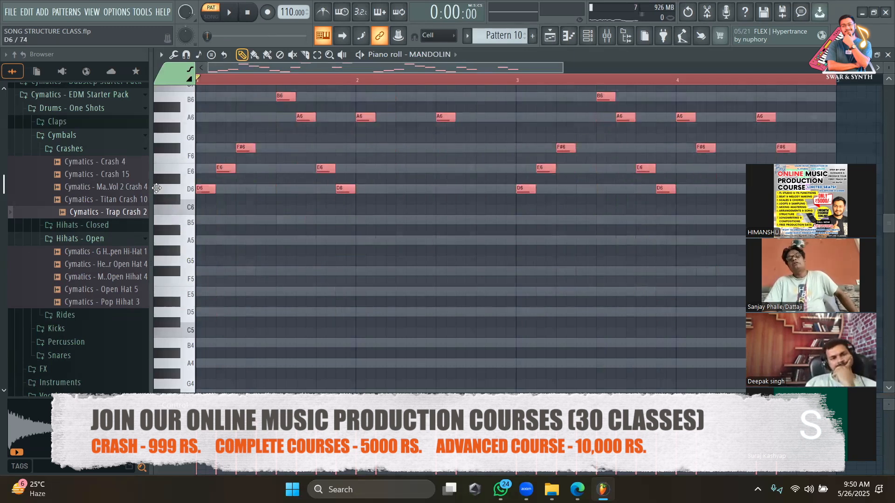
{"action": "key", "text": "space"}
{"action": "left_click", "coordinate": [587, 36]}
{"action": "key", "text": "space"}
Step: Clone the BANJO channel and dismiss the clone's plugin window
{"action": "right_click", "coordinate": [234, 291]}
{"action": "left_click", "coordinate": [303, 392]}
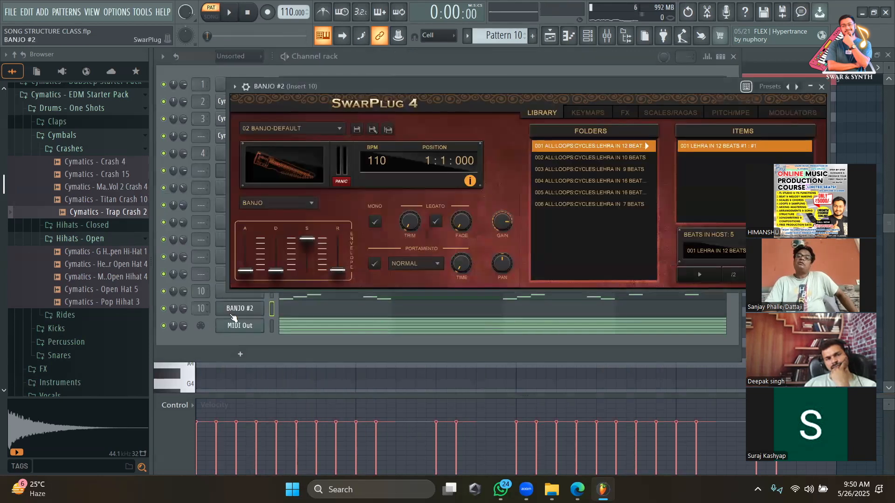
{"action": "left_click", "coordinate": [208, 338]}
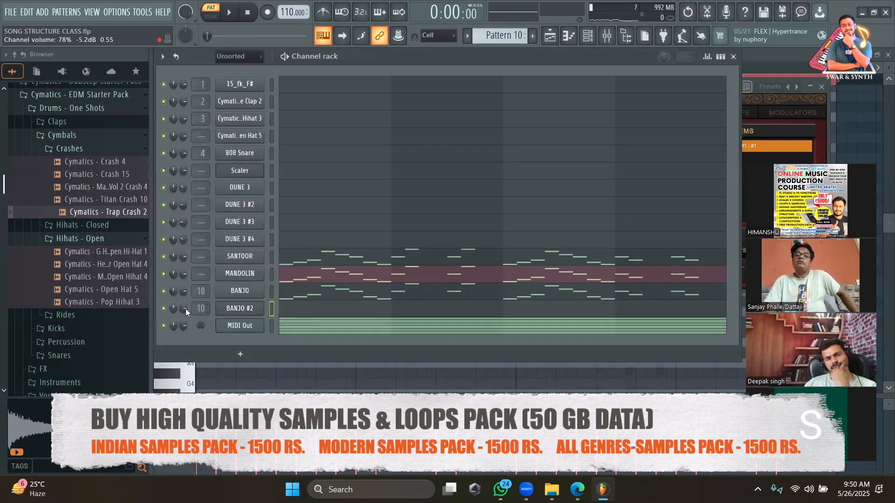
Step: Move the BANJO notes to the BANJO #2 channel, lower that channel's volume, and play the pattern
{"action": "right_click", "coordinate": [240, 290]}
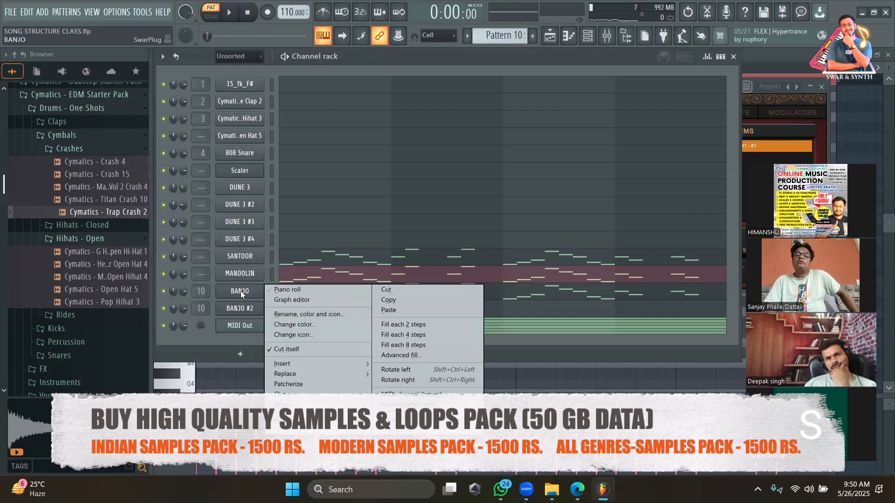
{"action": "left_click", "coordinate": [431, 289]}
{"action": "right_click", "coordinate": [249, 309]}
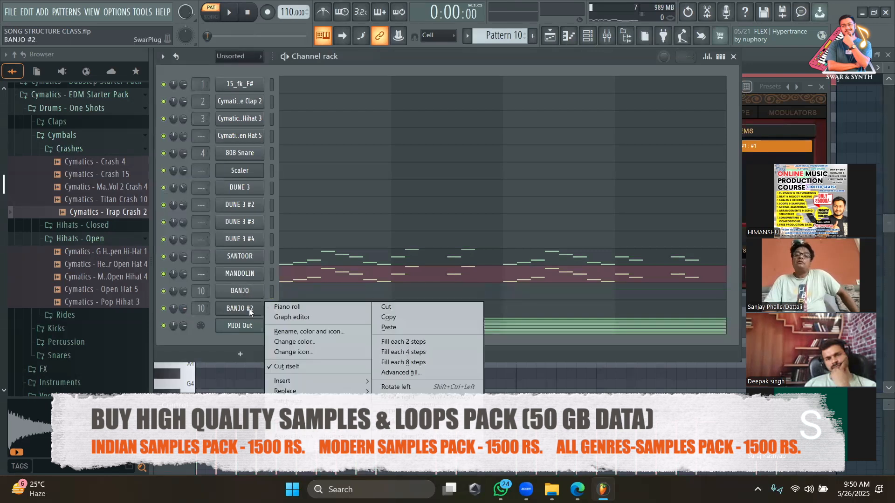
{"action": "left_click", "coordinate": [407, 324]}
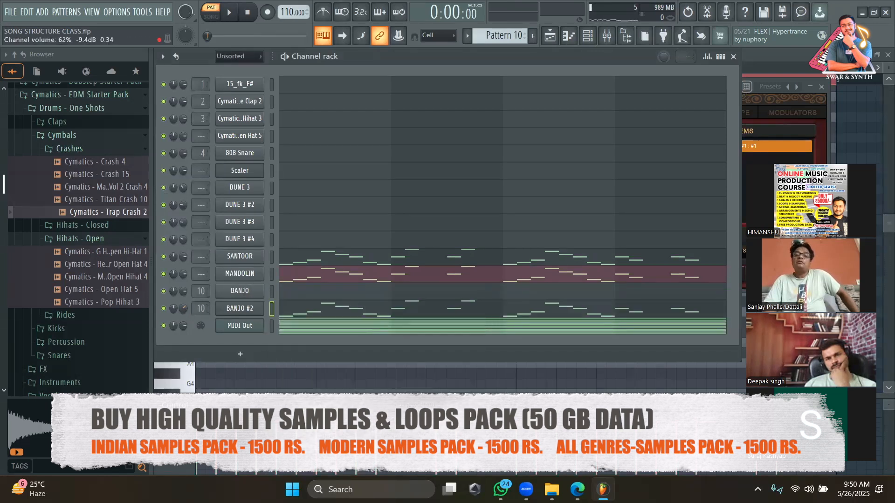
{"action": "key", "text": "space"}
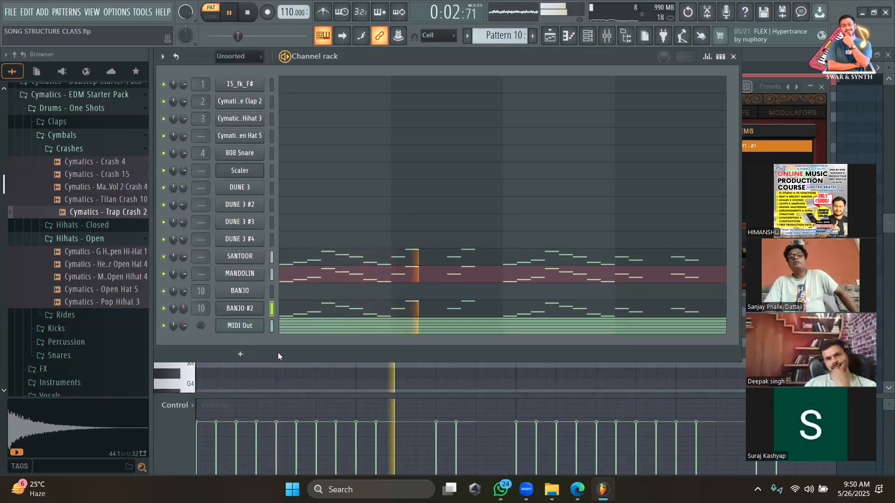
{"action": "key", "text": "space"}
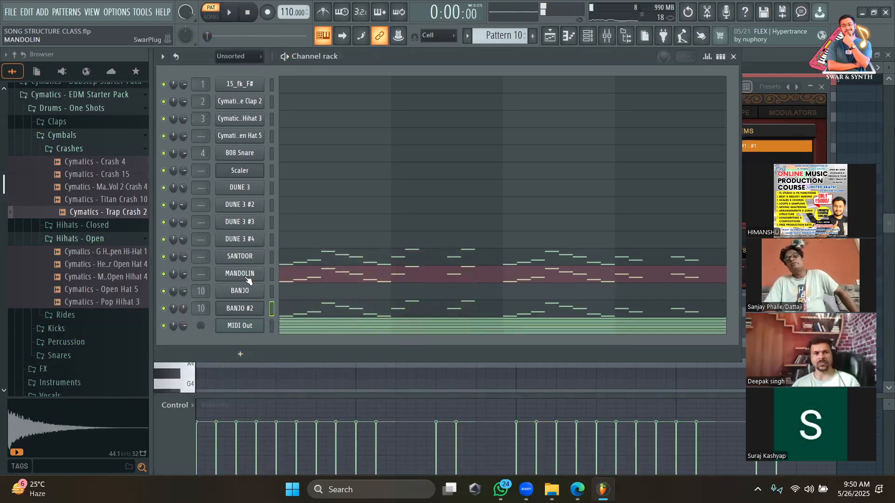
Step: Clone the MANDOLIN channel, try the SHEHNAI preset on the clone, and load the HARMONIUM 2 preset instead
{"action": "right_click", "coordinate": [245, 277]}
{"action": "left_click", "coordinate": [302, 376]}
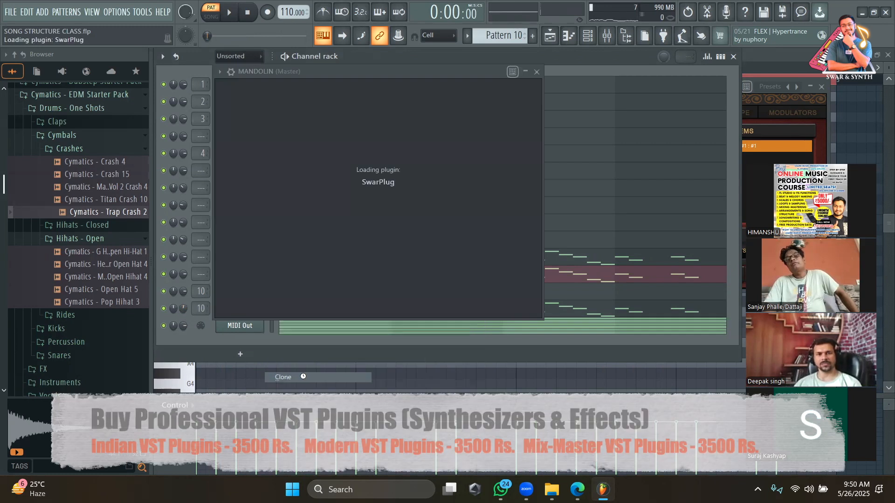
{"action": "left_click", "coordinate": [219, 72]}
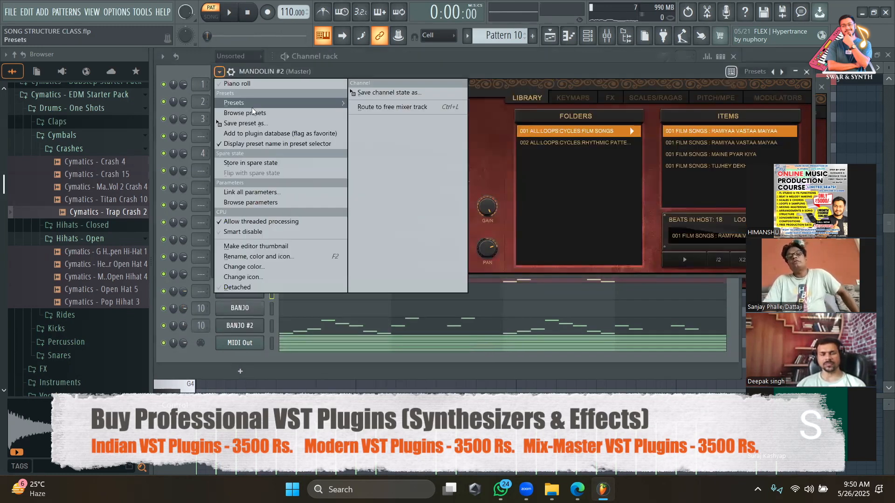
{"action": "mouse_move", "coordinate": [257, 103]}
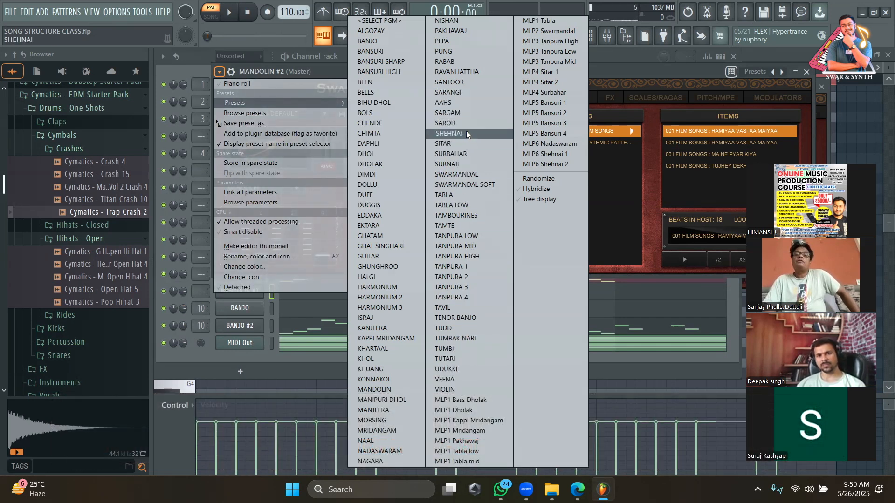
{"action": "left_click", "coordinate": [467, 134]}
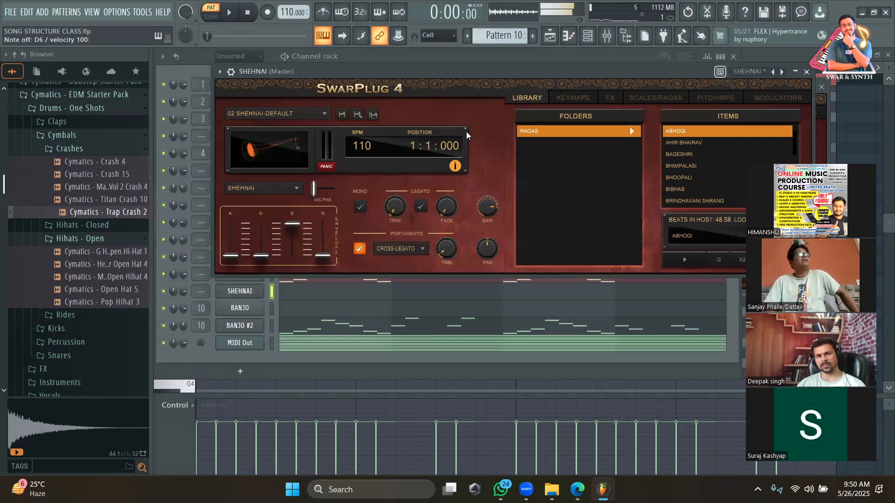
{"action": "left_click", "coordinate": [220, 72]}
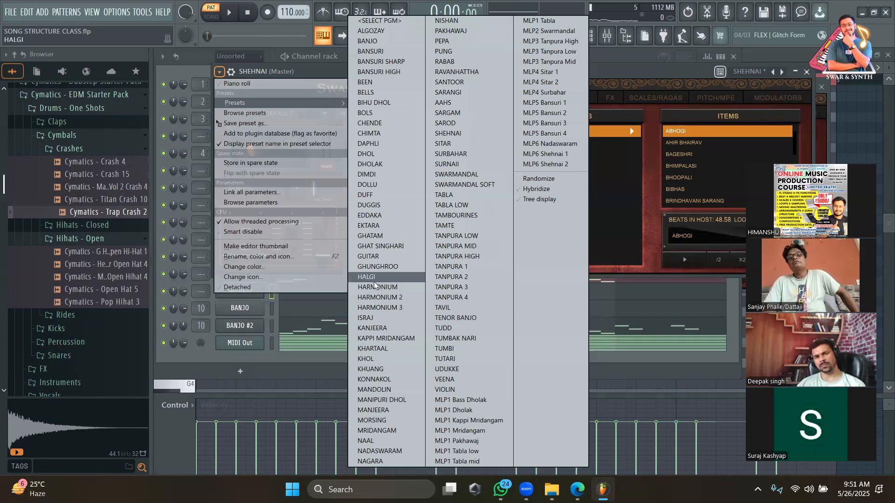
{"action": "left_click", "coordinate": [378, 302]}
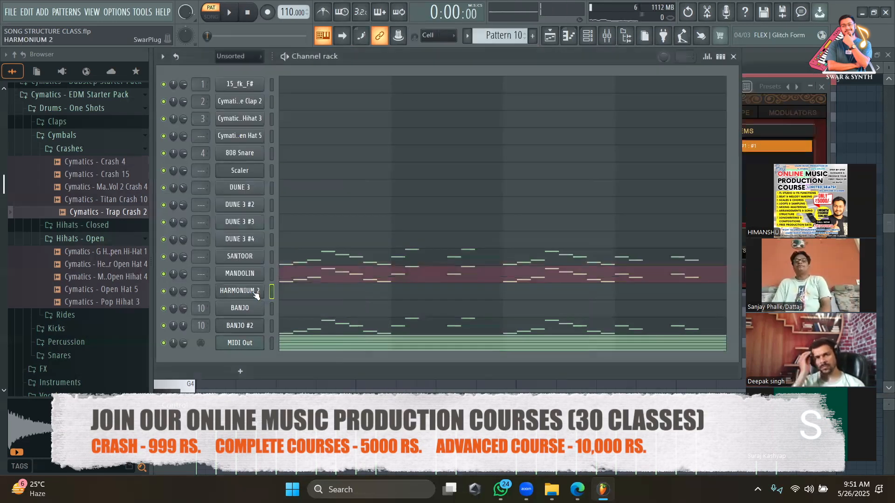
Step: Copy the MANDOLIN notes to the HARMONIUM 2 channel and play the pattern
{"action": "right_click", "coordinate": [247, 273]}
{"action": "left_click", "coordinate": [422, 291]}
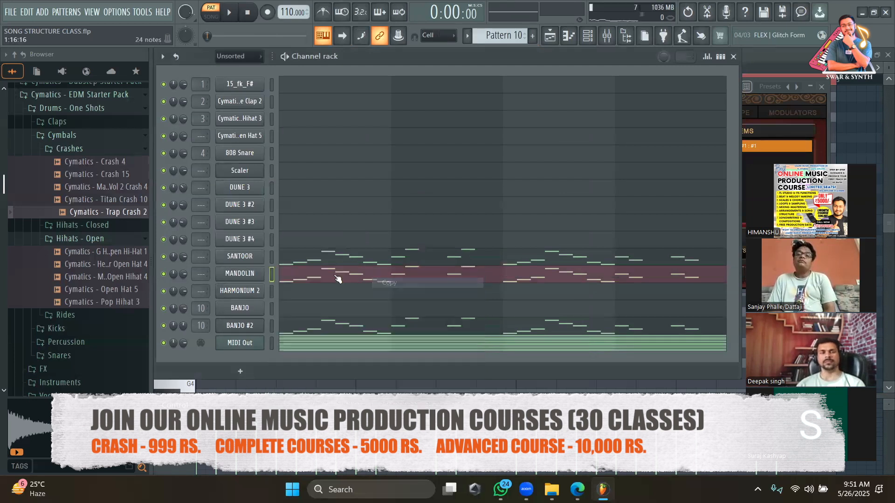
{"action": "right_click", "coordinate": [244, 292]}
{"action": "left_click", "coordinate": [430, 310]}
{"action": "key", "text": "space"}
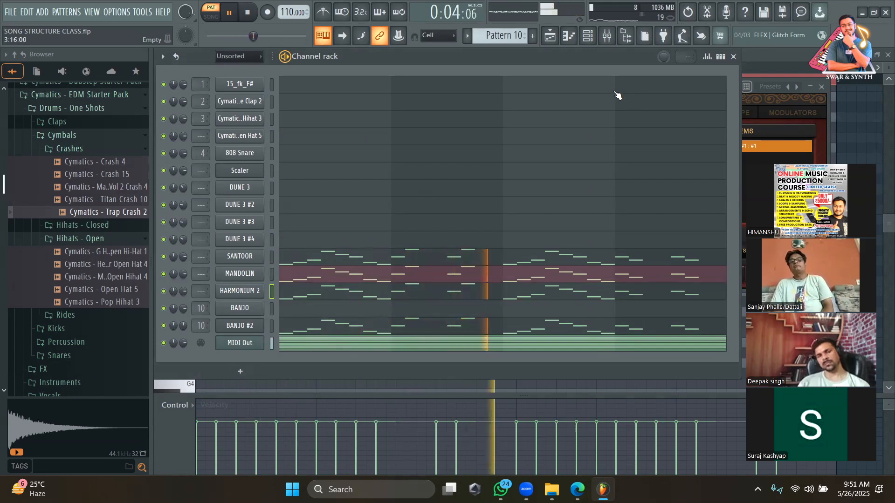
{"action": "key", "text": "space"}
Step: Add the Strings Section preset from the Orchestral instruments pack as a new channel and dismiss its plugin window
{"action": "scroll", "coordinate": [80, 348], "scroll_direction": "down", "scroll_amount": 20}
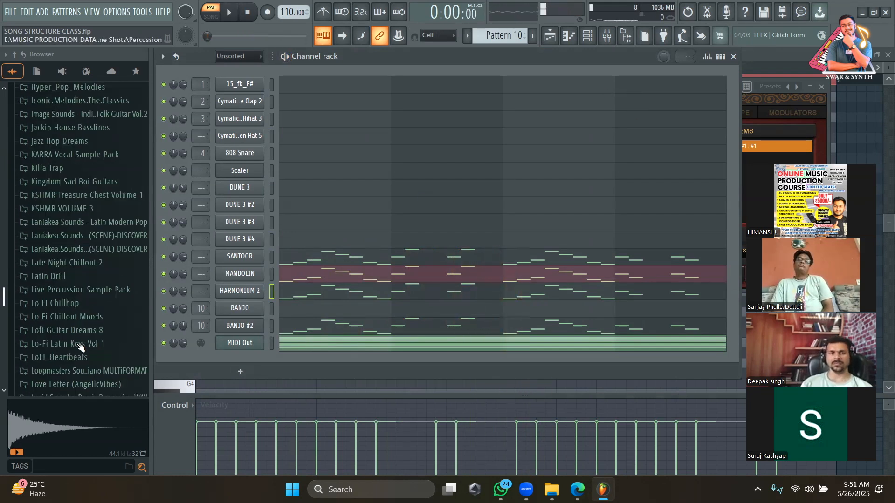
{"action": "scroll", "coordinate": [63, 280], "scroll_direction": "up", "scroll_amount": 20}
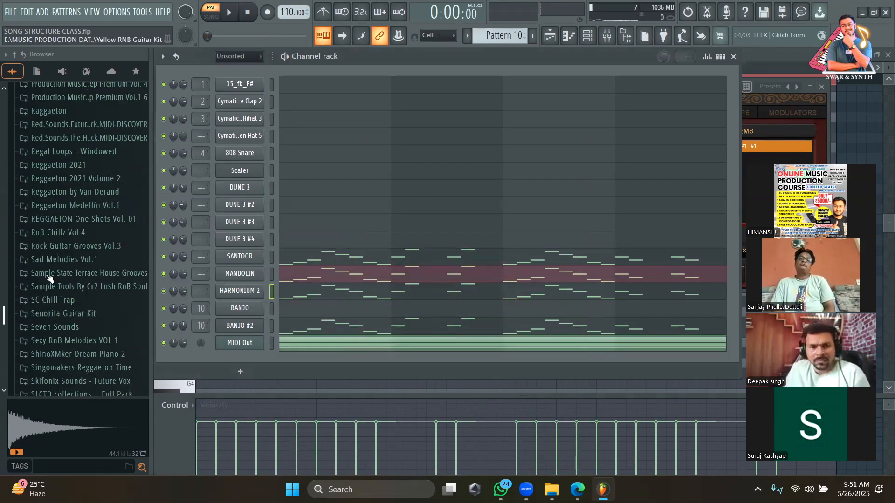
{"action": "left_click", "coordinate": [53, 289]}
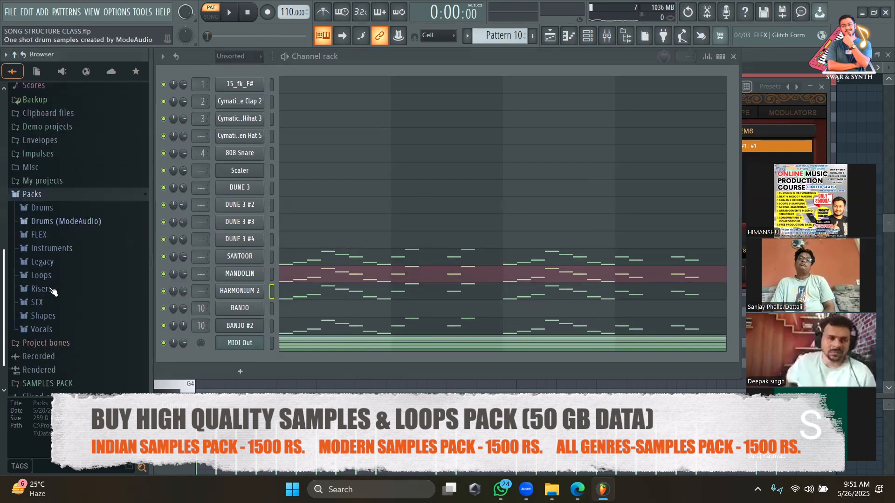
{"action": "scroll", "coordinate": [53, 291], "scroll_direction": "down", "scroll_amount": 2}
{"action": "left_click", "coordinate": [60, 177]}
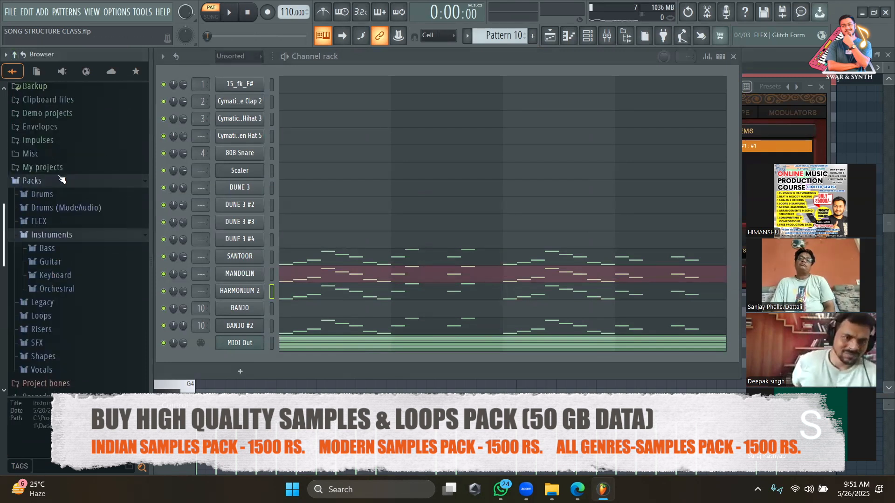
{"action": "left_click", "coordinate": [71, 277]}
{"action": "left_click", "coordinate": [69, 287]}
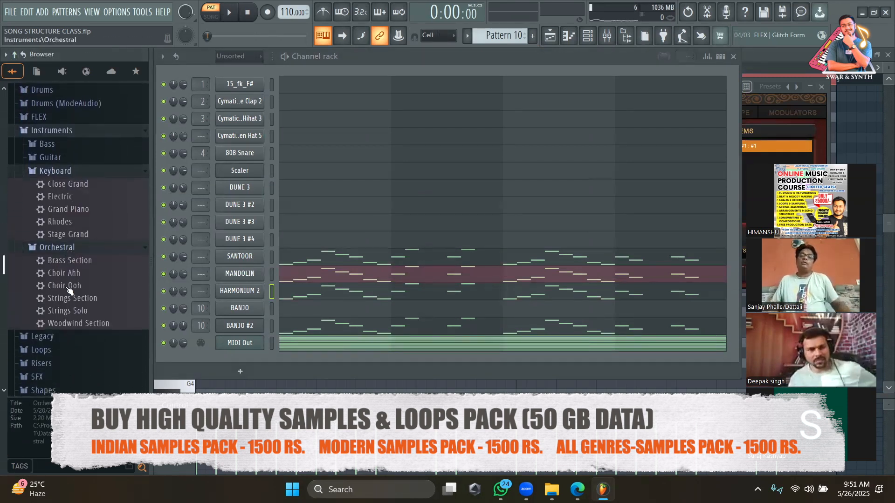
{"action": "left_click_drag", "start_coordinate": [70, 297], "coordinate": [241, 356]}
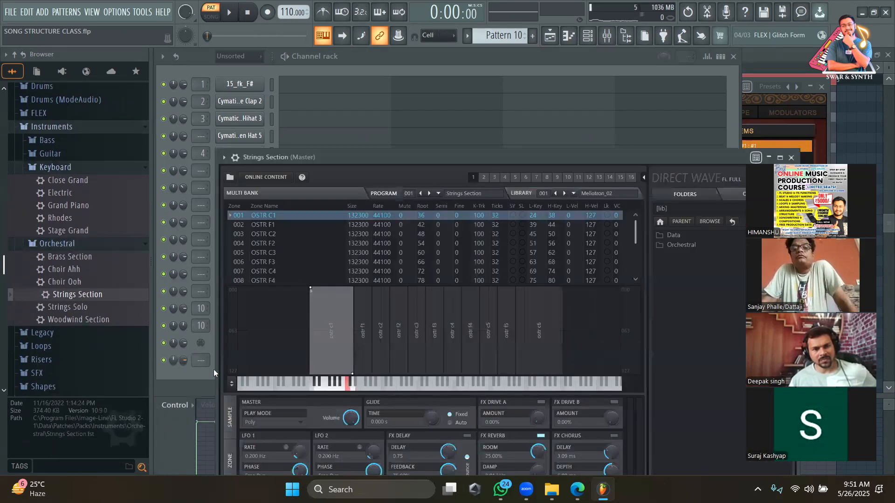
{"action": "left_click", "coordinate": [209, 369]}
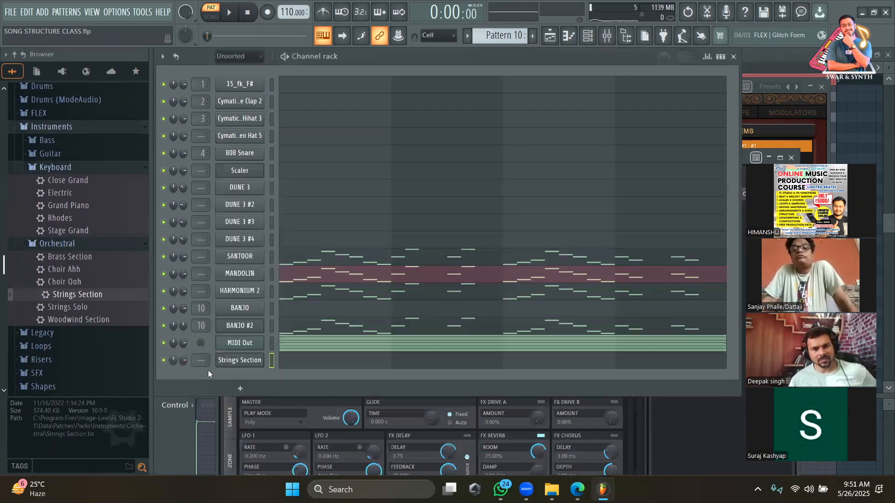
Step: Paste the copied melody notes into the Strings Section channel and open its miscellaneous settings while the pattern plays
{"action": "right_click", "coordinate": [262, 364]}
{"action": "left_click", "coordinate": [441, 344]}
{"action": "key", "text": "space"}
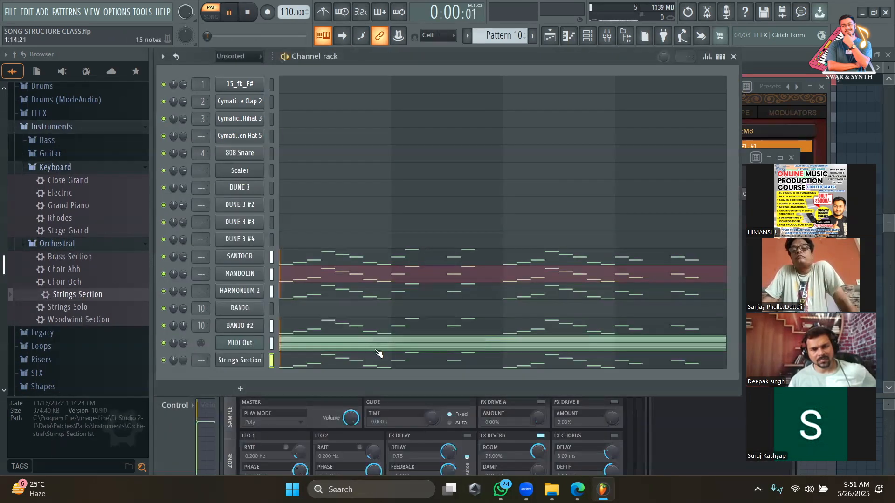
{"action": "left_click", "coordinate": [249, 356]}
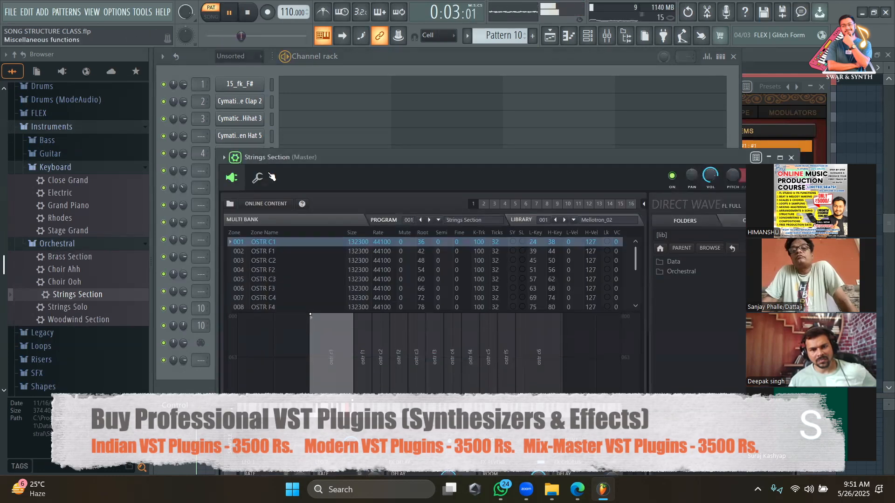
{"action": "left_click", "coordinate": [260, 178]}
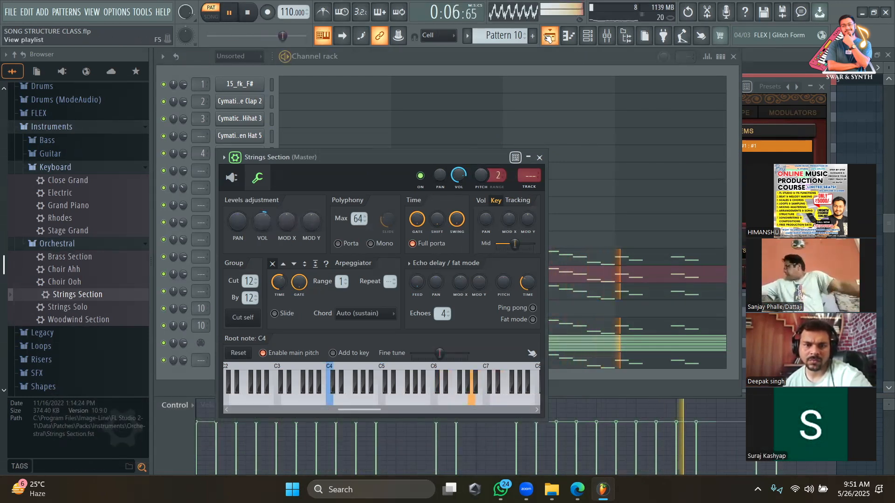
Step: Return to the playlist and play the arrangement in song mode around the first HOOK
{"action": "left_click", "coordinate": [549, 40]}
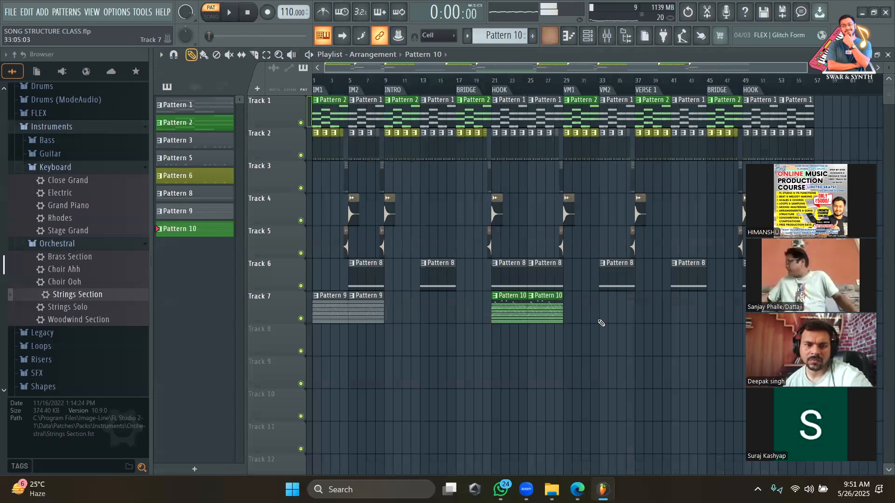
{"action": "key", "text": "l"}
{"action": "key", "text": "space"}
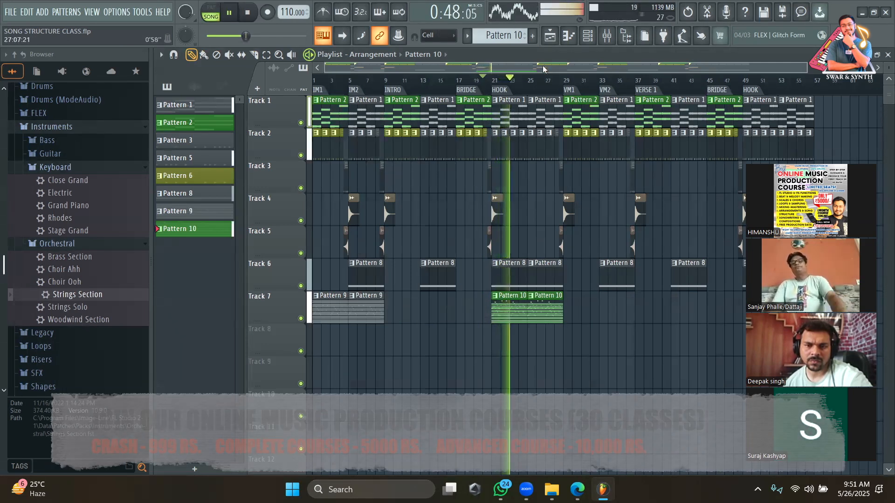
Step: Stop playback and place two Pattern 10 clips on Track 7 under the second HOOK
{"action": "left_click_drag", "start_coordinate": [542, 65], "coordinate": [614, 67]}
{"action": "key", "text": "space"}
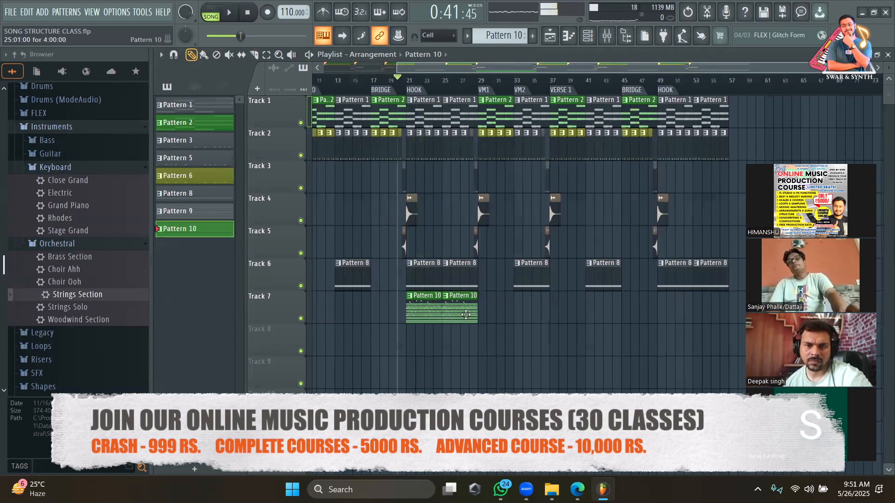
{"action": "left_click", "coordinate": [701, 314]}
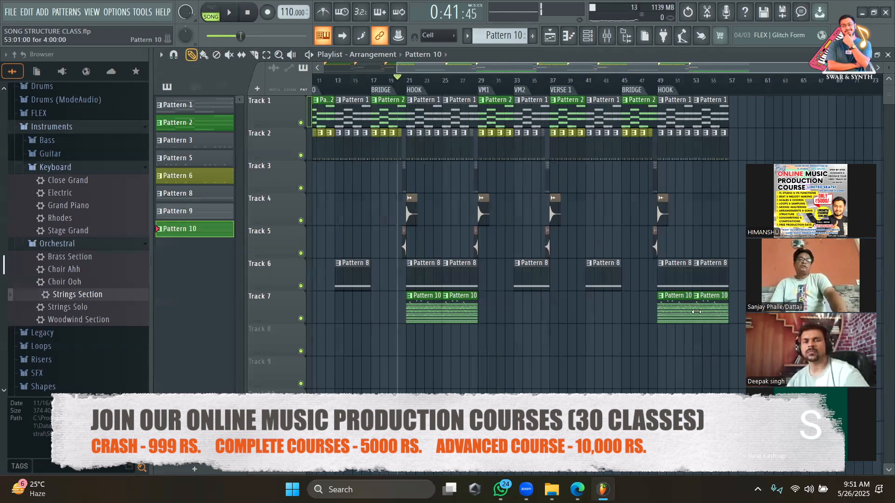
{"action": "left_click_drag", "start_coordinate": [639, 69], "coordinate": [256, 103]}
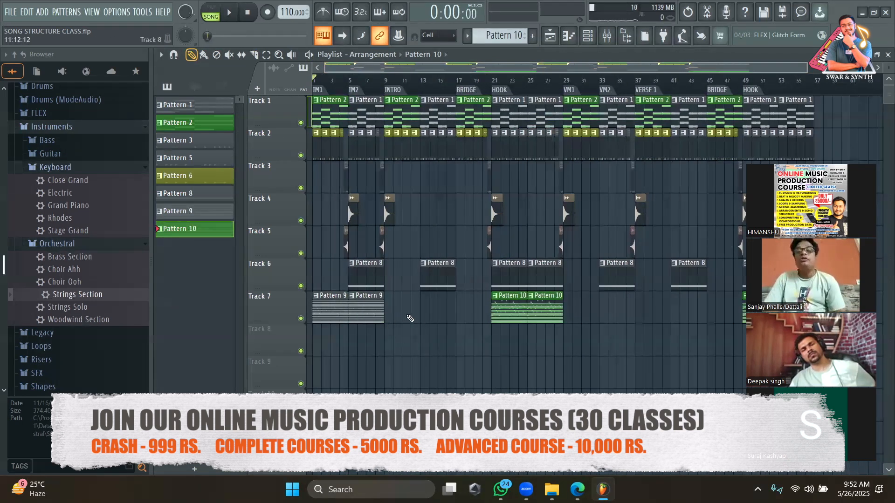
Step: Add a Pattern 9 clip on Track 7 at the INTRO, make it unique, and repeat it at bar 13
{"action": "key", "text": "space"}
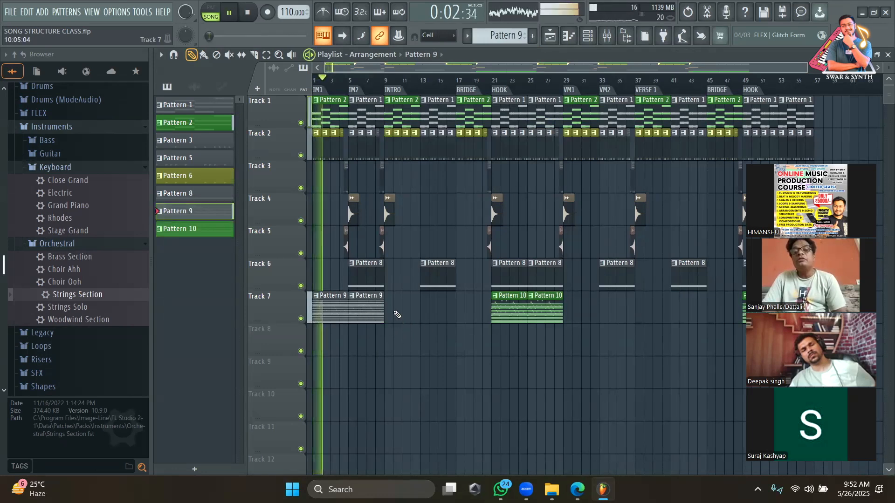
{"action": "key", "text": "space"}
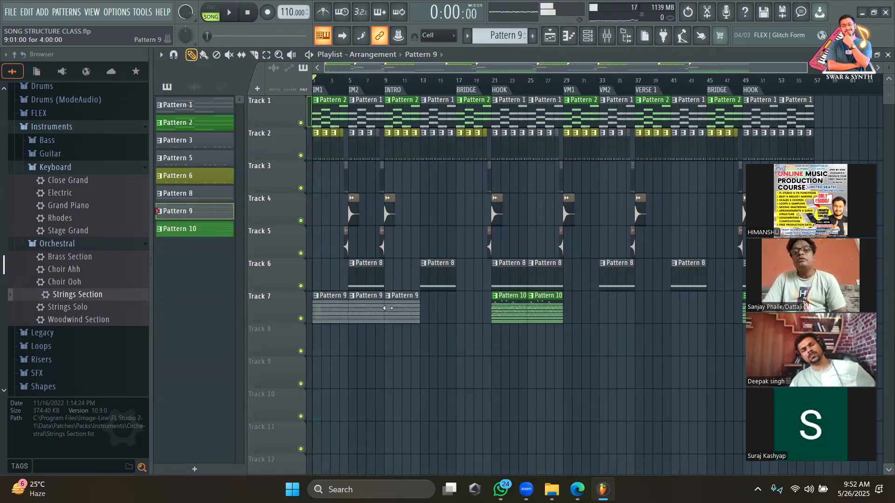
{"action": "right_click", "coordinate": [390, 301]}
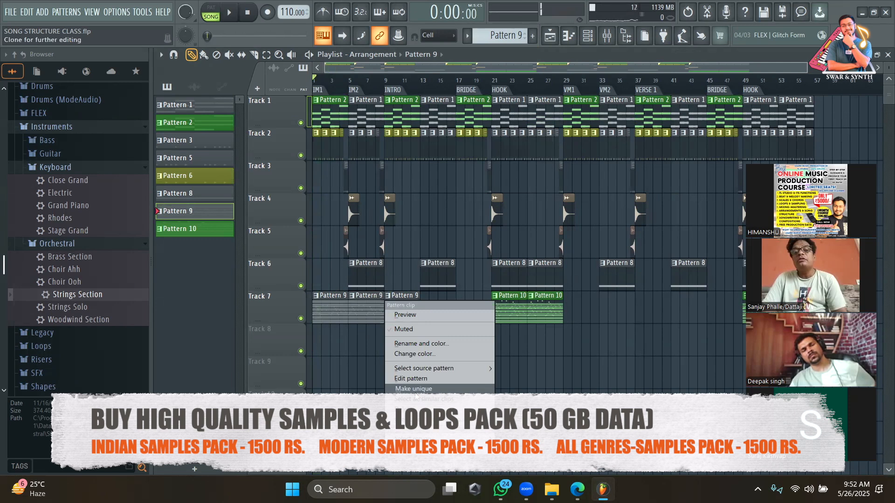
{"action": "left_click", "coordinate": [415, 391]}
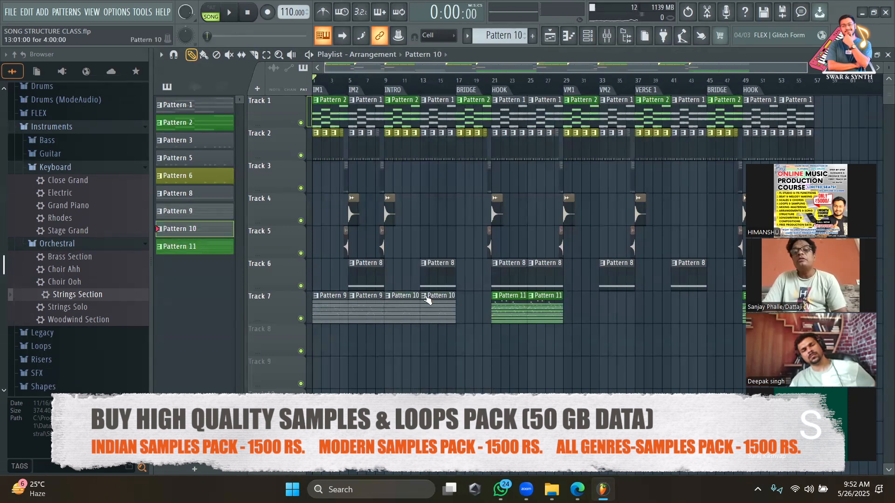
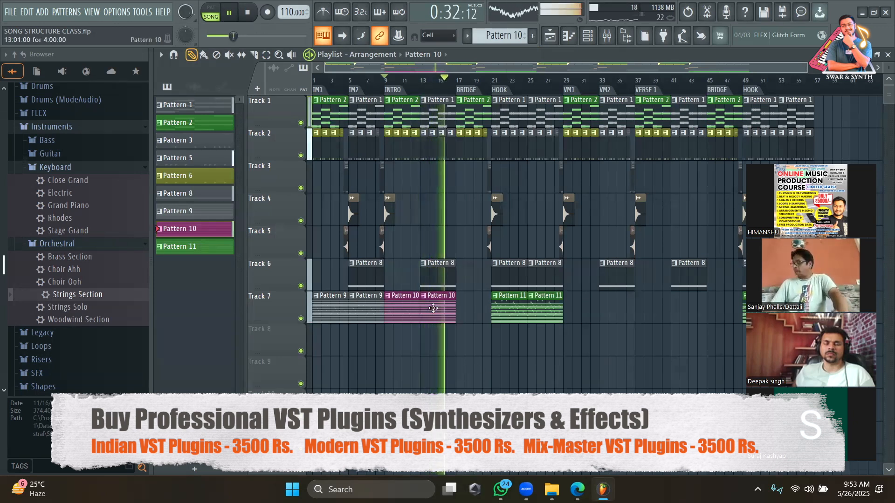
Step: Stop playback, place a Pattern 10 clip on Track 8 under the first BRIDGE, and make it unique
{"action": "key", "text": "space"}
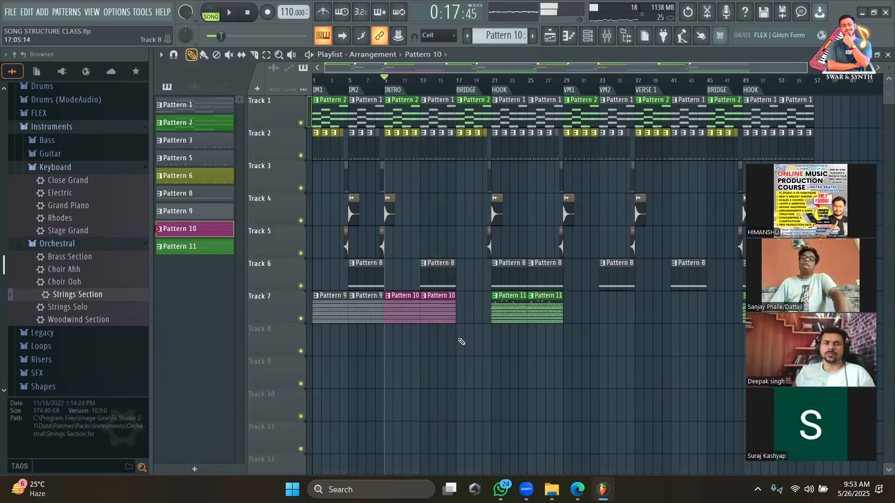
{"action": "left_click", "coordinate": [459, 335]}
{"action": "left_click", "coordinate": [459, 332]}
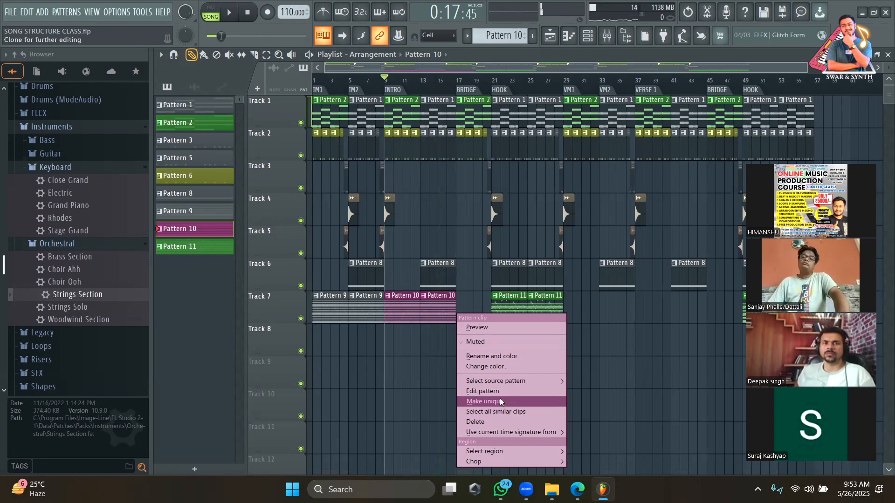
{"action": "left_click", "coordinate": [500, 399]}
Step: Try a BRIDGE banjo variation: move the D5 notes opening bars 1 and 3 to A5, delete the trailing E5 and D5 notes, and duplicate the phrase one bar on
{"action": "double_click", "coordinate": [471, 338]}
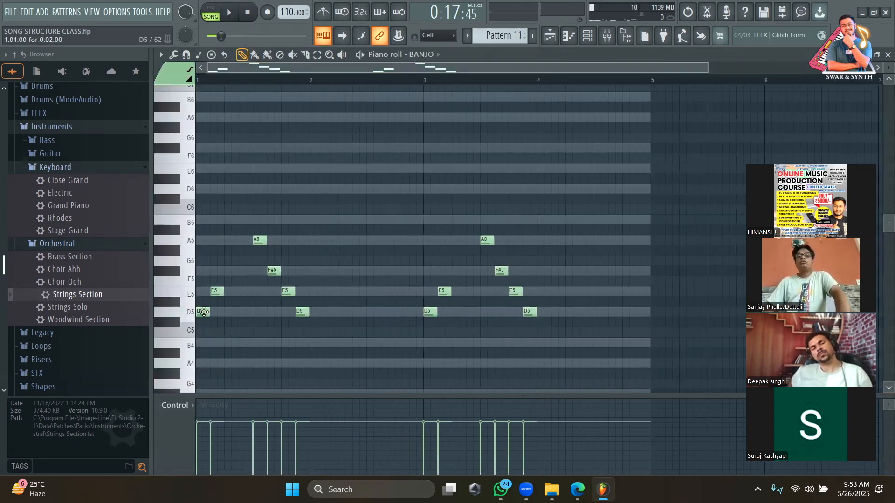
{"action": "left_click_drag", "start_coordinate": [199, 309], "coordinate": [190, 237]}
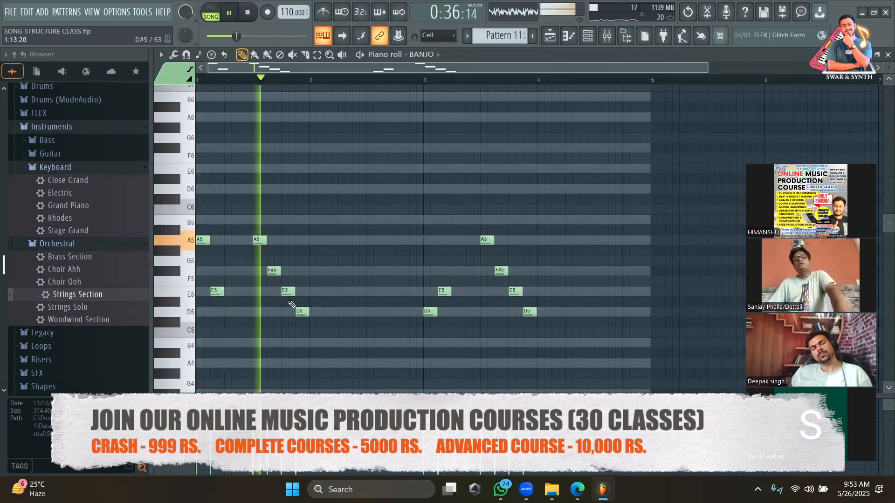
{"action": "right_click", "coordinate": [288, 291]}
{"action": "right_click", "coordinate": [302, 311]}
{"action": "left_click_drag", "start_coordinate": [426, 312], "coordinate": [428, 242]}
{"action": "right_click", "coordinate": [530, 312]}
{"action": "right_click", "coordinate": [518, 292]}
{"action": "key", "text": "ctrl+a"}
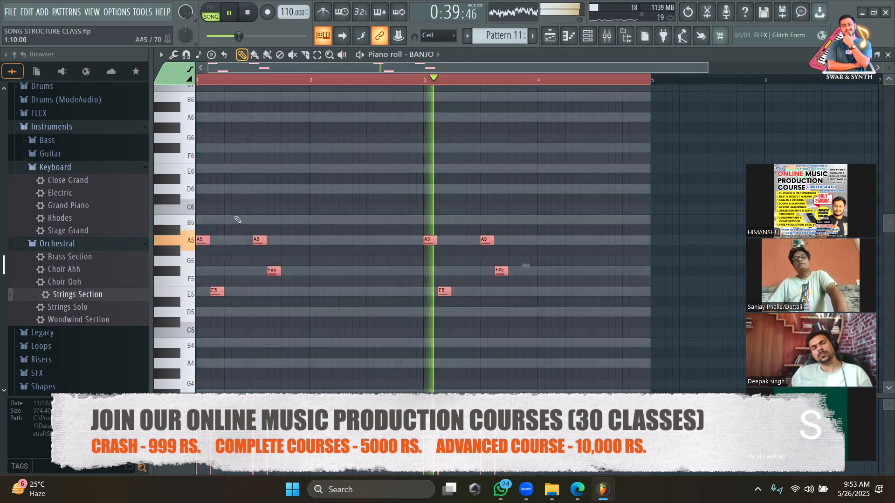
{"action": "left_click_drag", "start_coordinate": [200, 241], "coordinate": [319, 244]}
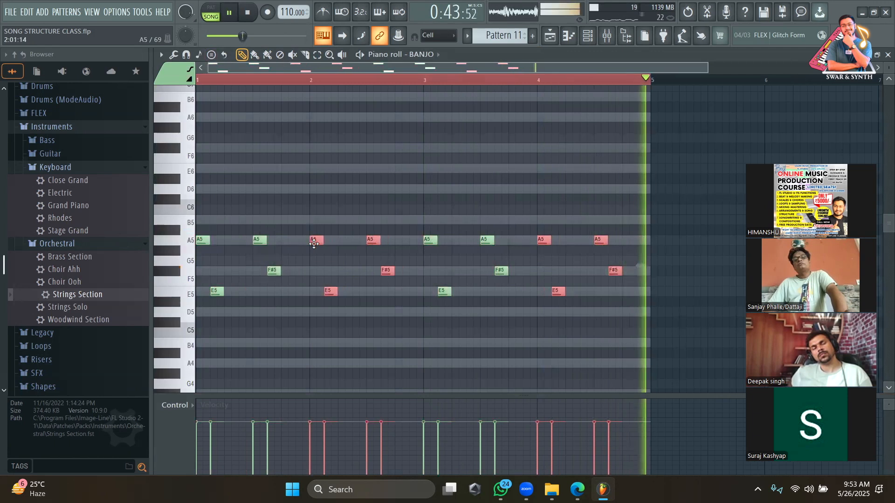
Step: Play the arrangement in the playlist from about bar 13 and stop playback
{"action": "key", "text": "F5"}
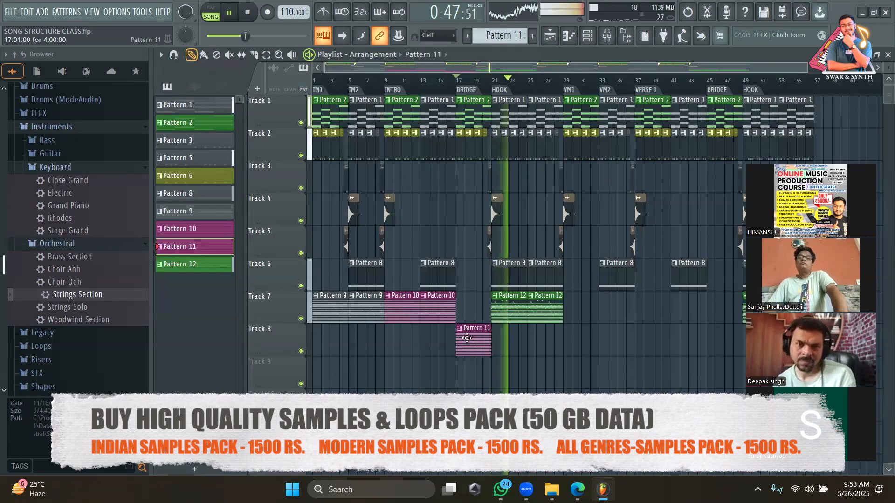
{"action": "left_click", "coordinate": [429, 84]}
{"action": "left_click", "coordinate": [420, 84]}
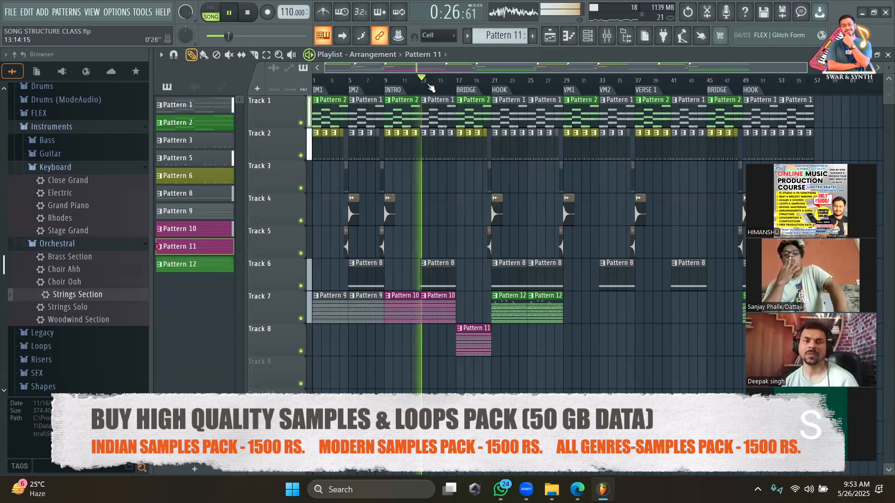
{"action": "key", "text": "space"}
Step: Undo the recent note edits in the BRIDGE clip's banjo part and briefly play the arrangement
{"action": "double_click", "coordinate": [471, 356]}
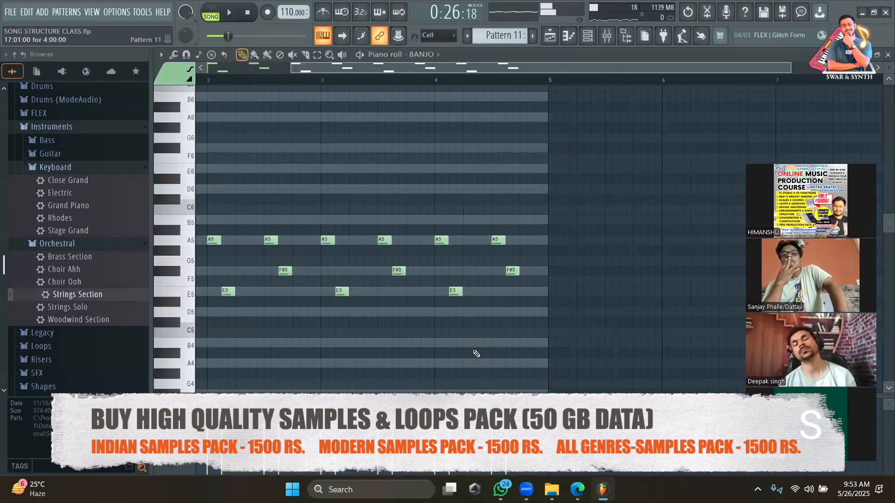
{"action": "key", "text": "ctrl+z"}
{"action": "key", "text": "ctrl+z"}
{"action": "key", "text": "ctrl+z"}
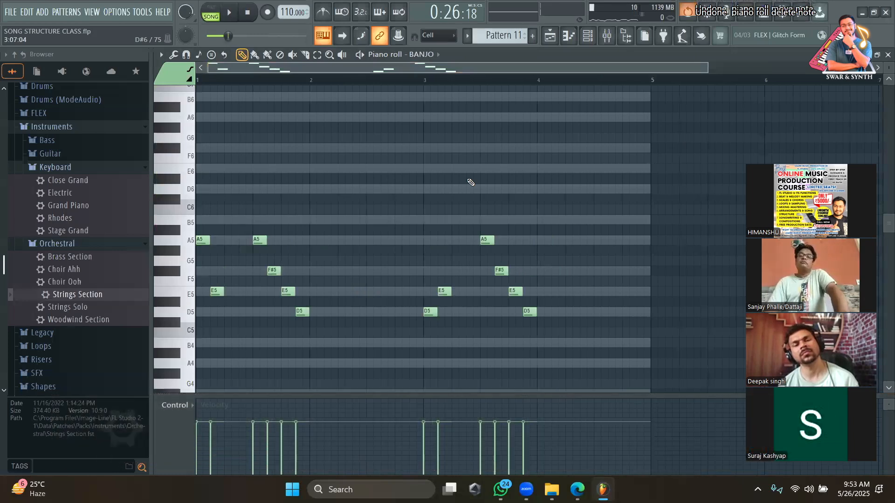
{"action": "left_click", "coordinate": [569, 36]}
{"action": "key", "text": "space"}
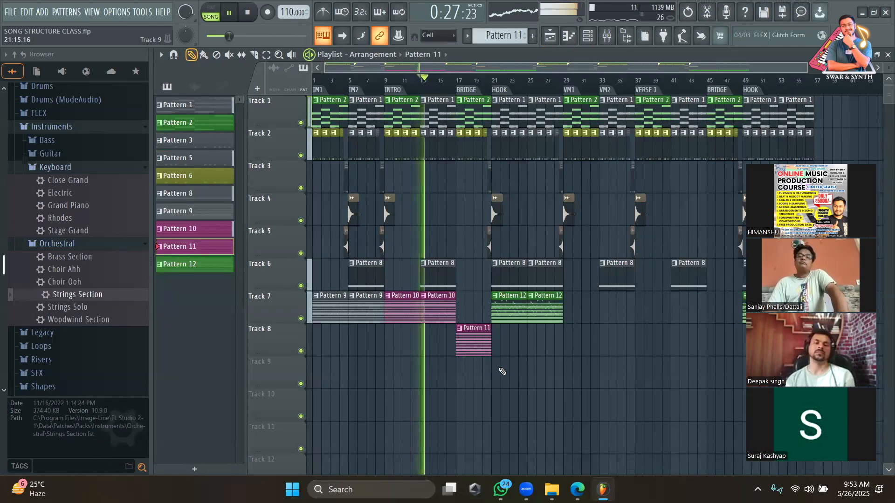
{"action": "key", "text": "space"}
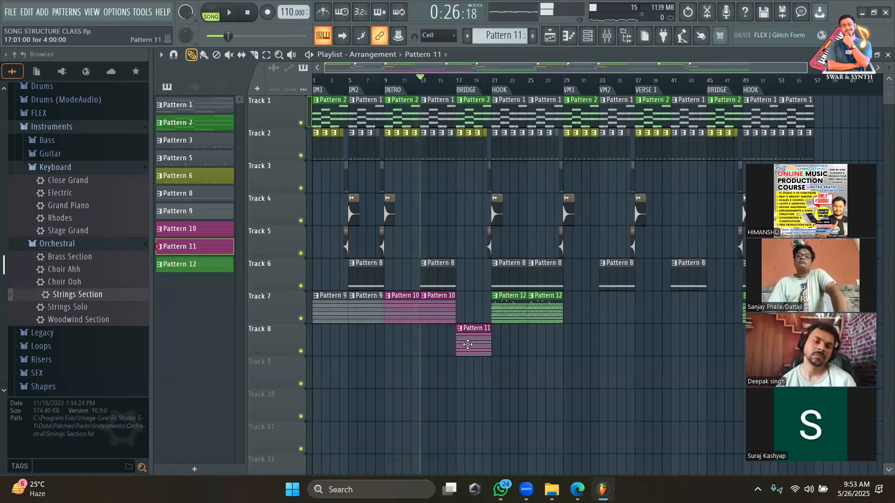
Step: Make the BRIDGE clip on Track 8 unique and recolor its new pattern teal
{"action": "left_click", "coordinate": [460, 331]}
{"action": "left_click", "coordinate": [485, 401]}
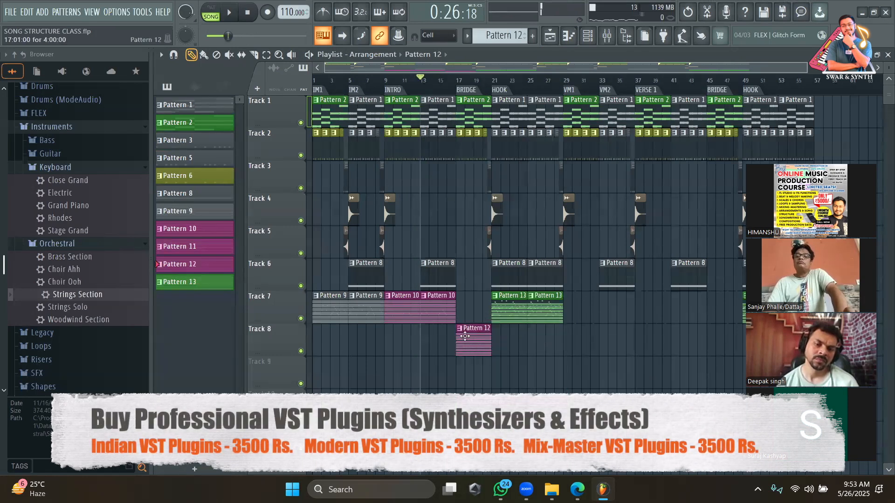
{"action": "left_click", "coordinate": [459, 330]}
{"action": "left_click", "coordinate": [483, 361]}
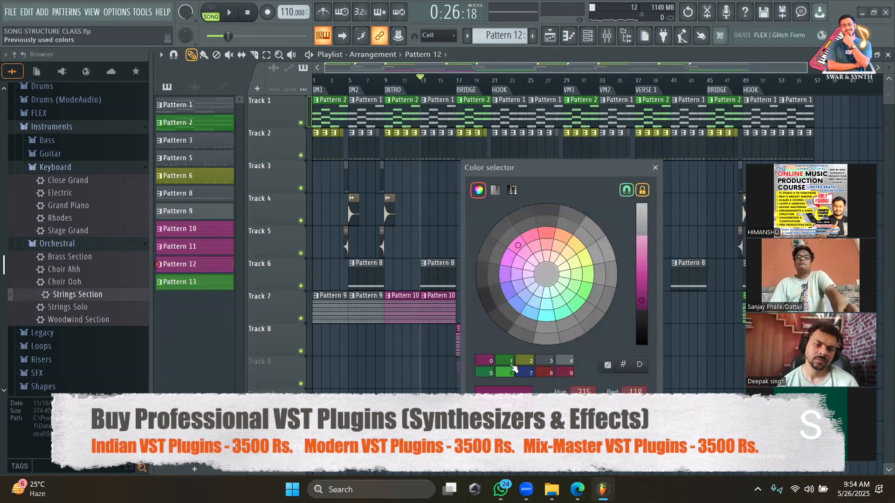
{"action": "left_click", "coordinate": [562, 311]}
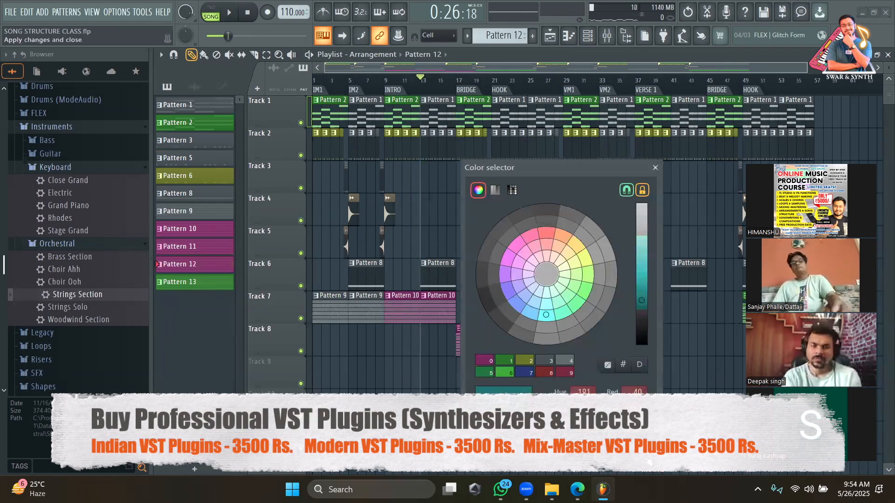
{"action": "left_click", "coordinate": [647, 460]}
Step: Audition the BRIDGE clip's banjo part, then delete the trailing E5 and D5 notes in bars 1 and 3
{"action": "double_click", "coordinate": [472, 344]}
{"action": "left_click_drag", "start_coordinate": [496, 68], "coordinate": [142, 124]}
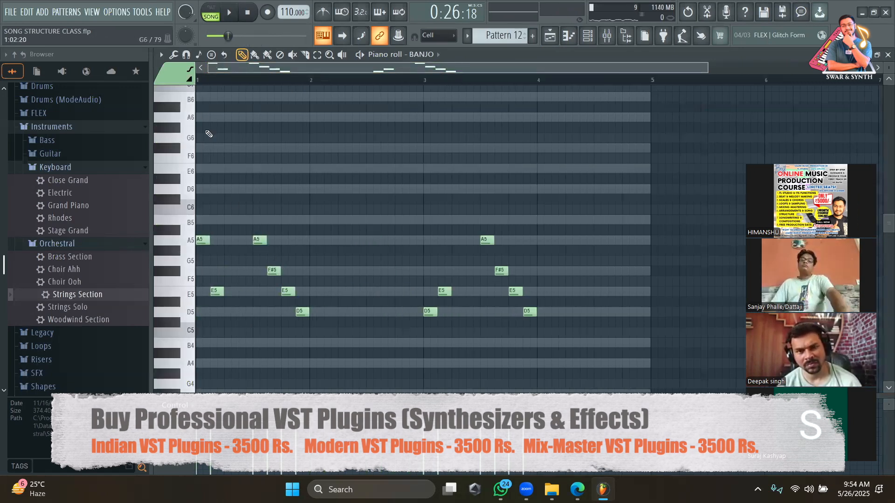
{"action": "key", "text": "space"}
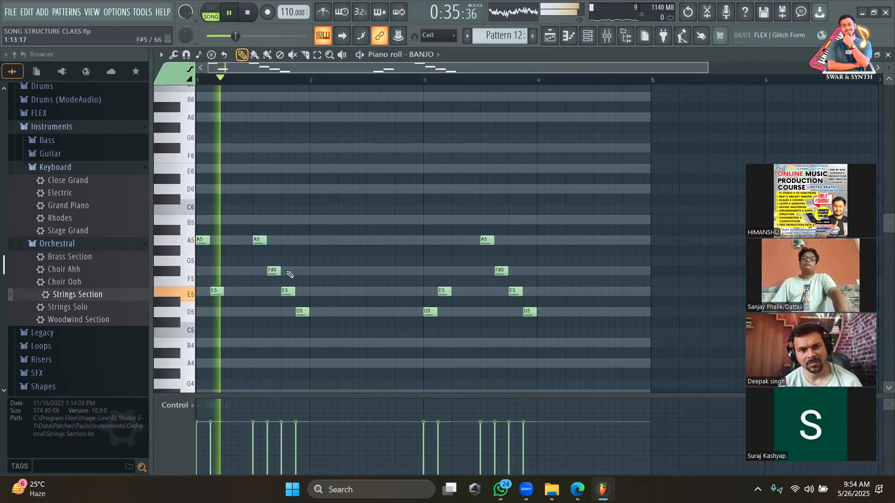
{"action": "key", "text": "space"}
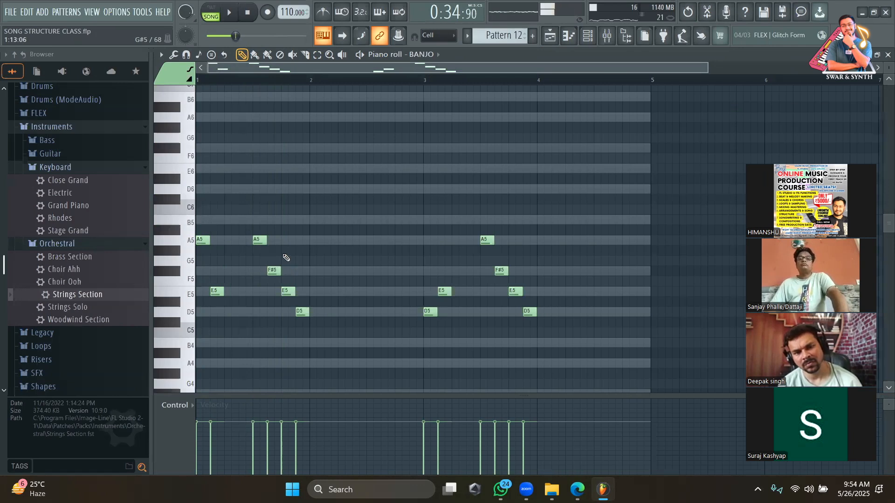
{"action": "key", "text": "space"}
{"action": "key", "text": "space"}
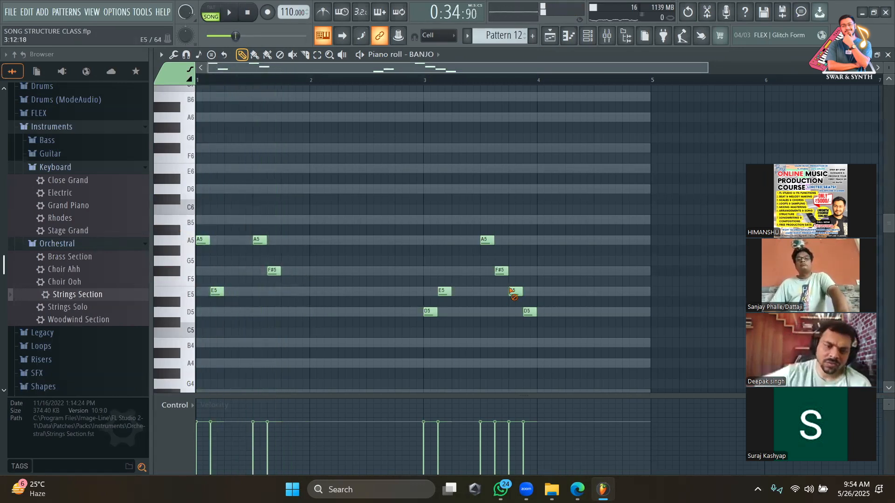
{"action": "left_click", "coordinate": [553, 40]}
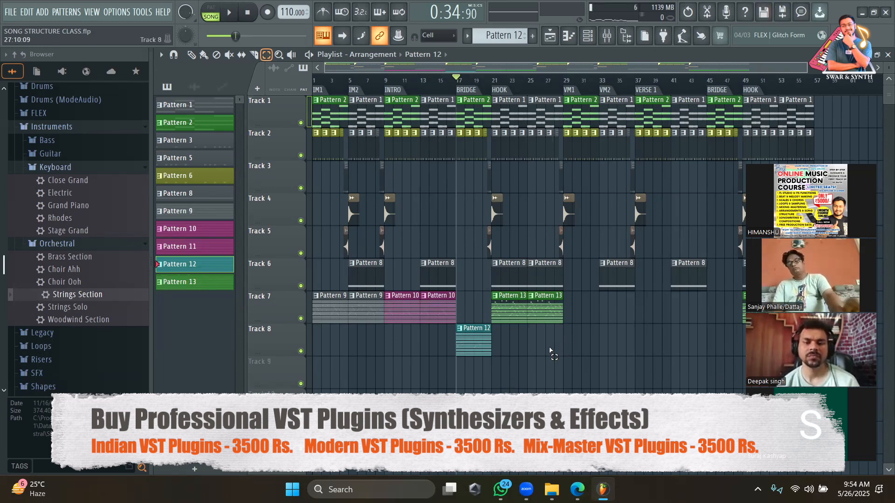
Step: Play the arrangement at the BRIDGE and INTRO, then compare the banjo notes of Pattern 10 with those of Pattern 12
{"action": "key", "text": "space"}
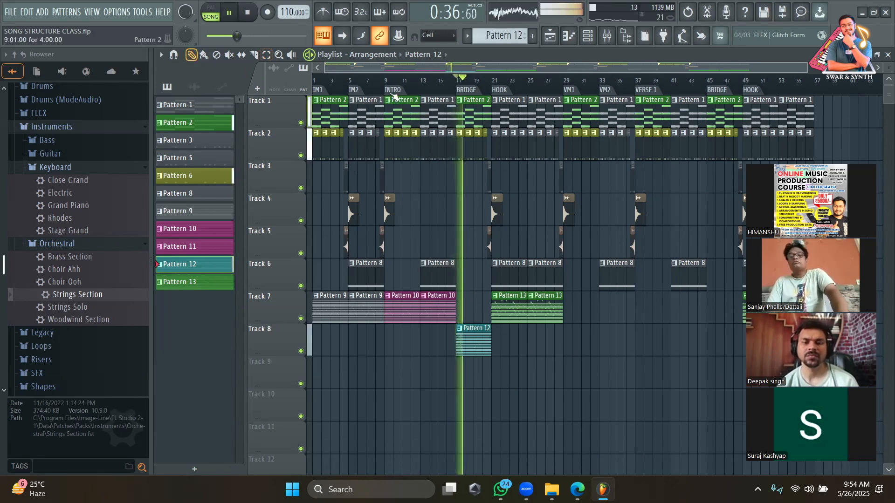
{"action": "left_click", "coordinate": [392, 91]}
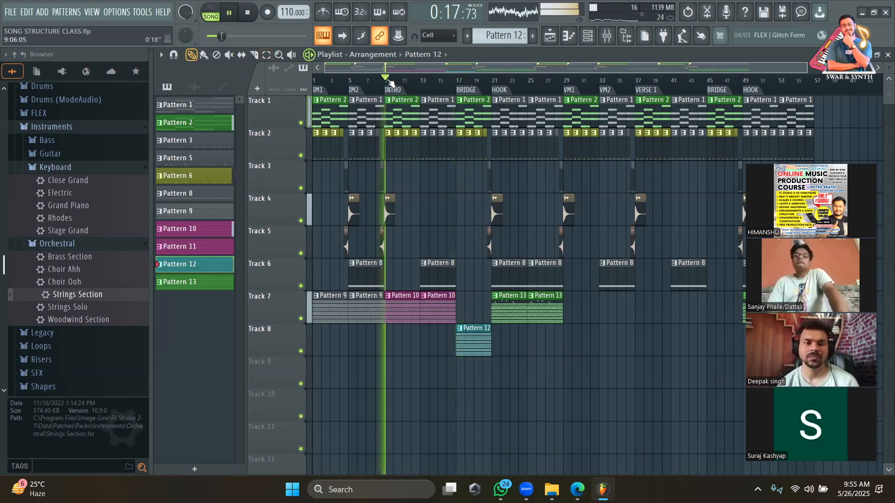
{"action": "double_click", "coordinate": [403, 321]}
{"action": "key", "text": "space"}
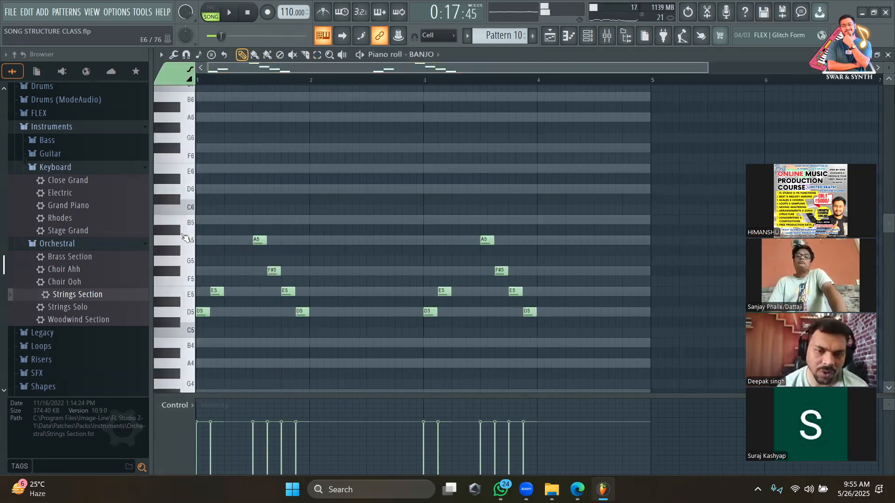
{"action": "left_click", "coordinate": [200, 314]}
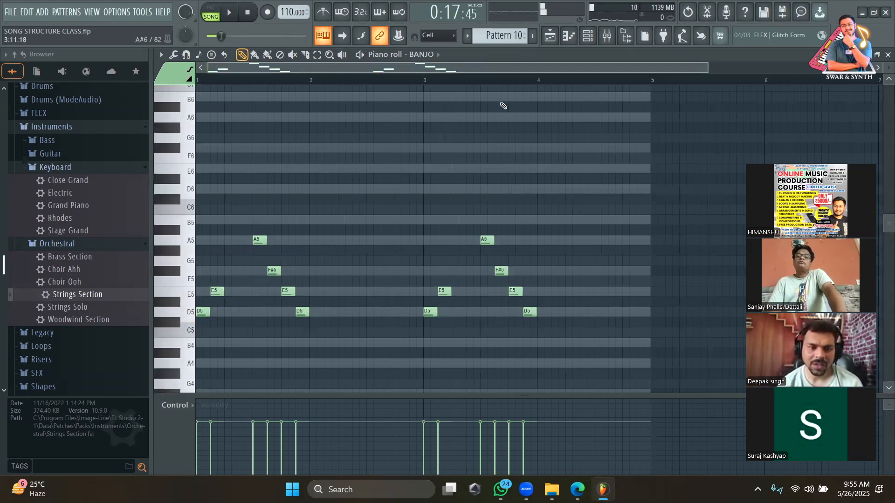
{"action": "left_click", "coordinate": [550, 38]}
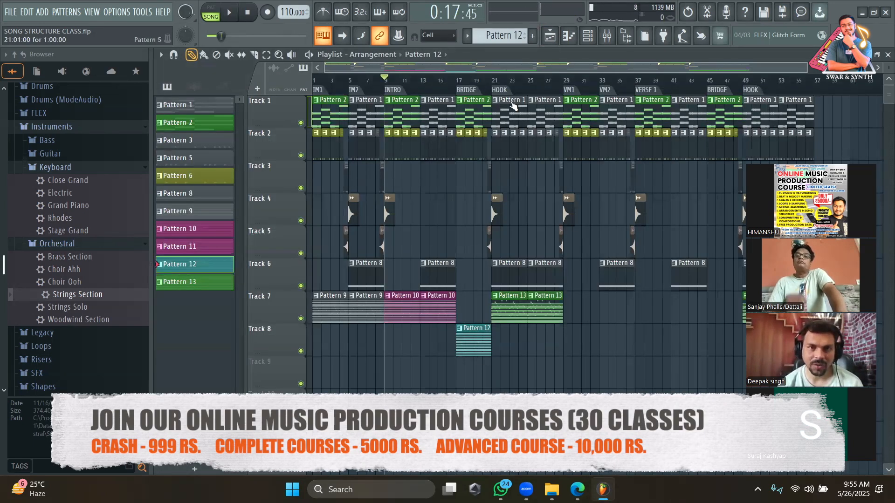
{"action": "double_click", "coordinate": [478, 339]}
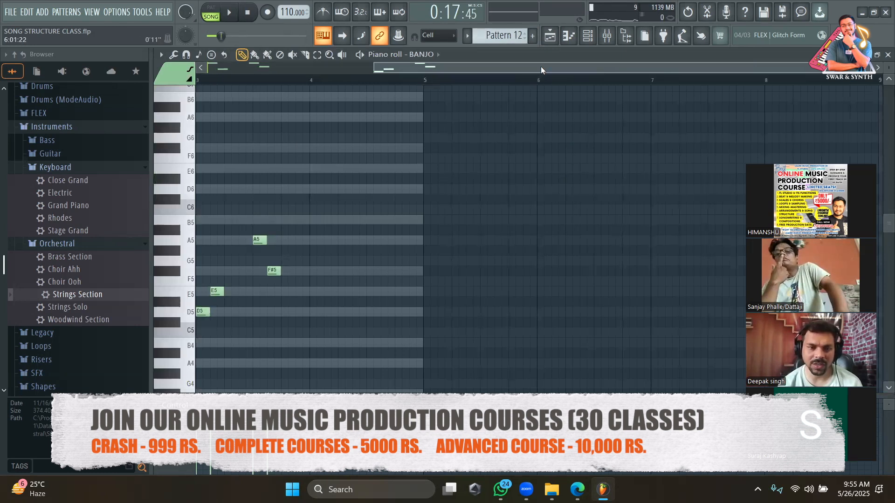
{"action": "left_click_drag", "start_coordinate": [541, 70], "coordinate": [234, 102]}
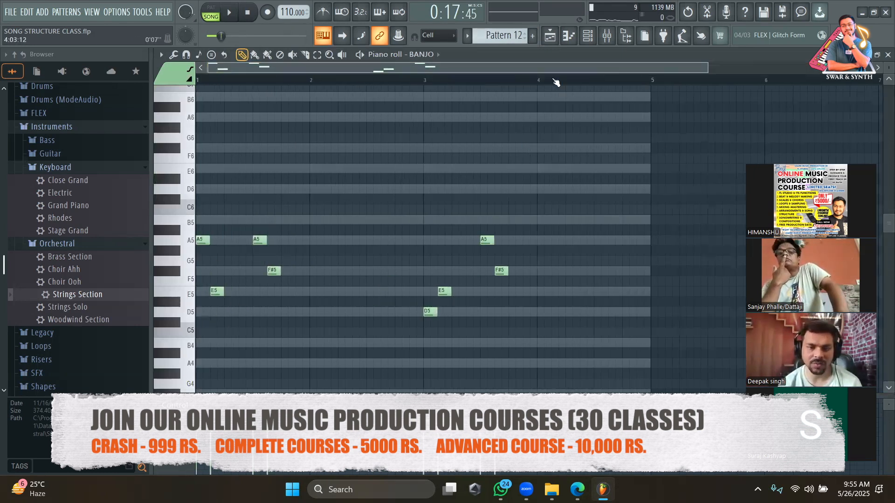
{"action": "left_click", "coordinate": [550, 43]}
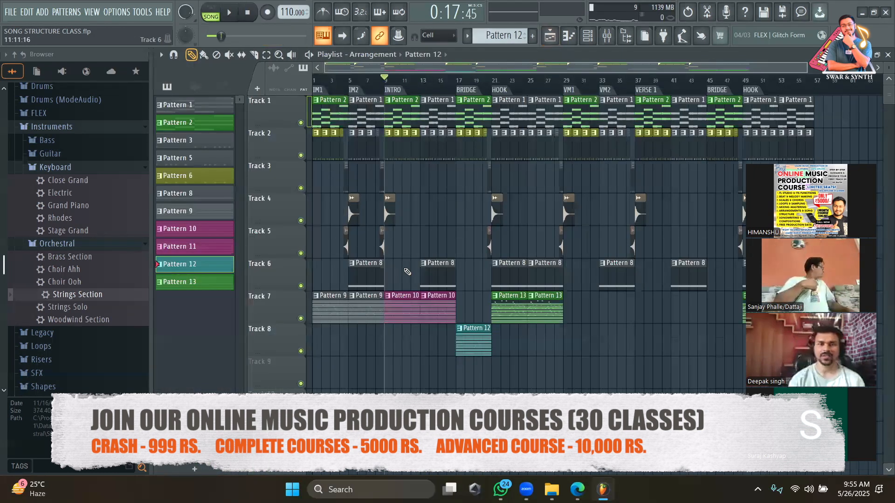
Step: Duplicate the Track 7 and 8 clips from IM1 through the first HOOK to start at VM1, and delete the stray Pattern 12 clip at bar 31
{"action": "left_click", "coordinate": [270, 56]}
{"action": "left_click_drag", "start_coordinate": [619, 389], "coordinate": [305, 310]}
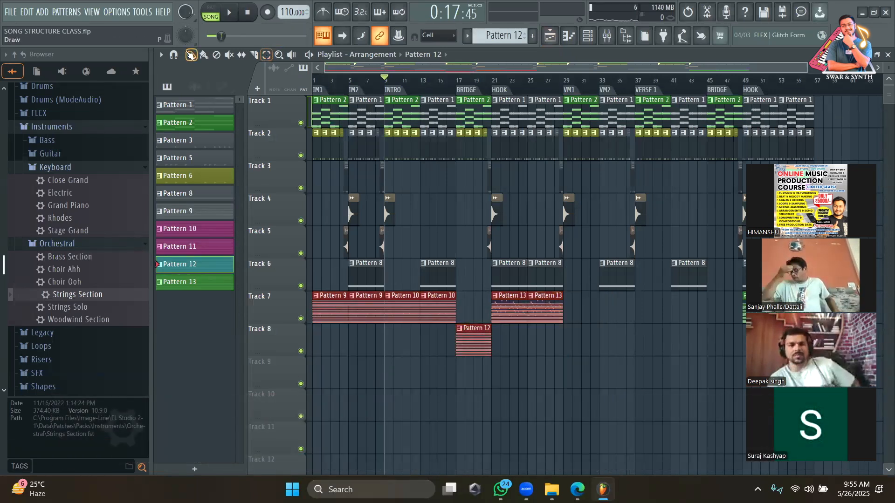
{"action": "key", "text": "ctrl+b"}
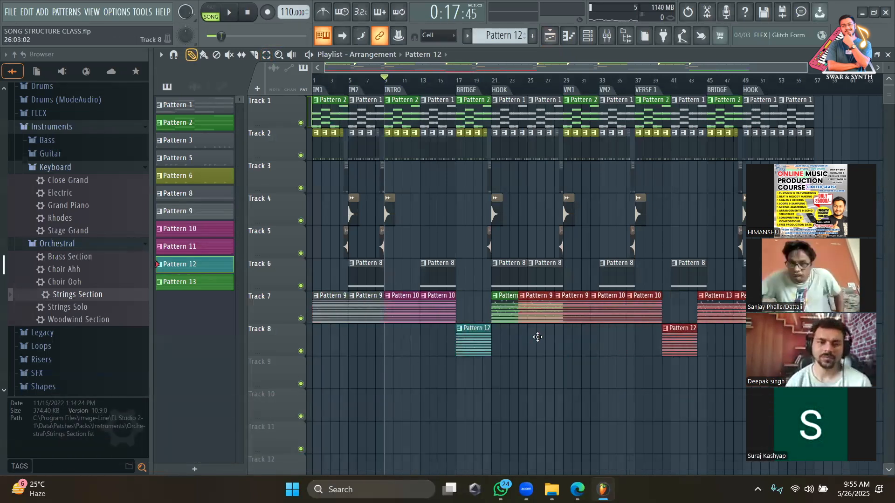
{"action": "left_click", "coordinate": [582, 334]}
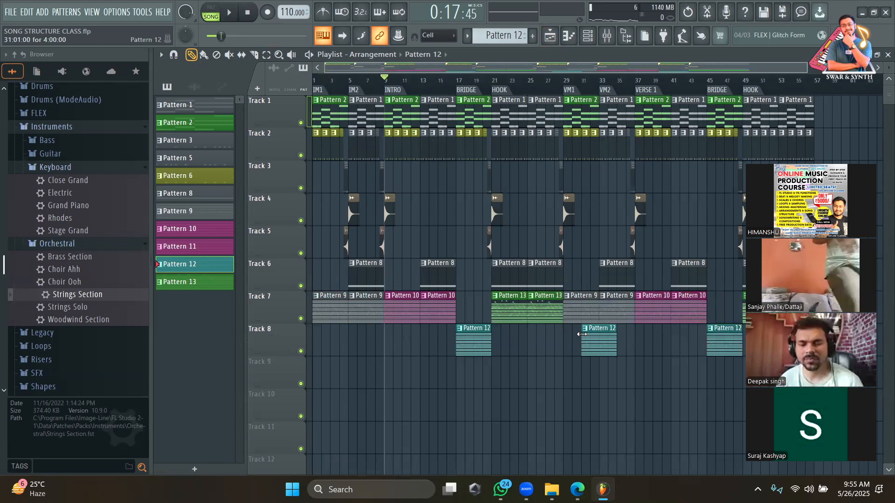
{"action": "right_click", "coordinate": [584, 334]}
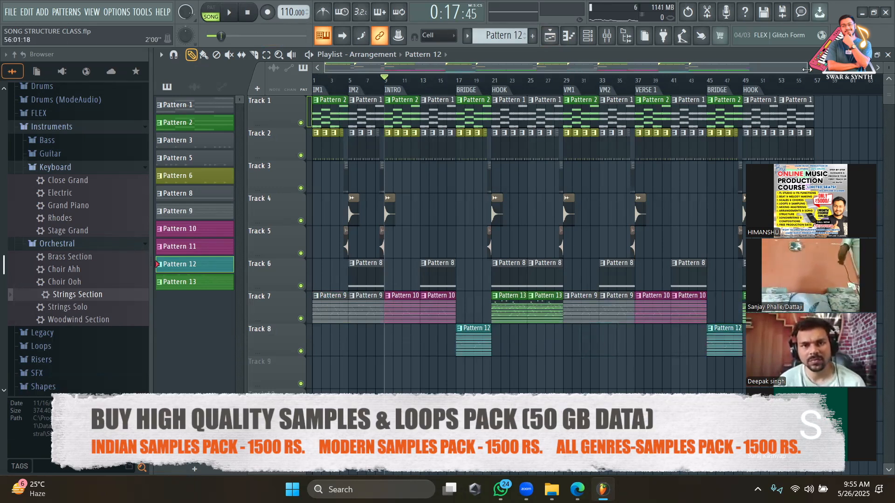
Step: Play the arrangement from the beginning to about the start of VM1, then stop playback
{"action": "left_click_drag", "start_coordinate": [806, 69], "coordinate": [855, 83]}
{"action": "left_click_drag", "start_coordinate": [738, 83], "coordinate": [462, 95]}
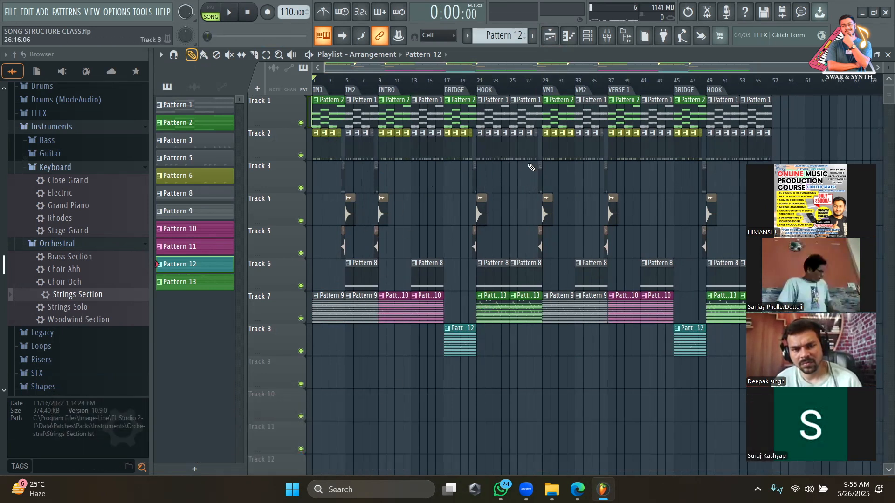
{"action": "key", "text": "space"}
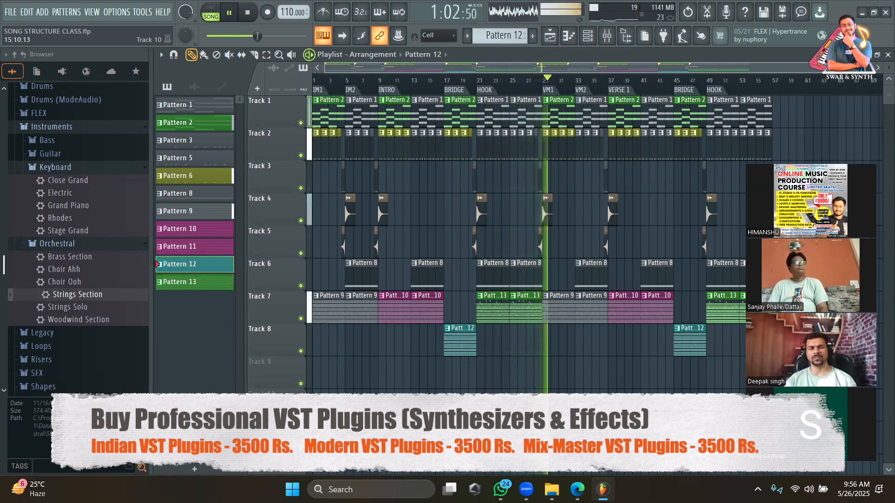
{"action": "key", "text": "space"}
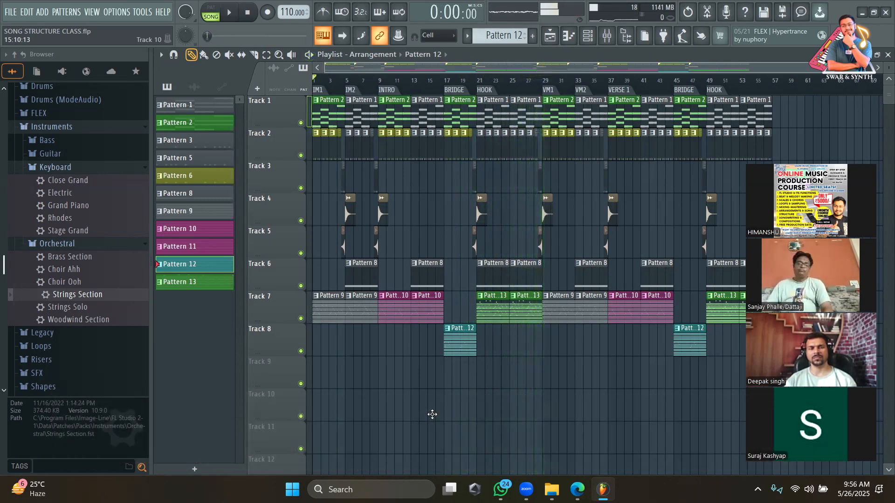